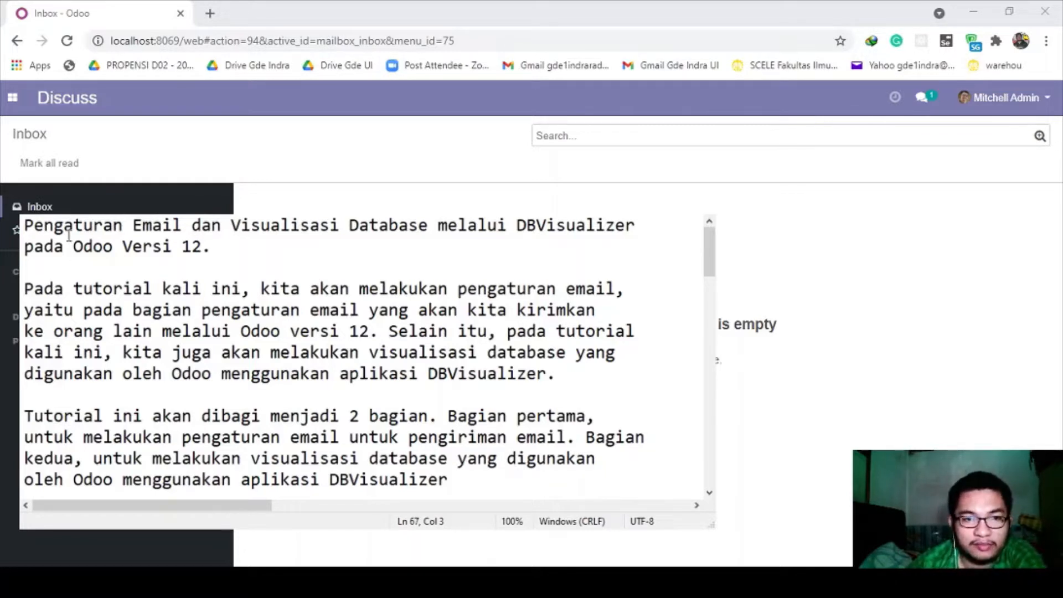
- Highlight the tutorial title and the intro sentences on email settings, visualisation and DBVisualizer
{"action": "left_click_drag", "start_coordinate": [24, 227], "coordinate": [214, 239]}
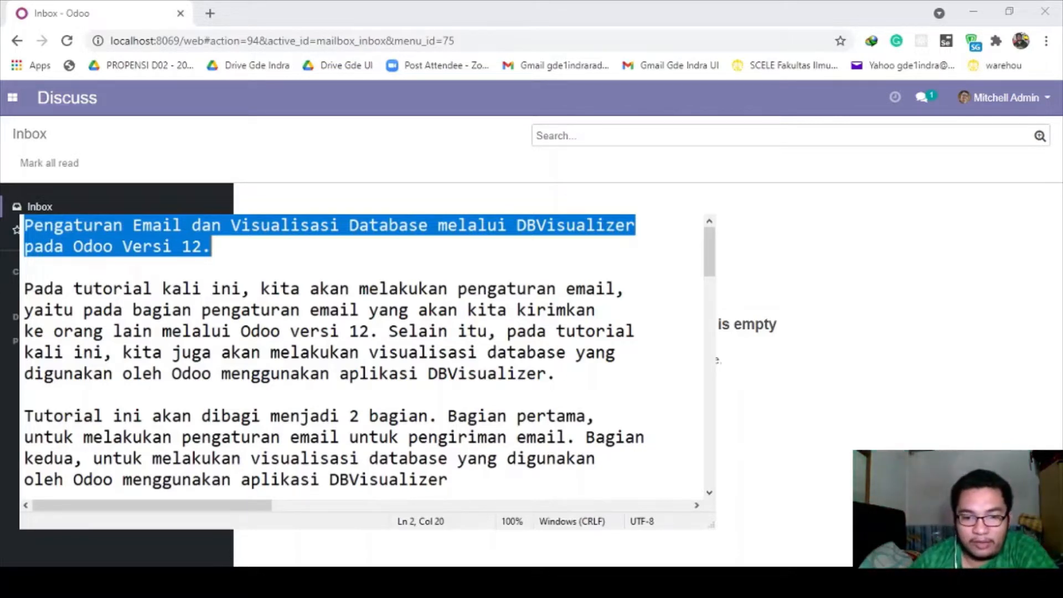
{"action": "left_click", "coordinate": [222, 415]}
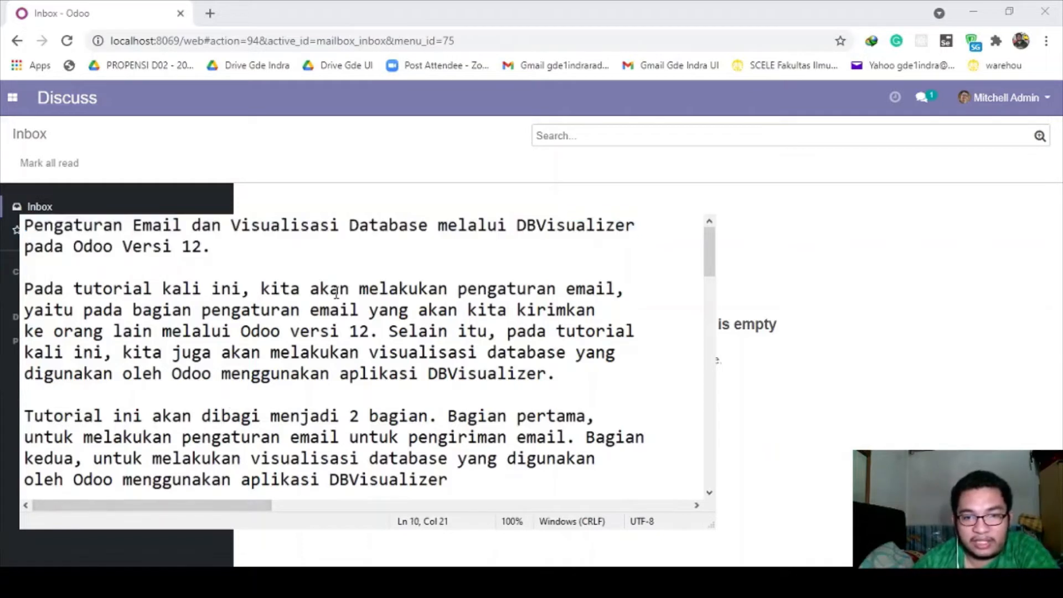
{"action": "left_click_drag", "start_coordinate": [262, 289], "coordinate": [434, 290]}
{"action": "left_click", "coordinate": [410, 291]}
{"action": "left_click_drag", "start_coordinate": [270, 310], "coordinate": [398, 352]}
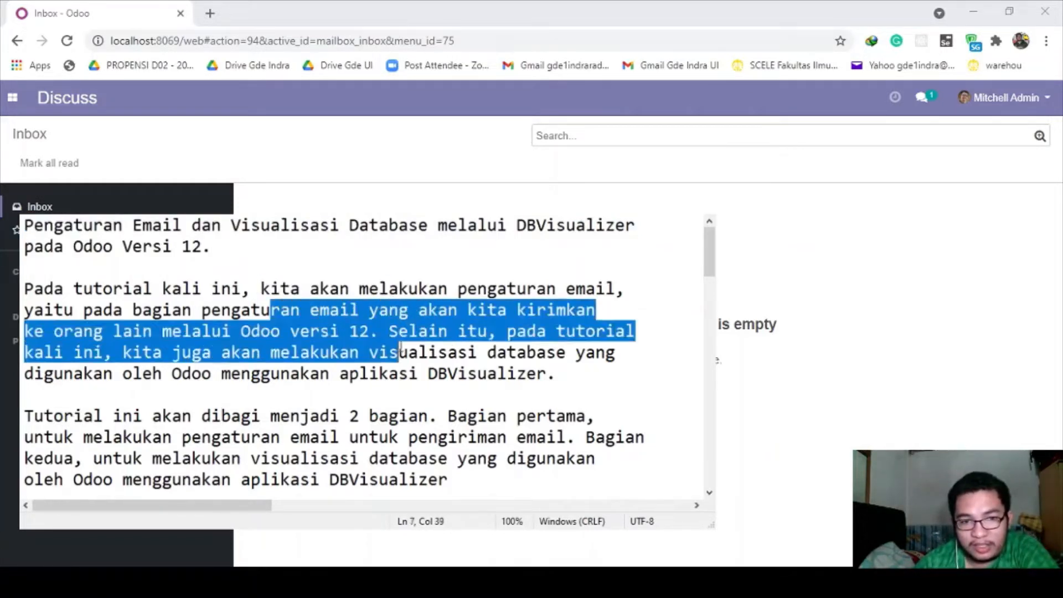
{"action": "left_click", "coordinate": [360, 331]}
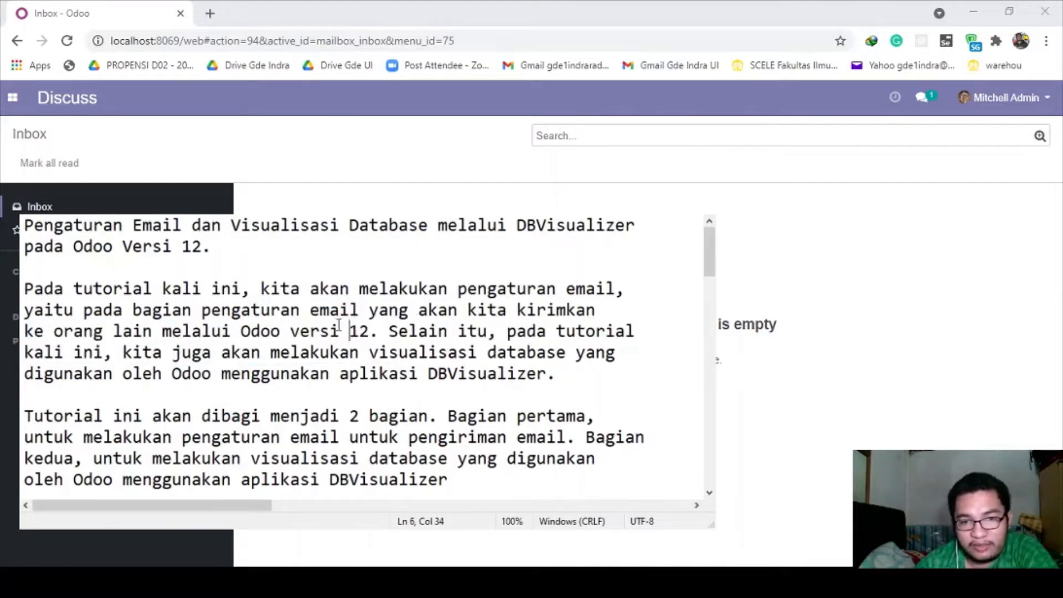
{"action": "left_click_drag", "start_coordinate": [466, 310], "coordinate": [598, 308]}
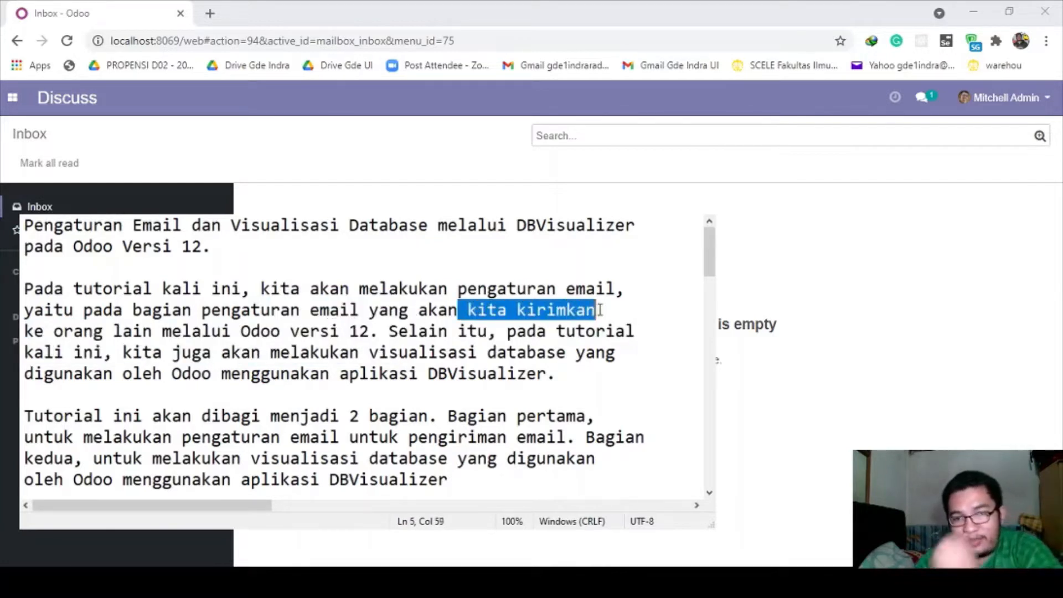
{"action": "left_click", "coordinate": [598, 310]}
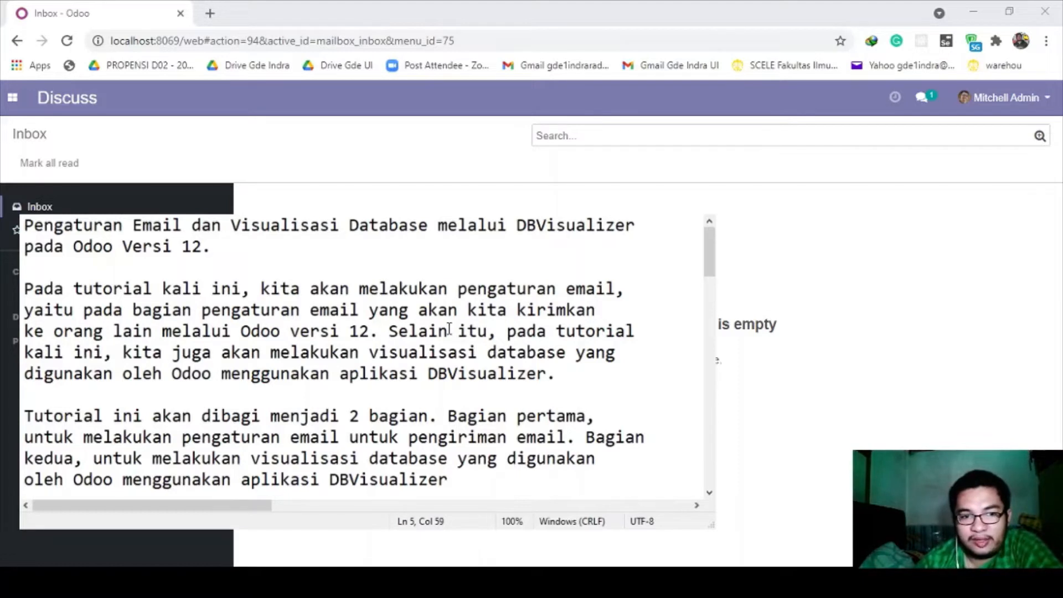
{"action": "left_click_drag", "start_coordinate": [370, 352], "coordinate": [539, 352]}
{"action": "left_click", "coordinate": [418, 372]}
{"action": "left_click_drag", "start_coordinate": [222, 373], "coordinate": [543, 373]}
{"action": "left_click", "coordinate": [447, 352]}
- Highlight the outline's second part, the 'Bagian Pertama, Pengaturan Email' heading and step 1
{"action": "scroll", "coordinate": [326, 348], "scroll_direction": "down", "scroll_amount": 1}
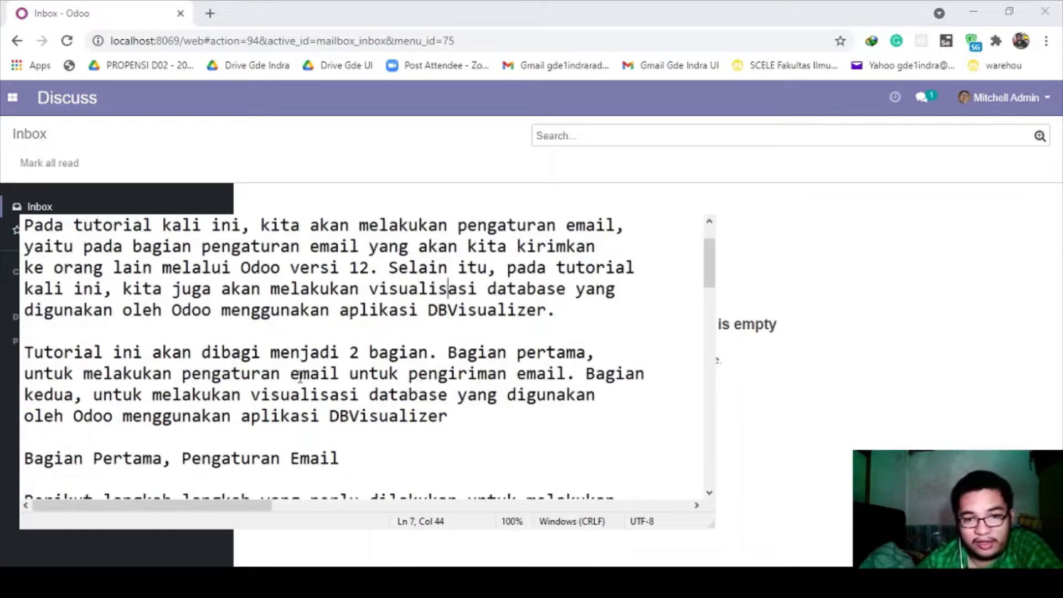
{"action": "left_click_drag", "start_coordinate": [250, 395], "coordinate": [358, 416]}
{"action": "left_click", "coordinate": [367, 415]}
{"action": "scroll", "coordinate": [364, 407], "scroll_direction": "down", "scroll_amount": 2}
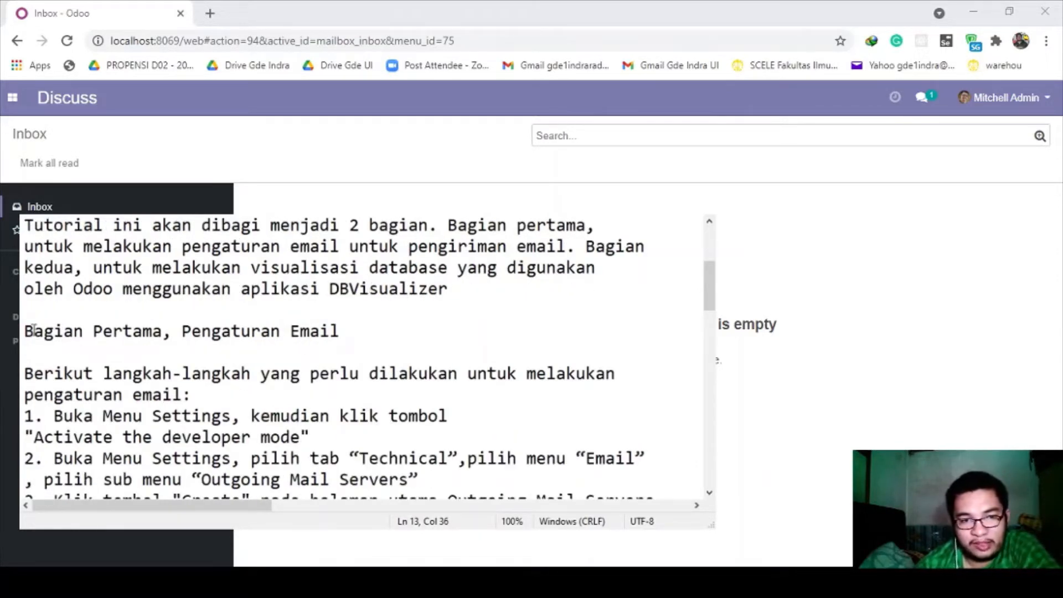
{"action": "left_click_drag", "start_coordinate": [27, 331], "coordinate": [364, 331]}
{"action": "left_click", "coordinate": [262, 349]}
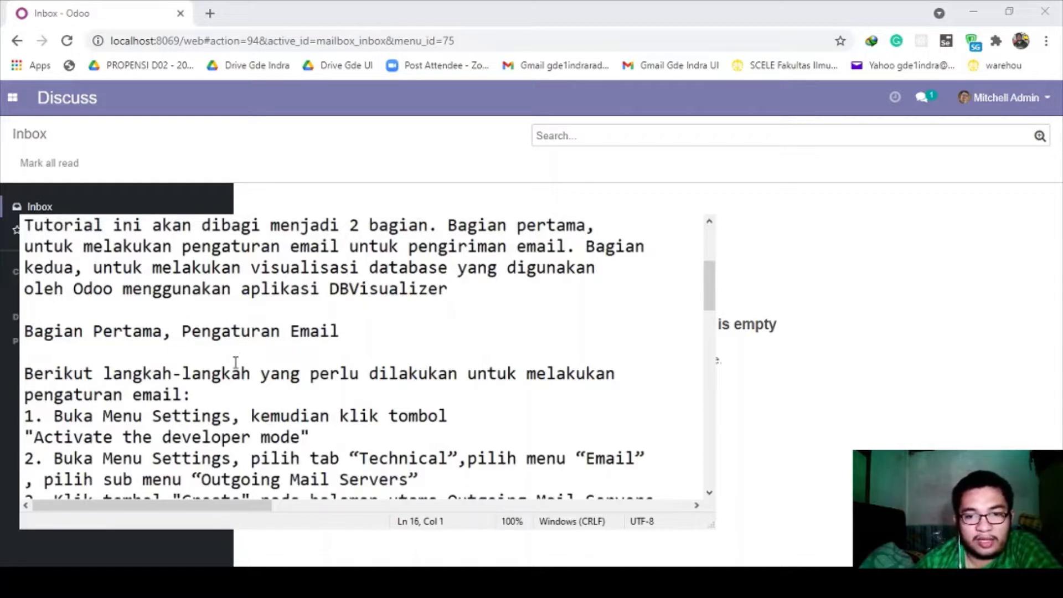
{"action": "left_click_drag", "start_coordinate": [54, 416], "coordinate": [448, 415]}
{"action": "left_click", "coordinate": [448, 415]}
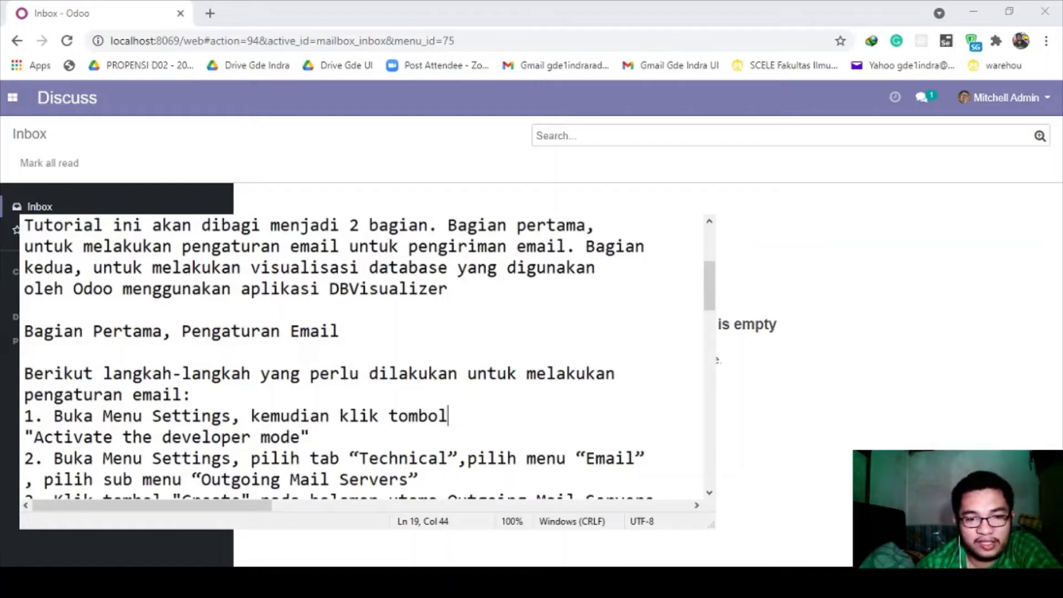
{"action": "key", "text": "alt+Tab"}
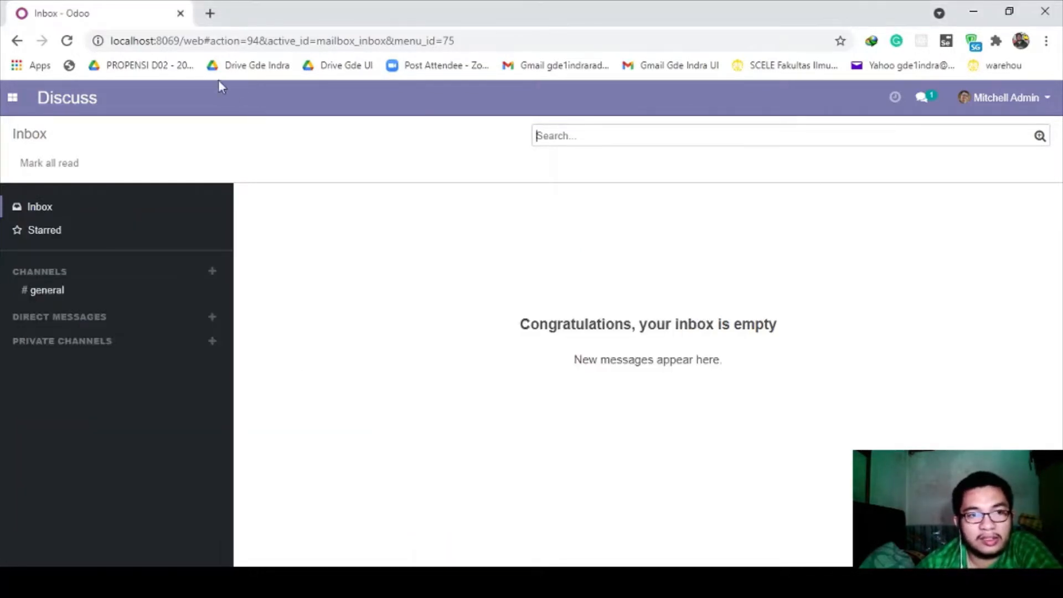
- Activate Odoo developer mode from the Settings app and return to the notes
{"action": "left_click", "coordinate": [13, 100]}
{"action": "left_click", "coordinate": [44, 227]}
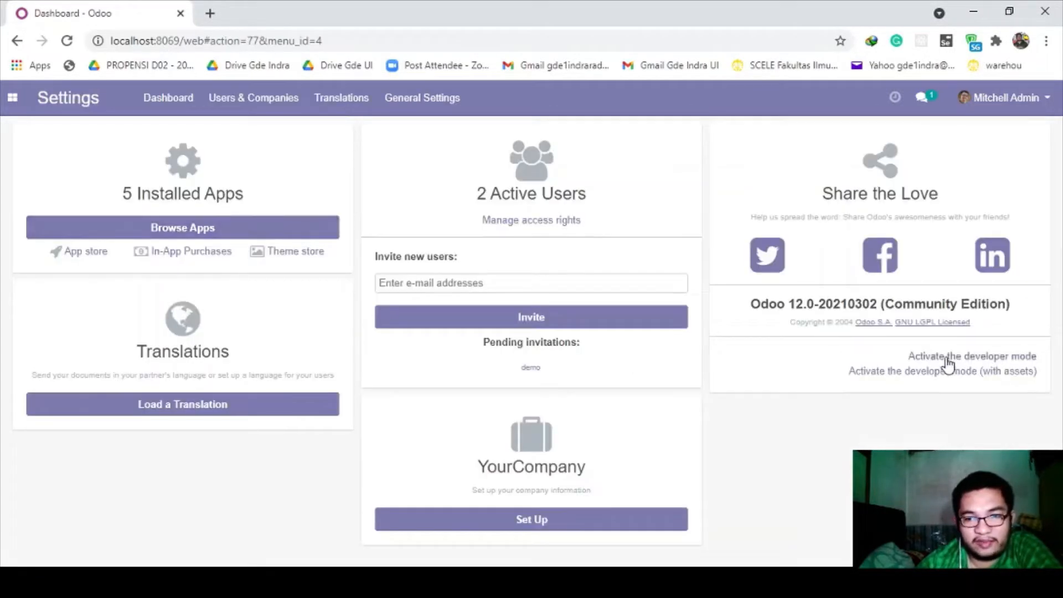
{"action": "left_click", "coordinate": [947, 357]}
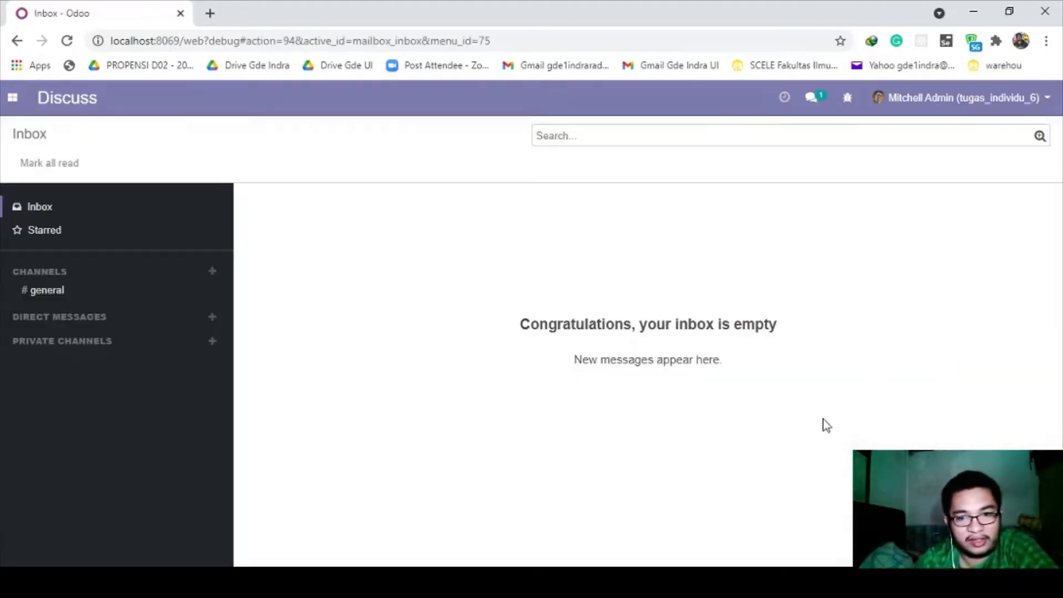
{"action": "key", "text": "alt+Tab"}
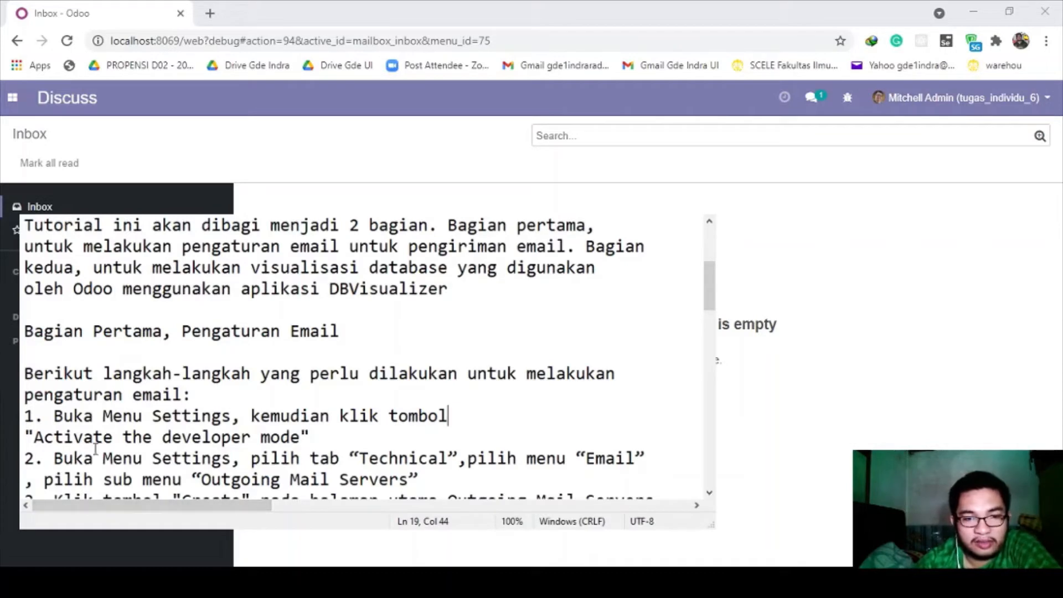
- Highlight the Technical, Email and Outgoing Mail Servers names in step 2 of the notes
{"action": "scroll", "coordinate": [76, 437], "scroll_direction": "down", "scroll_amount": 1}
{"action": "left_click_drag", "start_coordinate": [54, 394], "coordinate": [243, 394]}
{"action": "left_click", "coordinate": [241, 394]}
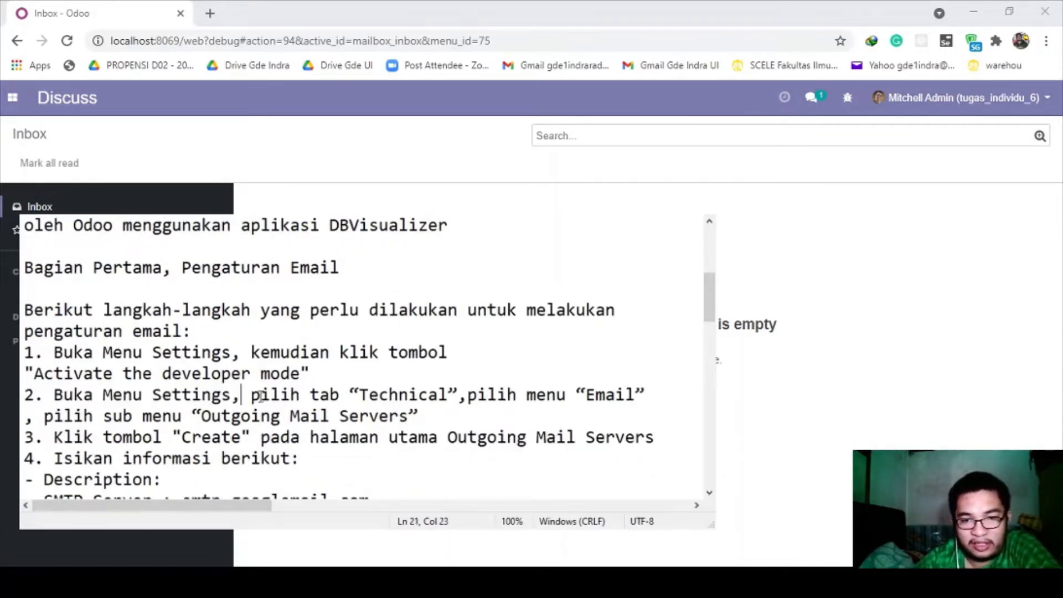
{"action": "left_click_drag", "start_coordinate": [352, 394], "coordinate": [450, 394]}
{"action": "left_click", "coordinate": [477, 394]}
{"action": "left_click_drag", "start_coordinate": [575, 394], "coordinate": [645, 394]}
{"action": "left_click", "coordinate": [581, 413]}
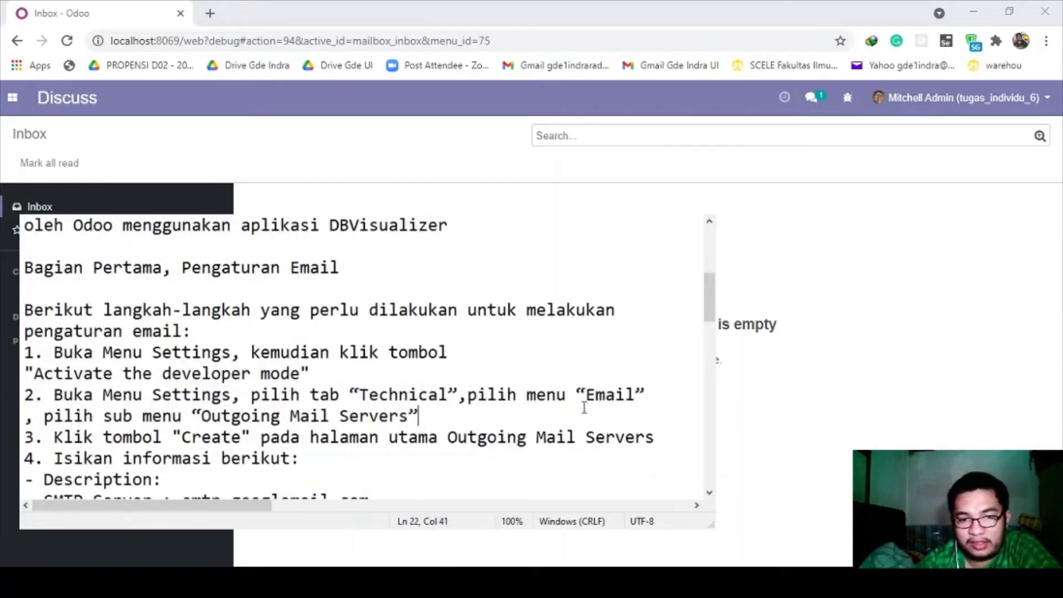
{"action": "left_click_drag", "start_coordinate": [193, 415], "coordinate": [420, 415]}
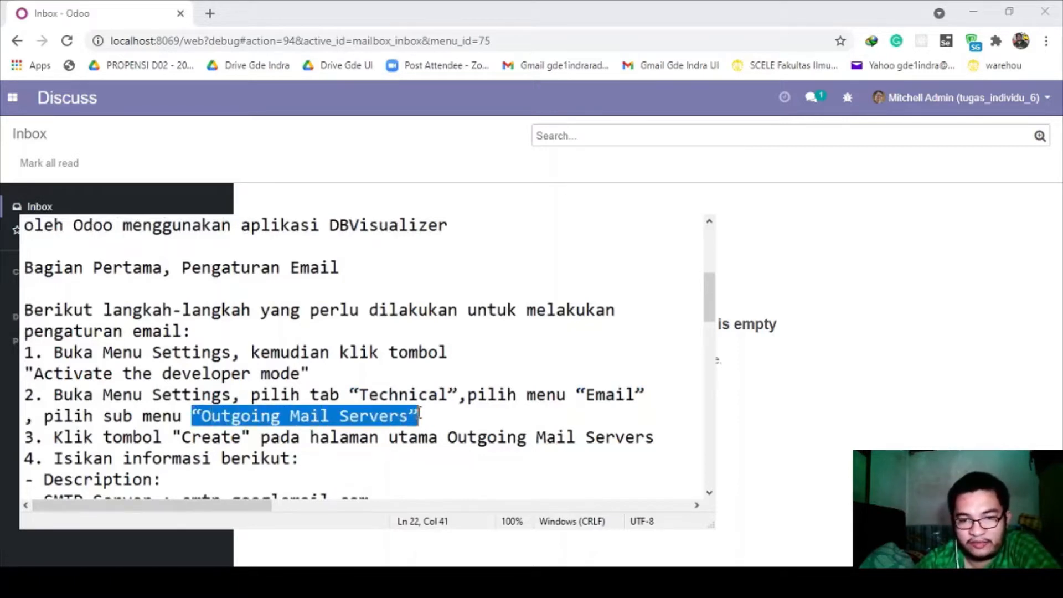
{"action": "left_click", "coordinate": [421, 415]}
- Re-highlight the Technical and Email names, then bring the Odoo inbox forward
{"action": "left_click_drag", "start_coordinate": [354, 394], "coordinate": [444, 394]}
{"action": "left_click", "coordinate": [468, 394]}
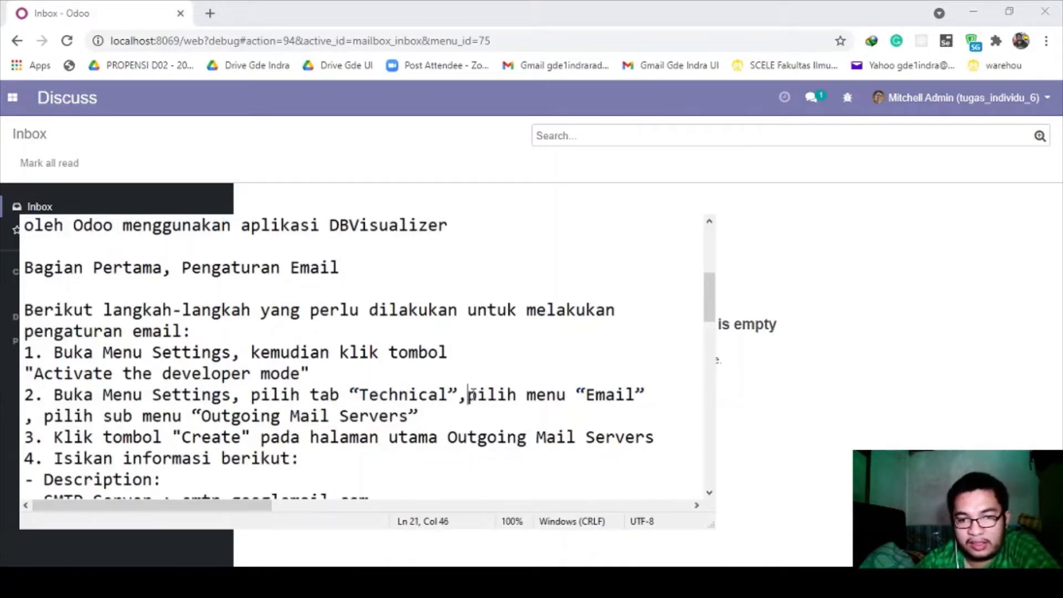
{"action": "left_click_drag", "start_coordinate": [575, 394], "coordinate": [665, 394]}
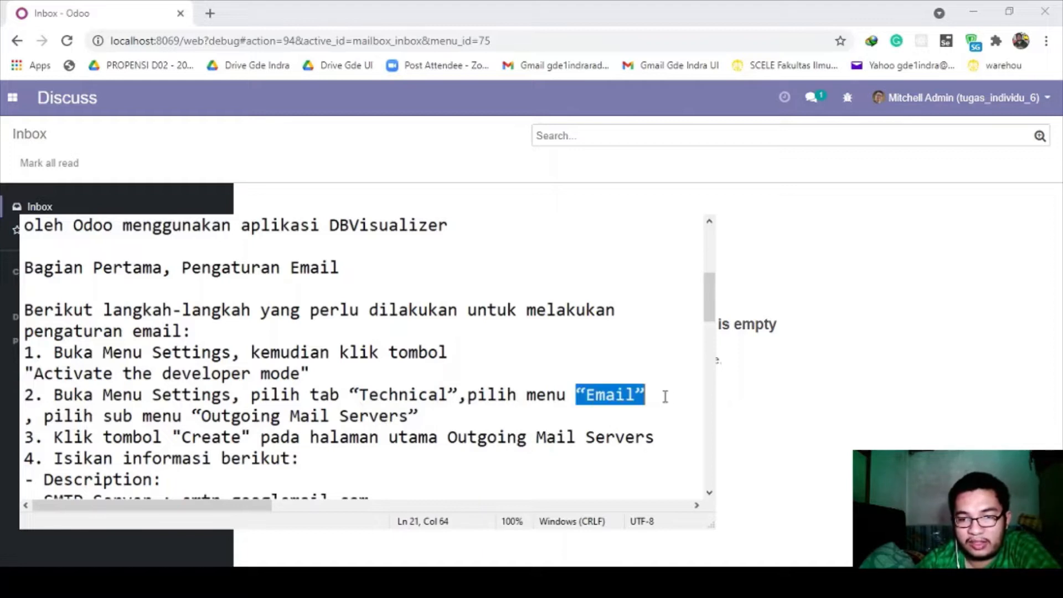
{"action": "left_click", "coordinate": [560, 412]}
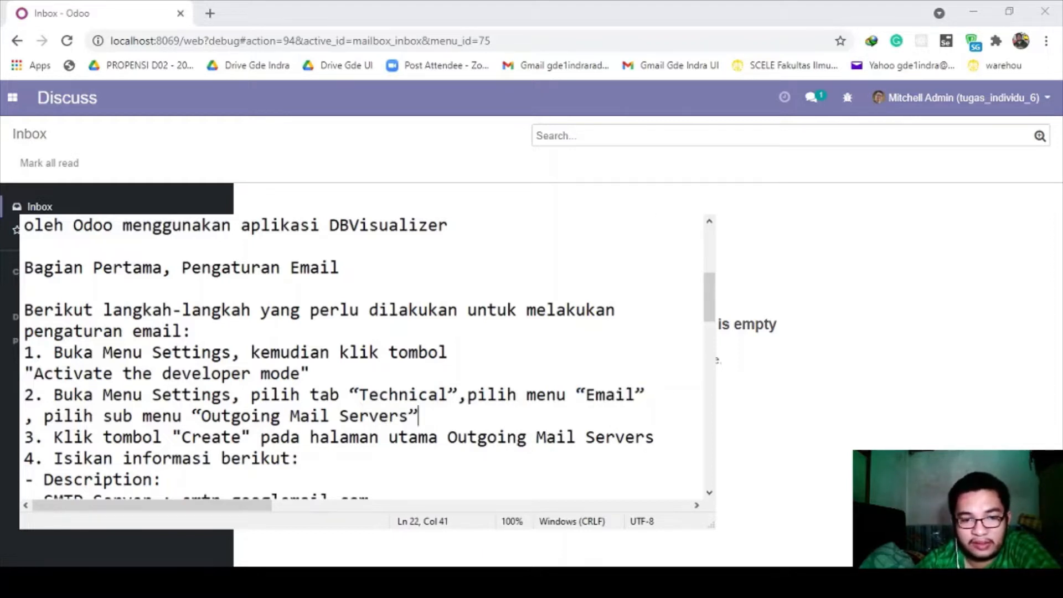
{"action": "key", "text": "alt+Tab"}
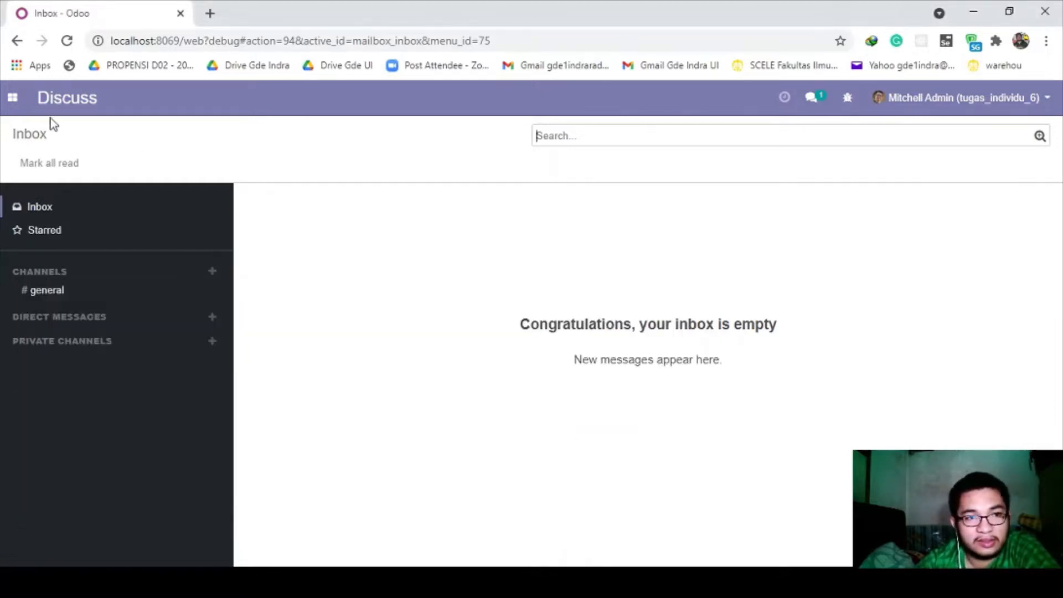
- Navigate to Settings > Technical > Email > Outgoing Mail Servers in Odoo
{"action": "left_click", "coordinate": [12, 98]}
{"action": "left_click", "coordinate": [51, 229]}
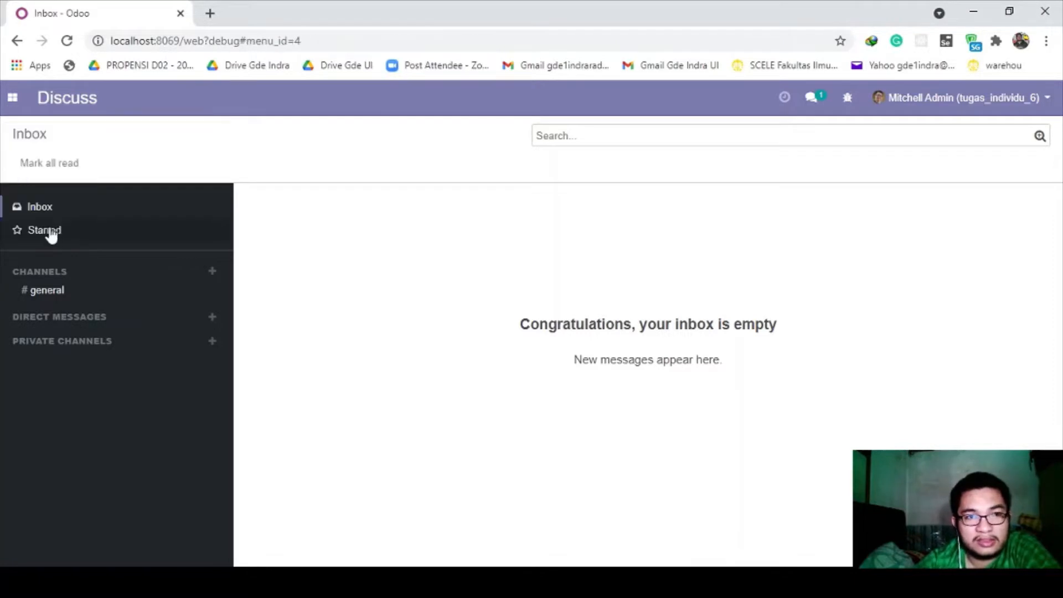
{"action": "left_click", "coordinate": [498, 101]}
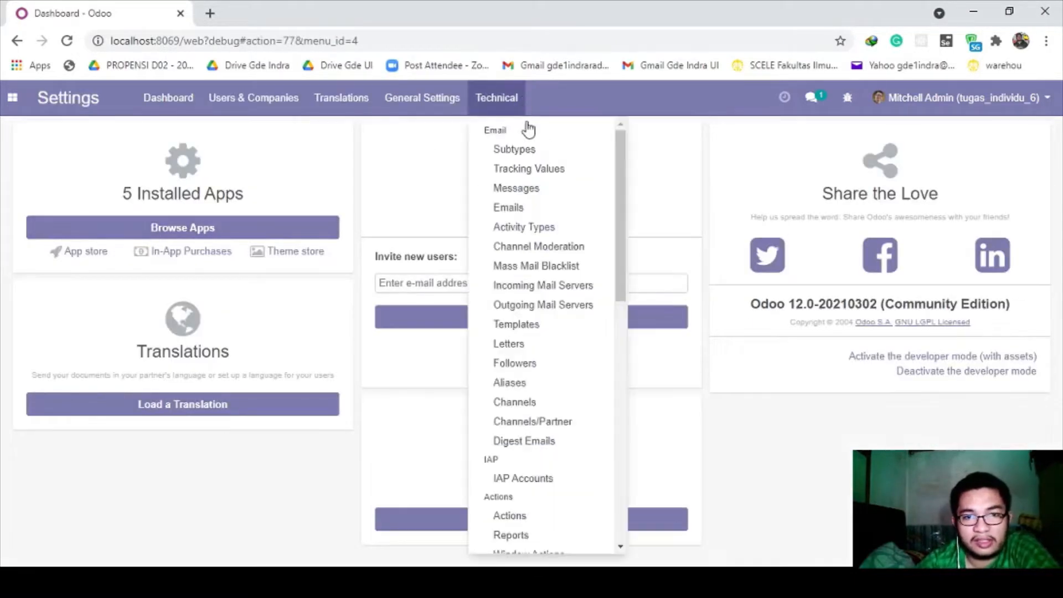
{"action": "left_click", "coordinate": [523, 209]}
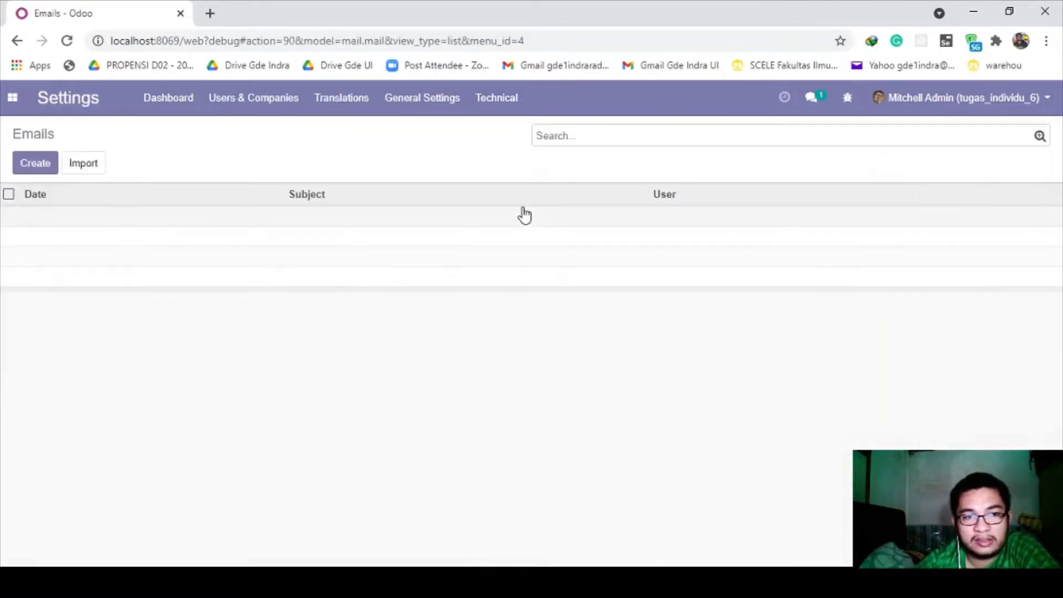
{"action": "left_click", "coordinate": [480, 102]}
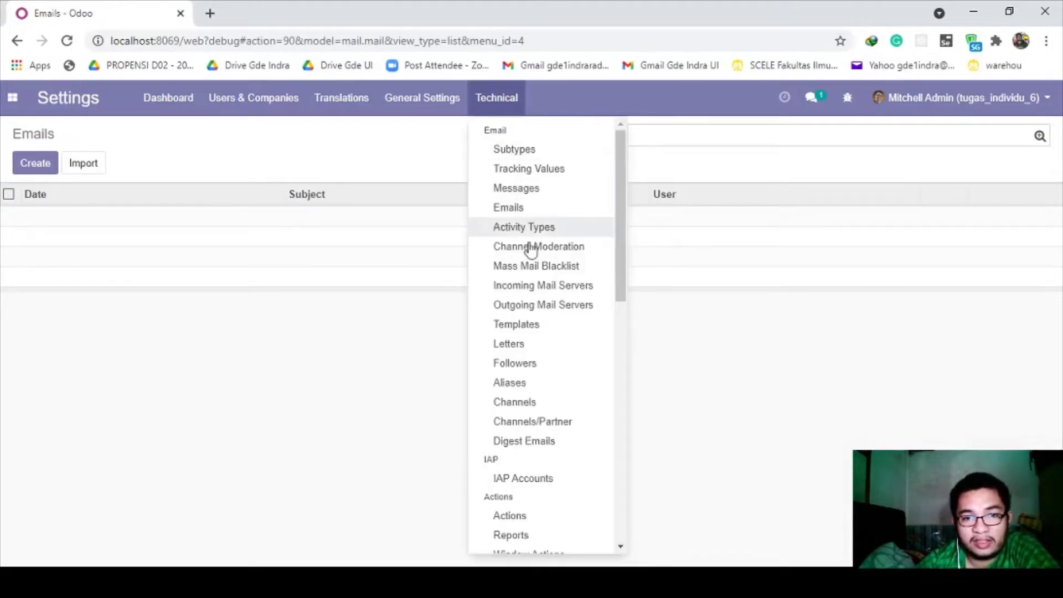
{"action": "left_click", "coordinate": [531, 306]}
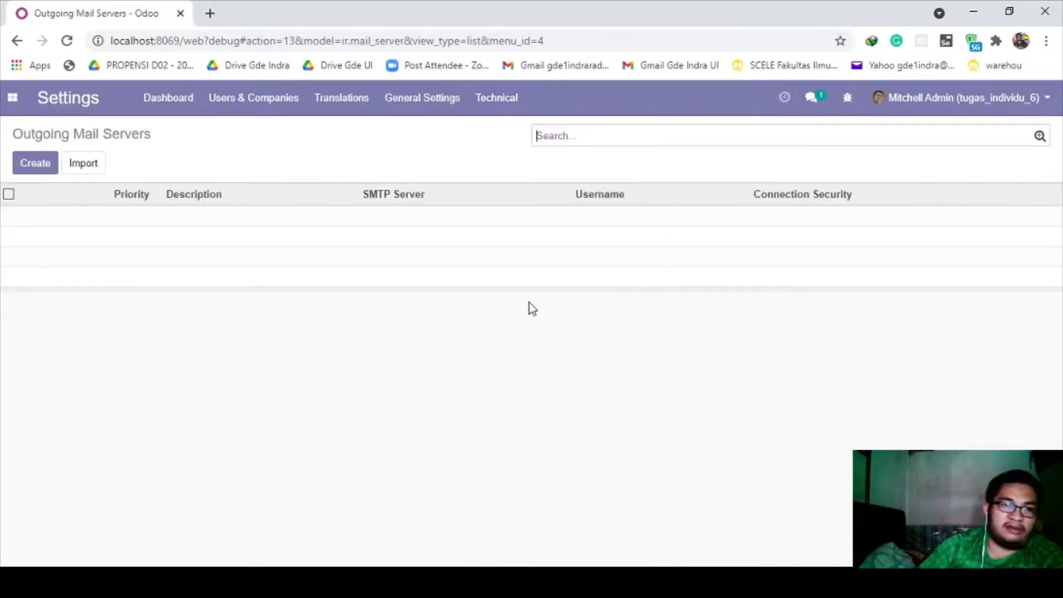
- Check step 3 in the notes, create a new outgoing mail server record, and return to the notes
{"action": "key", "text": "alt+Tab"}
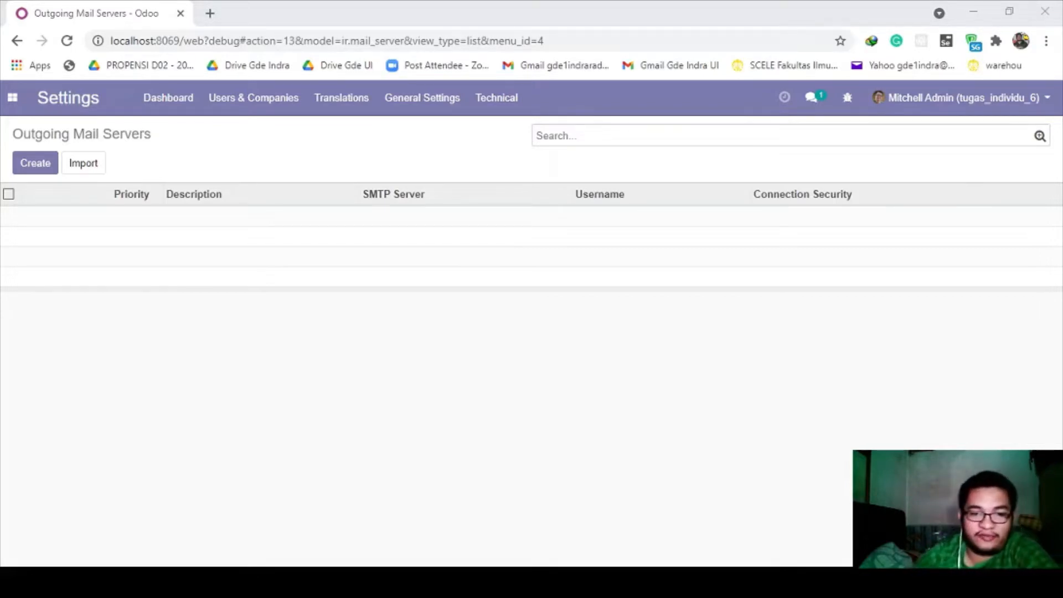
{"action": "left_click", "coordinate": [270, 581]}
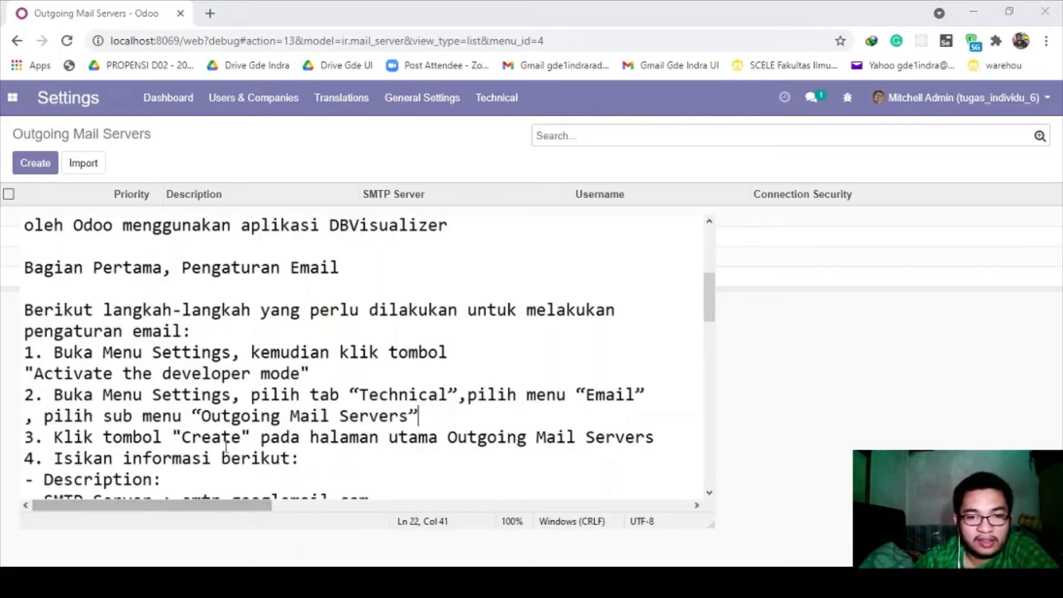
{"action": "left_click_drag", "start_coordinate": [53, 438], "coordinate": [664, 434]}
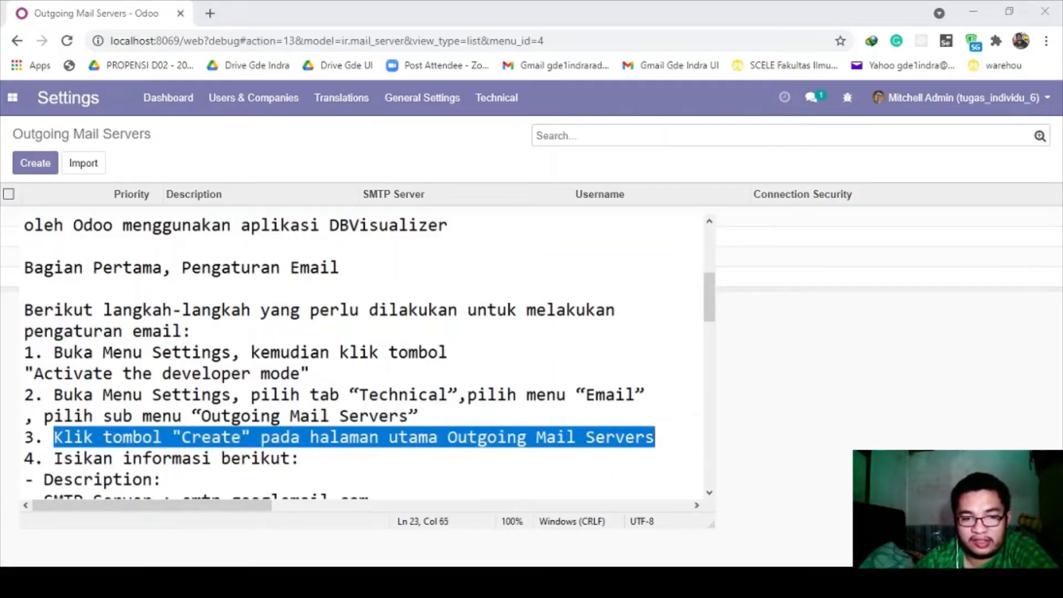
{"action": "left_click", "coordinate": [270, 581]}
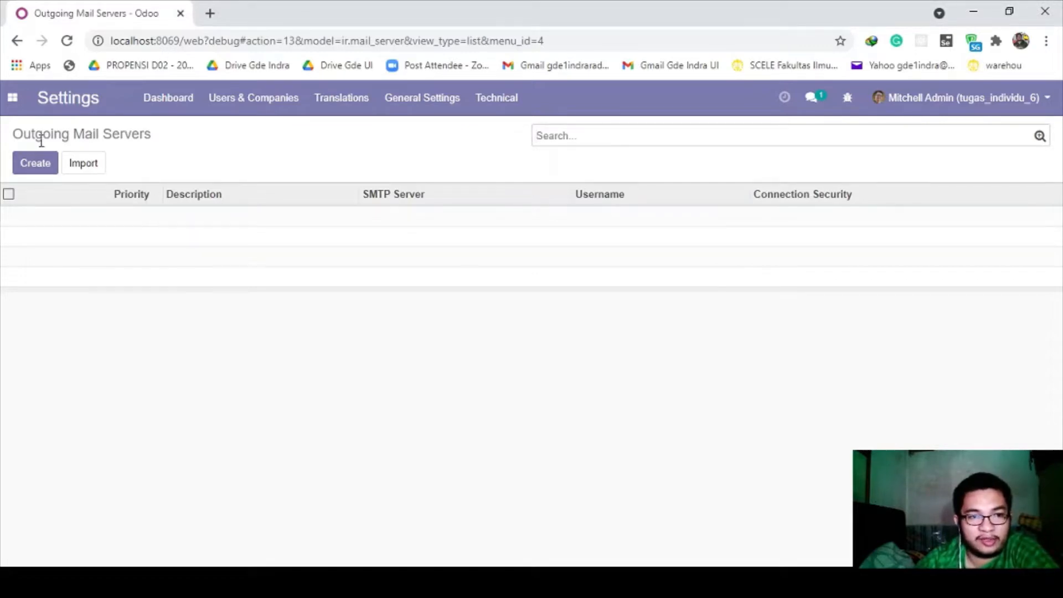
{"action": "left_click", "coordinate": [28, 170]}
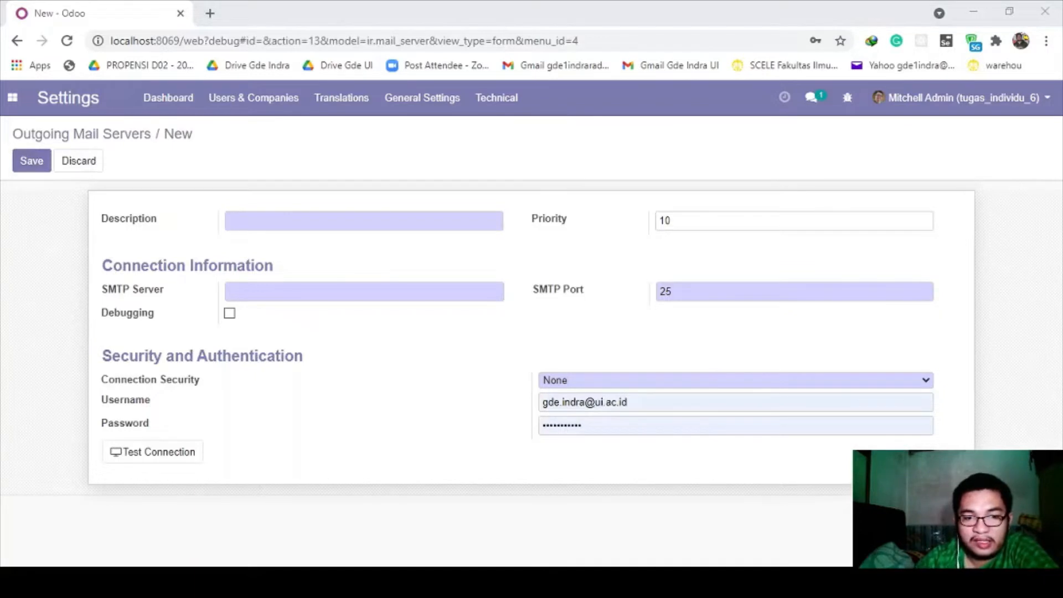
{"action": "key", "text": "alt+Tab"}
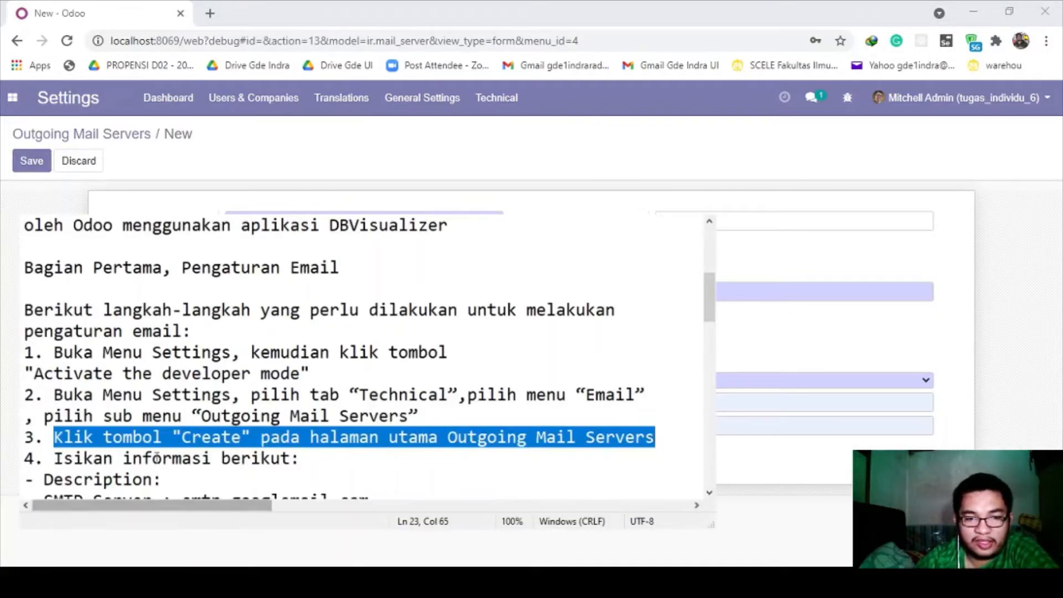
- Fill in 'Konfigurasi Email' after the Description label in the notes
{"action": "left_click", "coordinate": [153, 458]}
{"action": "scroll", "coordinate": [154, 458], "scroll_direction": "down", "scroll_amount": 3}
{"action": "left_click", "coordinate": [161, 417]}
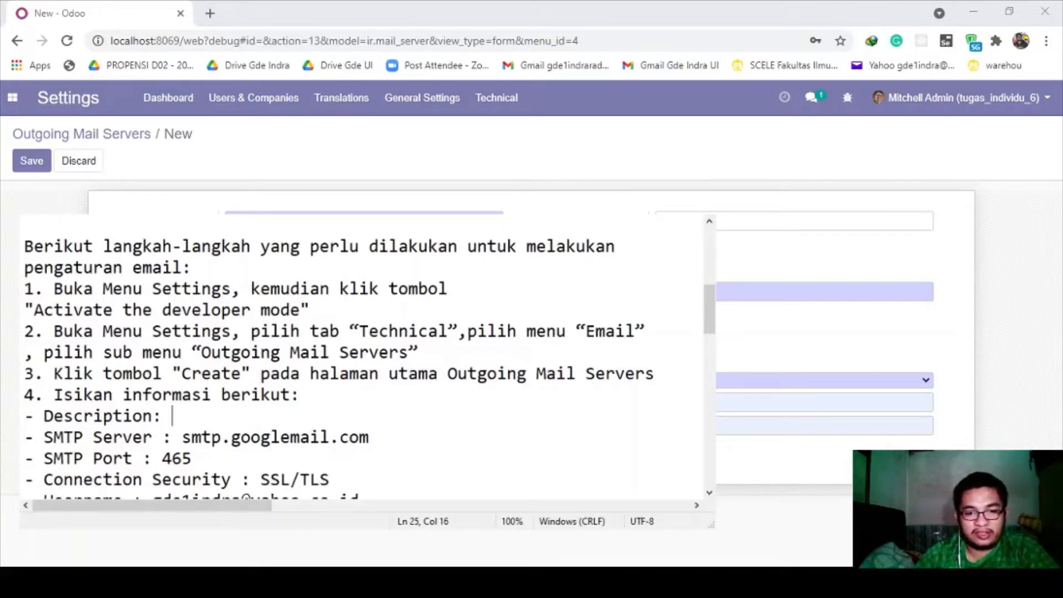
{"action": "type", "text": "Konfigur"}
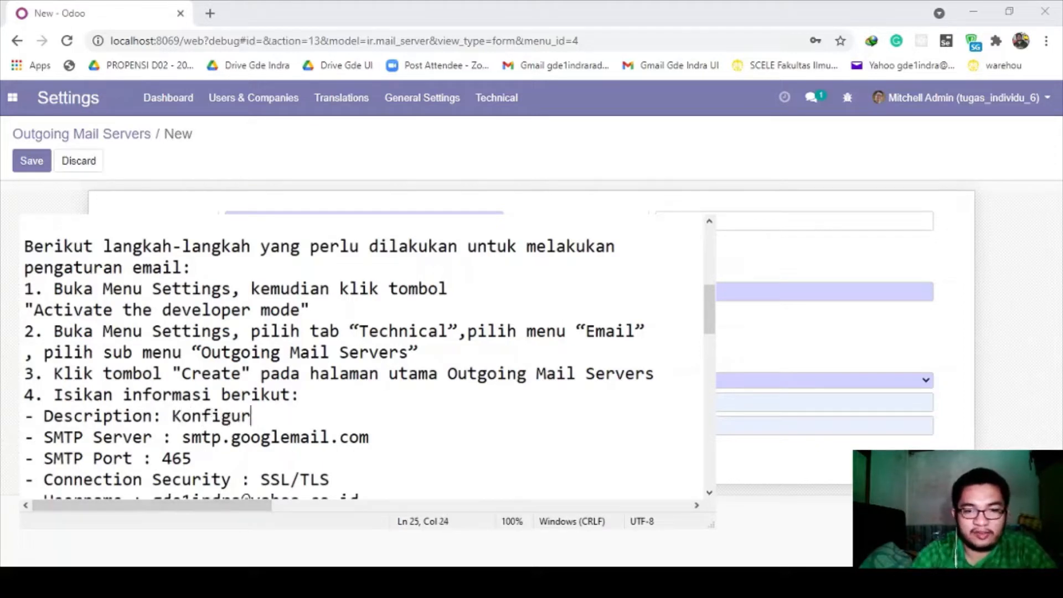
{"action": "type", "text": "asi Email"}
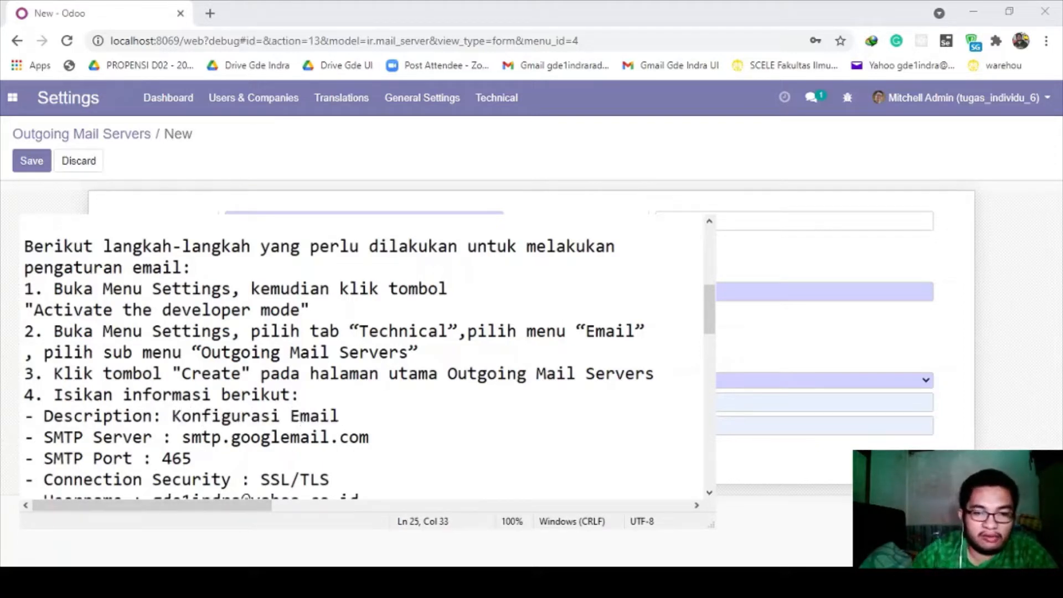
- Review the username and masked password lines in the notes before returning to the form
{"action": "scroll", "coordinate": [182, 440], "scroll_direction": "down", "scroll_amount": 1}
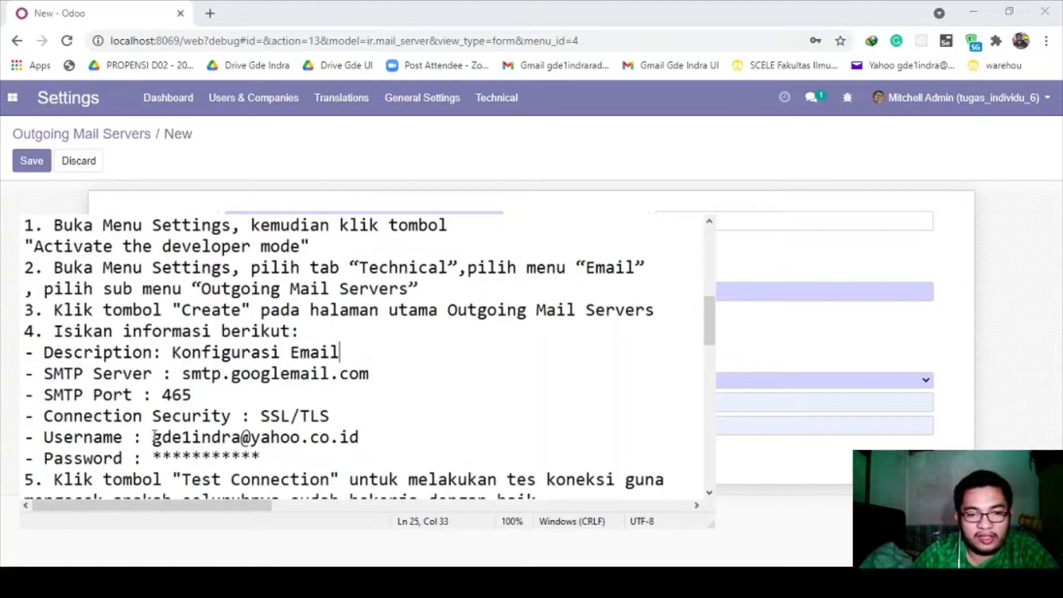
{"action": "mouse_move", "coordinate": [154, 437]}
{"action": "left_mouse_down"}
{"action": "mouse_move", "coordinate": [360, 437]}
{"action": "mouse_move", "coordinate": [164, 437]}
{"action": "left_mouse_up"}
{"action": "left_click_drag", "start_coordinate": [153, 457], "coordinate": [262, 457]}
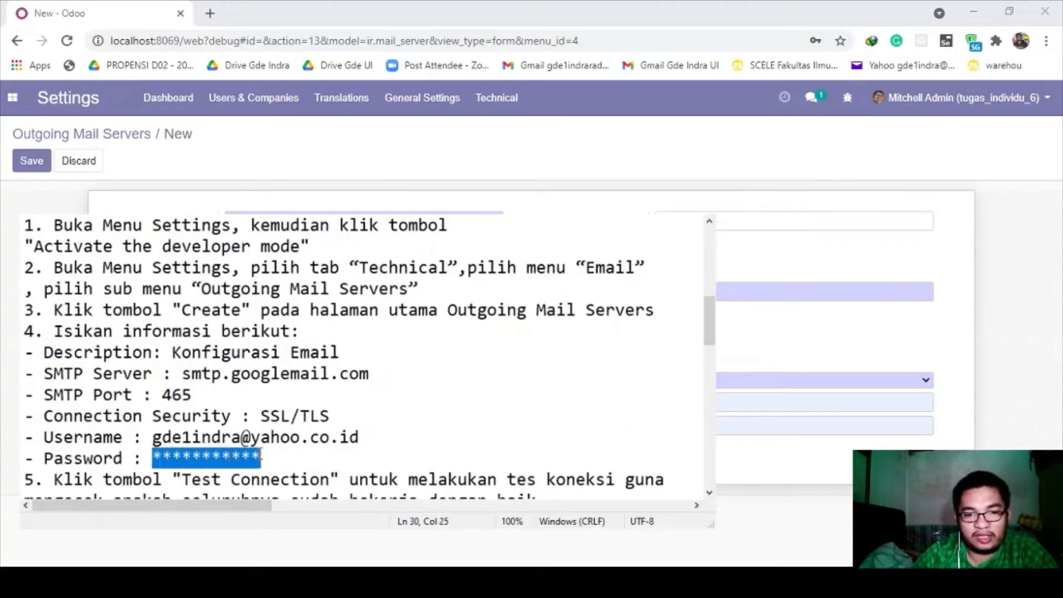
{"action": "left_click", "coordinate": [353, 443]}
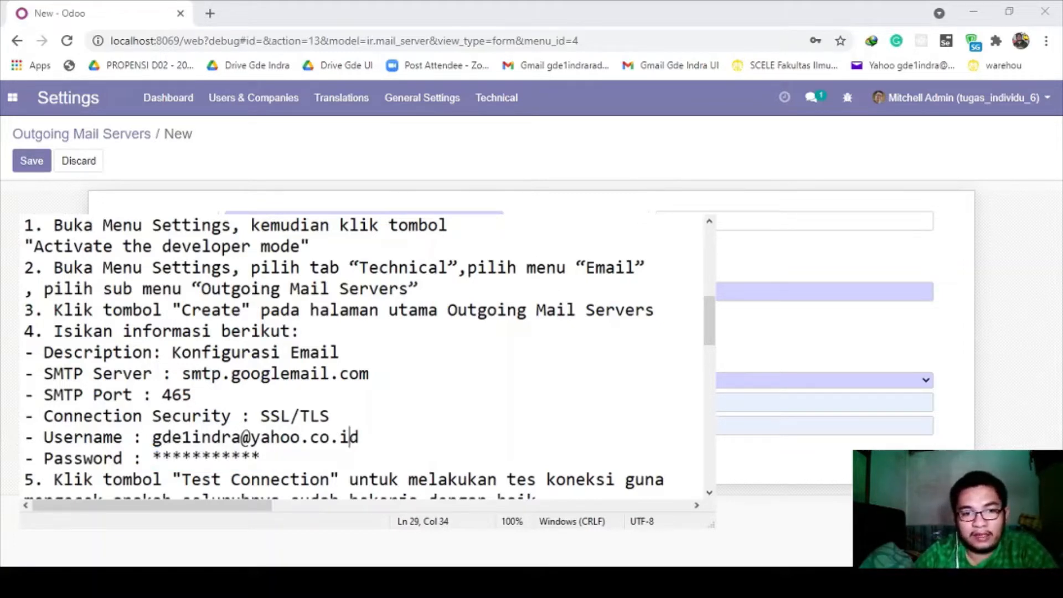
{"action": "key", "text": "alt+Tab"}
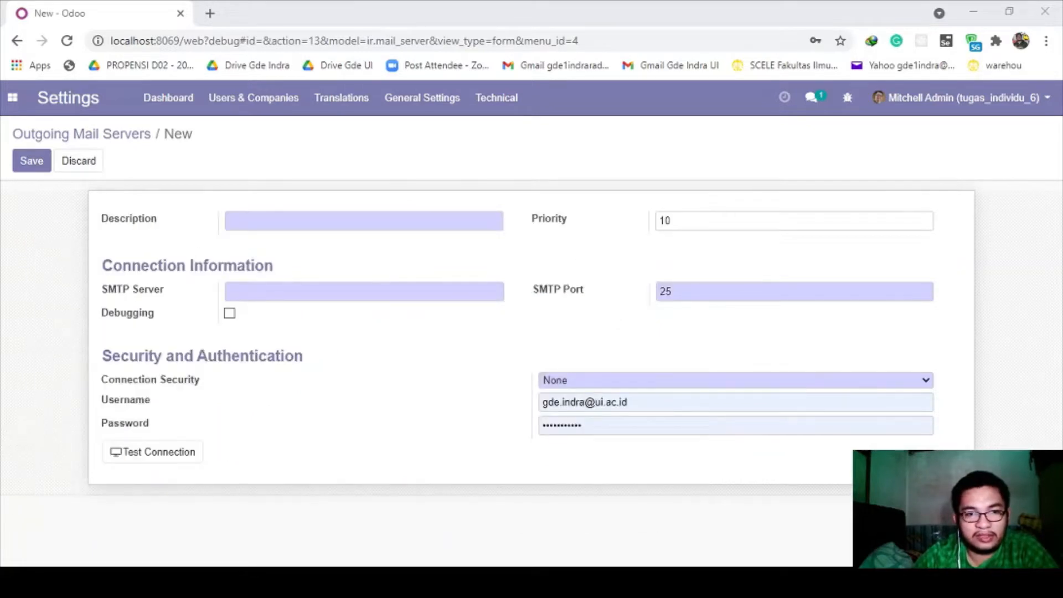
- Enter description 'Konfigurasi Email Outgoing' and SMTP server smtp.googlemail.com
{"action": "left_click", "coordinate": [390, 229]}
{"action": "type", "text": "Konfigura"}
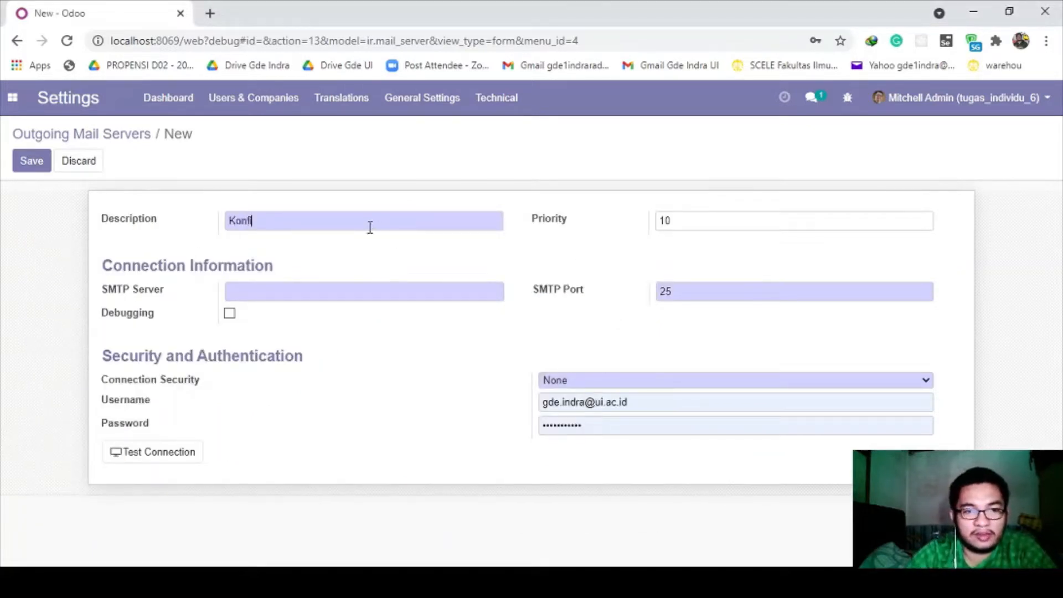
{"action": "type", "text": "si Email "}
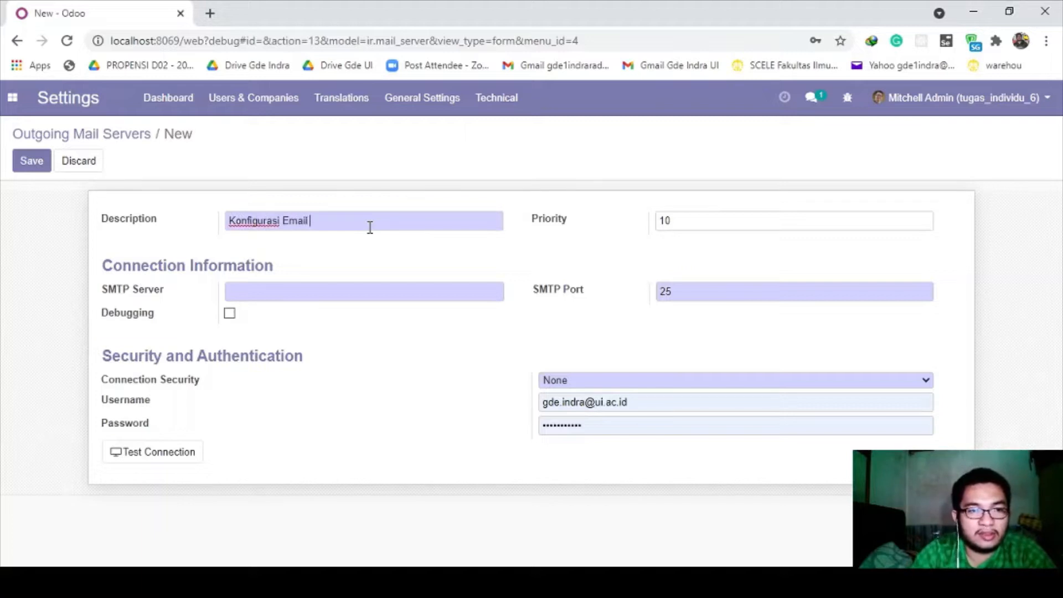
{"action": "type", "text": "Outgoing"}
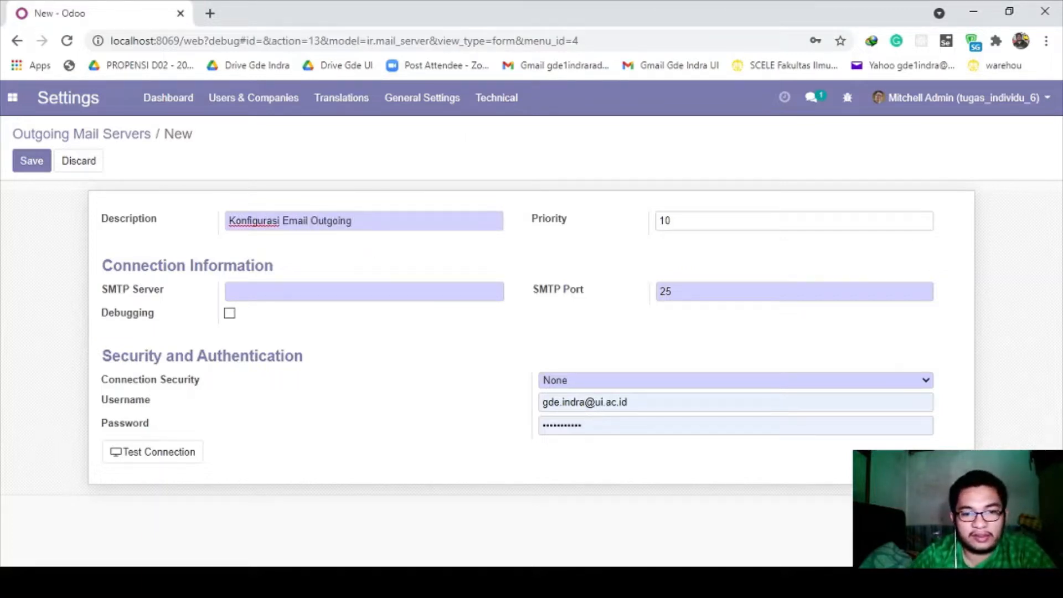
{"action": "key", "text": "alt+Tab"}
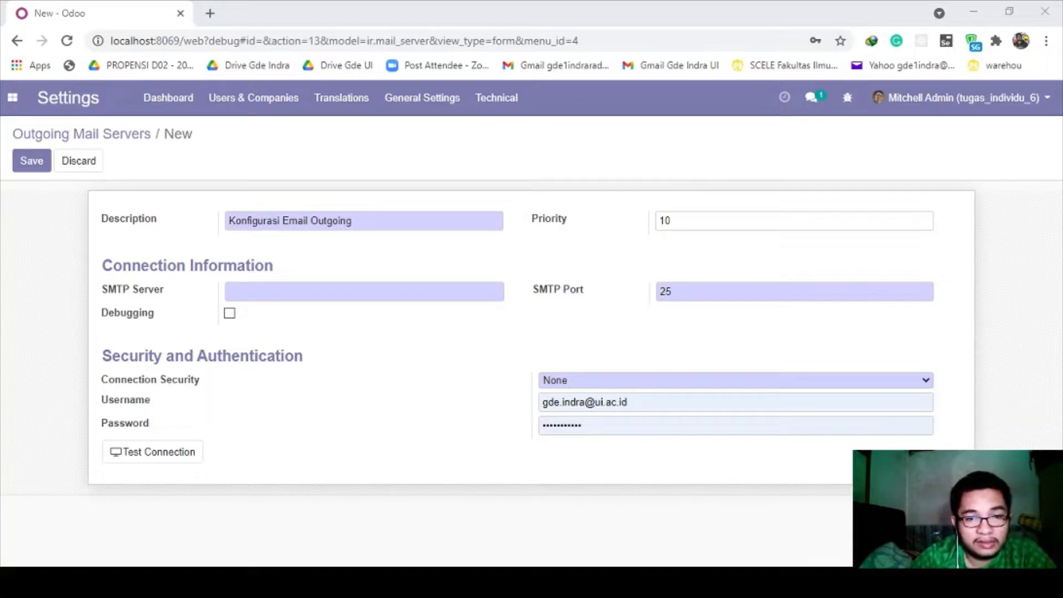
{"action": "key", "text": "alt+Tab"}
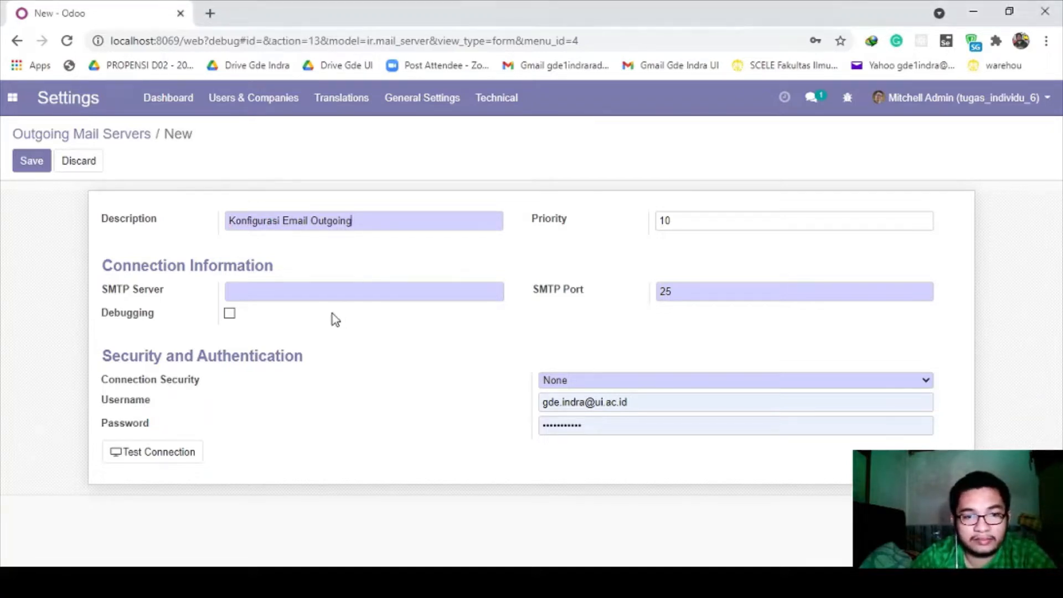
{"action": "left_click", "coordinate": [303, 290]}
{"action": "type", "text": "smtp.googlemail.com"}
- Change the SMTP port from 25 to 465 and set connection security to SSL/TLS
{"action": "key", "text": "alt+Tab"}
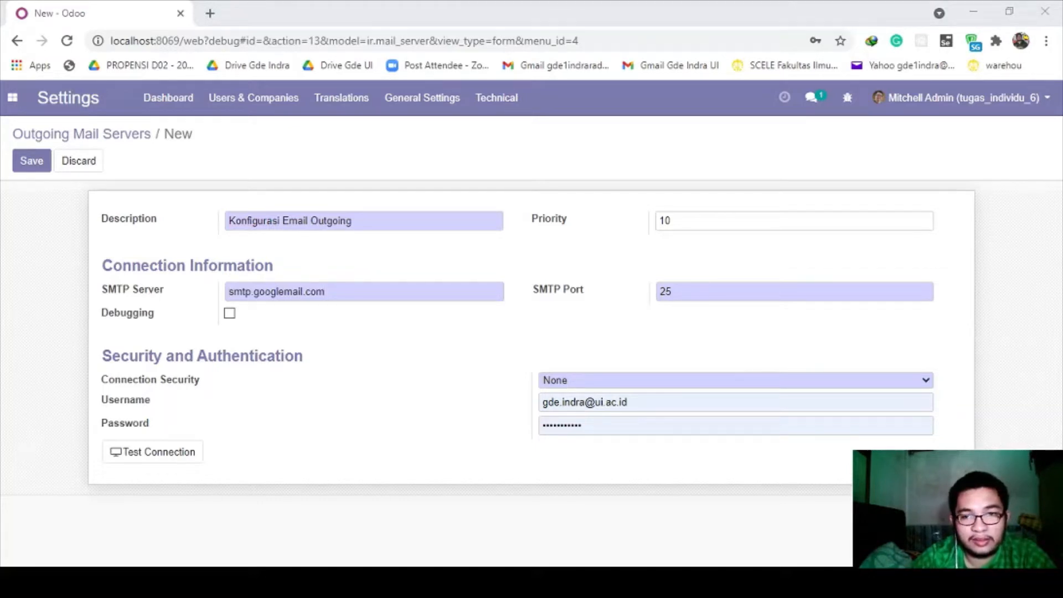
{"action": "key", "text": "alt+Tab"}
{"action": "left_click_drag", "start_coordinate": [718, 297], "coordinate": [637, 291]}
{"action": "key", "text": "BackSpace"}
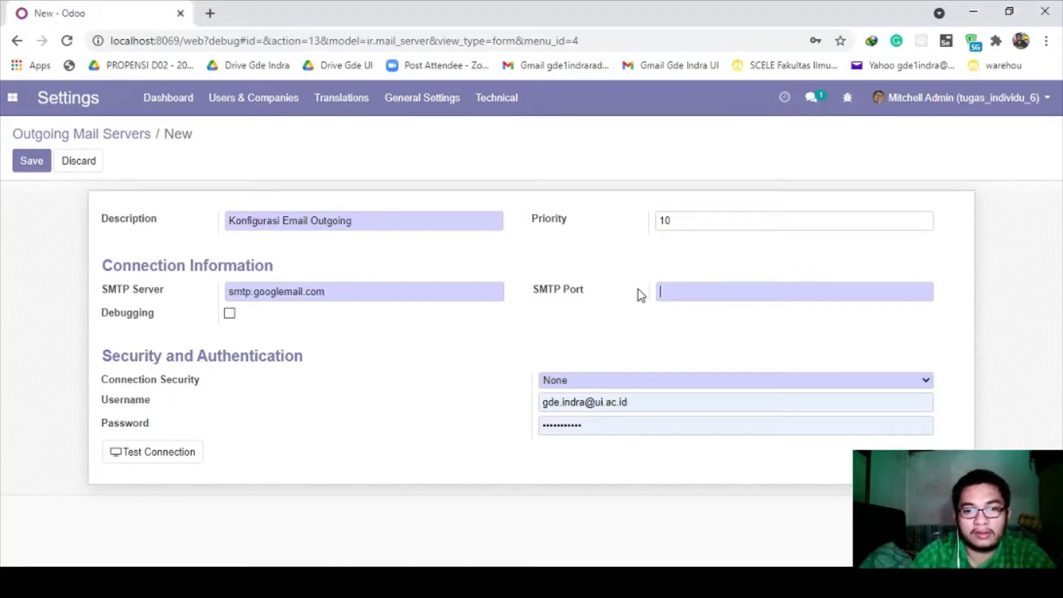
{"action": "type", "text": "465"}
{"action": "key", "text": "alt+Tab"}
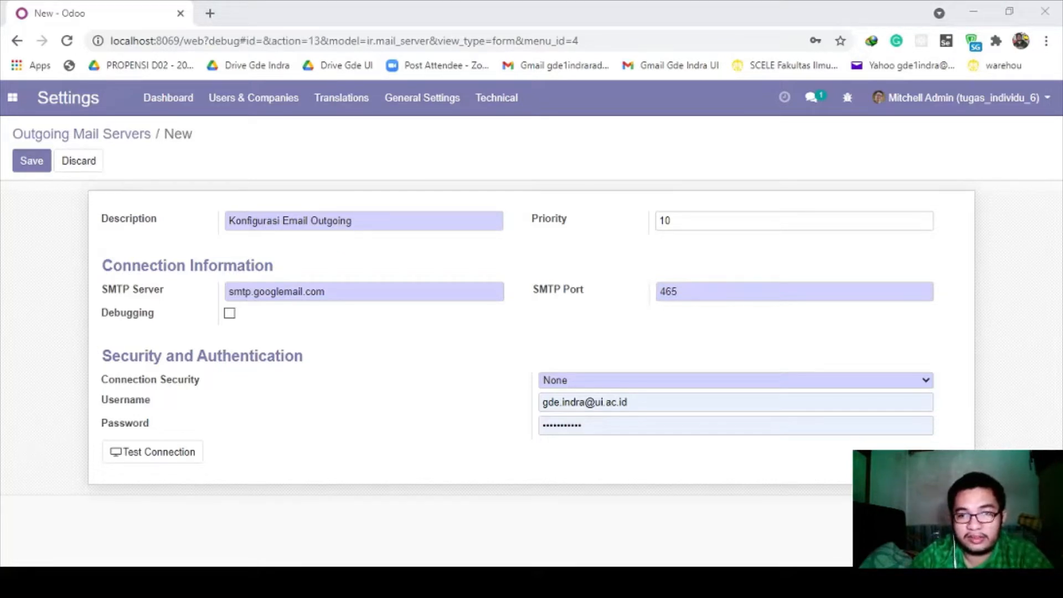
{"action": "key", "text": "alt+Tab"}
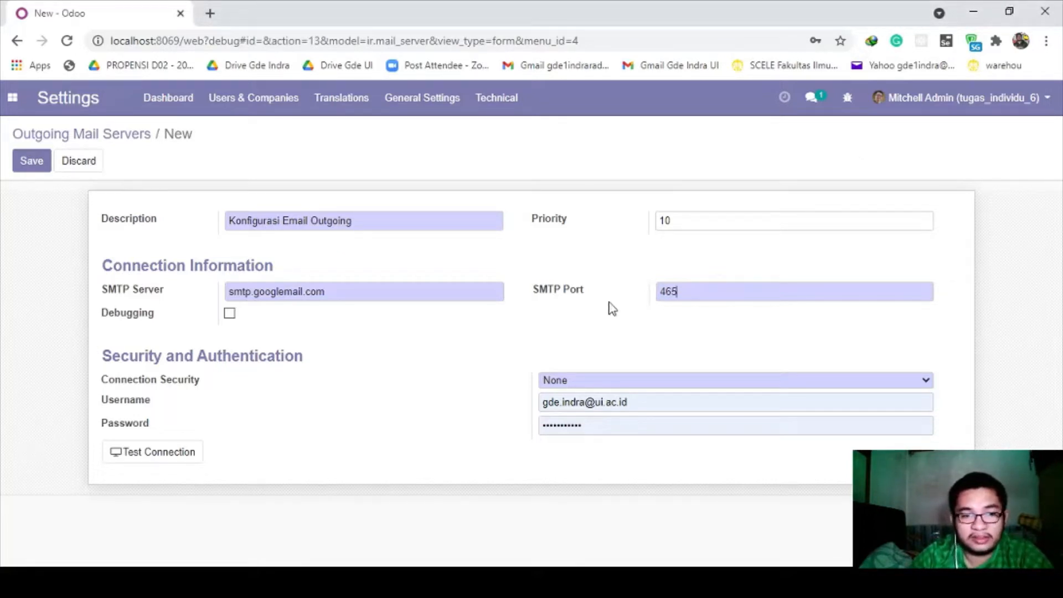
{"action": "left_click", "coordinate": [589, 422]}
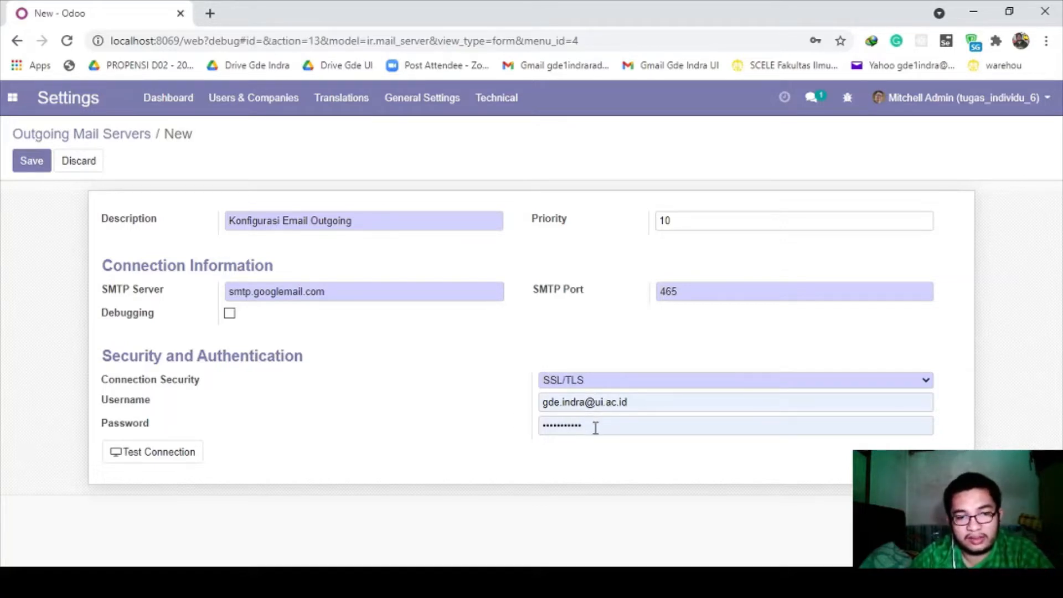
- Inspect the stored login password on the mail server form, then switch to the notes
{"action": "left_click", "coordinate": [572, 582]}
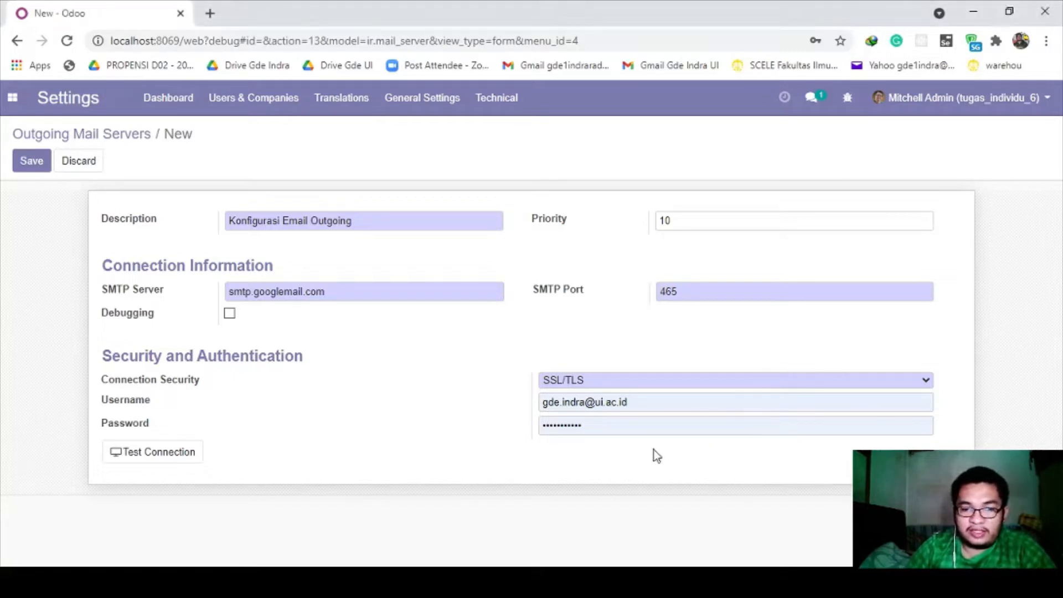
{"action": "left_click", "coordinate": [656, 432]}
{"action": "left_click_drag", "start_coordinate": [607, 429], "coordinate": [453, 406]}
{"action": "left_click", "coordinate": [448, 420]}
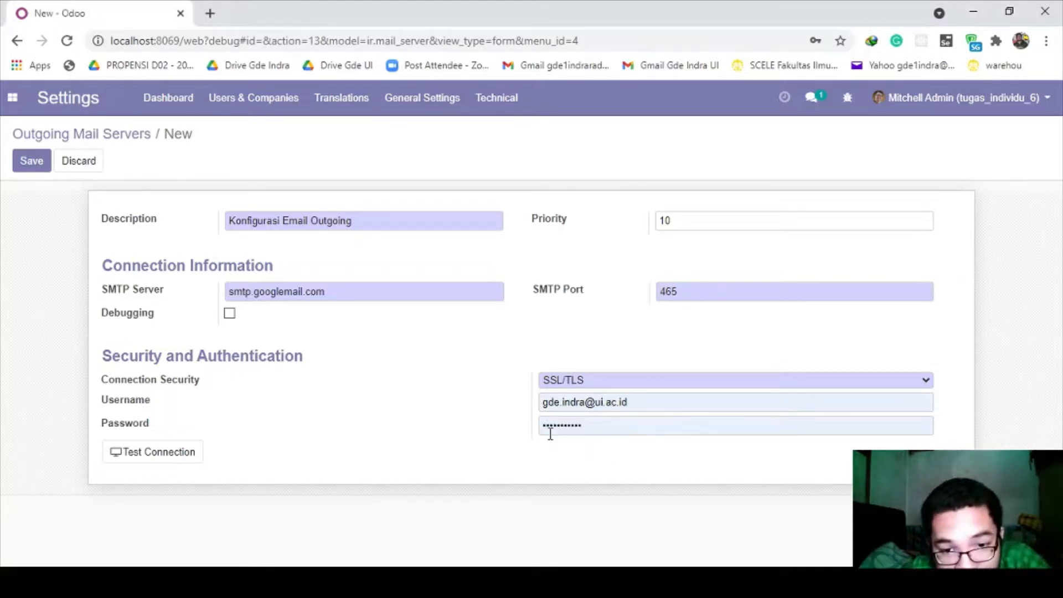
{"action": "left_click_drag", "start_coordinate": [544, 427], "coordinate": [585, 431]}
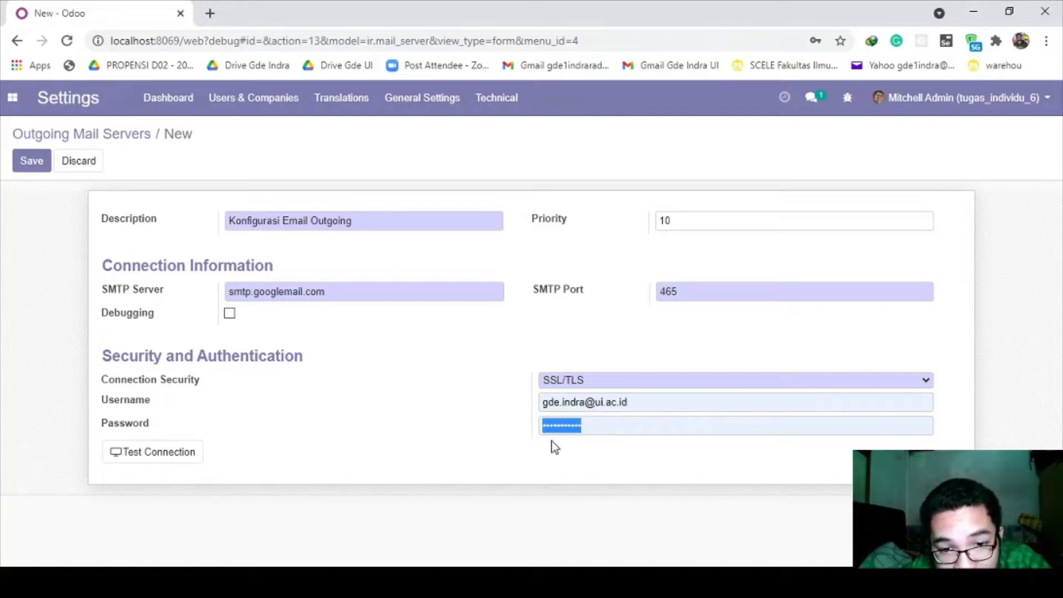
{"action": "left_click", "coordinate": [609, 449]}
{"action": "left_click", "coordinate": [725, 582]}
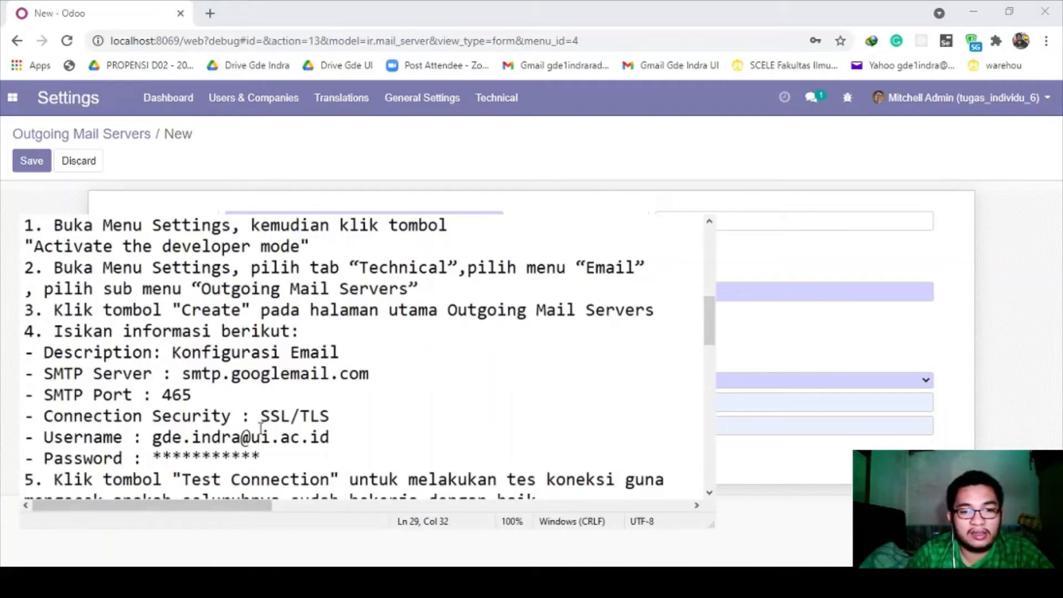
- Add step 5, 'Klik "Save" setelah mengisi informasi', to the setup notes
{"action": "scroll", "coordinate": [259, 423], "scroll_direction": "down", "scroll_amount": 1}
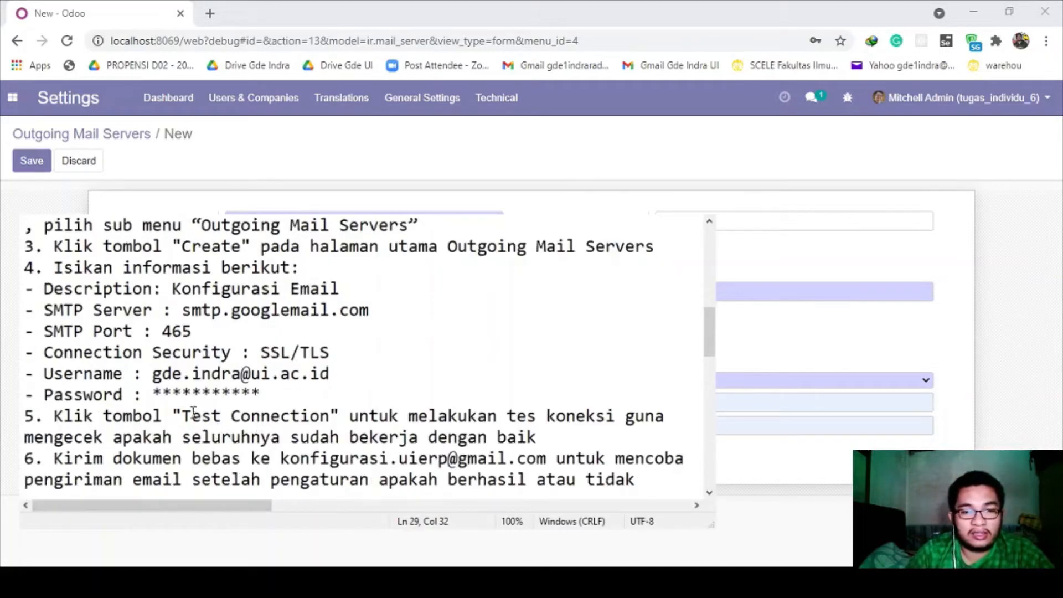
{"action": "left_click_drag", "start_coordinate": [173, 415], "coordinate": [320, 424]}
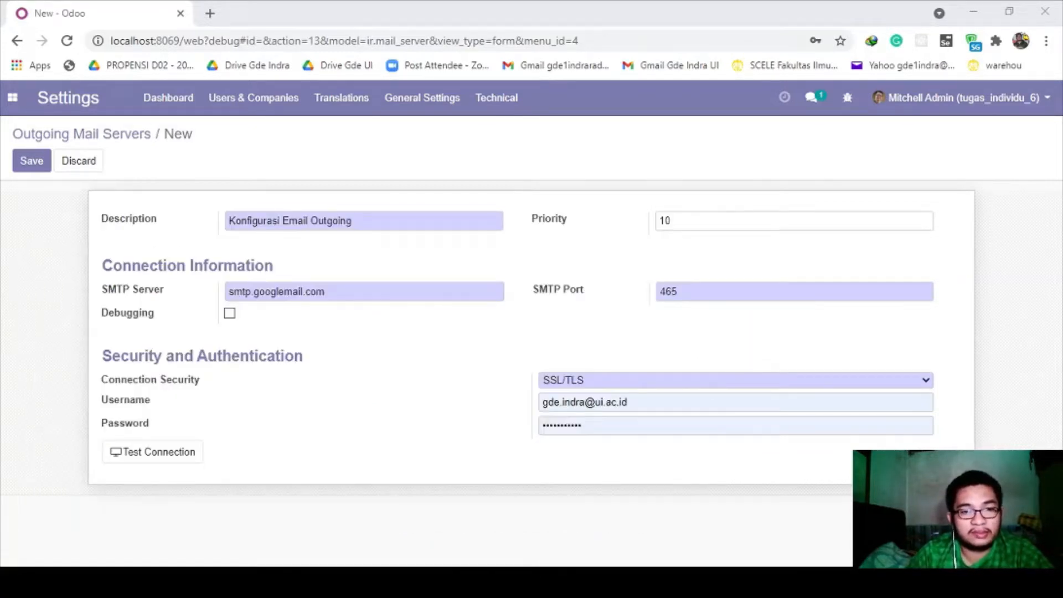
{"action": "key", "text": "alt+Tab"}
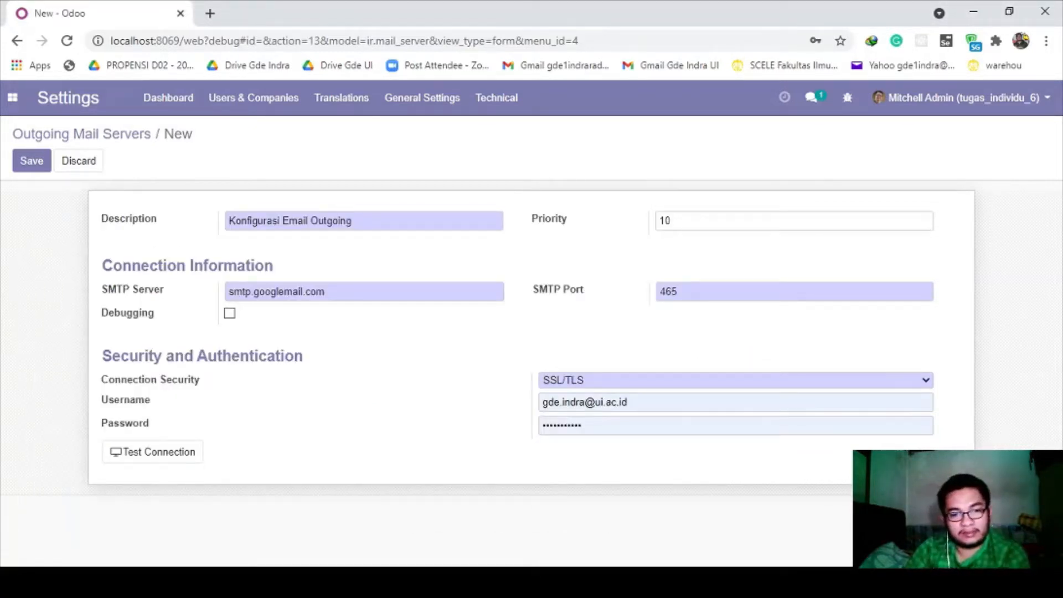
{"action": "key", "text": "alt+Tab"}
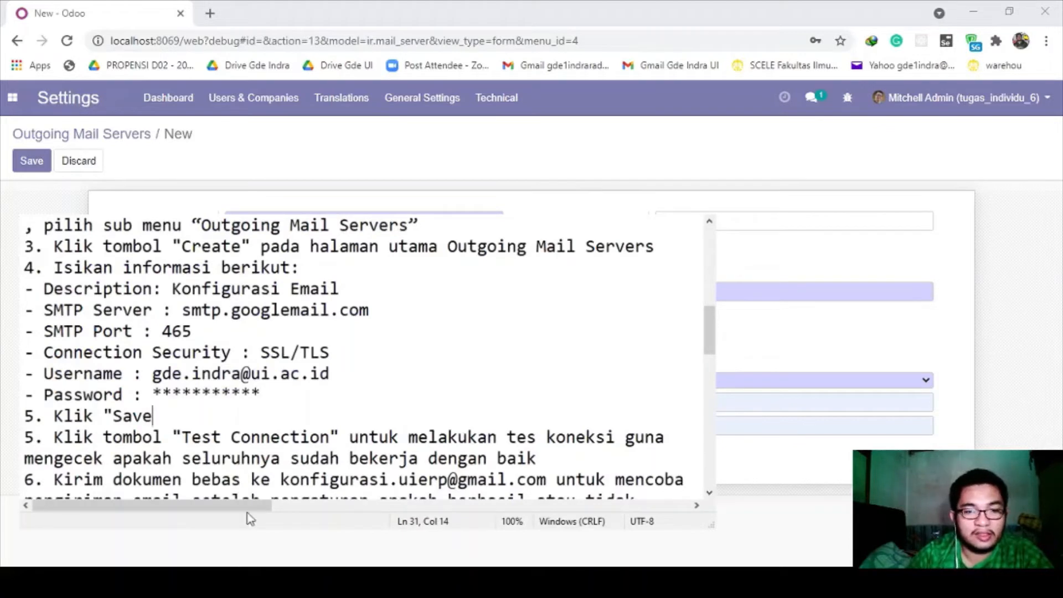
{"action": "type", "text": "\" setel"}
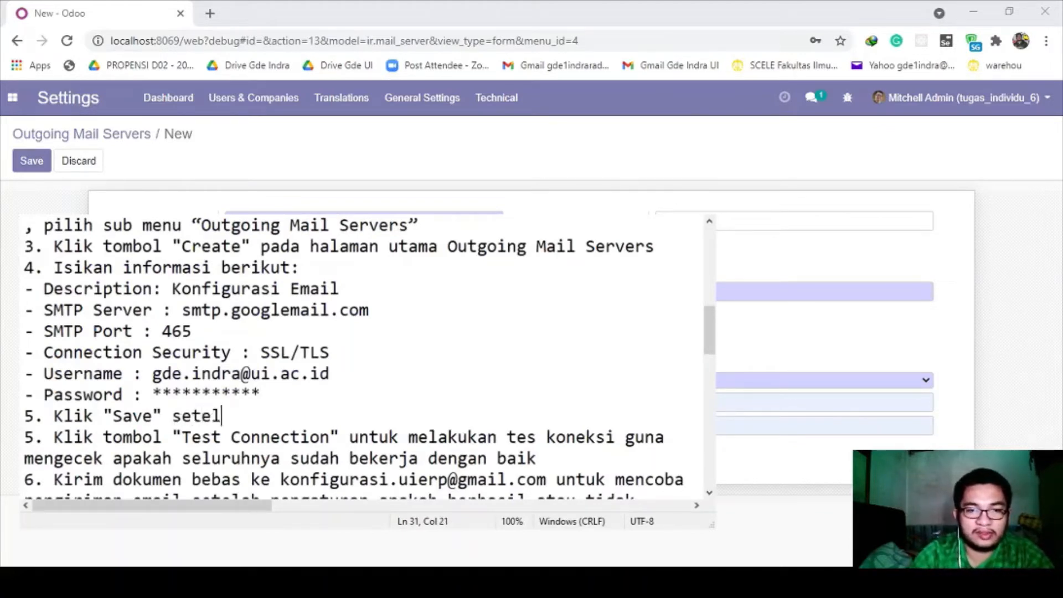
{"action": "type", "text": "ah mengisi informasi"}
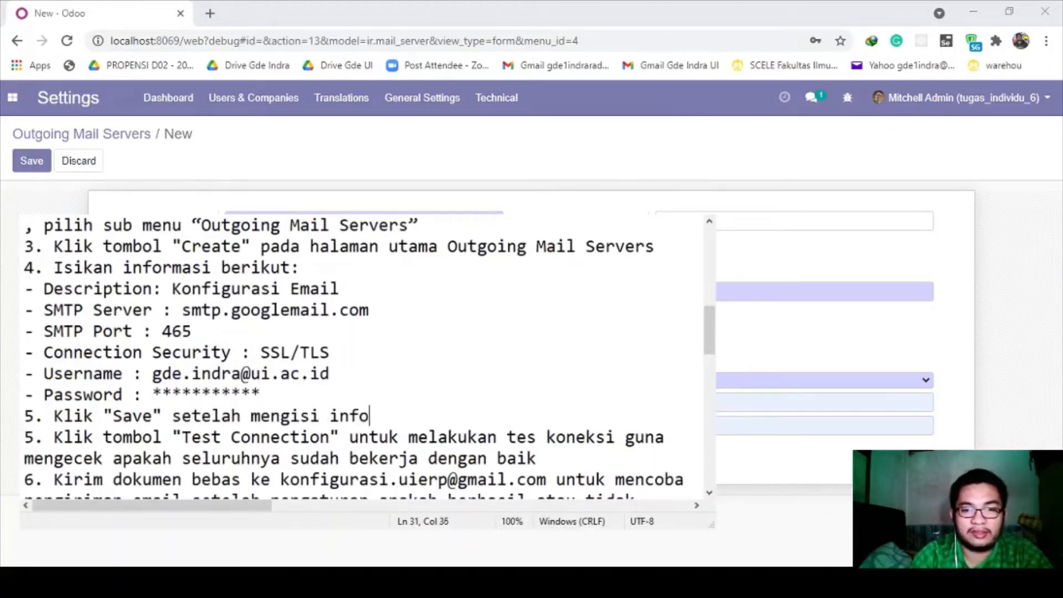
- Renumber the following steps to 6 and 7, then return to the Odoo form
{"action": "left_click", "coordinate": [31, 446]}
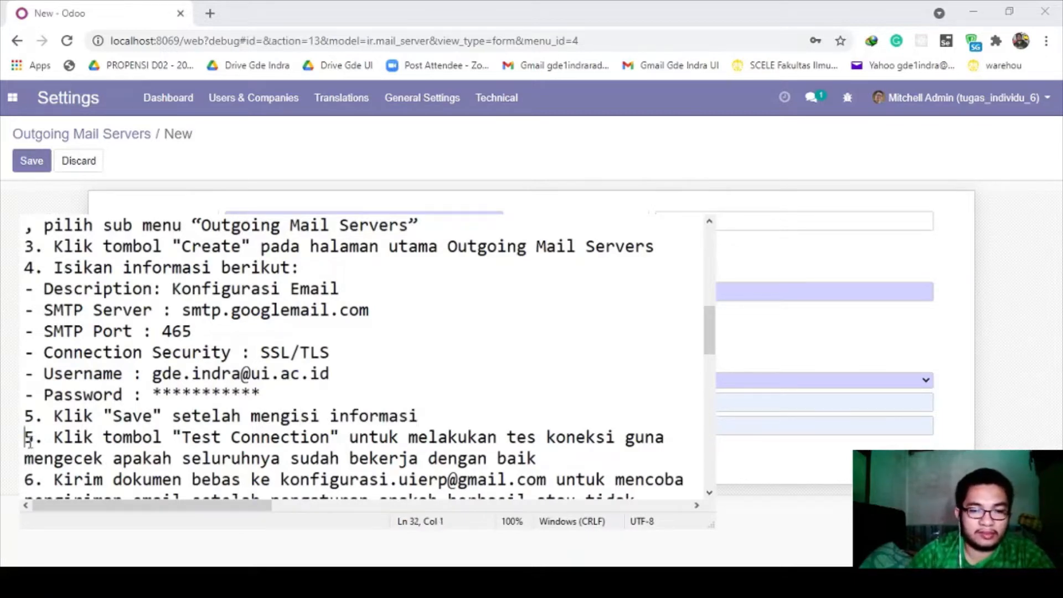
{"action": "key", "text": "BackSpace"}
{"action": "type", "text": "6"}
{"action": "key", "text": "Down"}
{"action": "key", "text": "Down"}
{"action": "key", "text": "BackSpace"}
{"action": "type", "text": "7"}
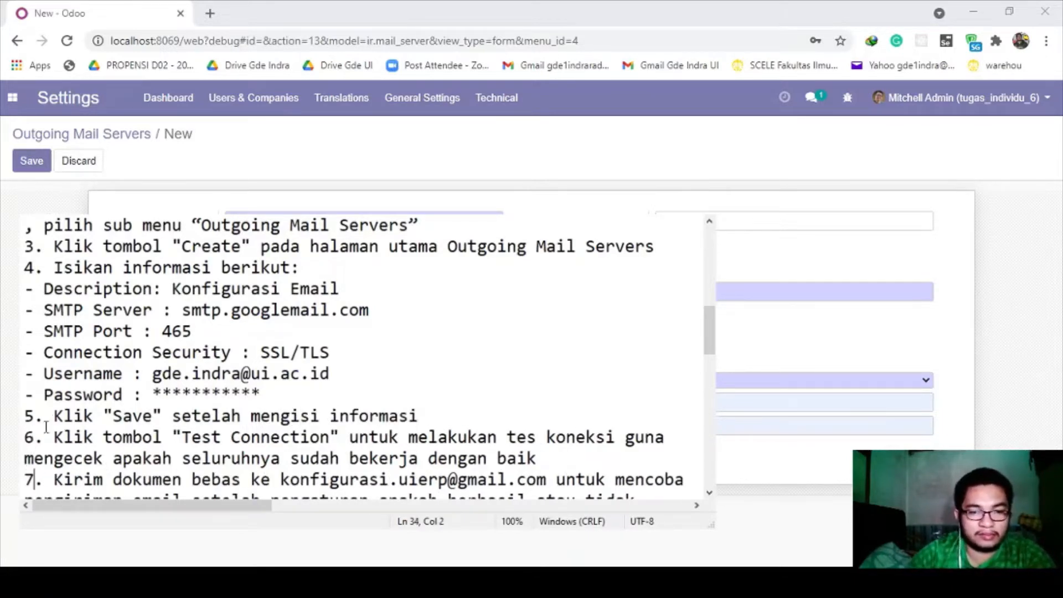
{"action": "scroll", "coordinate": [88, 420], "scroll_direction": "down", "scroll_amount": 2}
{"action": "scroll", "coordinate": [88, 421], "scroll_direction": "up", "scroll_amount": 2}
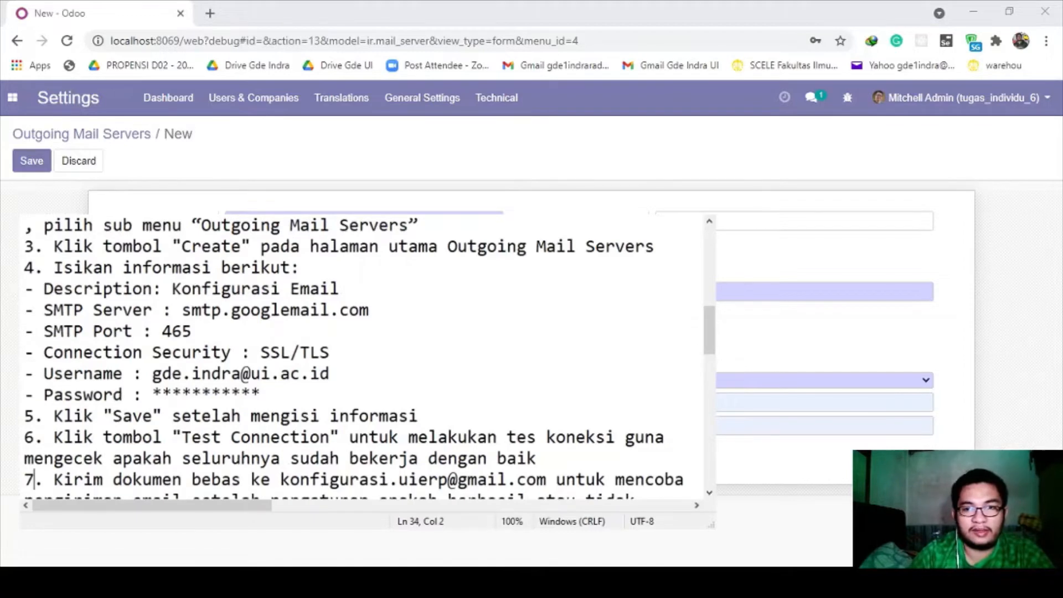
{"action": "key", "text": "alt+Tab"}
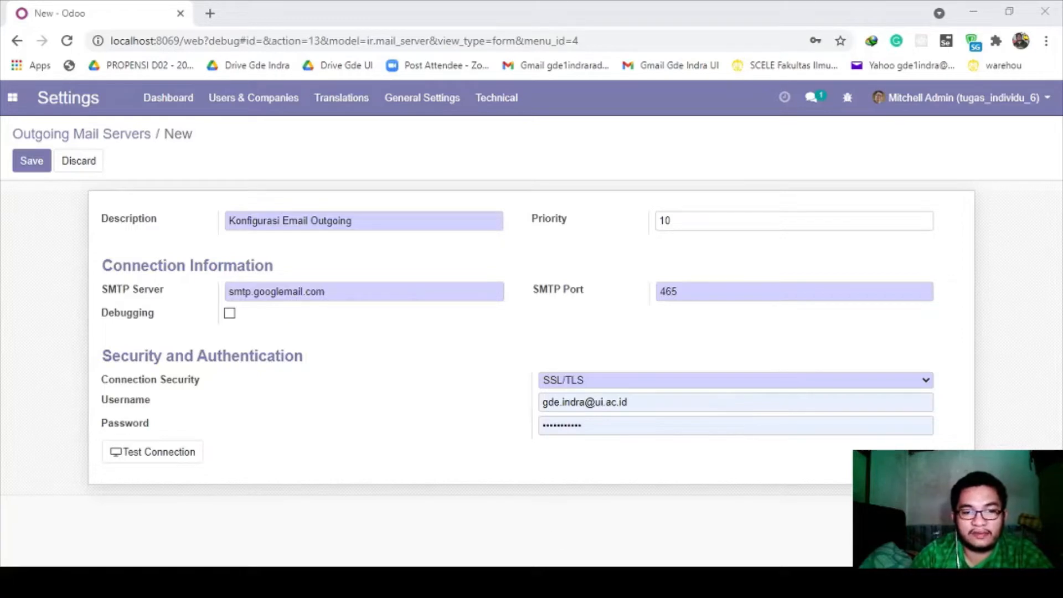
{"action": "left_click", "coordinate": [31, 160]}
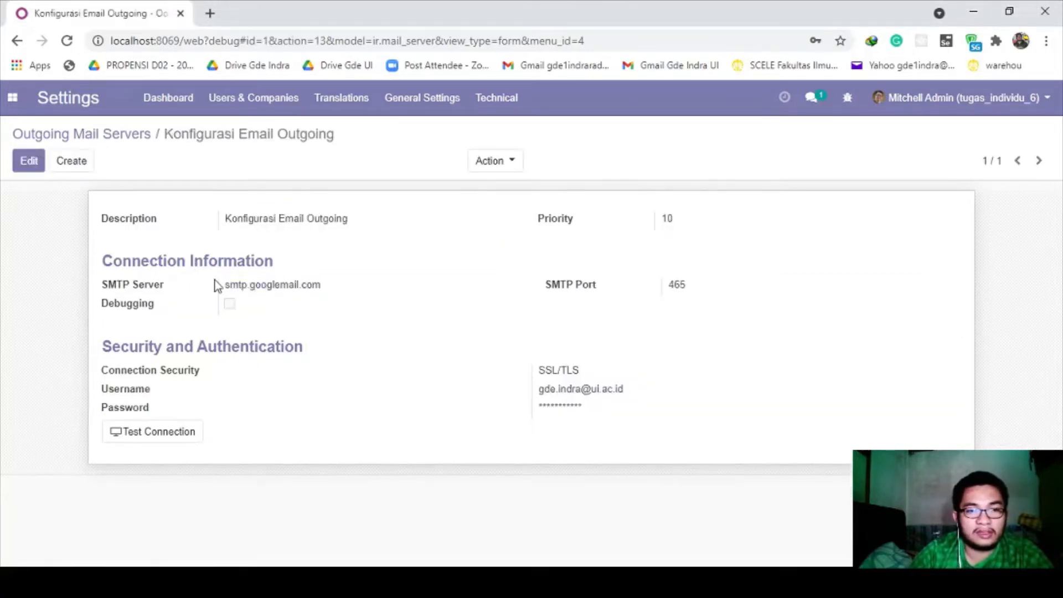
{"action": "left_click", "coordinate": [493, 165]}
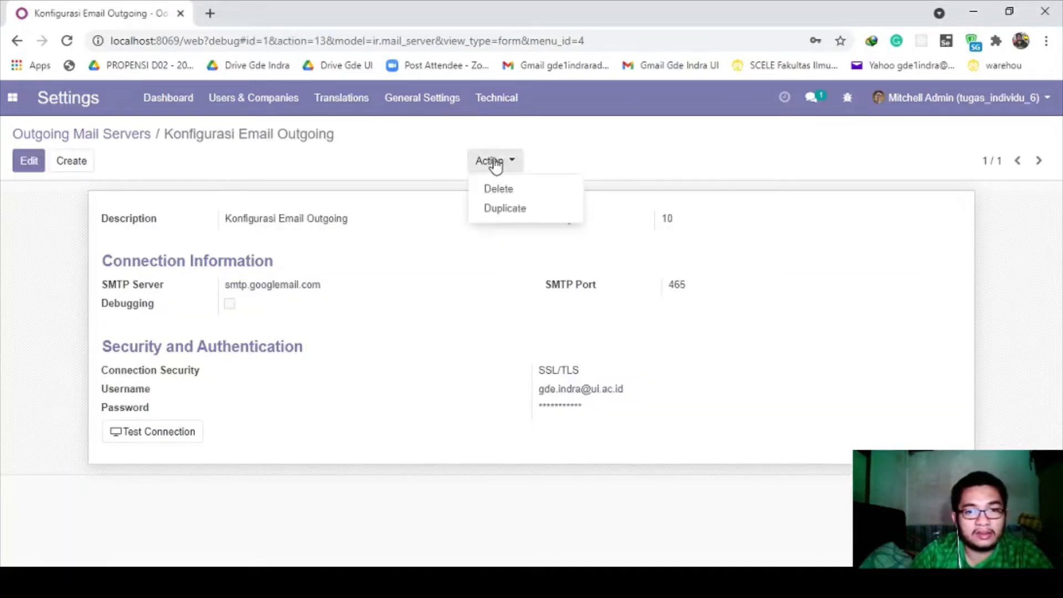
{"action": "left_click", "coordinate": [338, 241]}
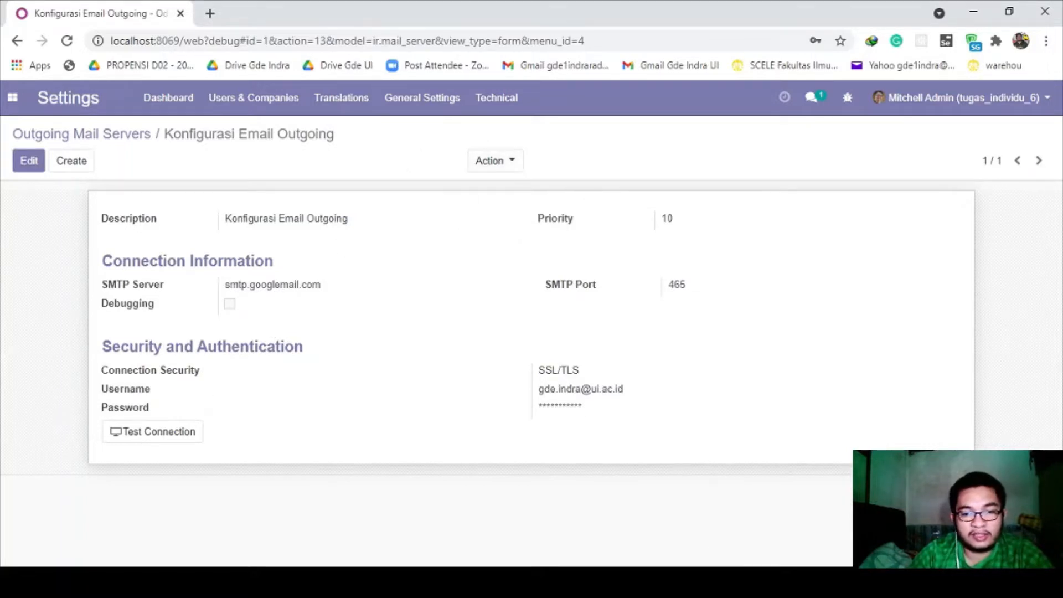
{"action": "left_click", "coordinate": [747, 581]}
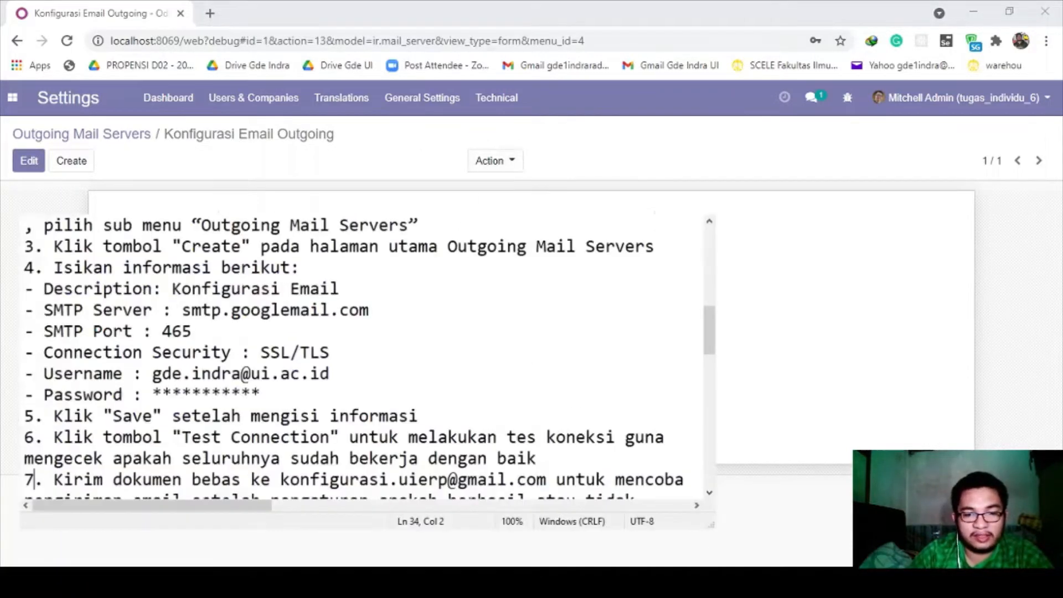
{"action": "left_click", "coordinate": [143, 437]}
{"action": "left_click_drag", "start_coordinate": [173, 437], "coordinate": [565, 437]}
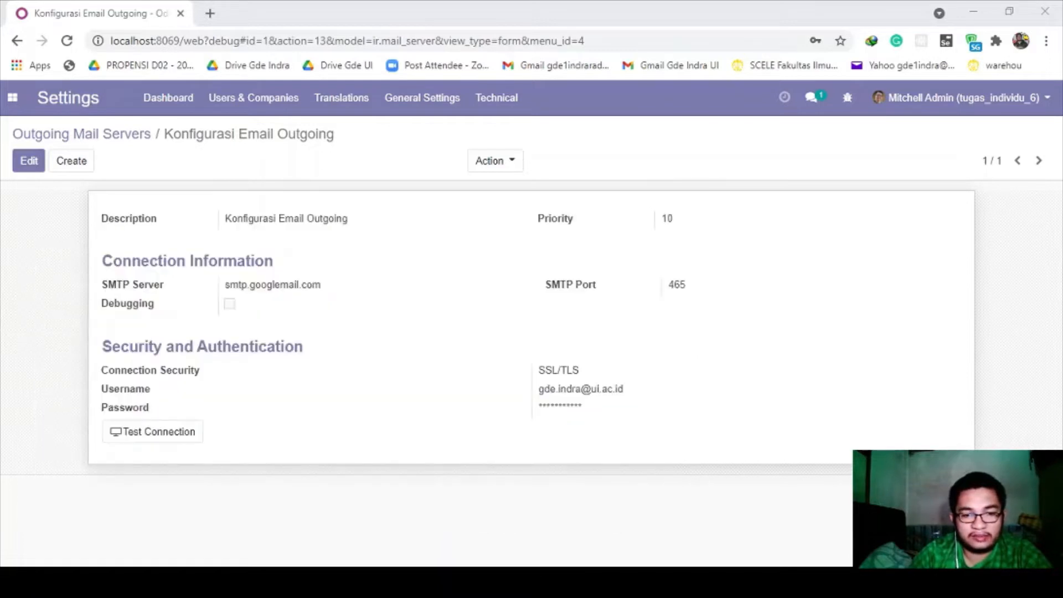
{"action": "left_click", "coordinate": [436, 482]}
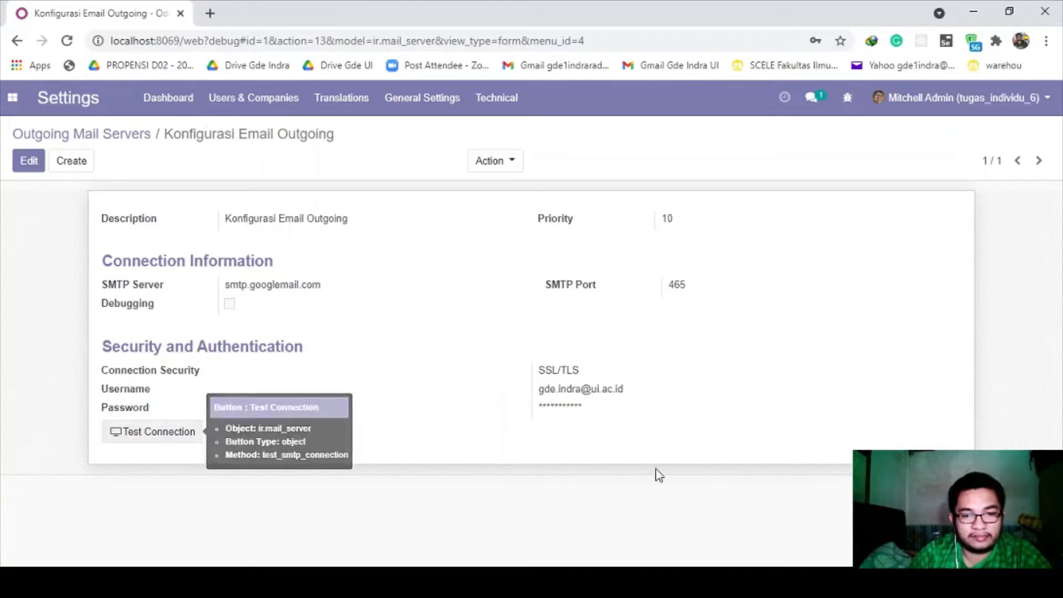
- Run Test Connection on the mail server and dismiss the 535 bad-credentials error
{"action": "left_click", "coordinate": [750, 581]}
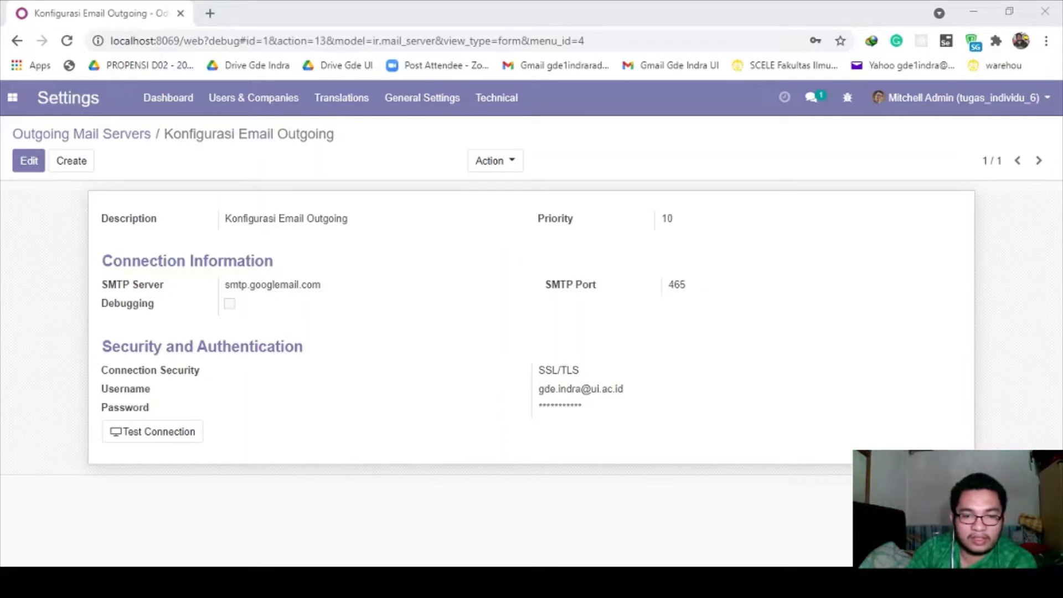
{"action": "left_click", "coordinate": [249, 467]}
{"action": "left_click", "coordinate": [162, 436]}
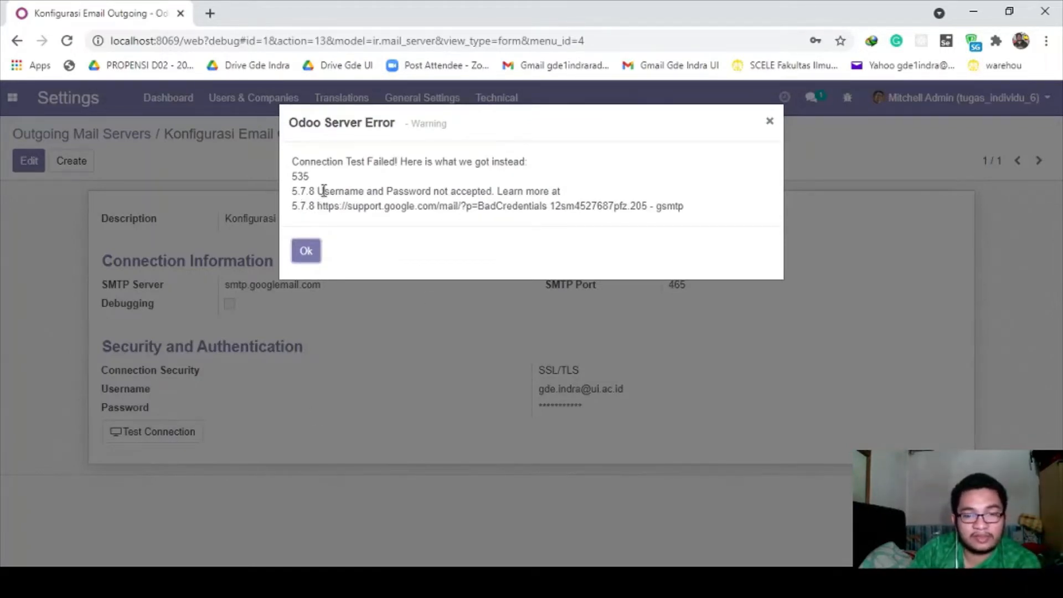
{"action": "left_click_drag", "start_coordinate": [321, 191], "coordinate": [518, 192]}
{"action": "left_click", "coordinate": [512, 194]}
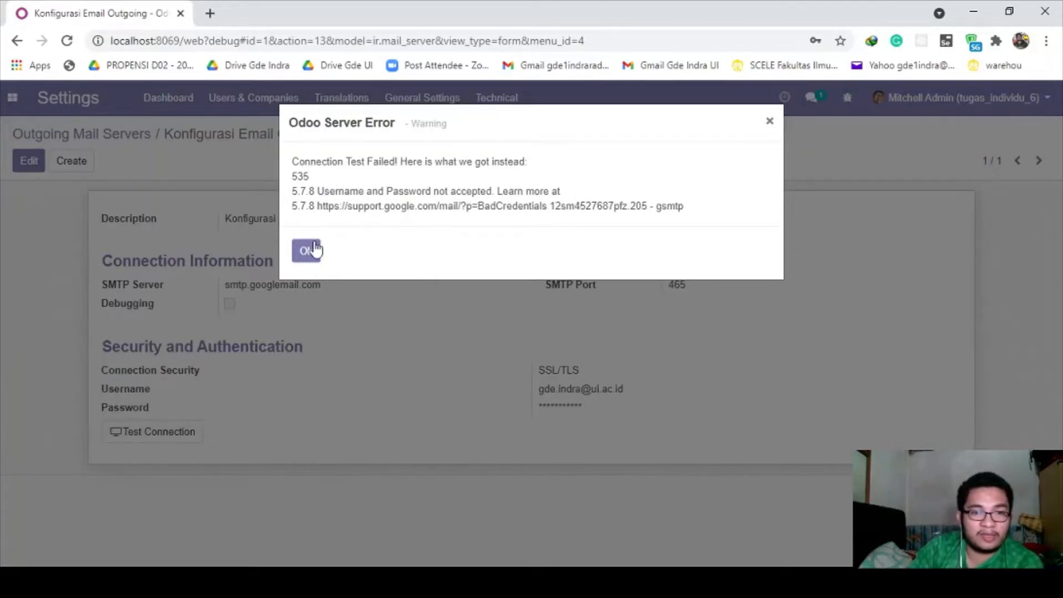
{"action": "left_click", "coordinate": [314, 249]}
- Replace the username with a different e-mail account and save the record
{"action": "left_click", "coordinate": [38, 166]}
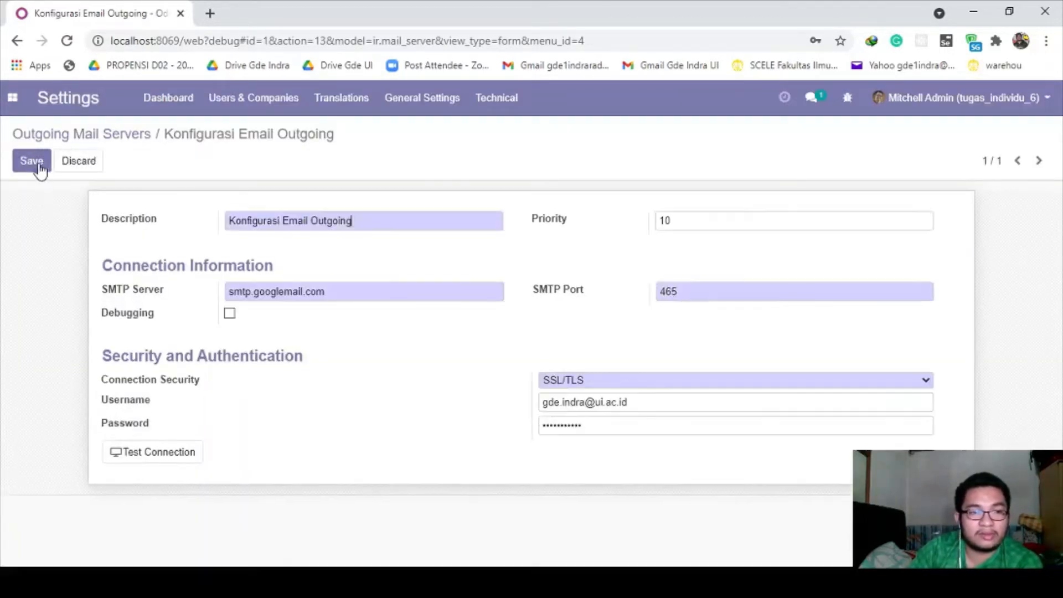
{"action": "left_click_drag", "start_coordinate": [650, 396], "coordinate": [467, 387]}
{"action": "type", "text": "gde1"}
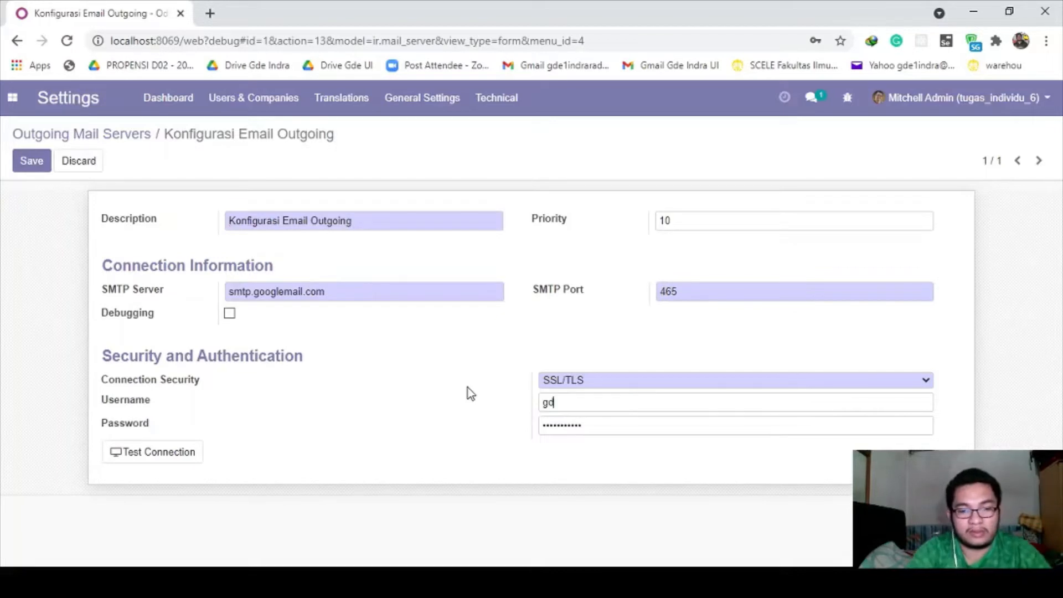
{"action": "left_click", "coordinate": [587, 449]}
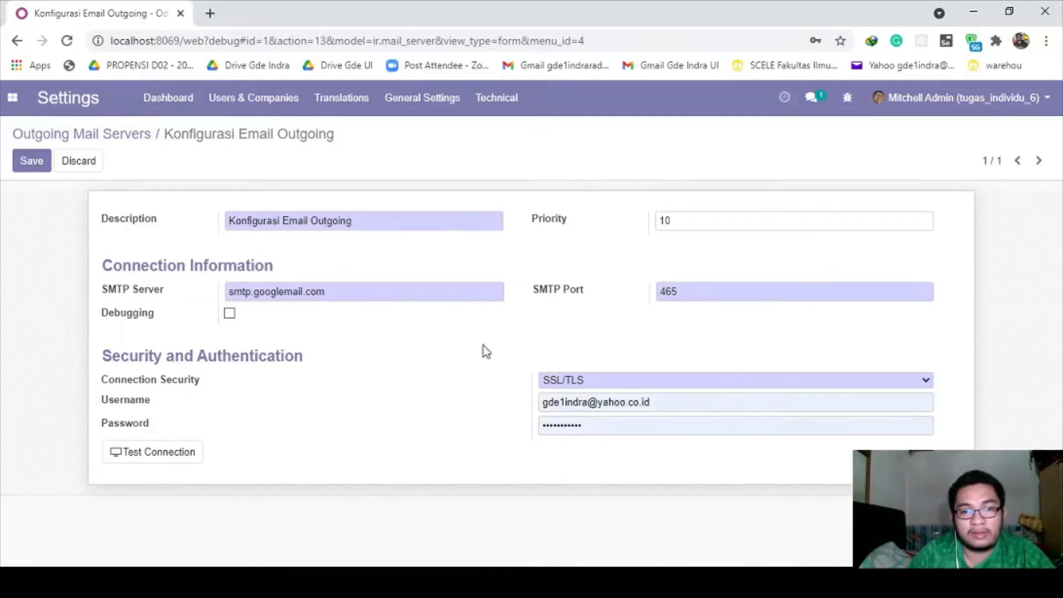
{"action": "left_click", "coordinate": [22, 161]}
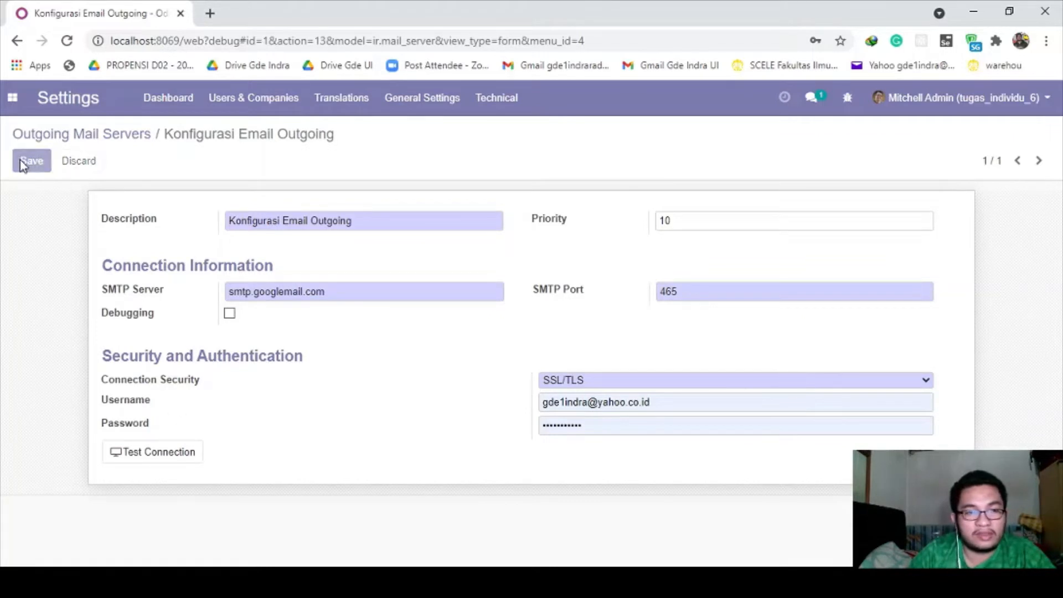
- Retest the connection, then change the notes' Password line to 'generate dari "app password" akun google'
{"action": "left_click", "coordinate": [156, 436]}
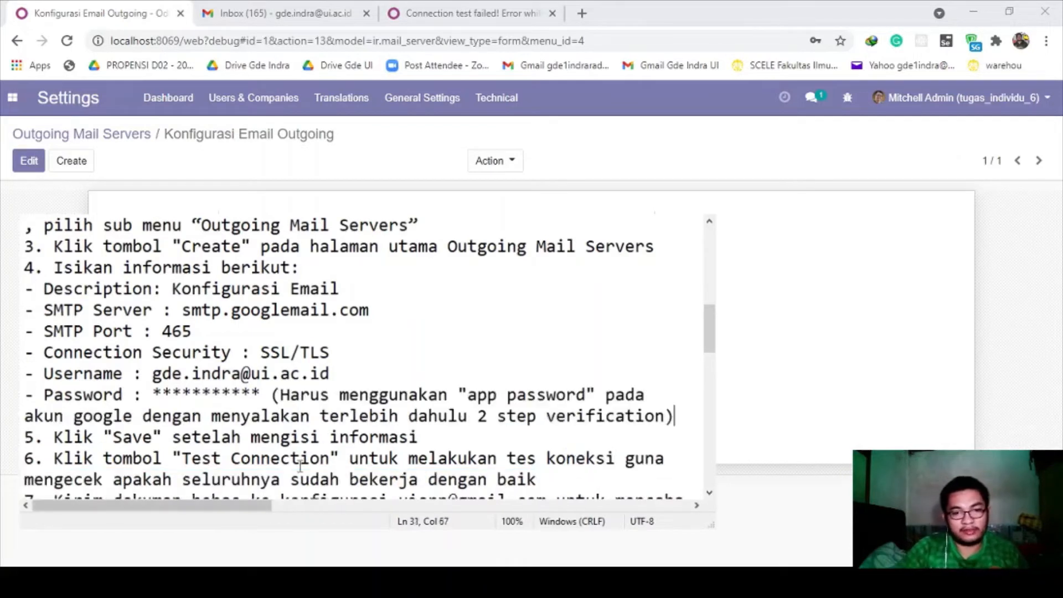
{"action": "left_click", "coordinate": [283, 436]}
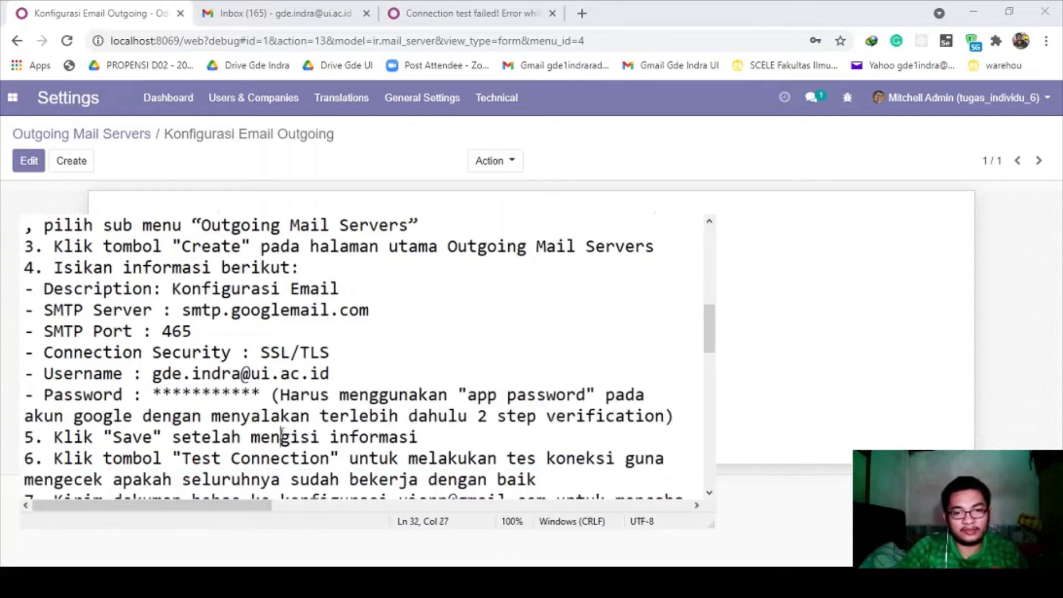
{"action": "left_click_drag", "start_coordinate": [264, 396], "coordinate": [153, 394]}
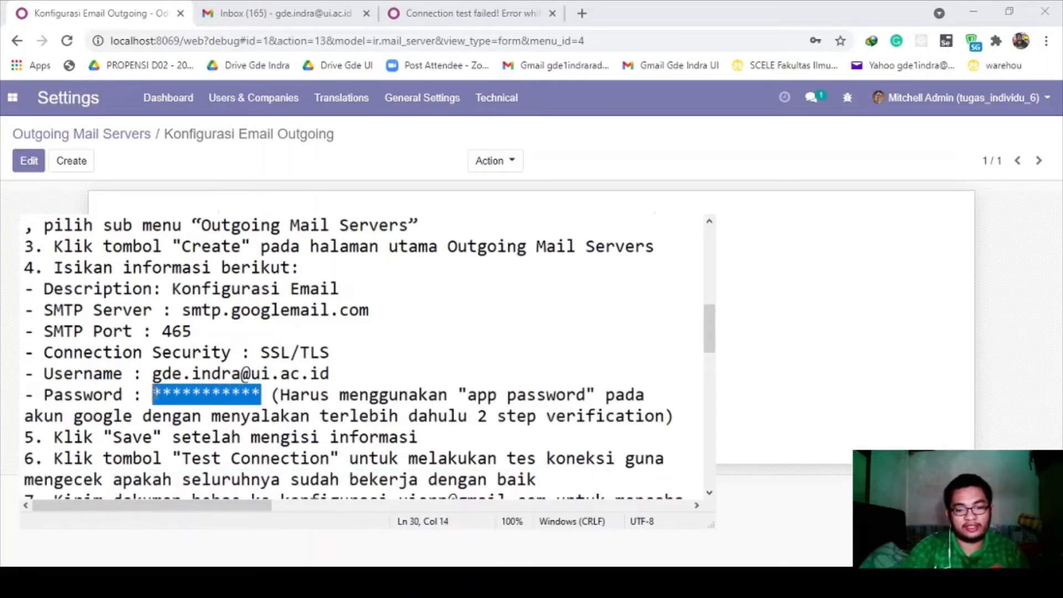
{"action": "key", "text": "BackSpace"}
{"action": "type", "text": "generate d"}
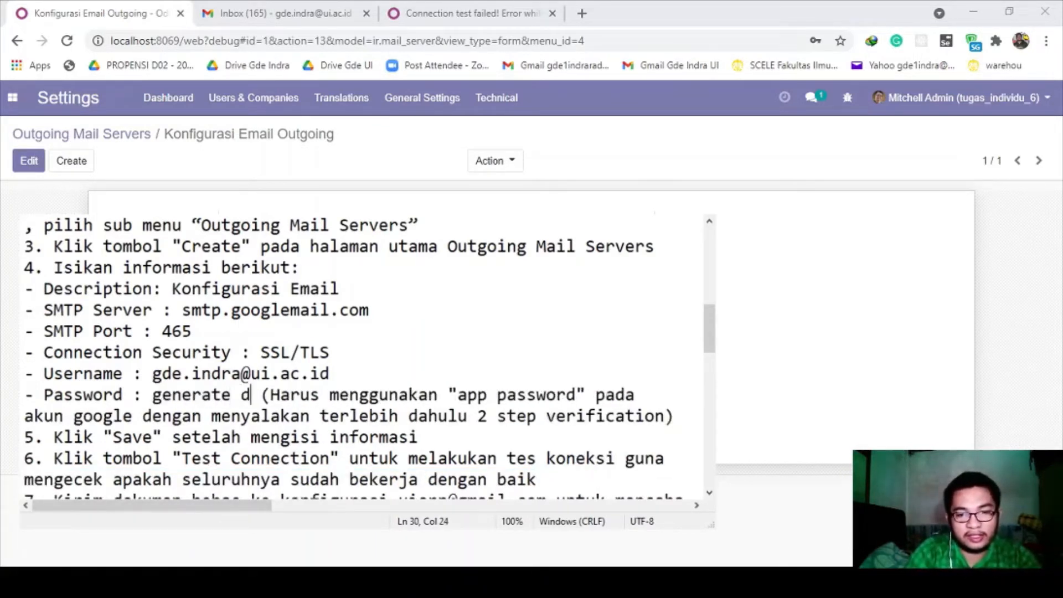
{"action": "type", "text": "ari \"app pass"}
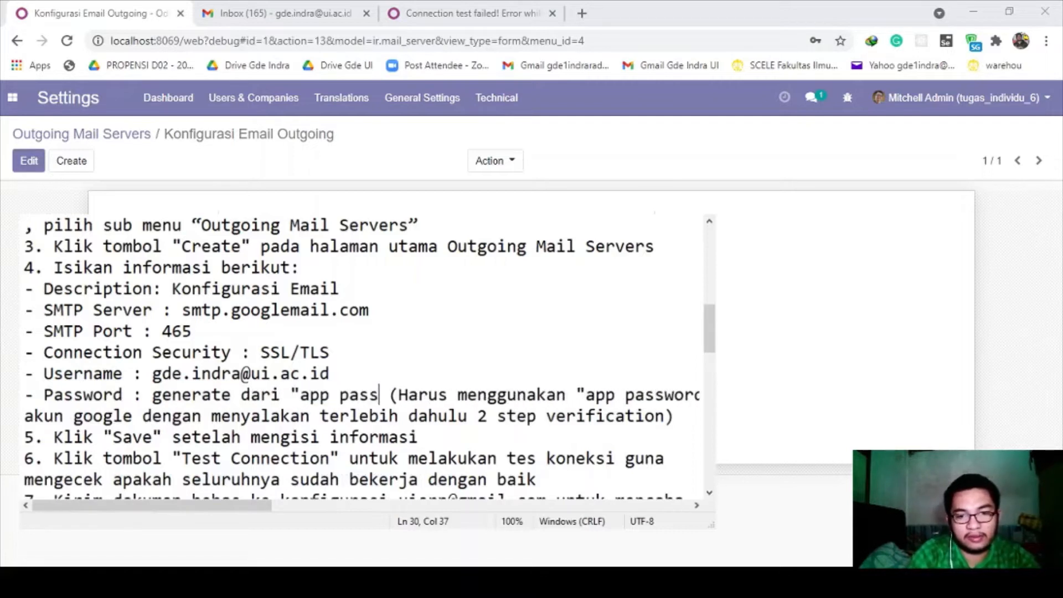
{"action": "type", "text": "word\" akun "}
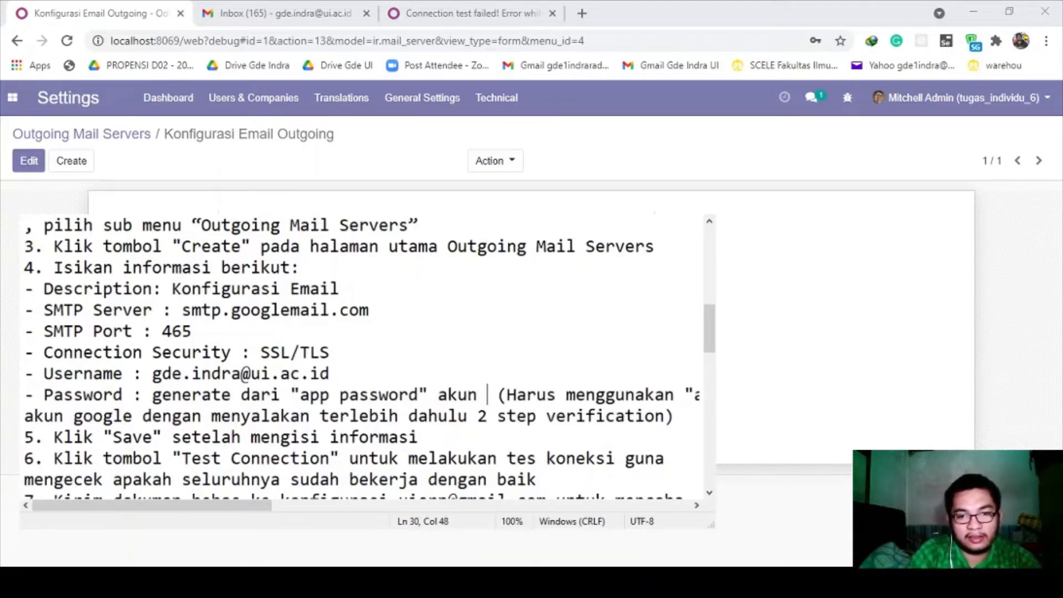
{"action": "type", "text": "google"}
- Rewrap the explanation below the Password line, breaking after 'menyalakan'
{"action": "key", "text": "Return"}
{"action": "key", "text": "Down"}
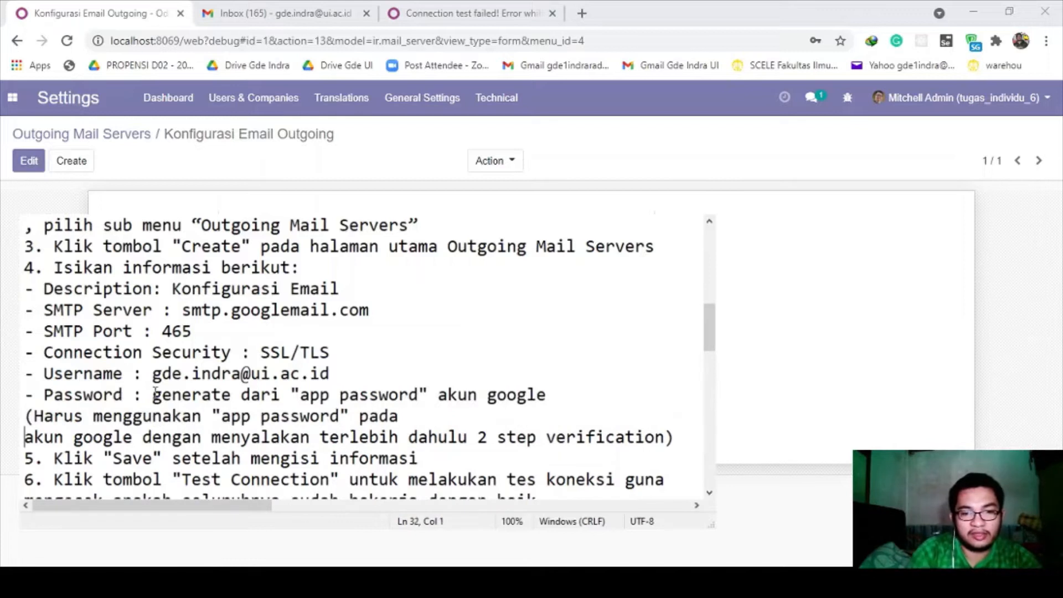
{"action": "key", "text": "BackSpace"}
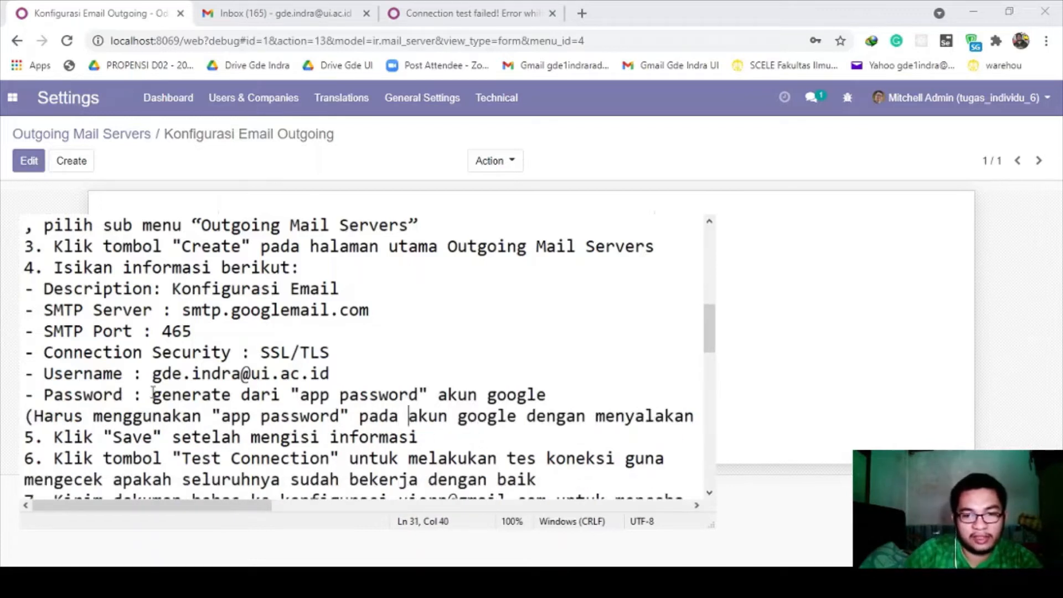
{"action": "left_click", "coordinate": [696, 416]}
{"action": "key", "text": "Return"}
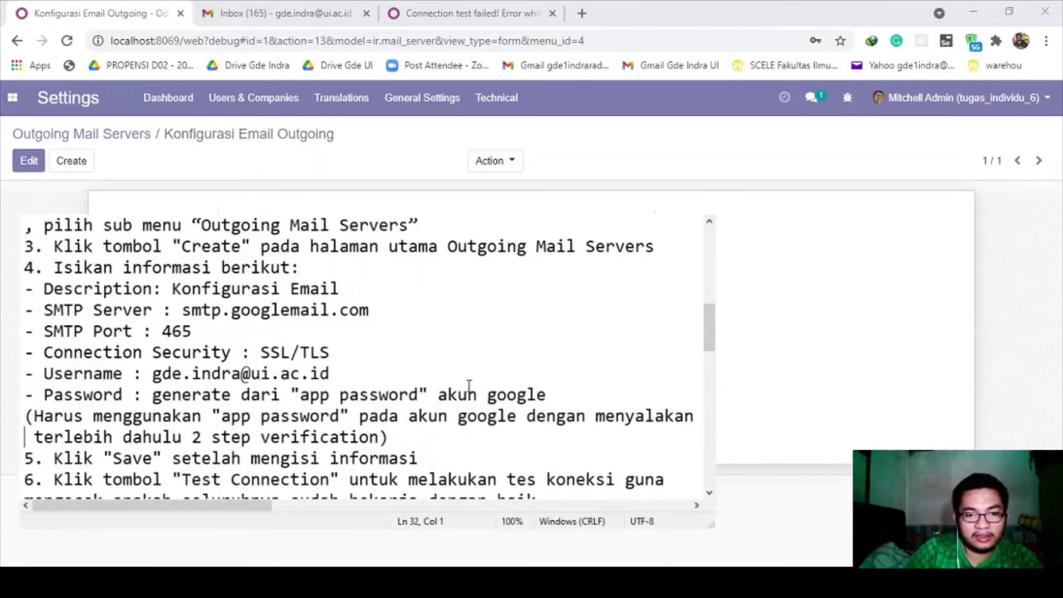
{"action": "key", "text": "Delete"}
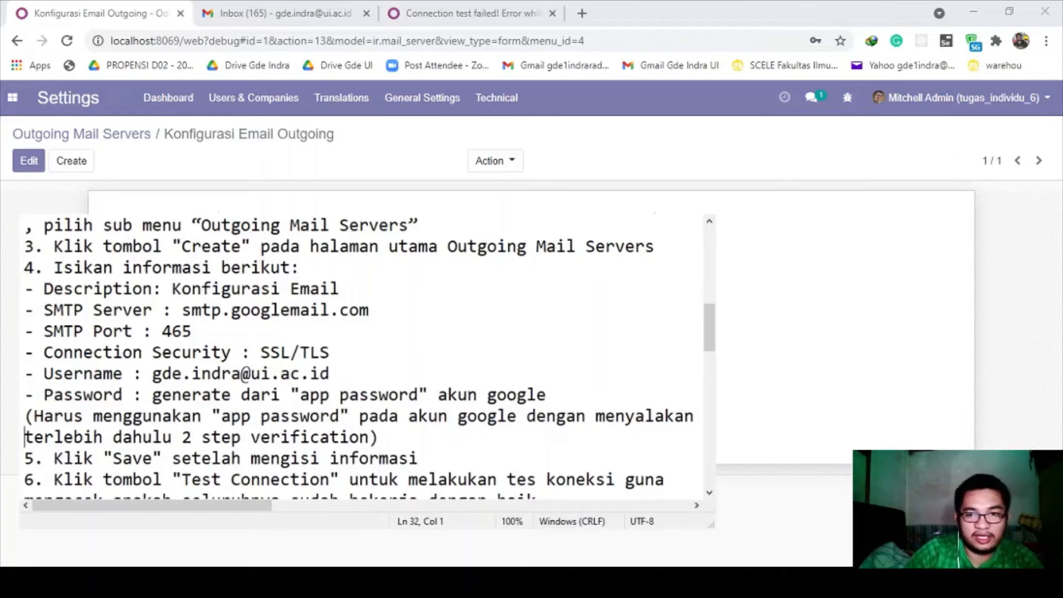
{"action": "key", "text": "alt+Tab"}
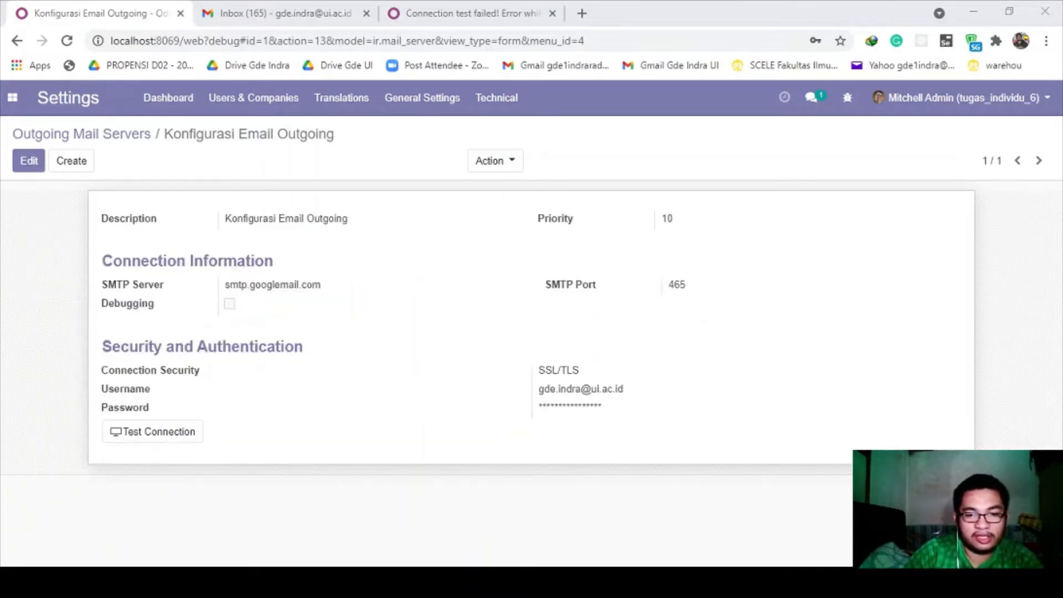
- From Gmail, open Google Account Security > App passwords
{"action": "left_click", "coordinate": [301, 22]}
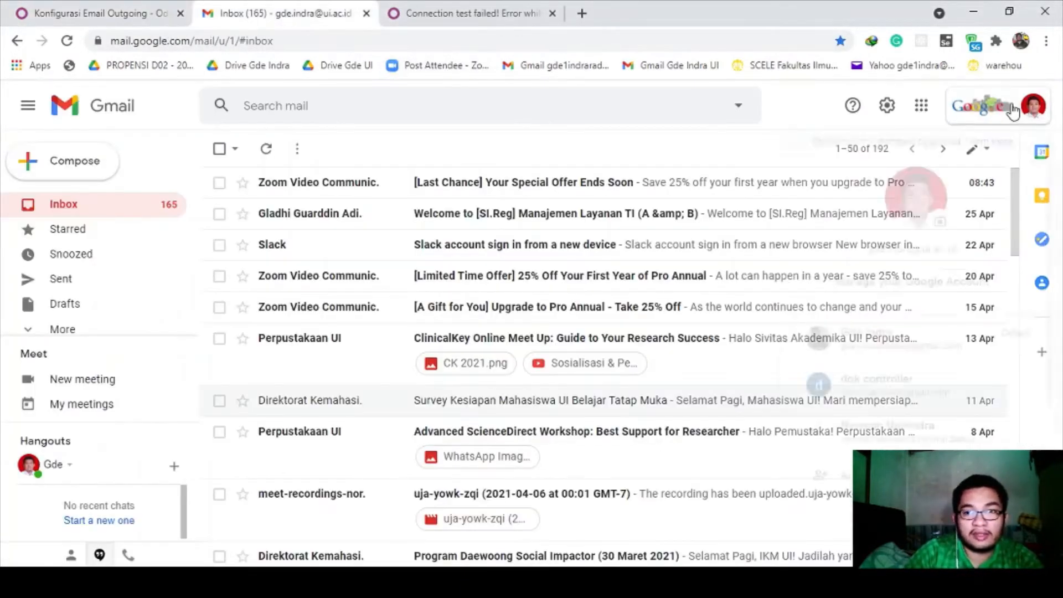
{"action": "left_click", "coordinate": [899, 289]}
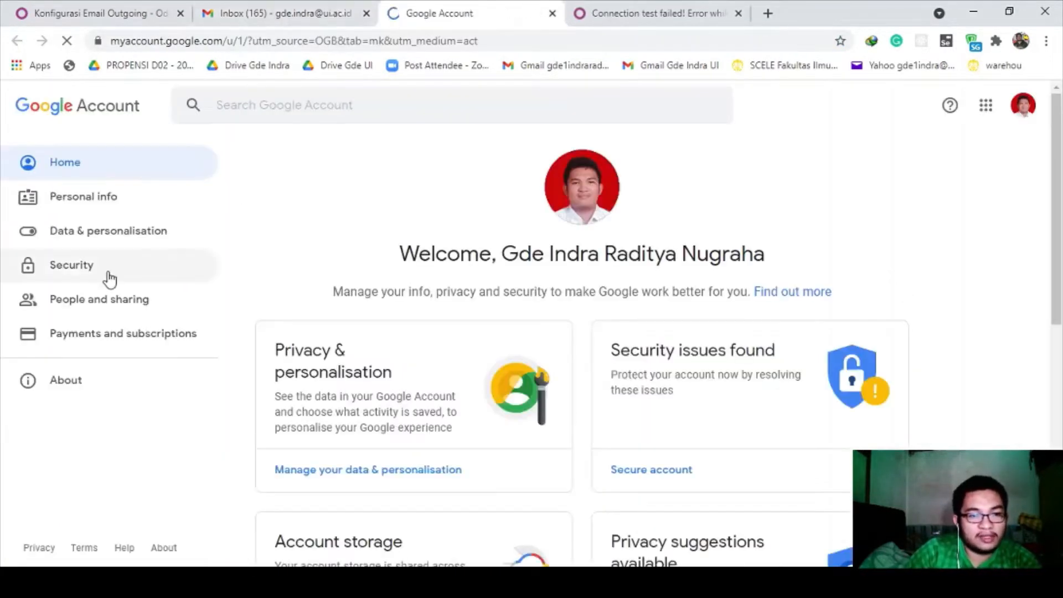
{"action": "left_click", "coordinate": [109, 274]}
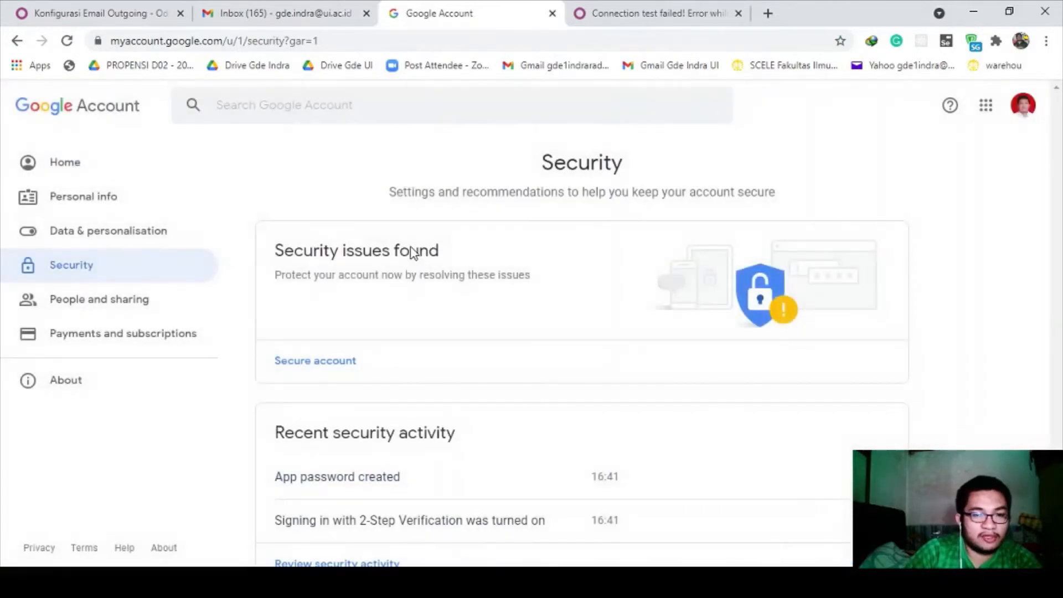
{"action": "scroll", "coordinate": [413, 252], "scroll_direction": "down", "scroll_amount": 4}
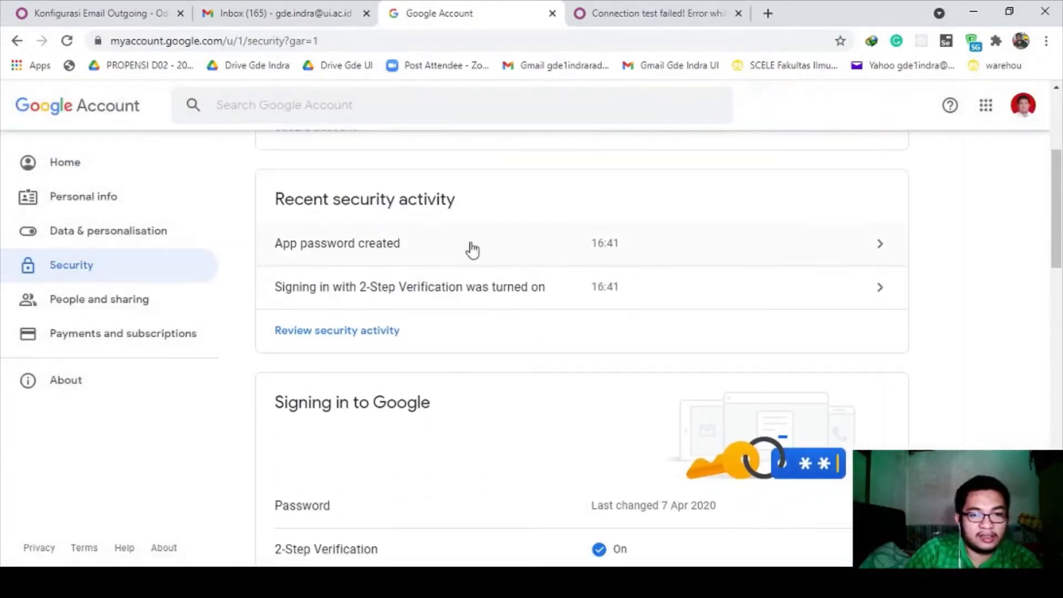
{"action": "scroll", "coordinate": [457, 272], "scroll_direction": "down", "scroll_amount": 4}
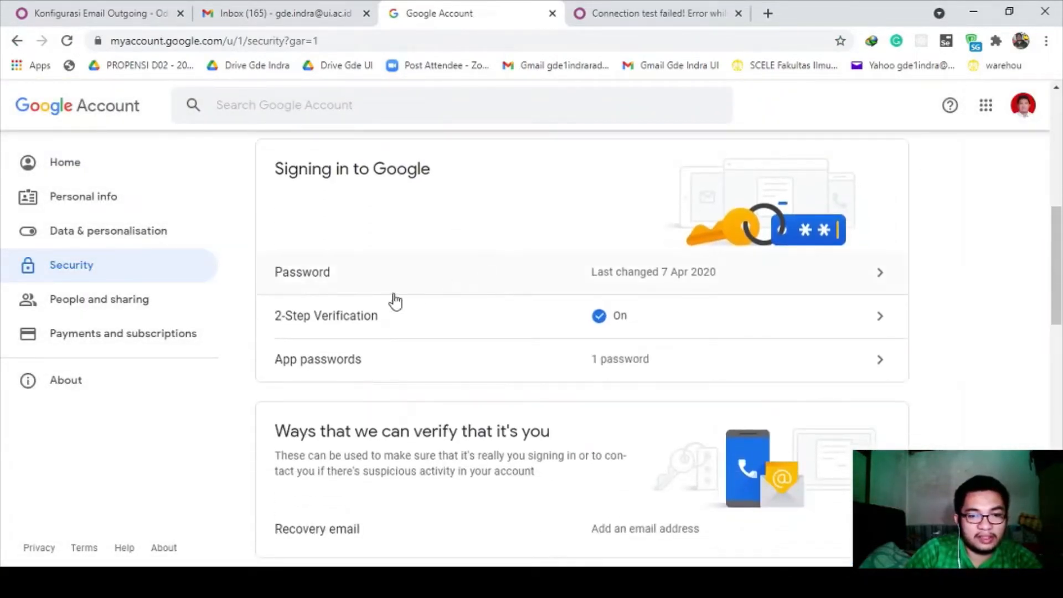
{"action": "left_click", "coordinate": [369, 376]}
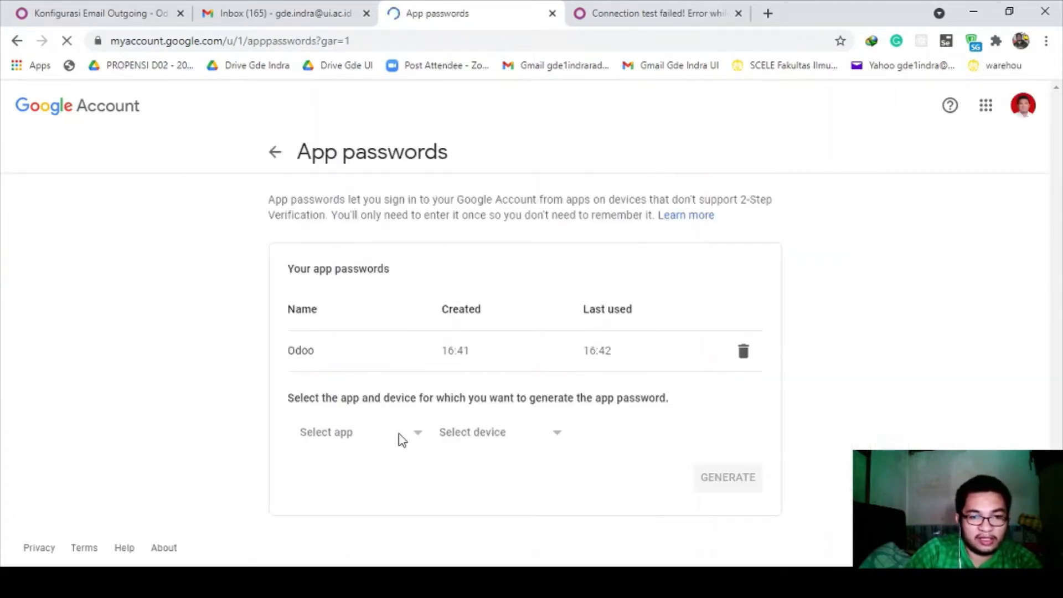
- Check the Odoo app password's created and last-used times, then return to Odoo
{"action": "left_click_drag", "start_coordinate": [310, 356], "coordinate": [439, 356]}
{"action": "left_click", "coordinate": [270, 356]}
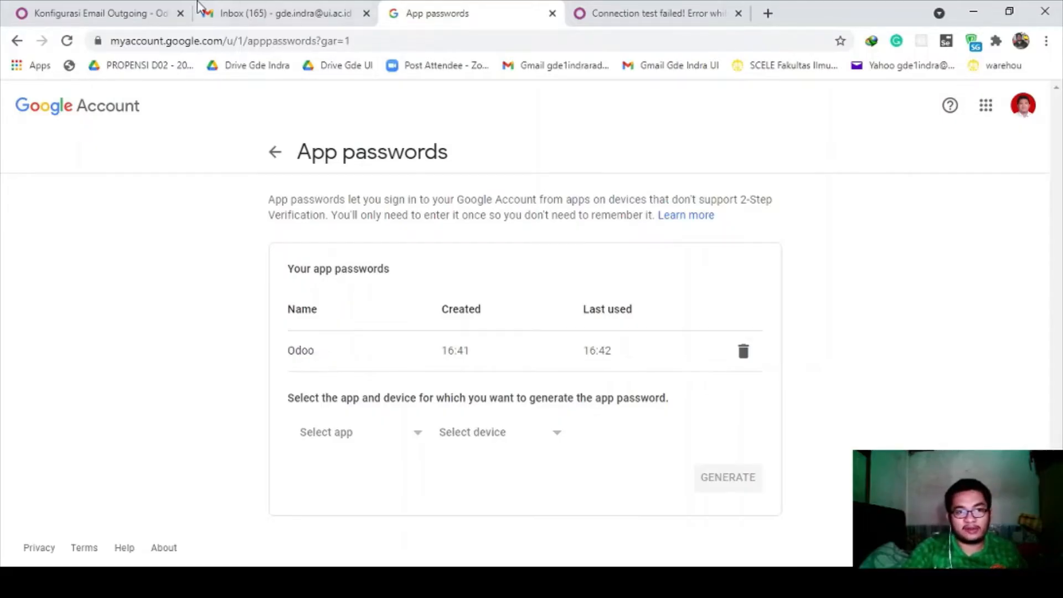
{"action": "left_click", "coordinate": [138, 13]}
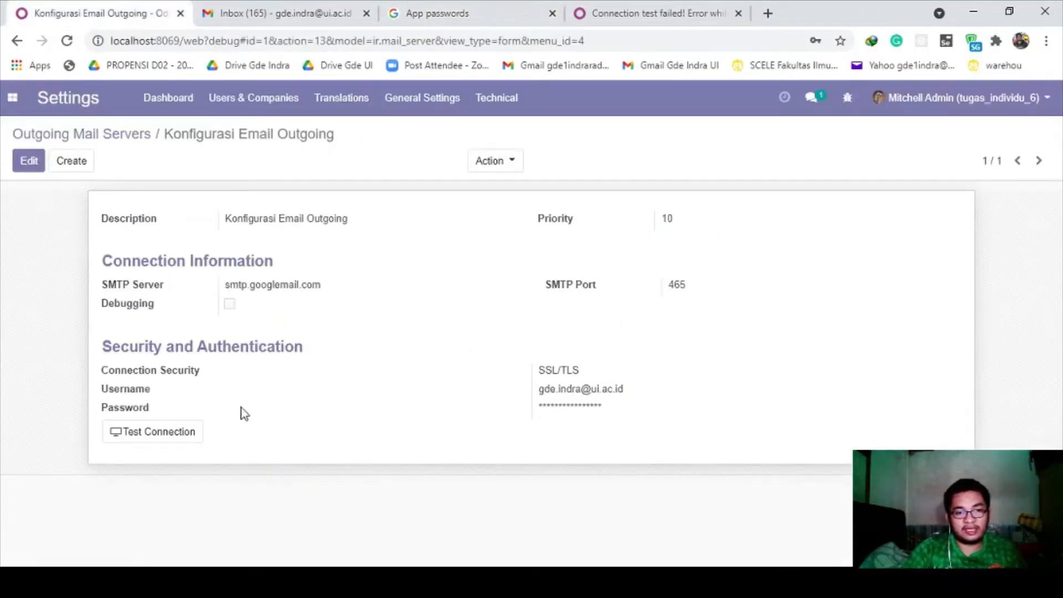
- Rerun the outgoing mail server connection test and dismiss the 'Connection Test Succeeded' message
{"action": "left_click", "coordinate": [160, 438]}
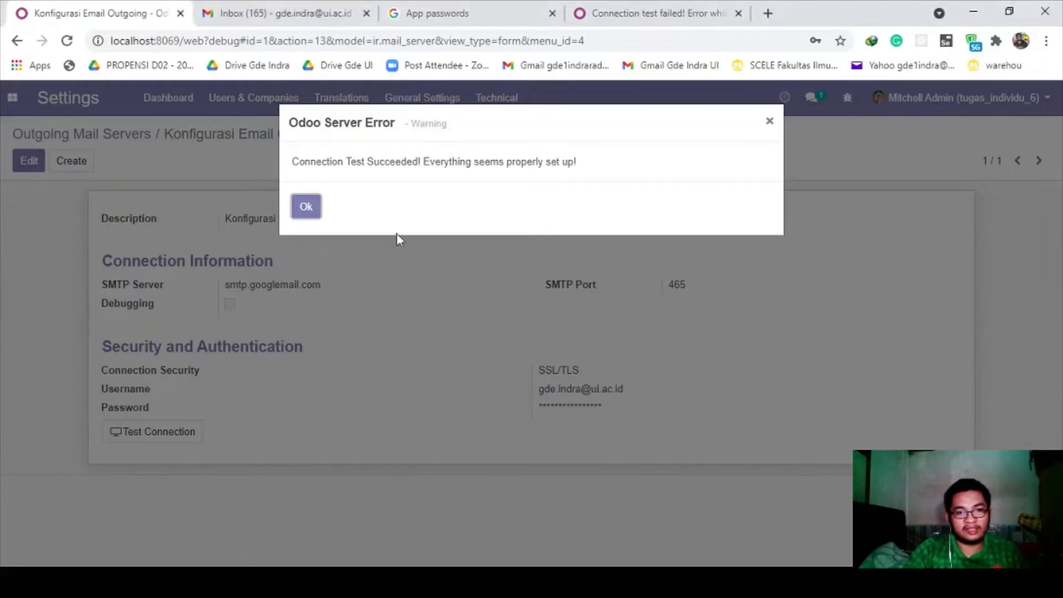
{"action": "left_click", "coordinate": [314, 210]}
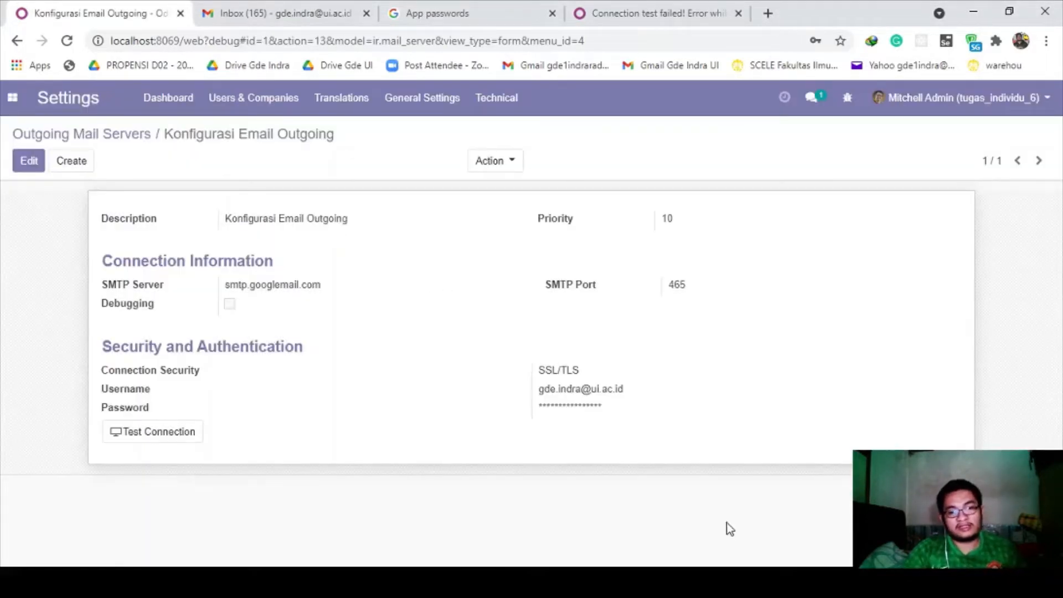
{"action": "left_click", "coordinate": [764, 580]}
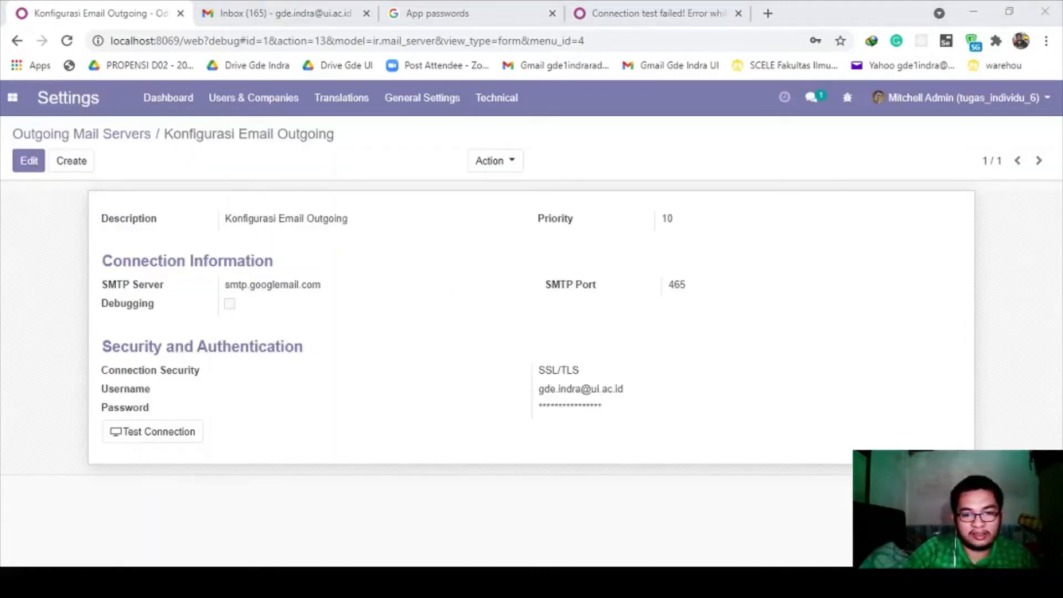
{"action": "key", "text": "alt+Tab"}
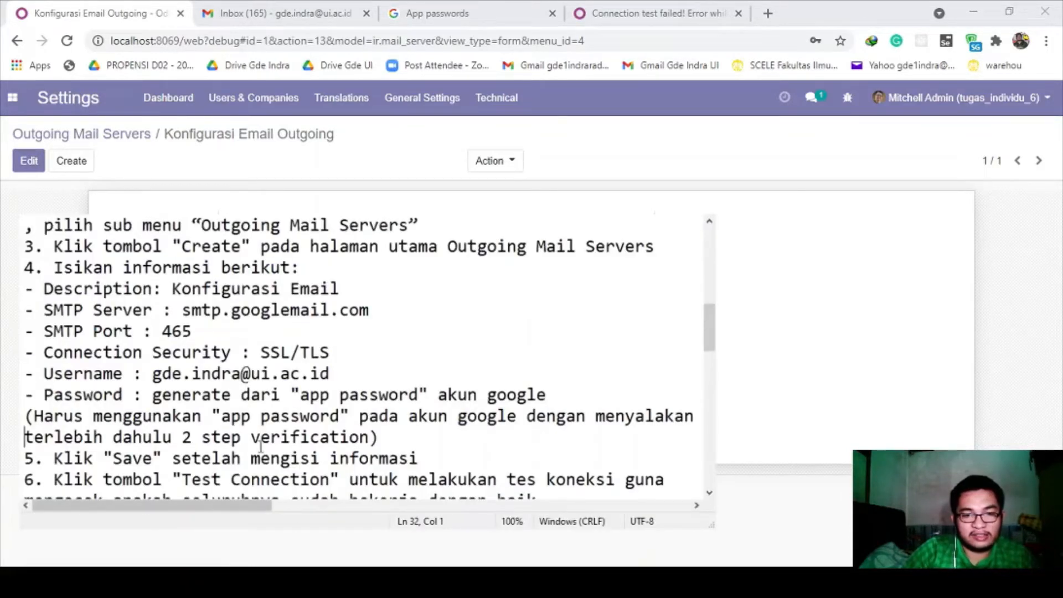
{"action": "scroll", "coordinate": [202, 426], "scroll_direction": "down", "scroll_amount": 1}
{"action": "left_click", "coordinate": [54, 394]}
{"action": "left_click_drag", "start_coordinate": [54, 394], "coordinate": [246, 394]}
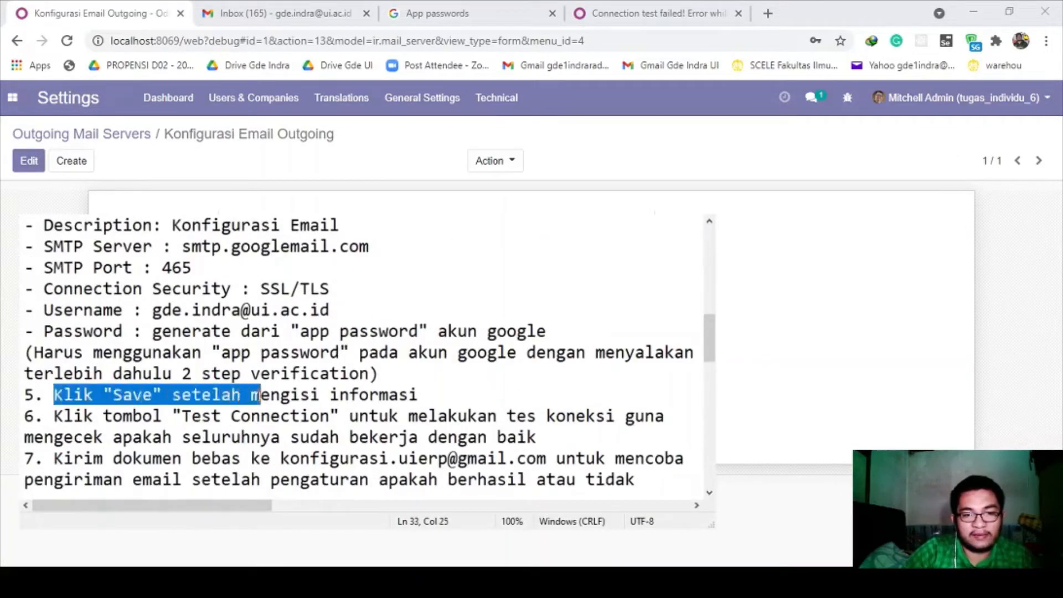
{"action": "left_click", "coordinate": [239, 394]}
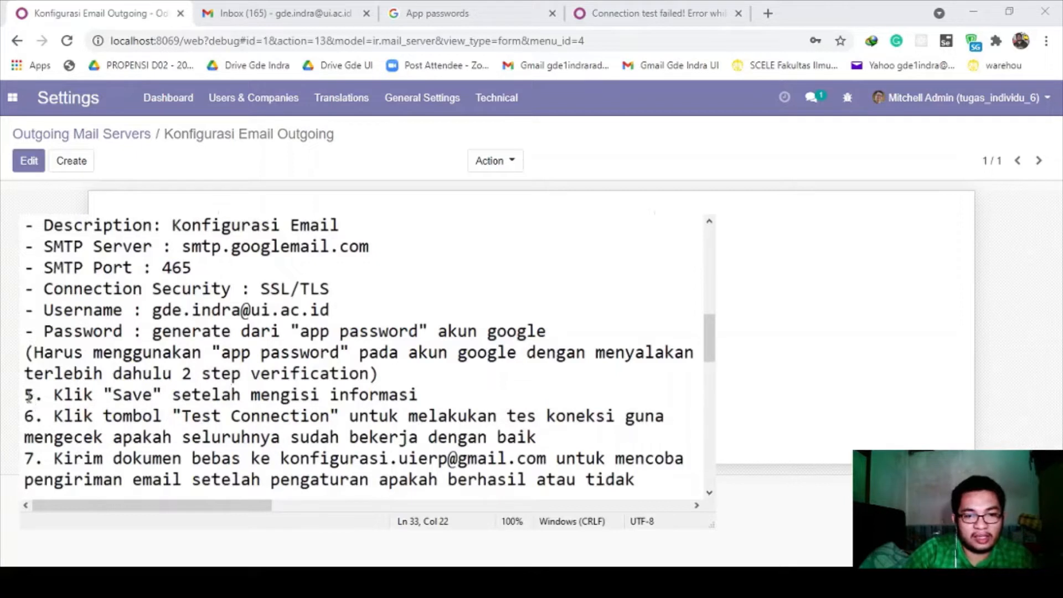
{"action": "left_click", "coordinate": [63, 415]}
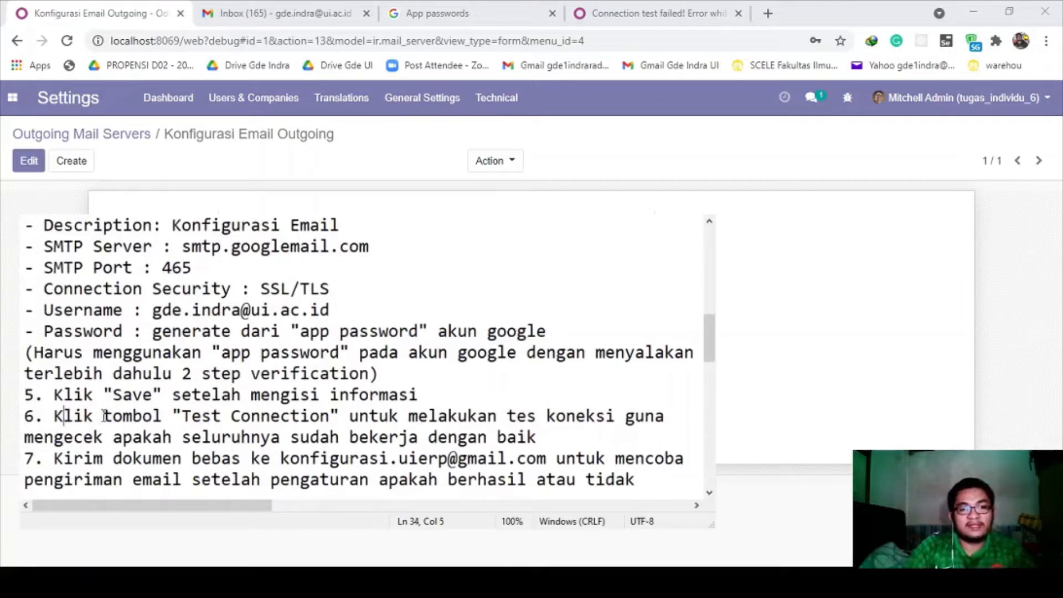
{"action": "left_click_drag", "start_coordinate": [55, 458], "coordinate": [635, 479]}
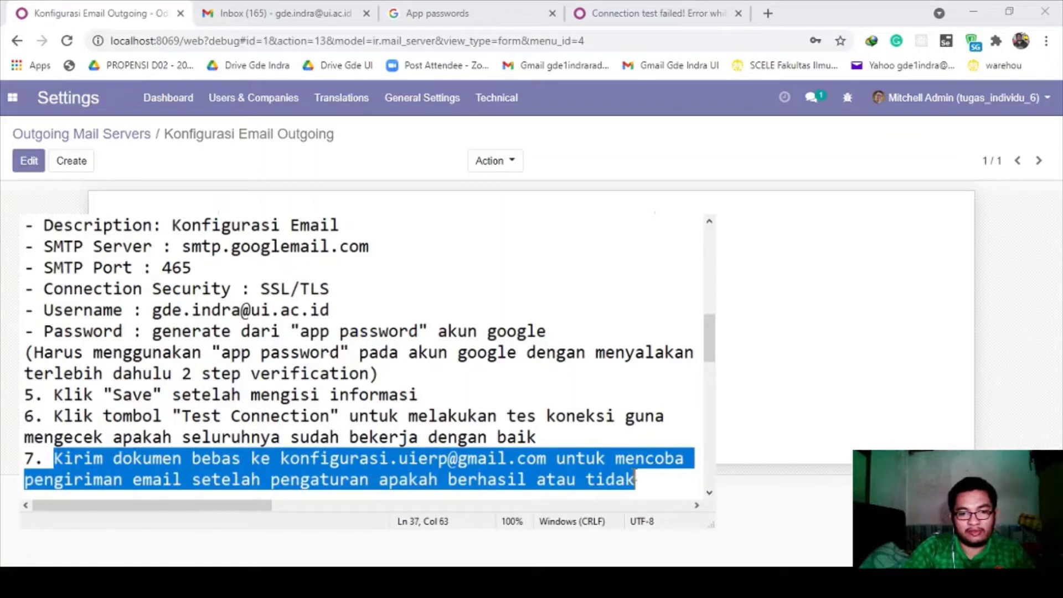
{"action": "left_click", "coordinate": [630, 477]}
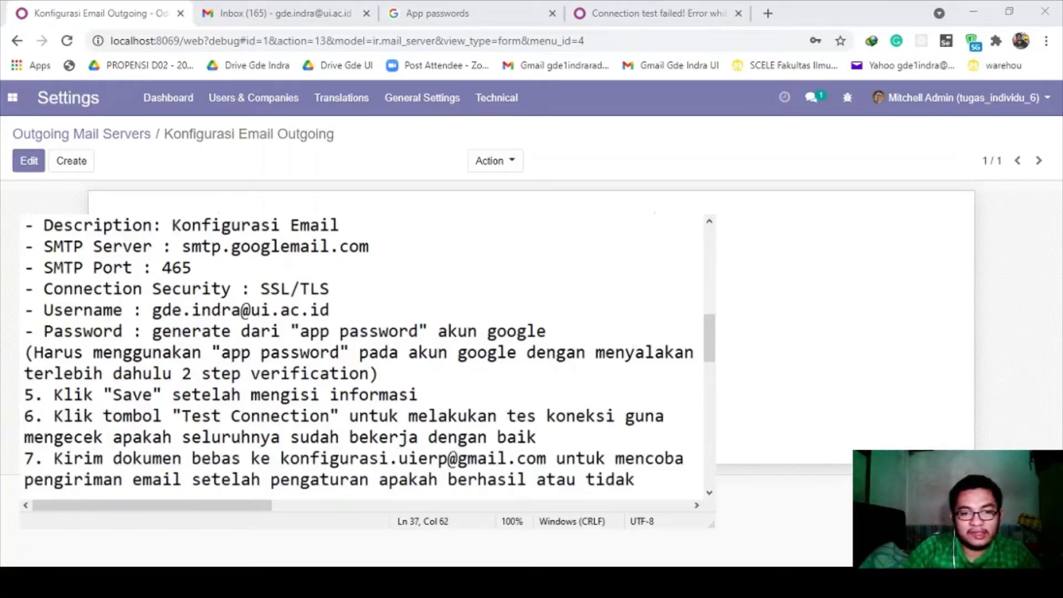
{"action": "key", "text": "alt+Tab"}
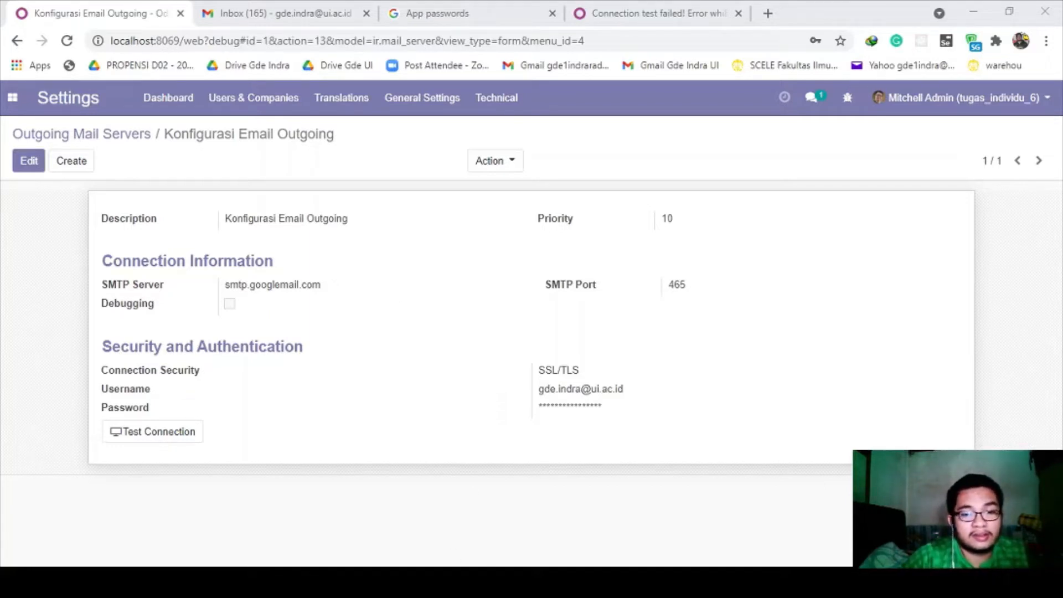
- Filter the Apps list with 'pur' and install the Purchase module
{"action": "left_click", "coordinate": [500, 435]}
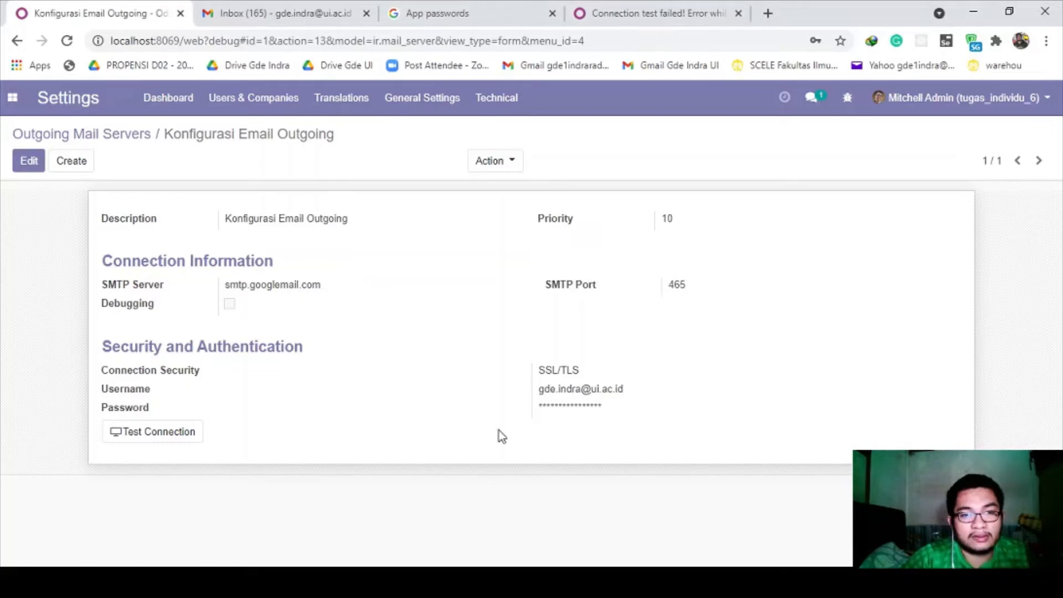
{"action": "left_click", "coordinate": [12, 98]}
{"action": "left_click", "coordinate": [39, 210]}
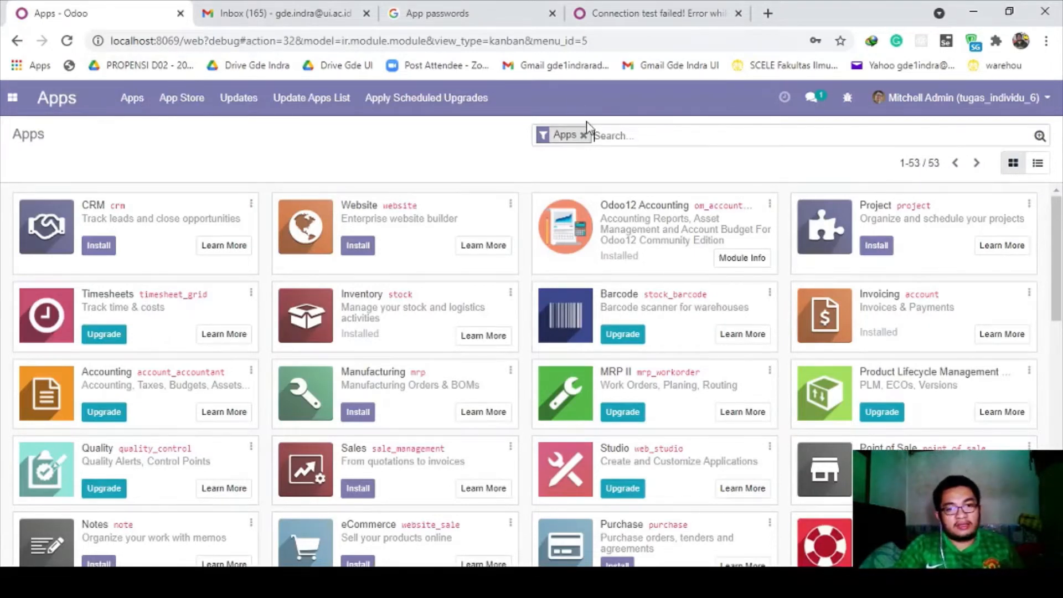
{"action": "left_click", "coordinate": [618, 135]}
{"action": "type", "text": "pur"}
{"action": "key", "text": "Return"}
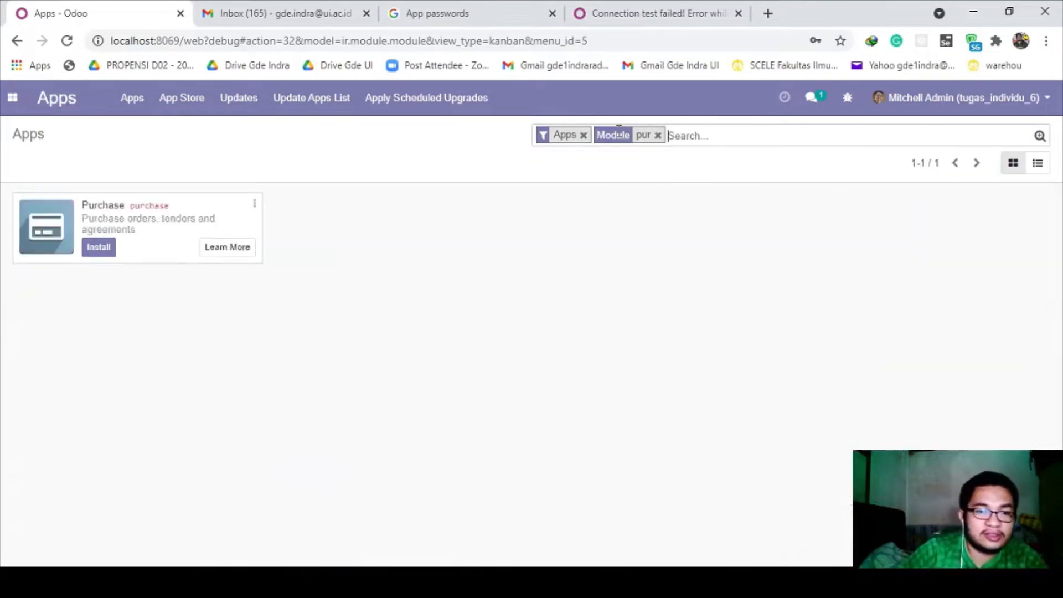
{"action": "left_click", "coordinate": [105, 247]}
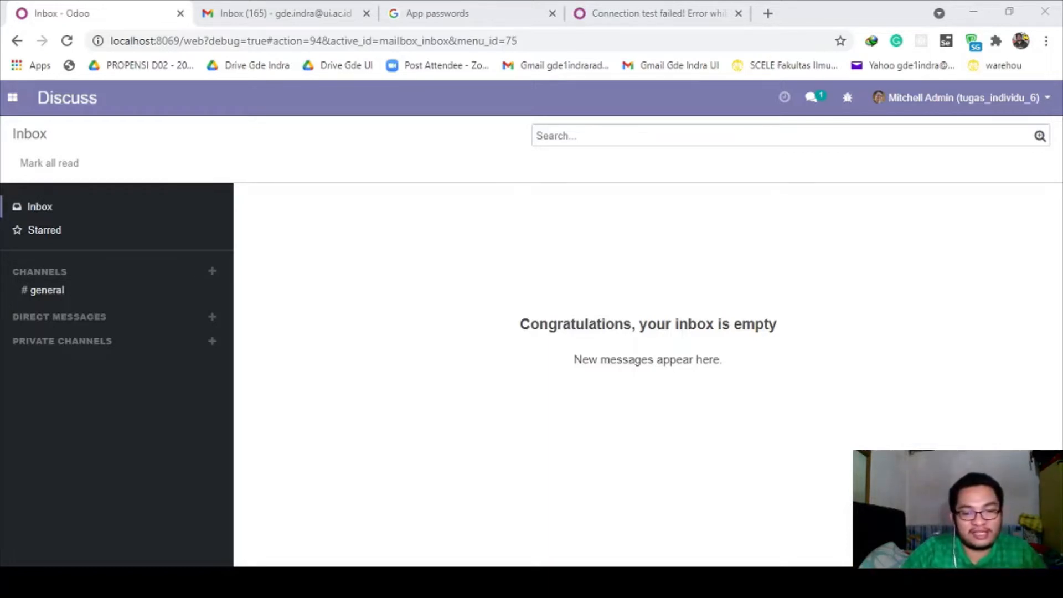
- Search the Odoo Apps page for 'purchase'
{"action": "left_click", "coordinate": [13, 98]}
{"action": "left_click", "coordinate": [43, 235]}
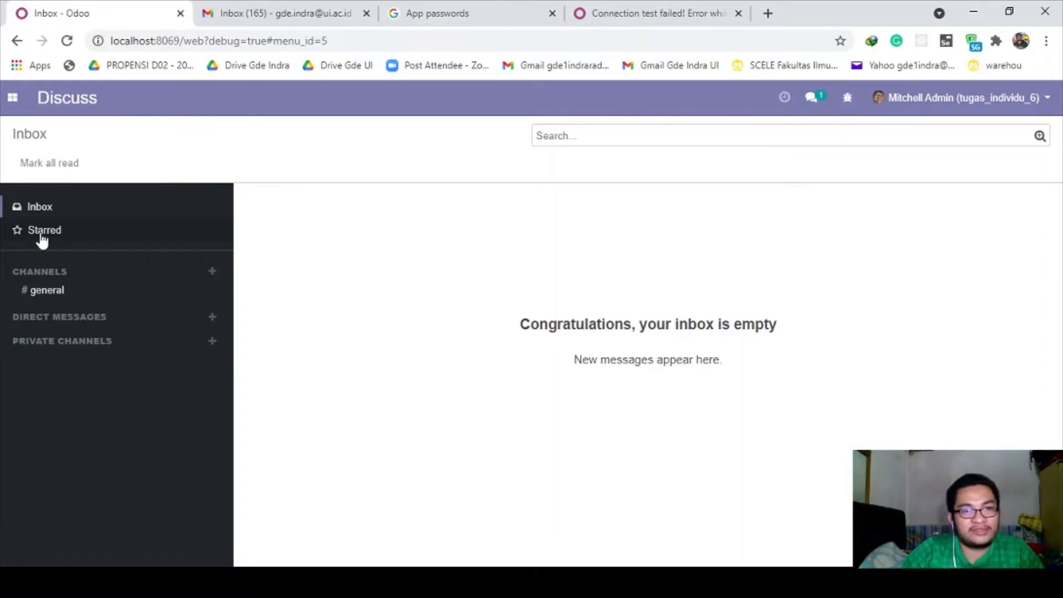
{"action": "left_click", "coordinate": [13, 98]}
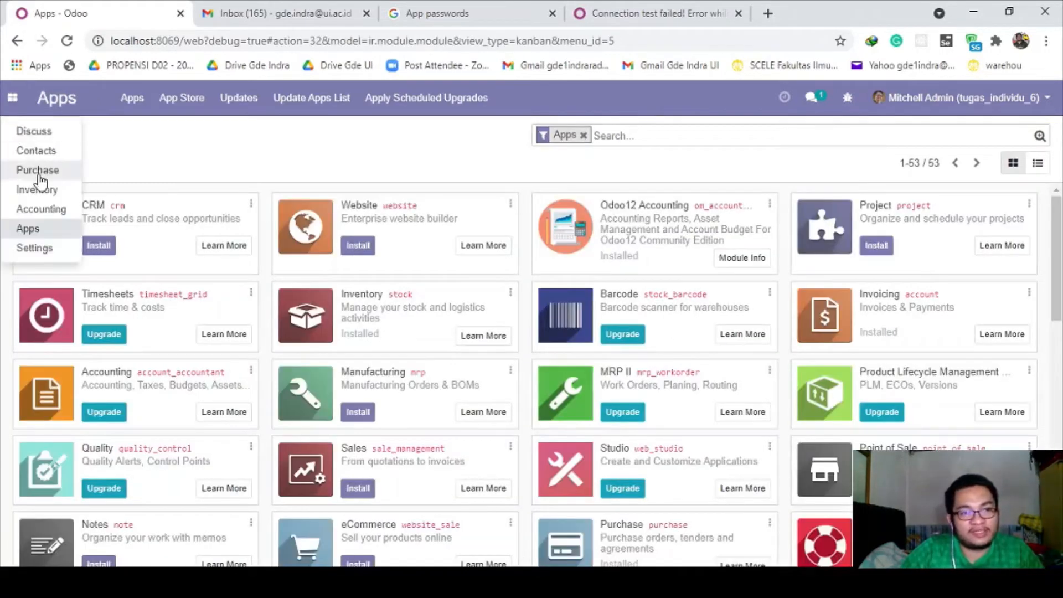
{"action": "left_click", "coordinate": [222, 150]}
{"action": "left_click", "coordinate": [657, 129]}
{"action": "type", "text": "purchase"}
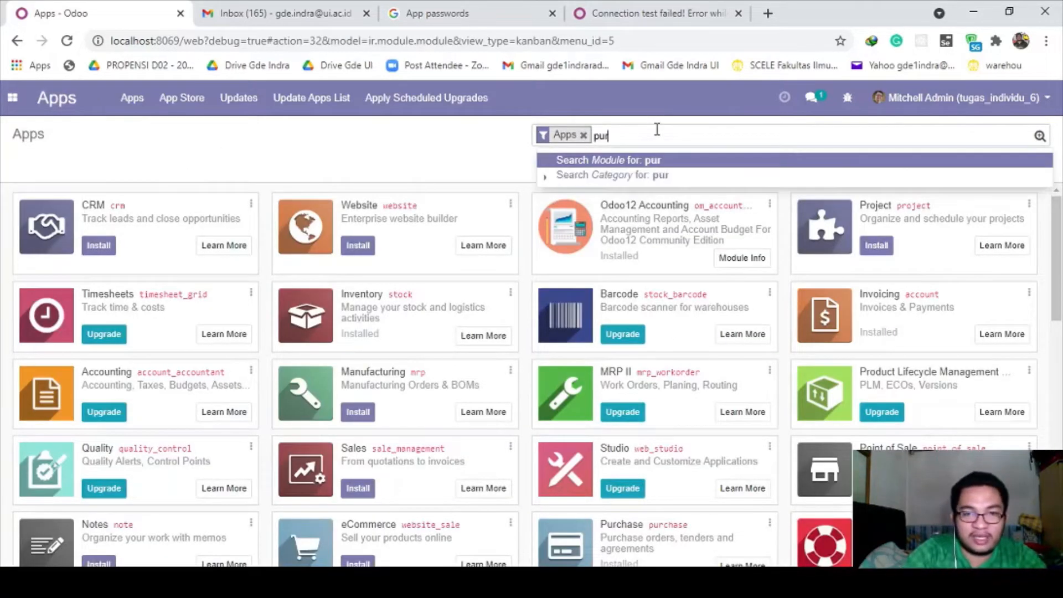
{"action": "key", "text": "Return"}
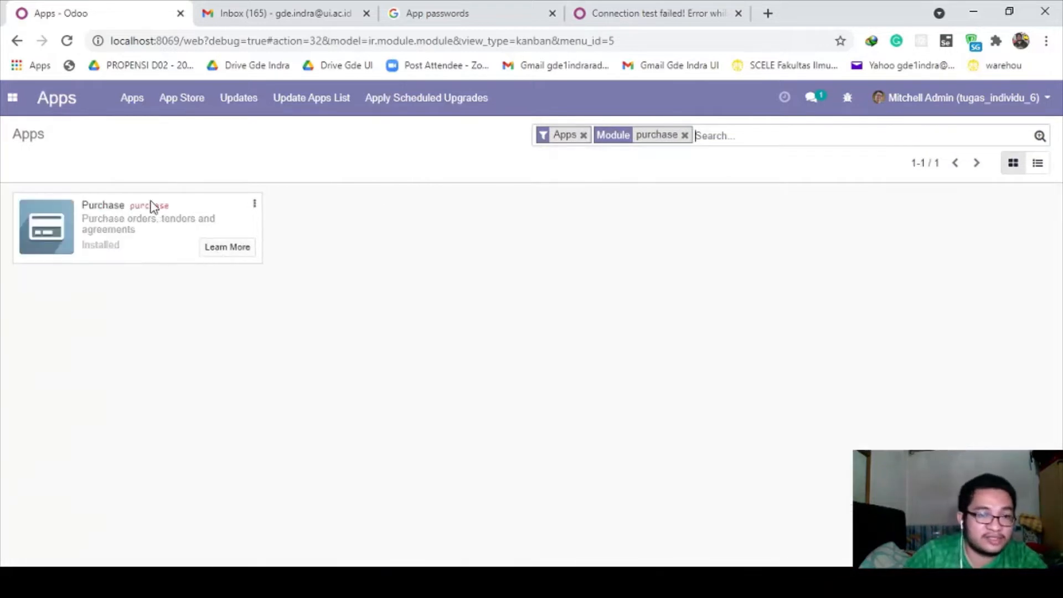
- Open the Purchase app and view request for quotation PO00007
{"action": "left_click", "coordinate": [12, 98]}
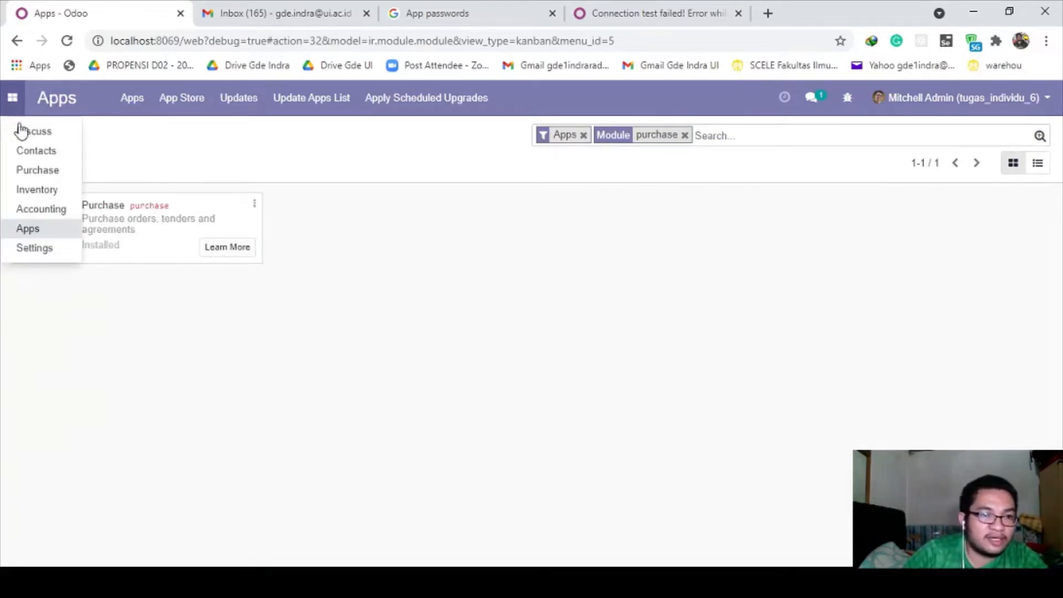
{"action": "left_click", "coordinate": [42, 171]}
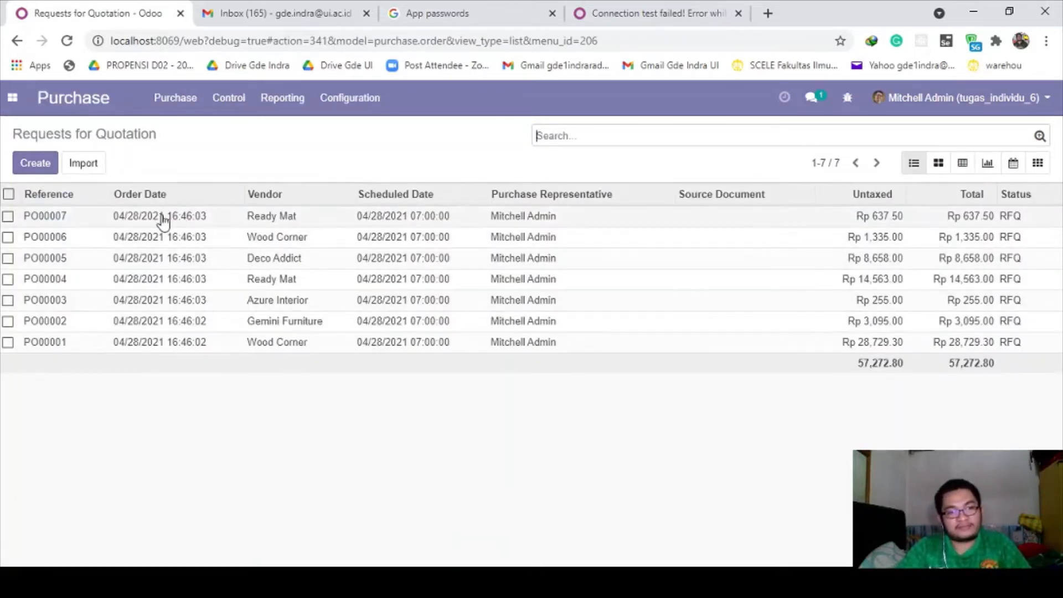
{"action": "left_click", "coordinate": [105, 224]}
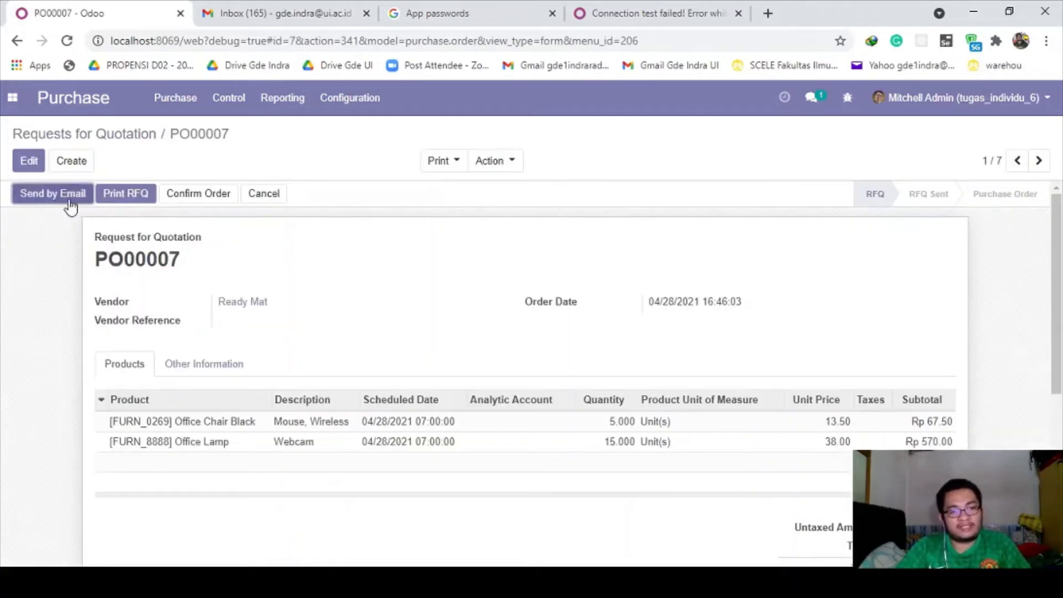
{"action": "scroll", "coordinate": [103, 260], "scroll_direction": "down", "scroll_amount": 1}
{"action": "scroll", "coordinate": [105, 280], "scroll_direction": "down", "scroll_amount": 5}
{"action": "scroll", "coordinate": [106, 287], "scroll_direction": "up", "scroll_amount": 6}
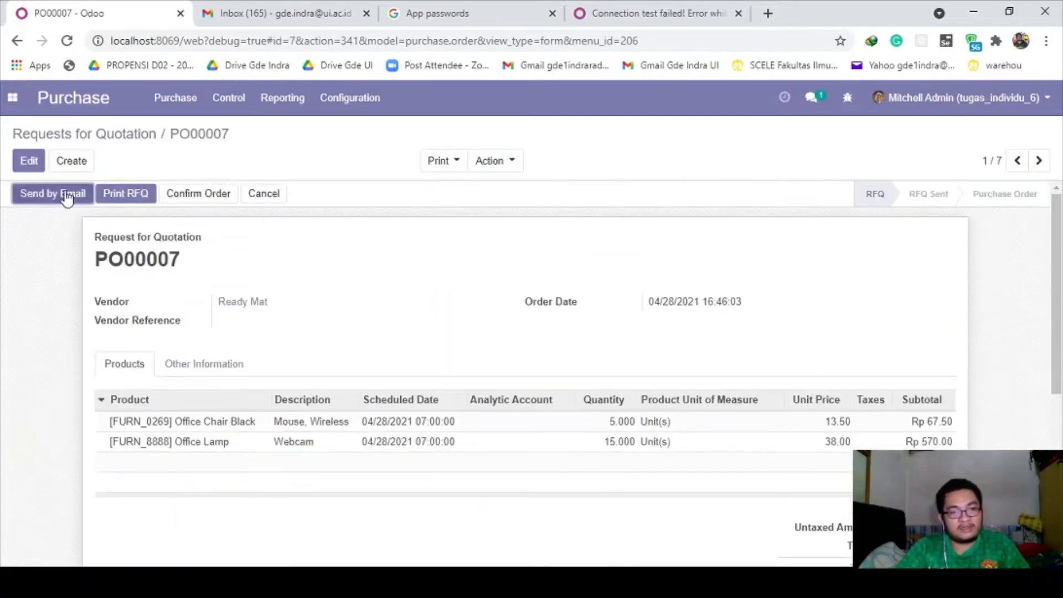
- Start the PO00007 RFQ email and add the test address, copied from the notes, as a recipient
{"action": "left_click", "coordinate": [66, 195]}
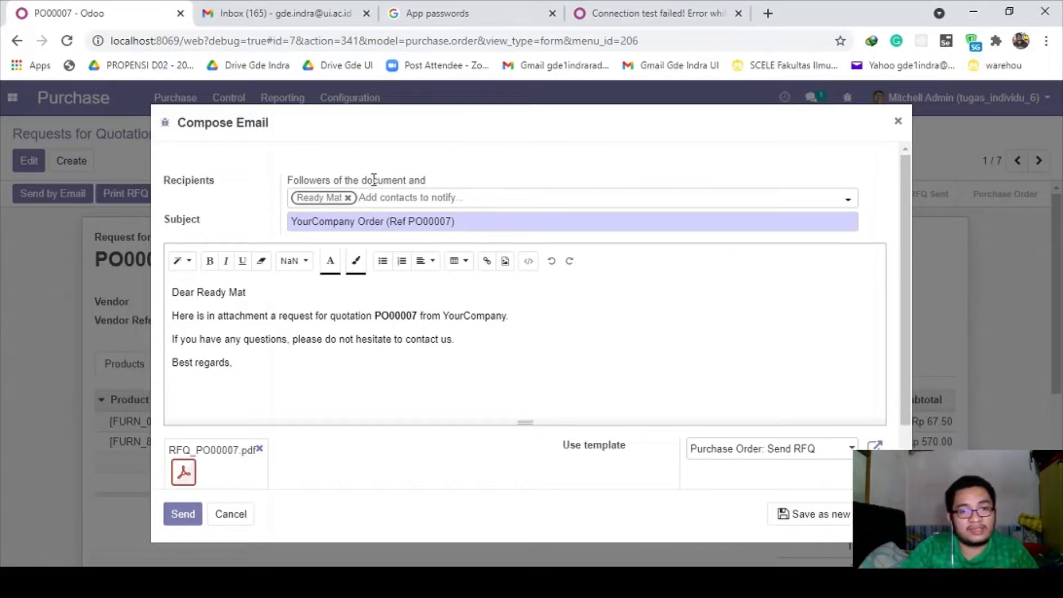
{"action": "scroll", "coordinate": [395, 213], "scroll_direction": "down", "scroll_amount": 1}
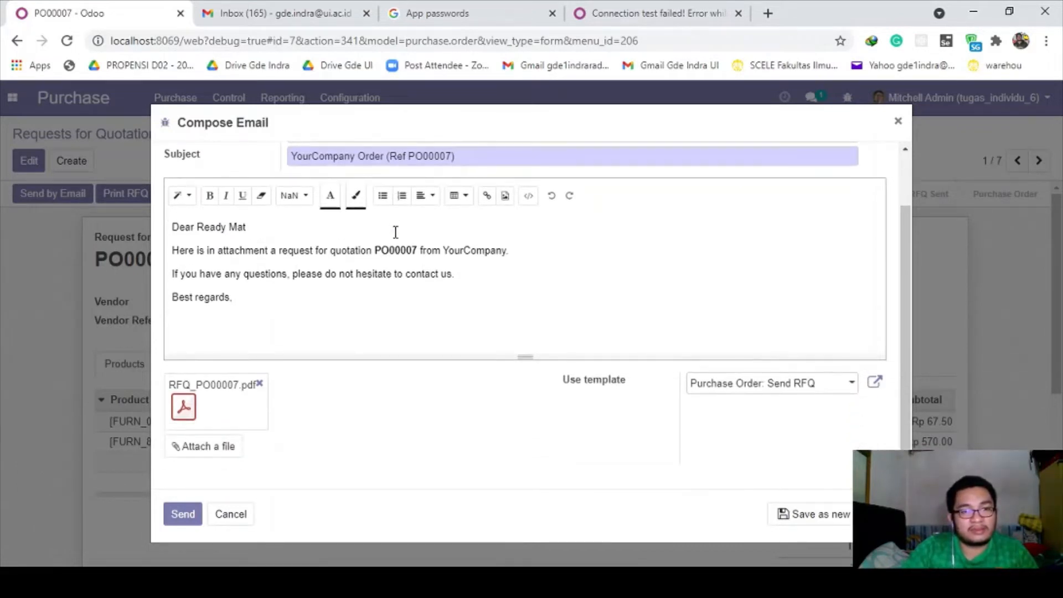
{"action": "scroll", "coordinate": [394, 238], "scroll_direction": "up", "scroll_amount": 1}
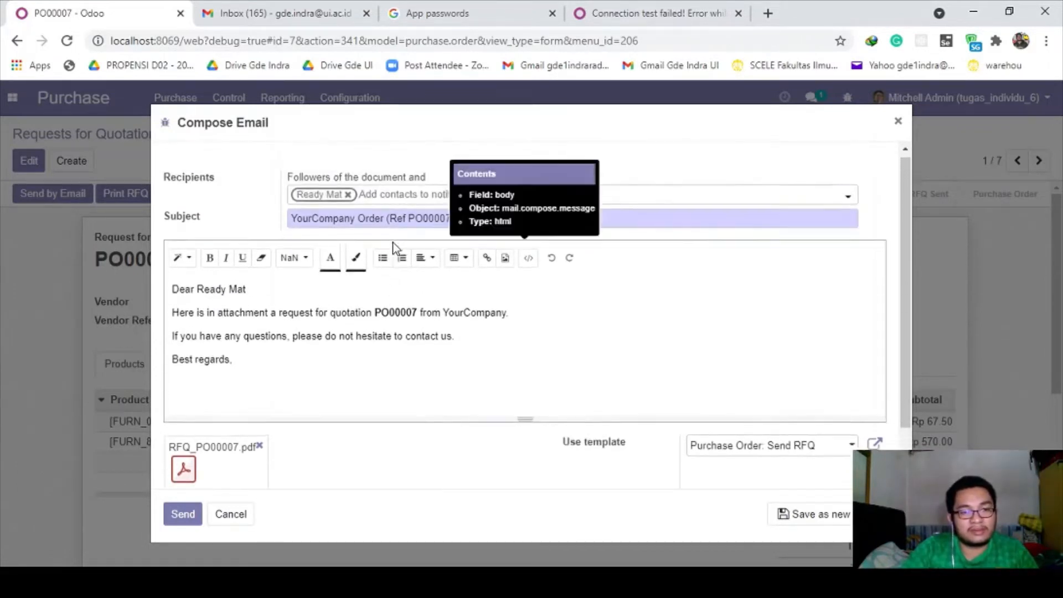
{"action": "left_click", "coordinate": [370, 204]}
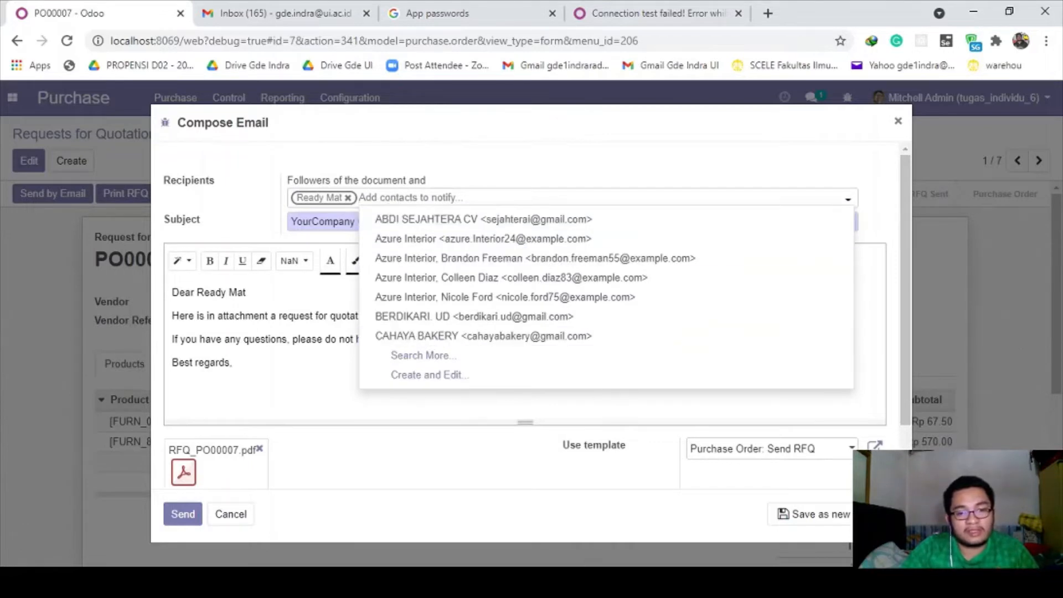
{"action": "key", "text": "alt+Tab"}
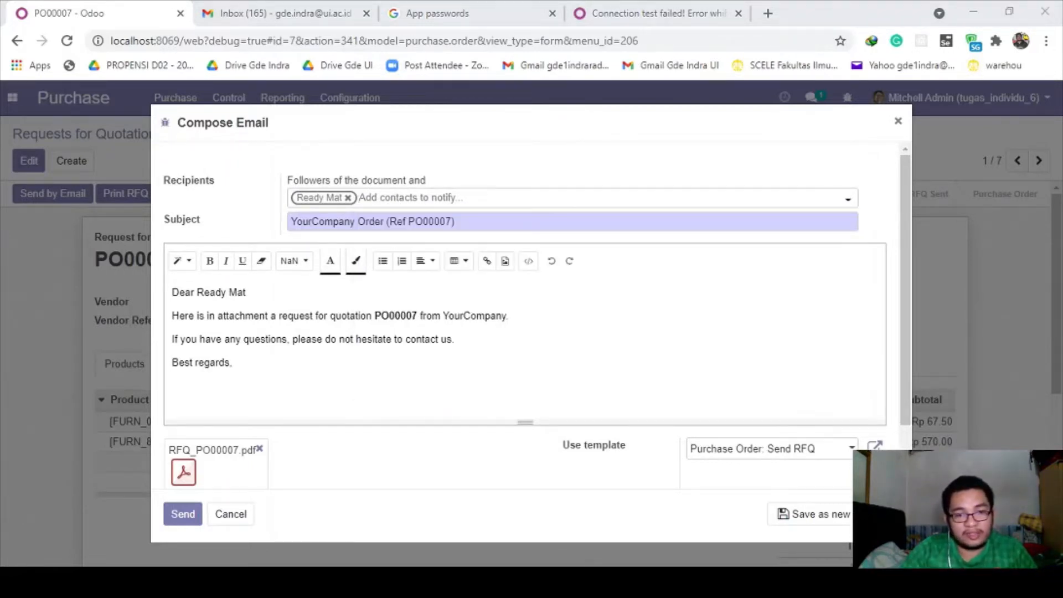
{"action": "scroll", "coordinate": [233, 459], "scroll_direction": "down", "scroll_amount": 1}
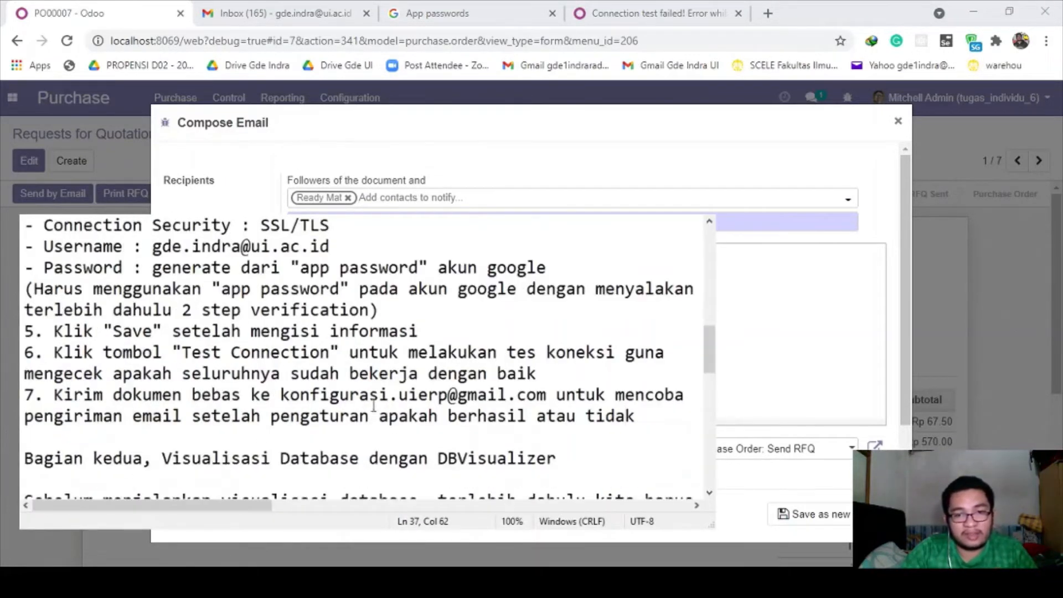
{"action": "left_click_drag", "start_coordinate": [286, 394], "coordinate": [548, 394]}
{"action": "key", "text": "ctrl+c"}
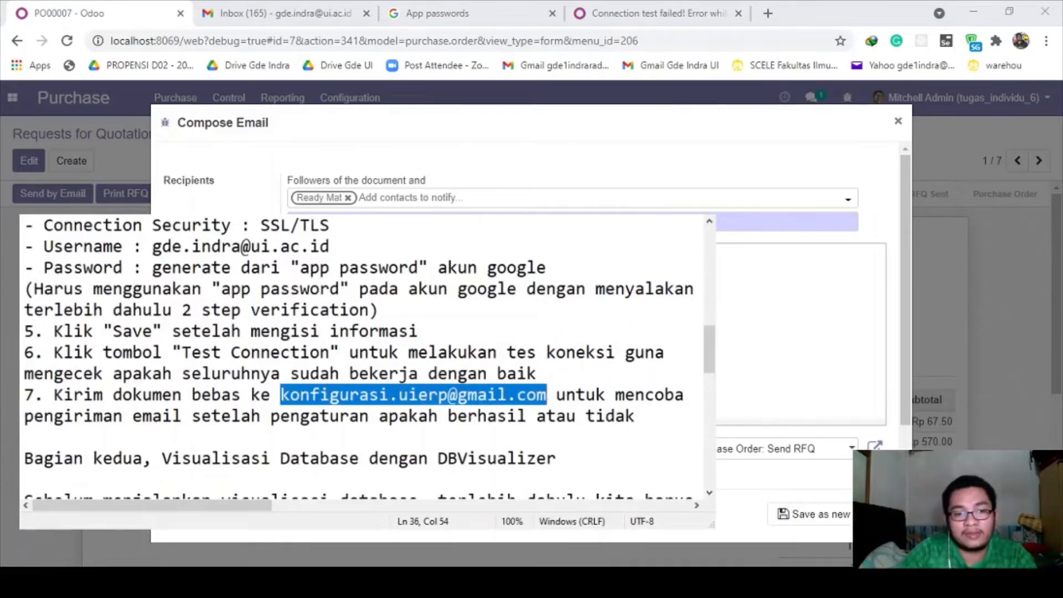
{"action": "key", "text": "alt+Tab"}
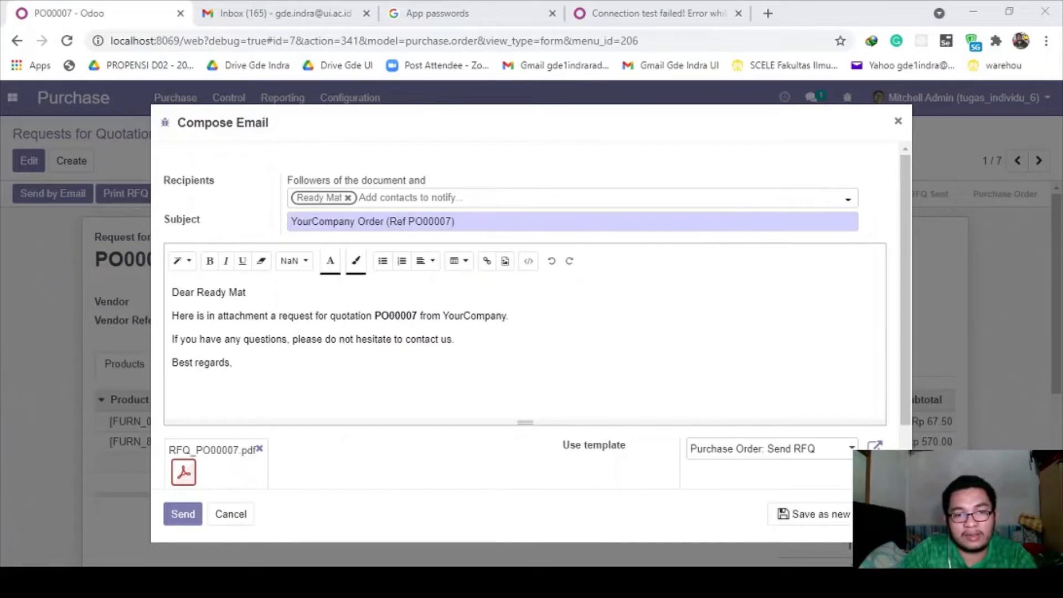
{"action": "left_click", "coordinate": [426, 198]}
{"action": "key", "text": "ctrl+v"}
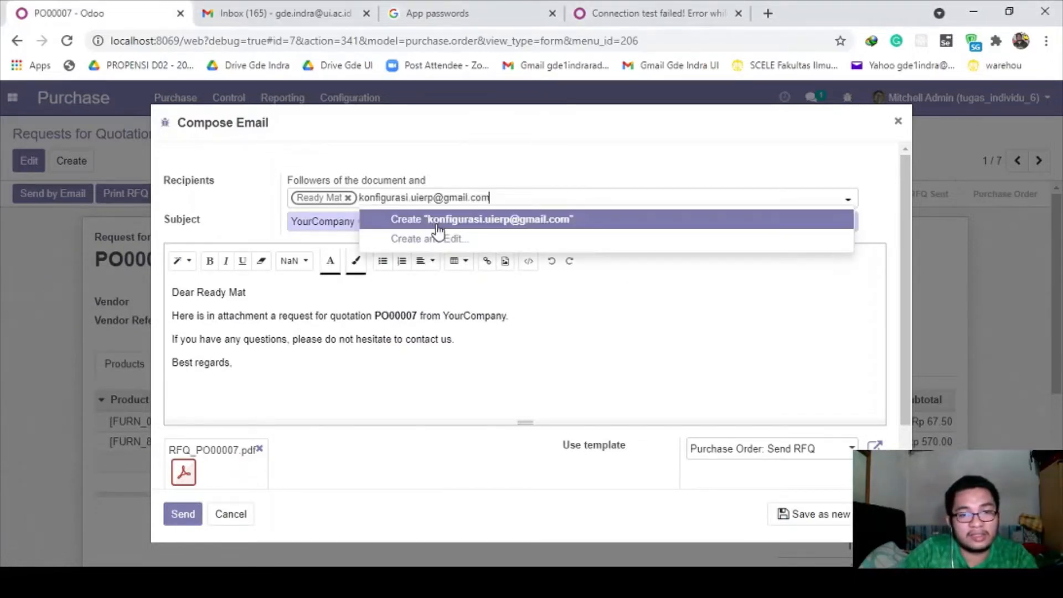
{"action": "left_click", "coordinate": [437, 224]}
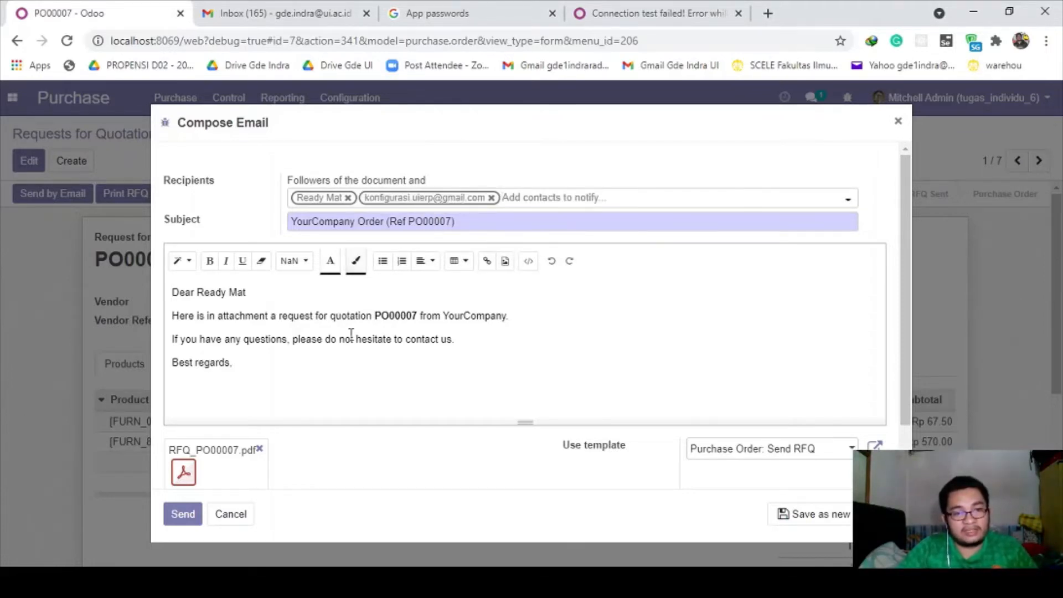
- Remove Ready Mat from the recipients and send the email with RFQ_PO00007.pdf attached
{"action": "scroll", "coordinate": [298, 359], "scroll_direction": "down", "scroll_amount": 1}
{"action": "scroll", "coordinate": [301, 372], "scroll_direction": "up", "scroll_amount": 1}
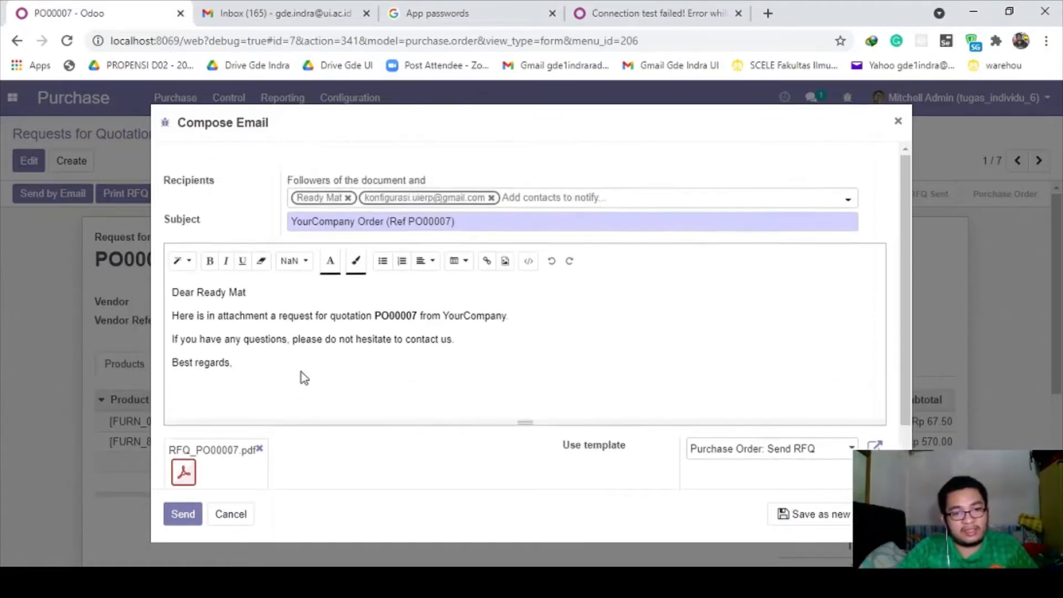
{"action": "scroll", "coordinate": [301, 372], "scroll_direction": "down", "scroll_amount": 1}
{"action": "scroll", "coordinate": [303, 389], "scroll_direction": "up", "scroll_amount": 1}
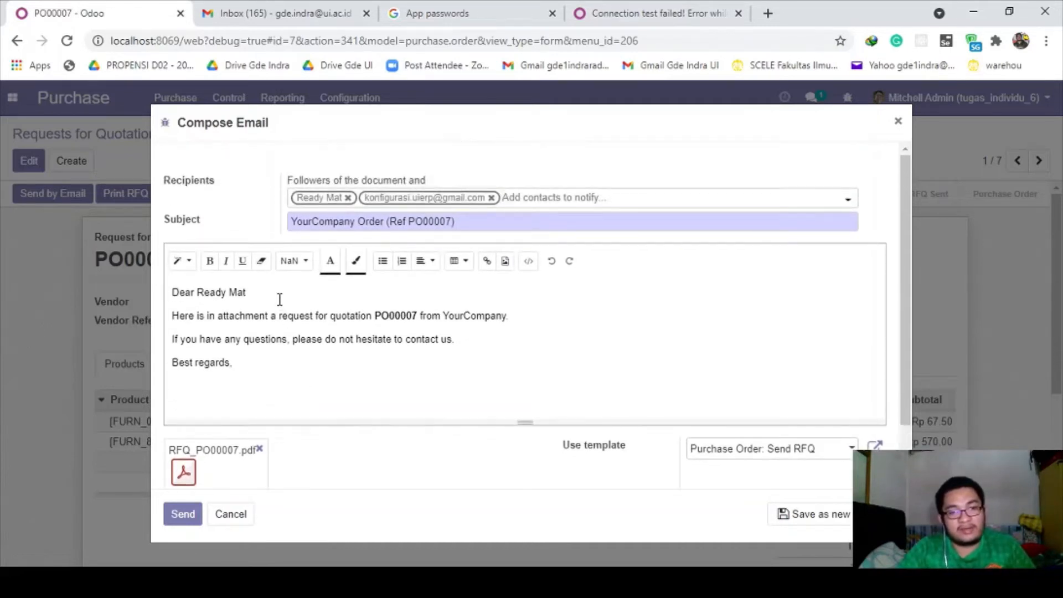
{"action": "scroll", "coordinate": [274, 350], "scroll_direction": "down", "scroll_amount": 1}
{"action": "scroll", "coordinate": [207, 486], "scroll_direction": "up", "scroll_amount": 1}
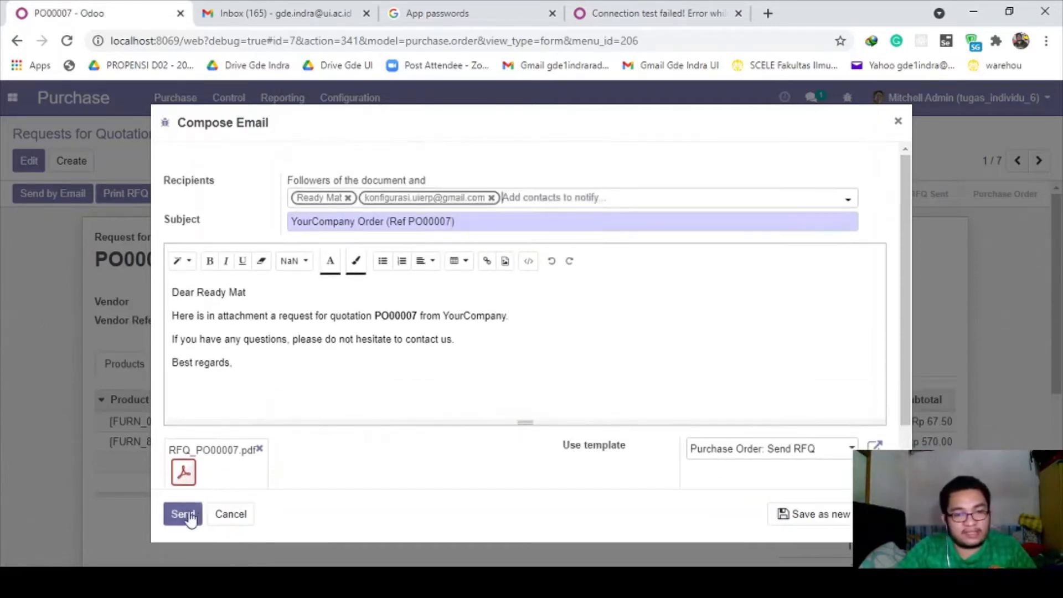
{"action": "left_click", "coordinate": [774, 578]}
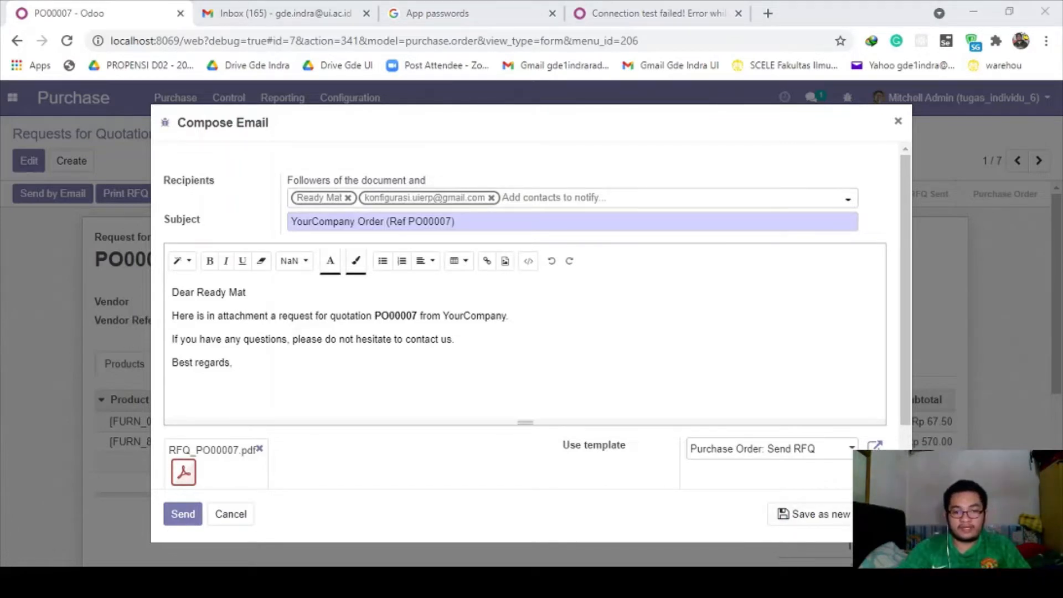
{"action": "left_click", "coordinate": [485, 462]}
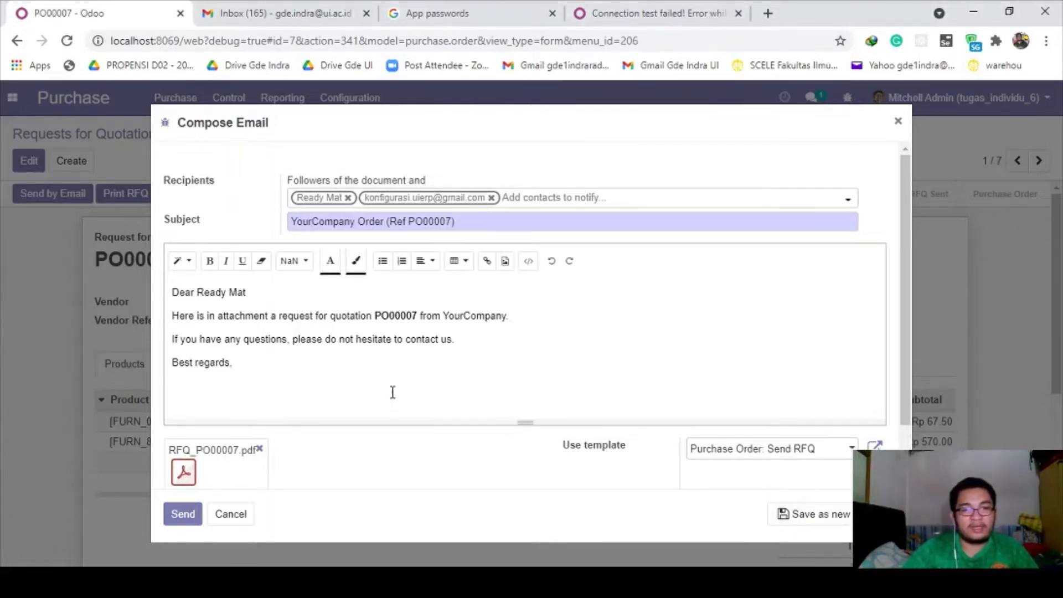
{"action": "left_click", "coordinate": [348, 198]}
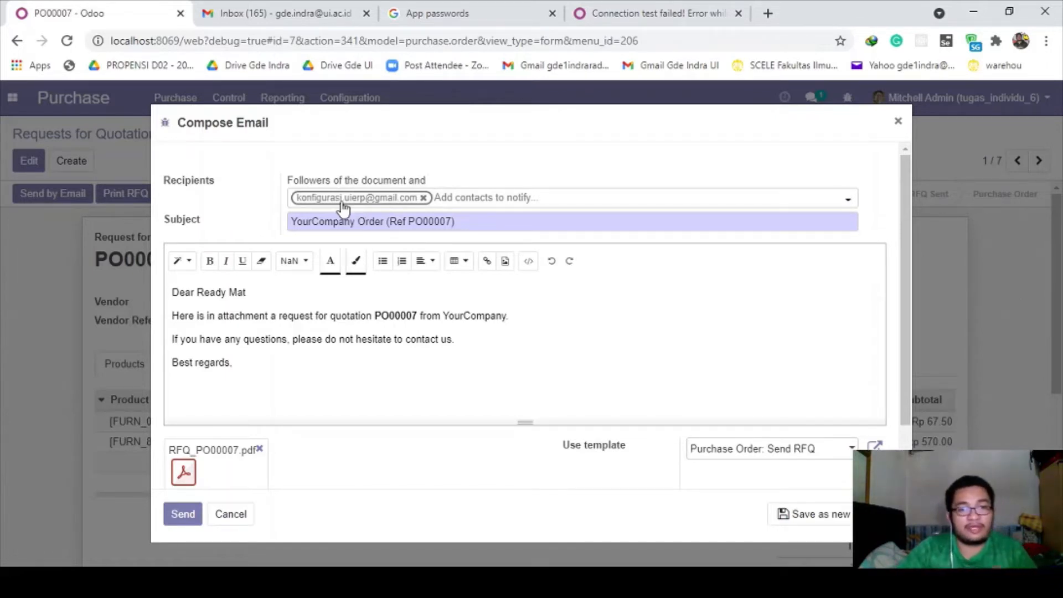
{"action": "scroll", "coordinate": [303, 380], "scroll_direction": "down", "scroll_amount": 1}
{"action": "scroll", "coordinate": [288, 384], "scroll_direction": "up", "scroll_amount": 1}
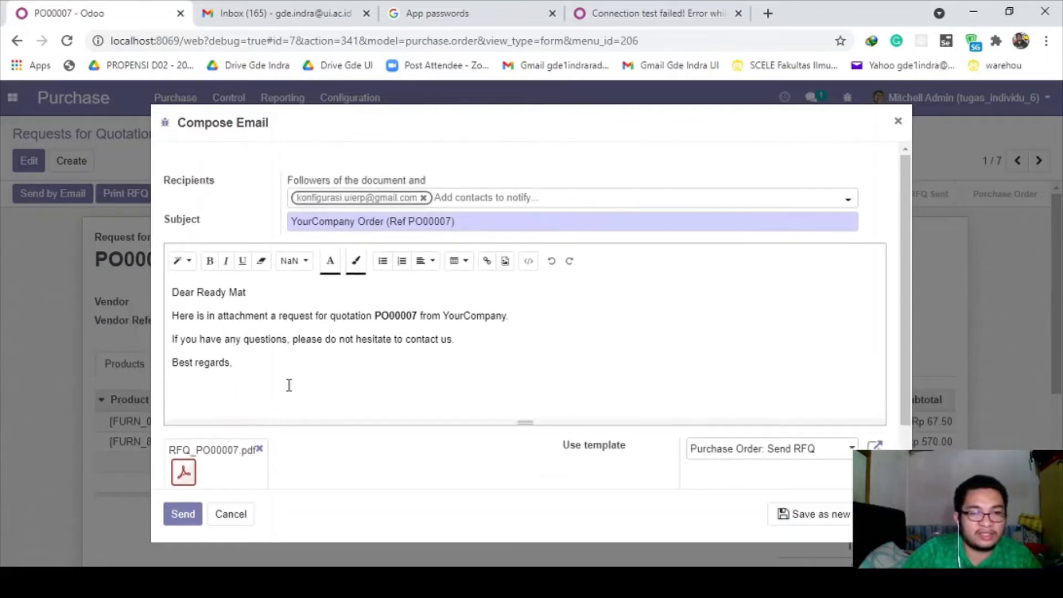
{"action": "left_click", "coordinate": [199, 507]}
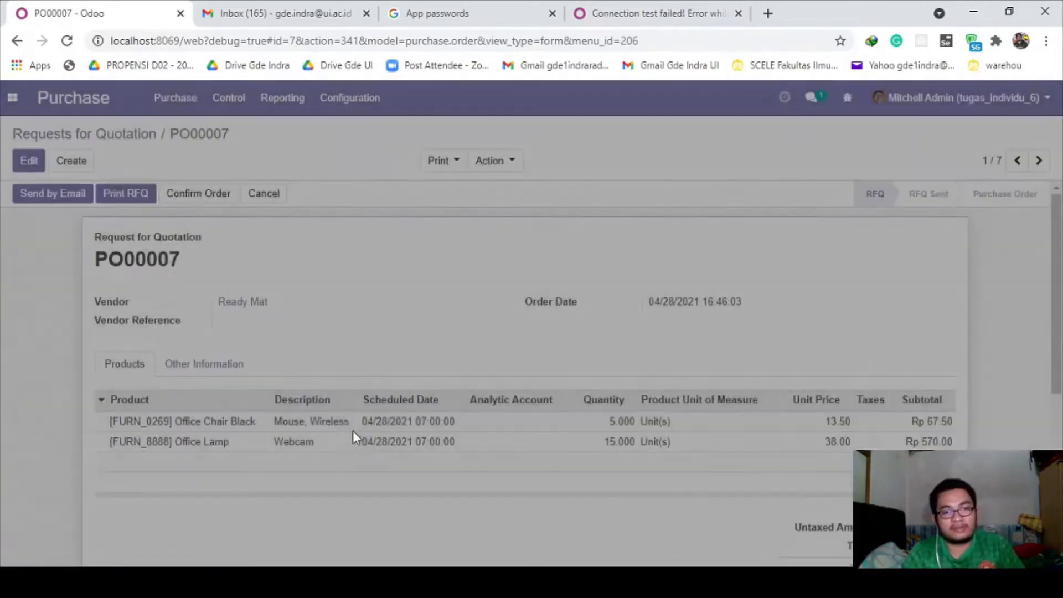
- Confirm in the chatter that the RFQ email was delivered to the test address
{"action": "scroll", "coordinate": [354, 439], "scroll_direction": "down", "scroll_amount": 5}
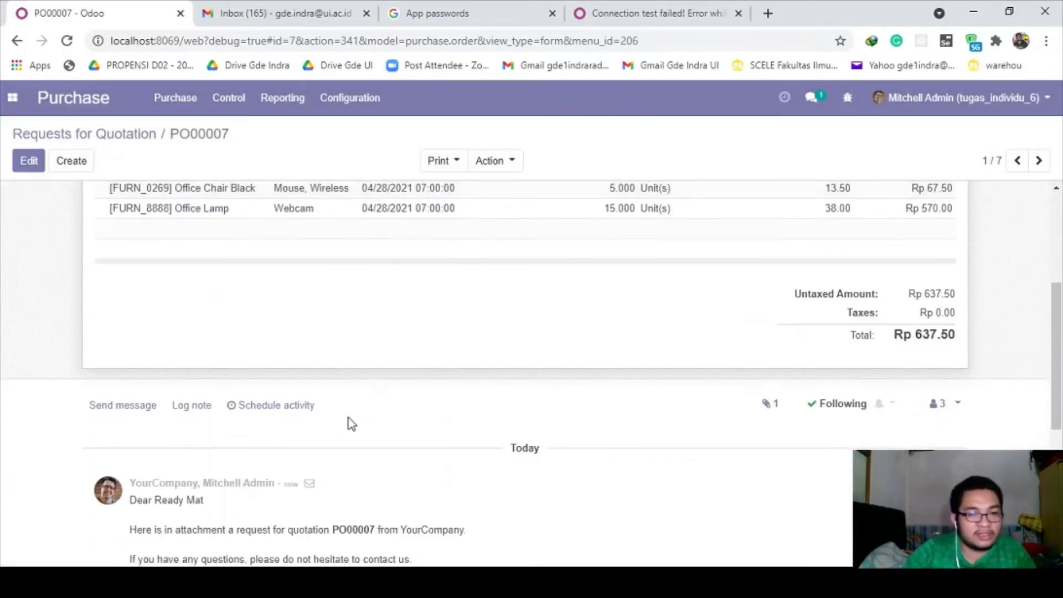
{"action": "scroll", "coordinate": [231, 406], "scroll_direction": "down", "scroll_amount": 2}
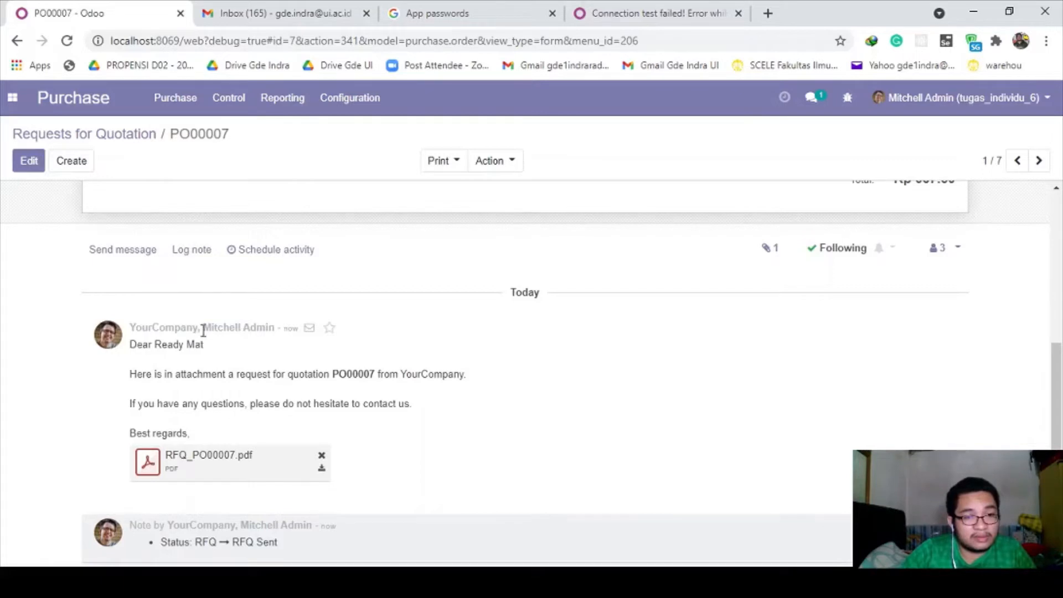
{"action": "scroll", "coordinate": [233, 346], "scroll_direction": "down", "scroll_amount": 3}
{"action": "scroll", "coordinate": [281, 365], "scroll_direction": "up", "scroll_amount": 10}
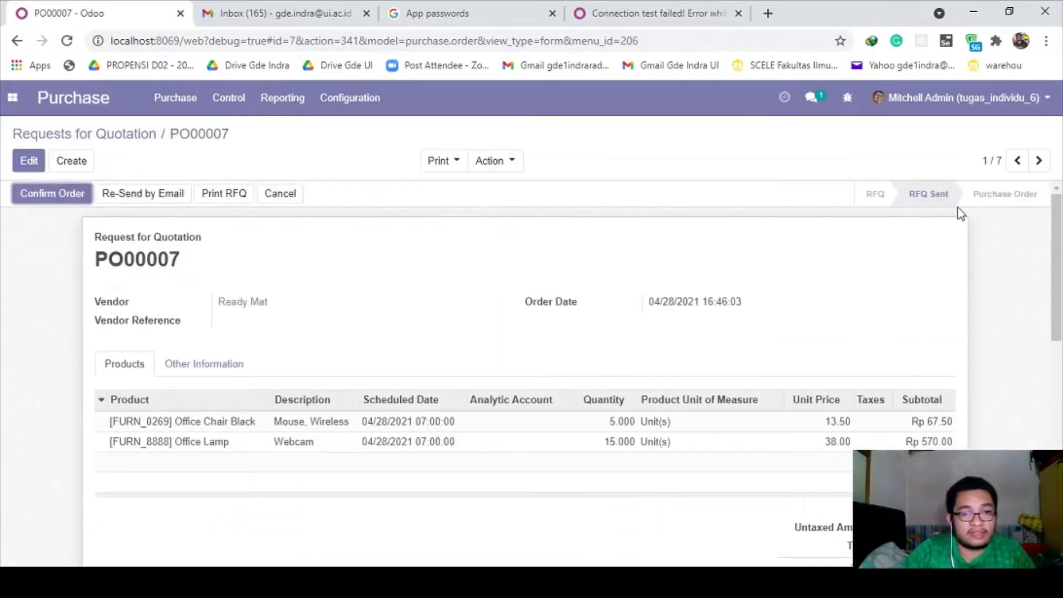
{"action": "scroll", "coordinate": [161, 202], "scroll_direction": "down", "scroll_amount": 1}
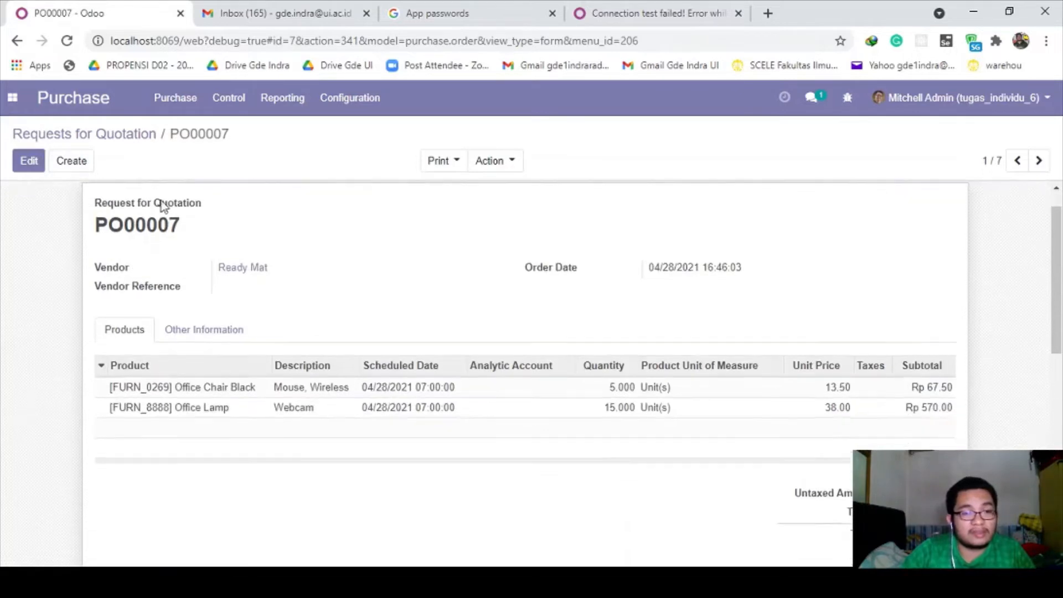
{"action": "scroll", "coordinate": [162, 205], "scroll_direction": "down", "scroll_amount": 5}
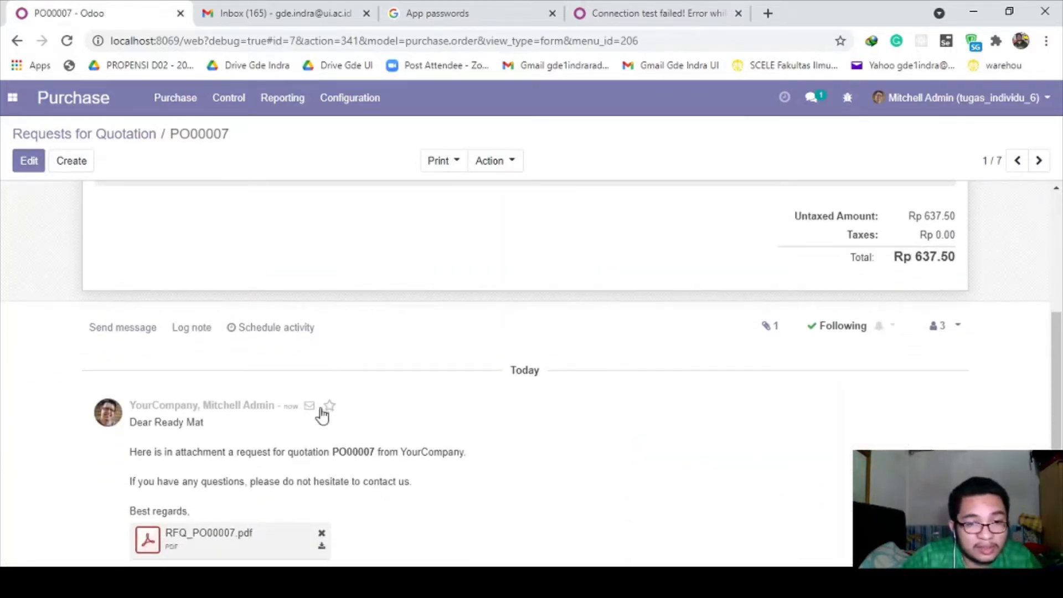
{"action": "mouse_move", "coordinate": [309, 408]}
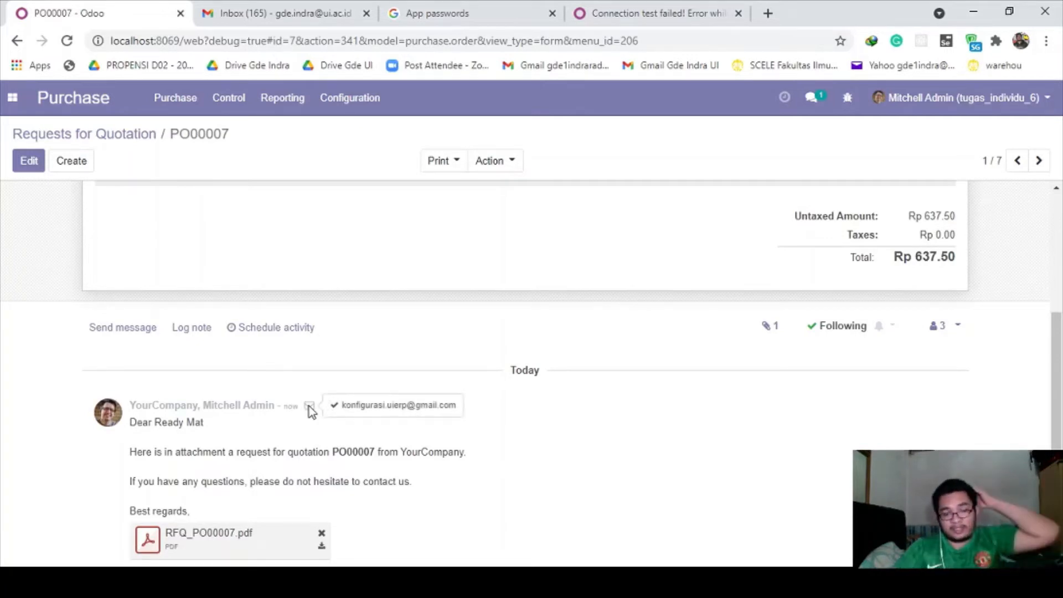
{"action": "scroll", "coordinate": [309, 406], "scroll_direction": "down", "scroll_amount": 2}
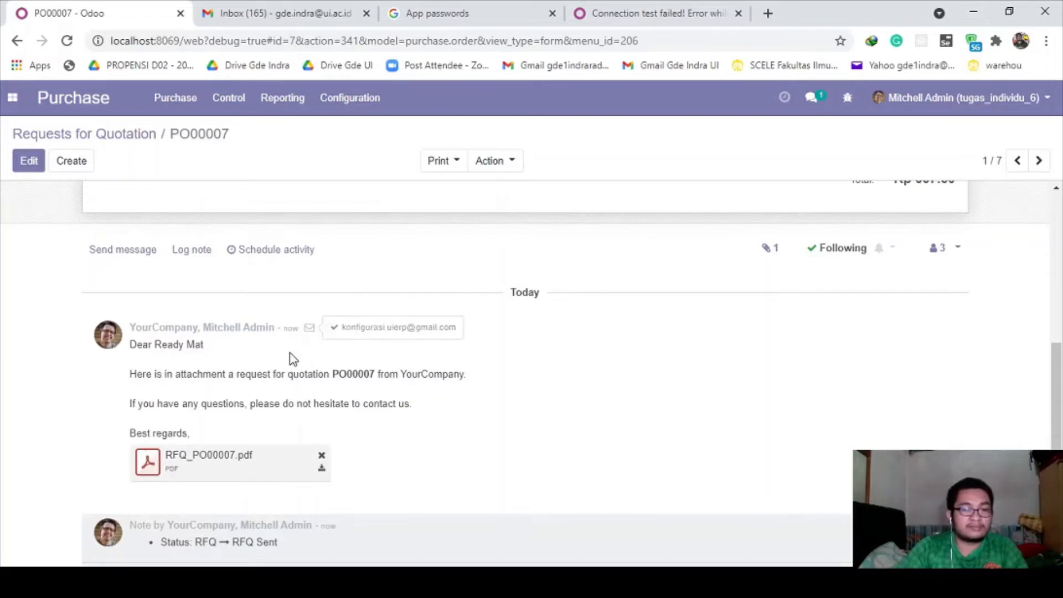
{"action": "scroll", "coordinate": [291, 353], "scroll_direction": "up", "scroll_amount": 6}
{"action": "left_click", "coordinate": [476, 582]}
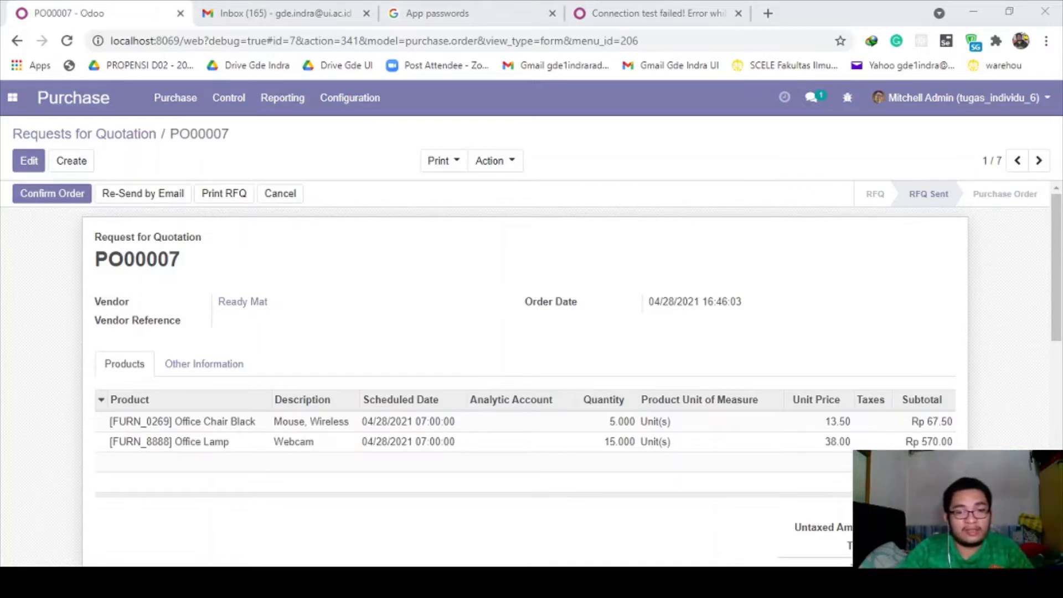
{"action": "key", "text": "alt+Tab"}
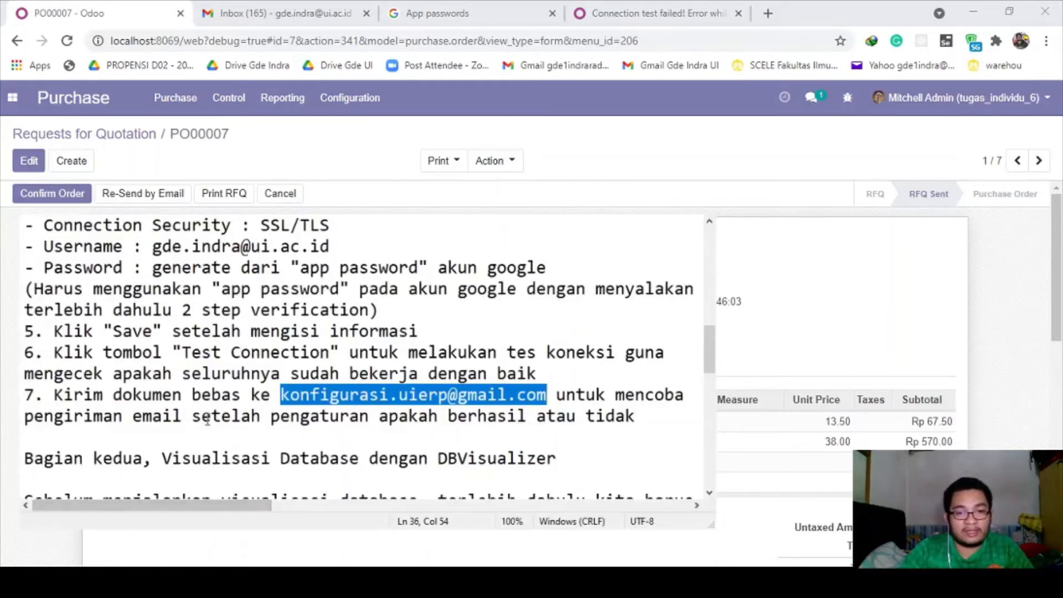
{"action": "scroll", "coordinate": [208, 418], "scroll_direction": "down", "scroll_amount": 1}
{"action": "left_click_drag", "start_coordinate": [160, 394], "coordinate": [560, 404]}
{"action": "left_click", "coordinate": [477, 395]}
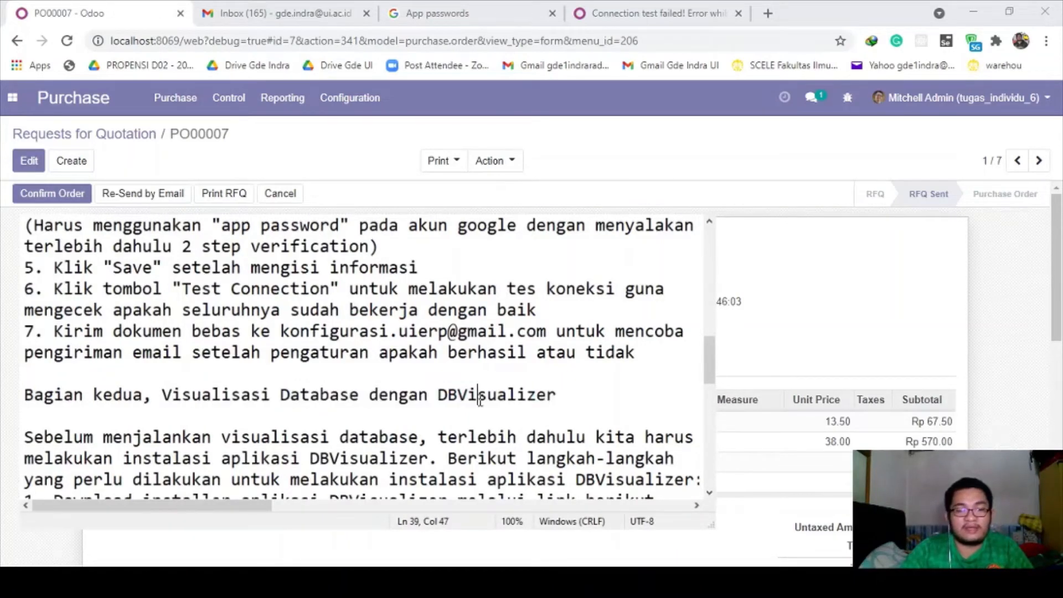
{"action": "scroll", "coordinate": [473, 396], "scroll_direction": "down", "scroll_amount": 1}
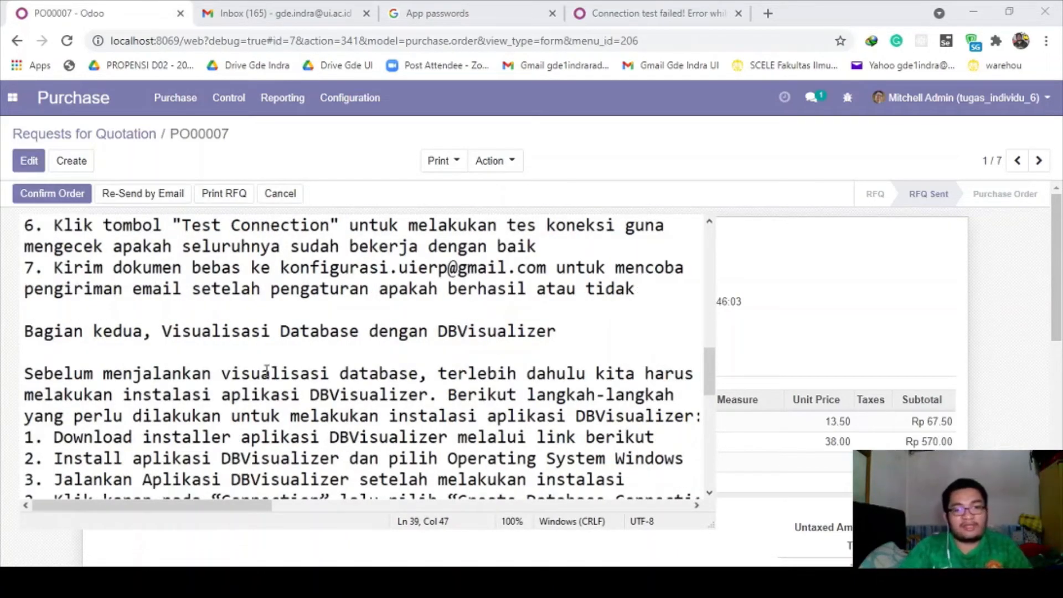
{"action": "left_click_drag", "start_coordinate": [221, 373], "coordinate": [486, 374]}
{"action": "left_click", "coordinate": [440, 375]}
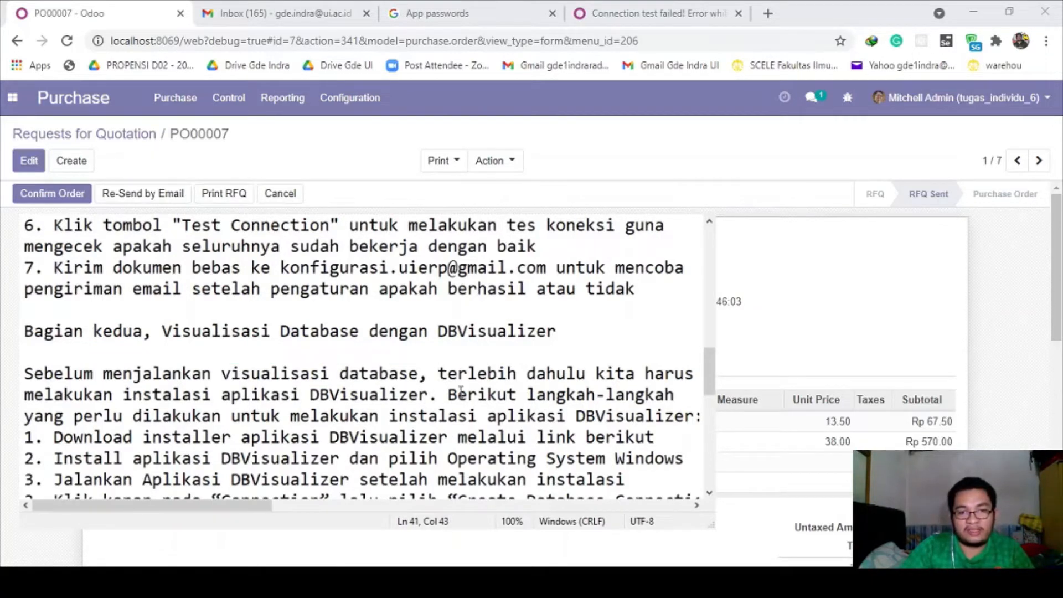
{"action": "left_click_drag", "start_coordinate": [53, 437], "coordinate": [654, 438]}
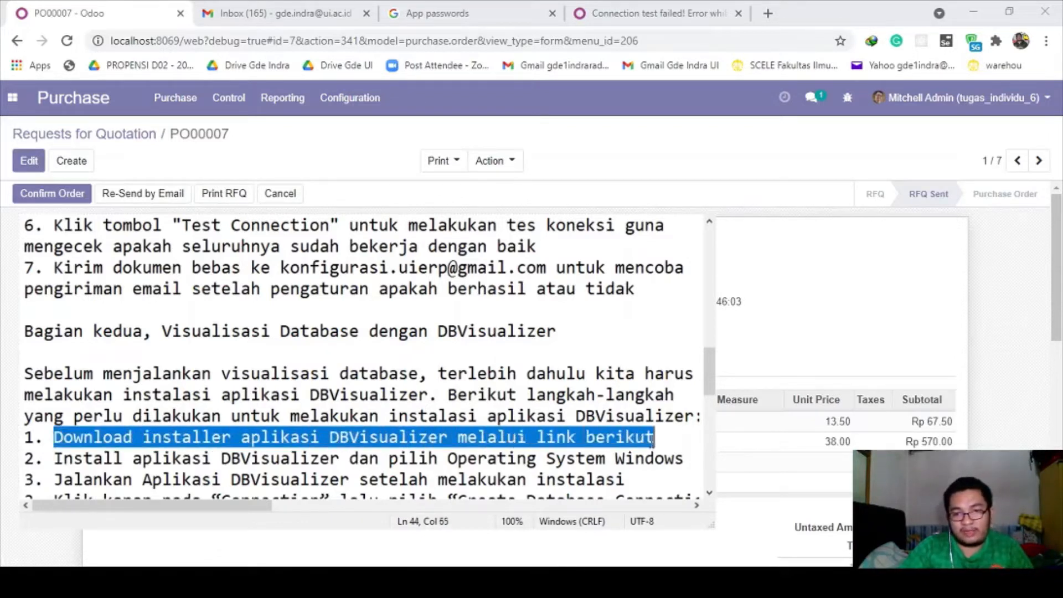
{"action": "left_click", "coordinate": [653, 439]}
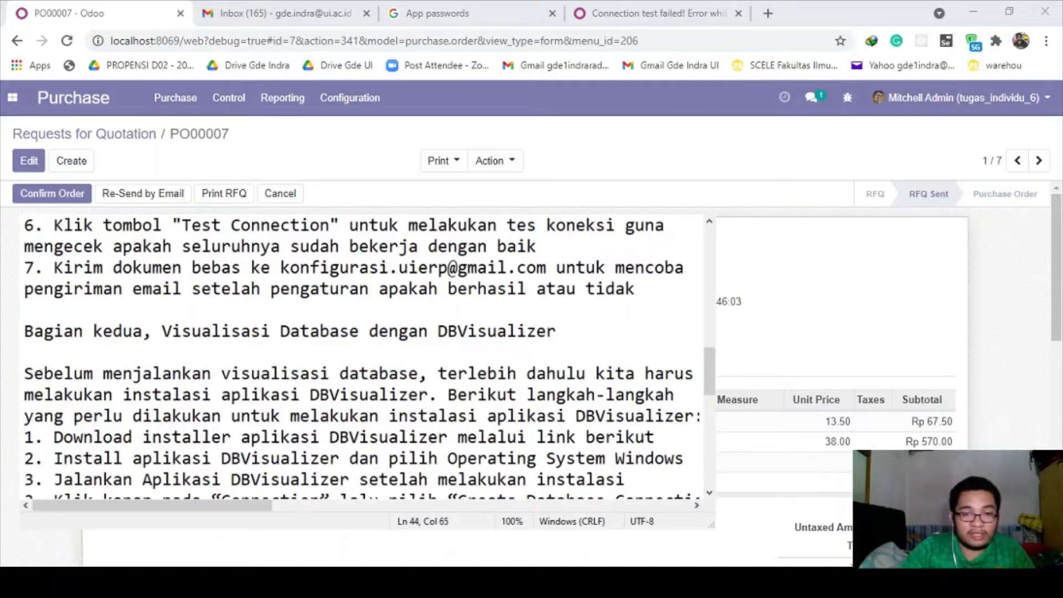
{"action": "key", "text": "alt+Tab"}
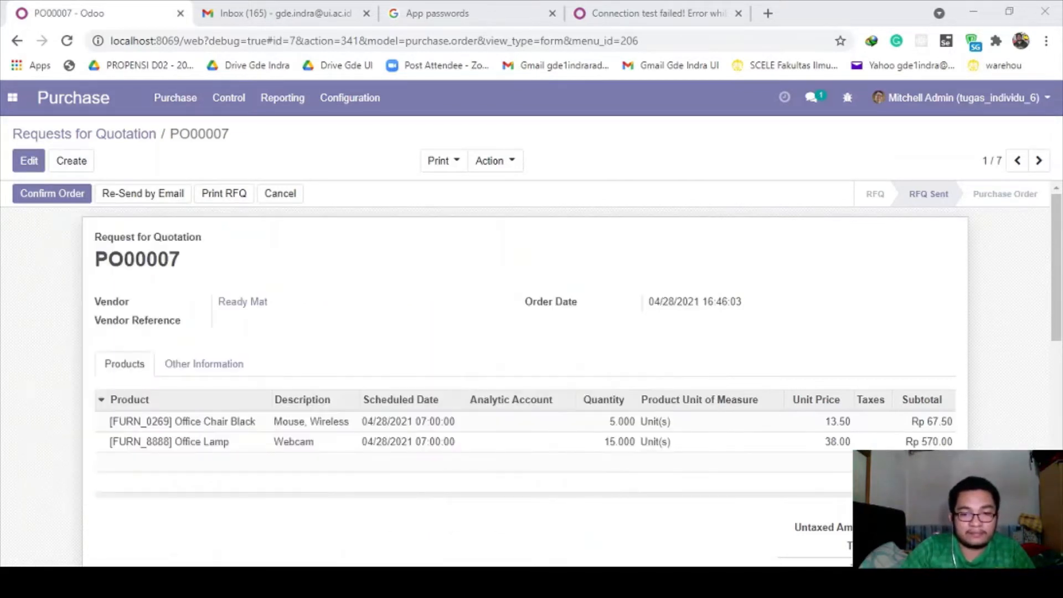
- Close the forum, App passwords and Gmail tabs, then load the DbVisualizer download page
{"action": "left_click", "coordinate": [626, 12]}
{"action": "left_click", "coordinate": [738, 14]}
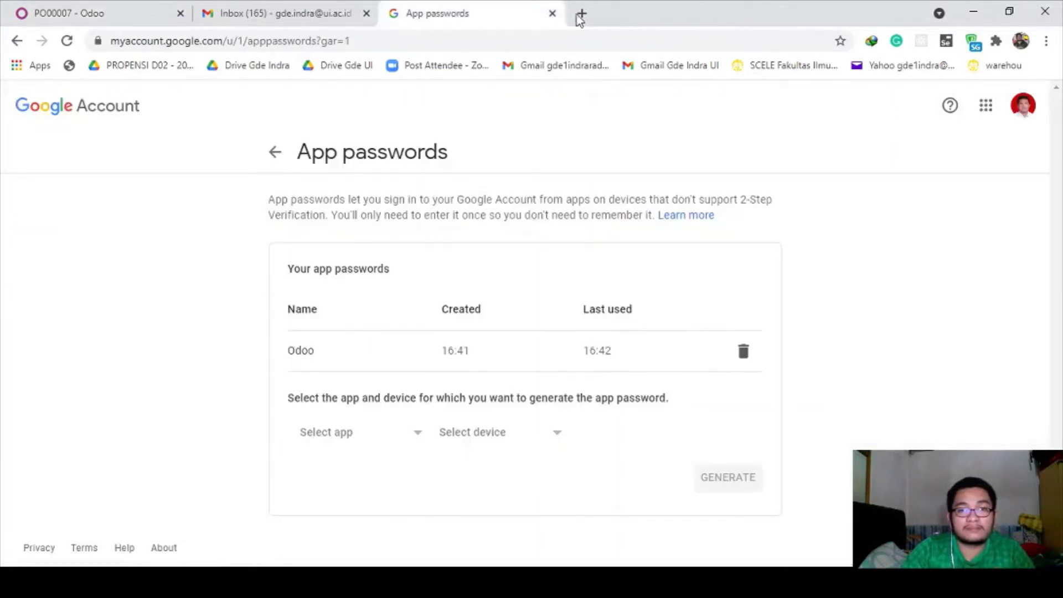
{"action": "left_click", "coordinate": [552, 14]}
{"action": "left_click", "coordinate": [366, 13]}
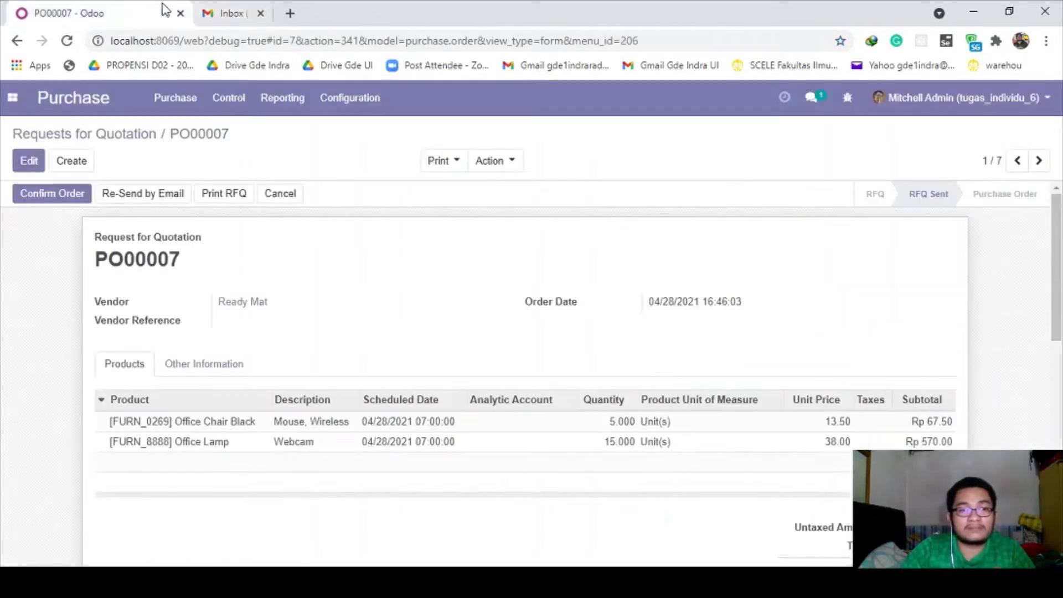
{"action": "left_click", "coordinate": [211, 12]}
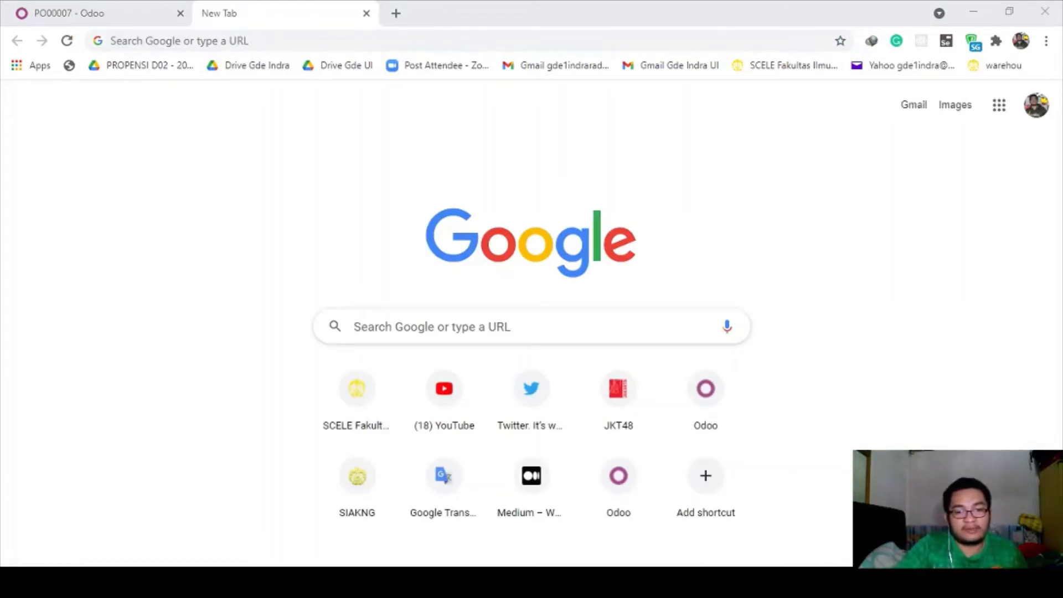
{"action": "key", "text": "alt+Tab"}
{"action": "type", "text": "https://www.dbvis.com/download/11.0"}
{"action": "key", "text": "Return"}
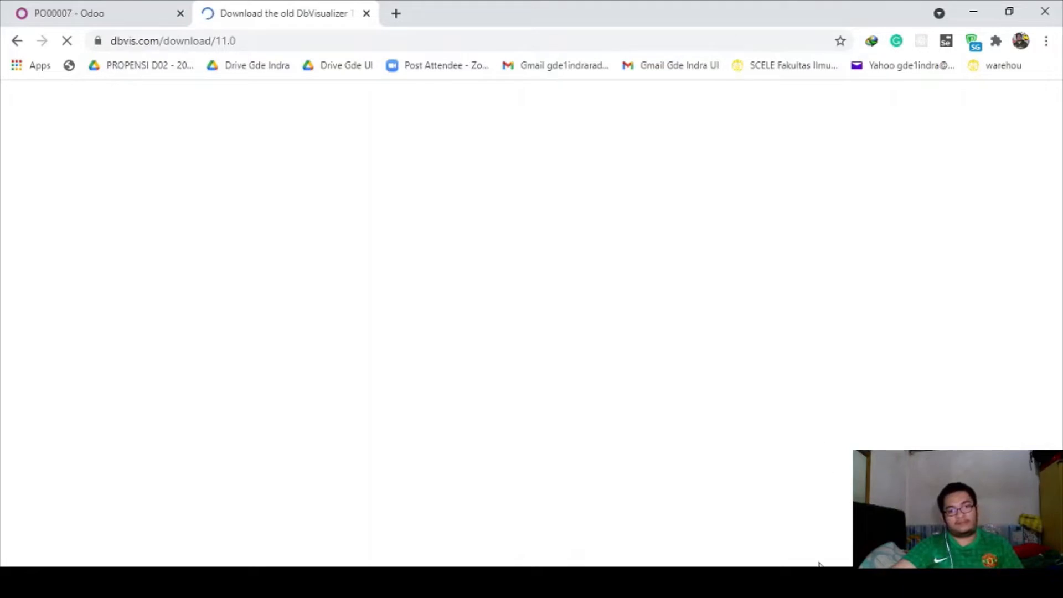
- Dismiss the cookie notice and download the recommended Windows 64-bit DbVisualizer 11.0.7 installer
{"action": "left_click", "coordinate": [817, 580]}
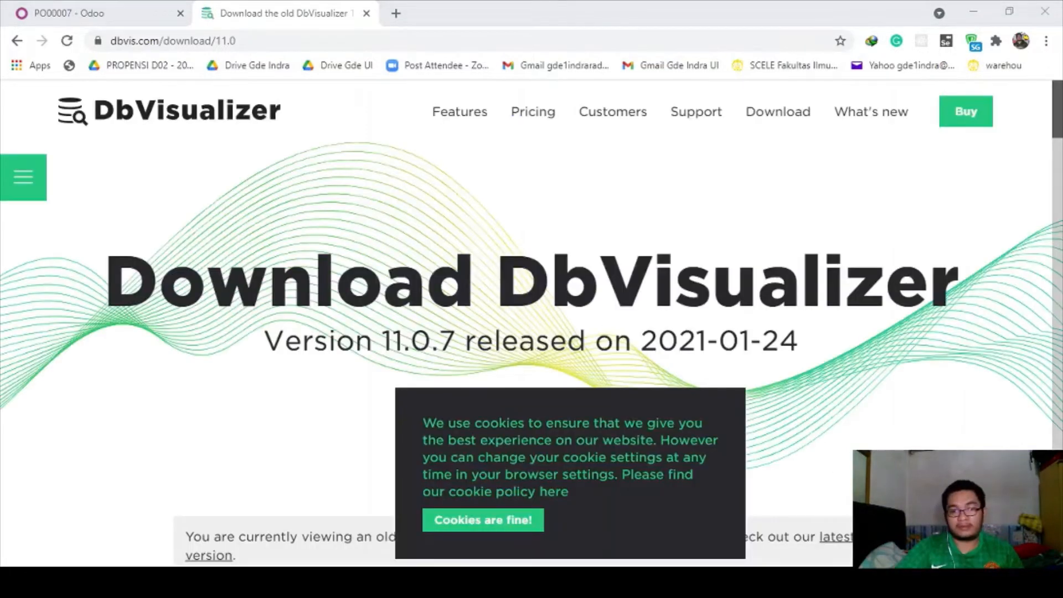
{"action": "left_click", "coordinate": [426, 579]}
{"action": "scroll", "coordinate": [426, 342], "scroll_direction": "down", "scroll_amount": 2}
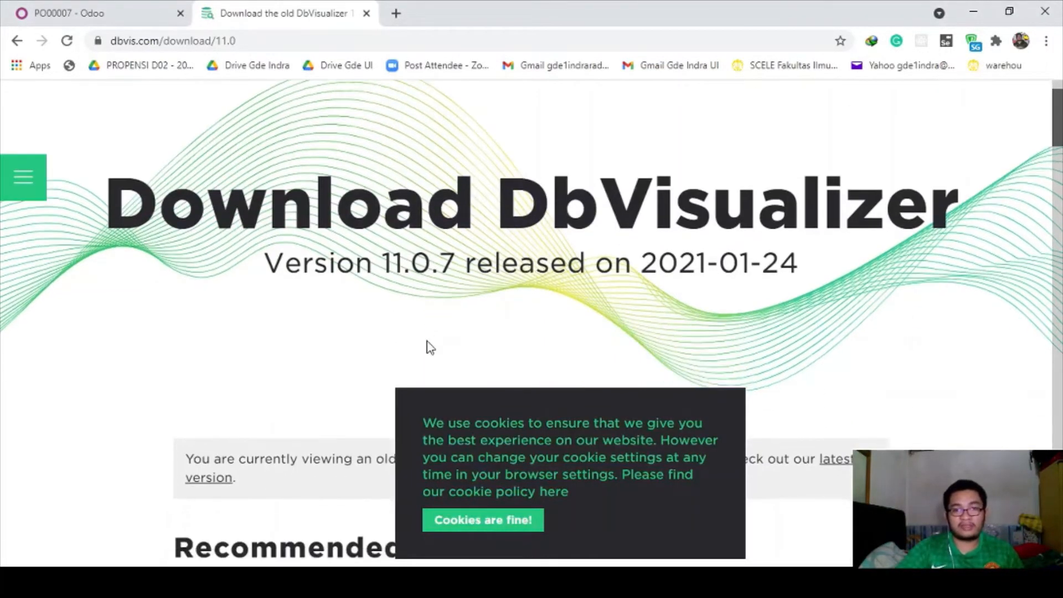
{"action": "scroll", "coordinate": [426, 342], "scroll_direction": "up", "scroll_amount": 2}
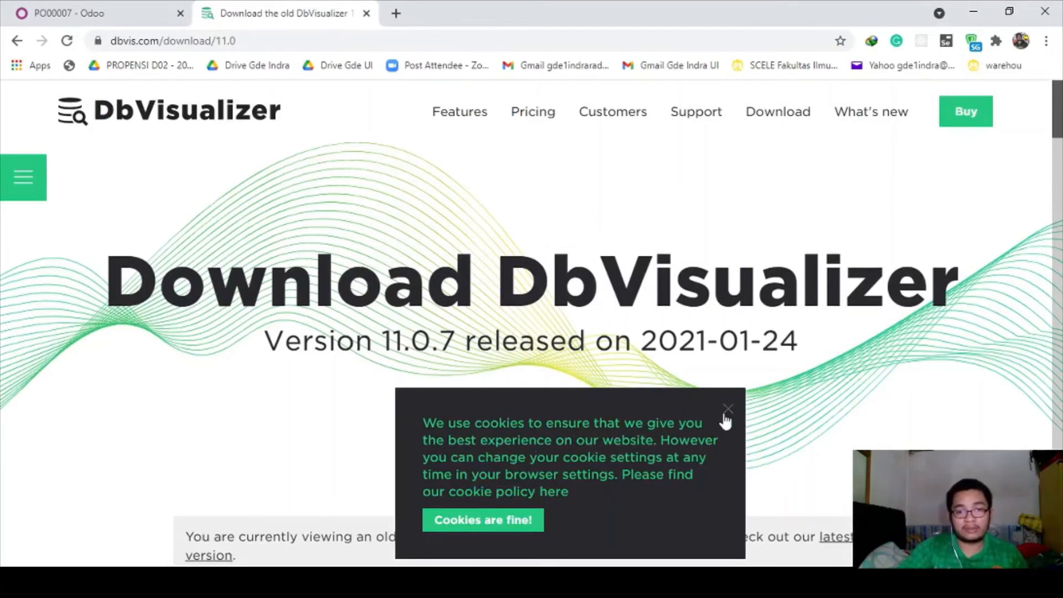
{"action": "left_click", "coordinate": [726, 407]}
{"action": "scroll", "coordinate": [710, 399], "scroll_direction": "down", "scroll_amount": 8}
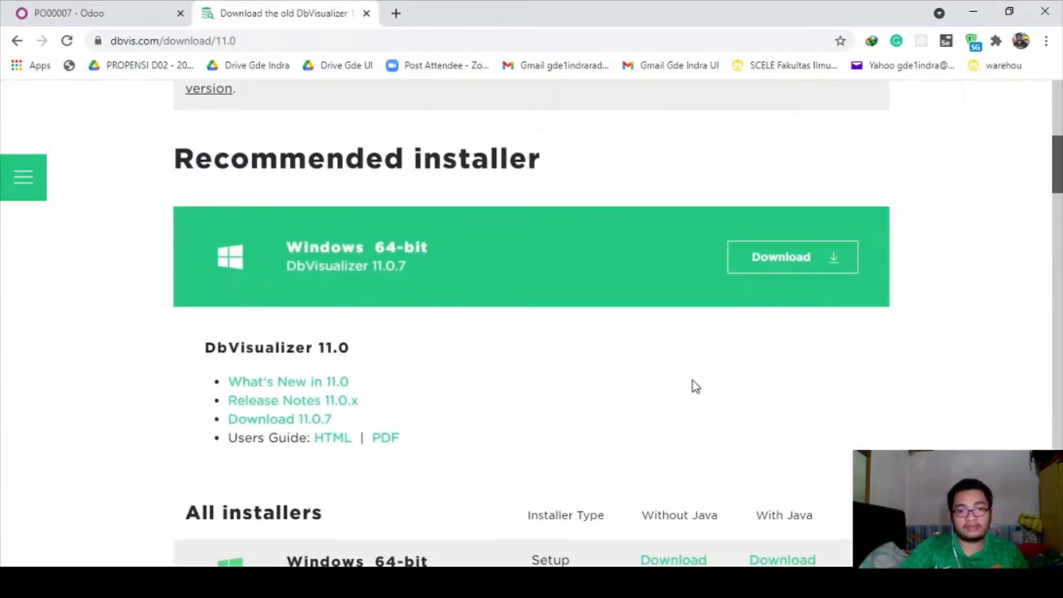
{"action": "scroll", "coordinate": [563, 290], "scroll_direction": "down", "scroll_amount": 5}
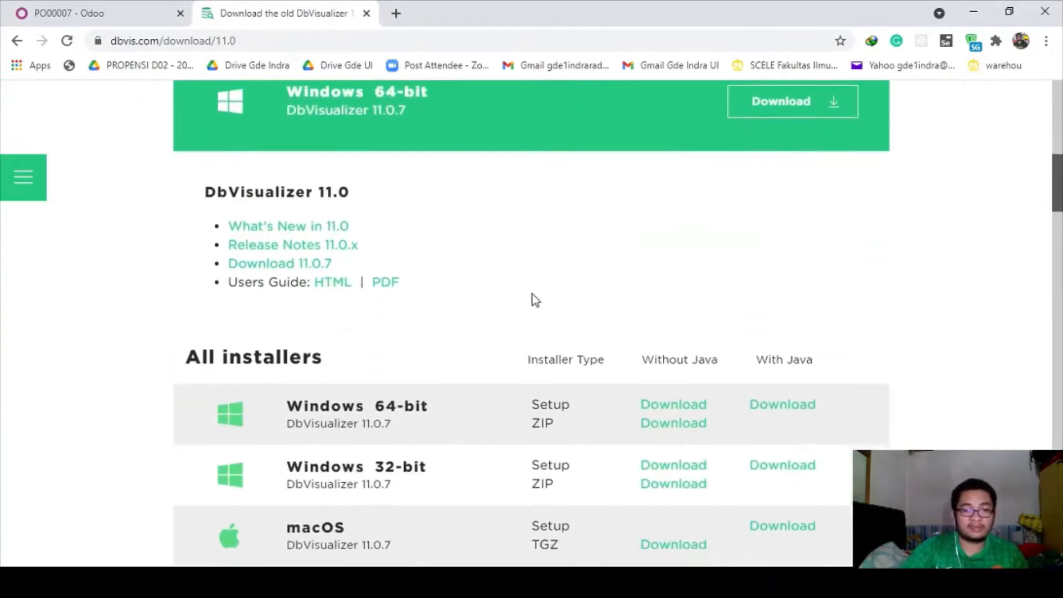
{"action": "scroll", "coordinate": [458, 275], "scroll_direction": "up", "scroll_amount": 6}
{"action": "scroll", "coordinate": [458, 275], "scroll_direction": "down", "scroll_amount": 4}
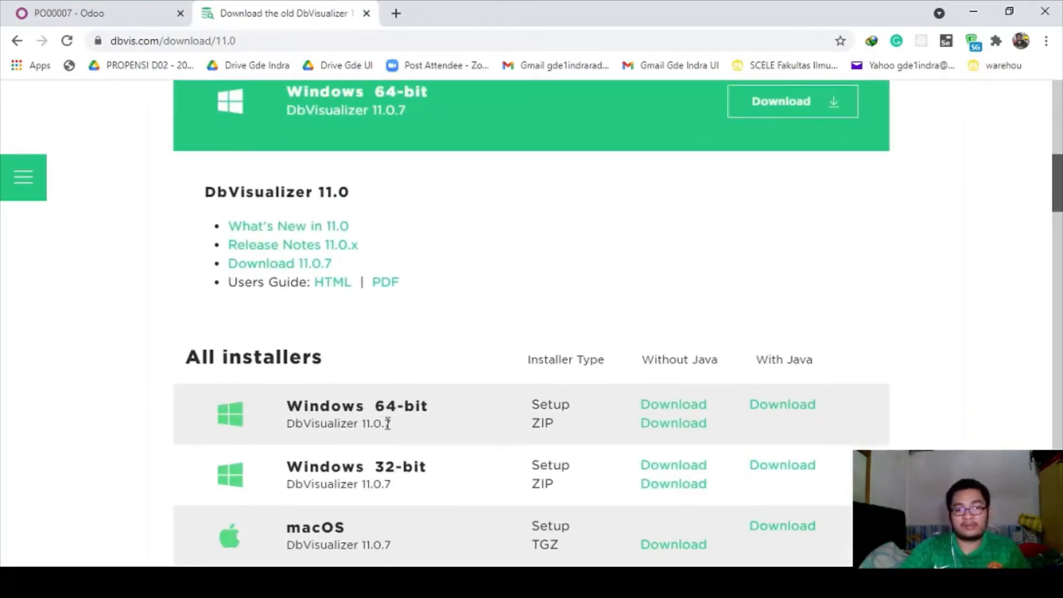
{"action": "scroll", "coordinate": [437, 365], "scroll_direction": "up", "scroll_amount": 2}
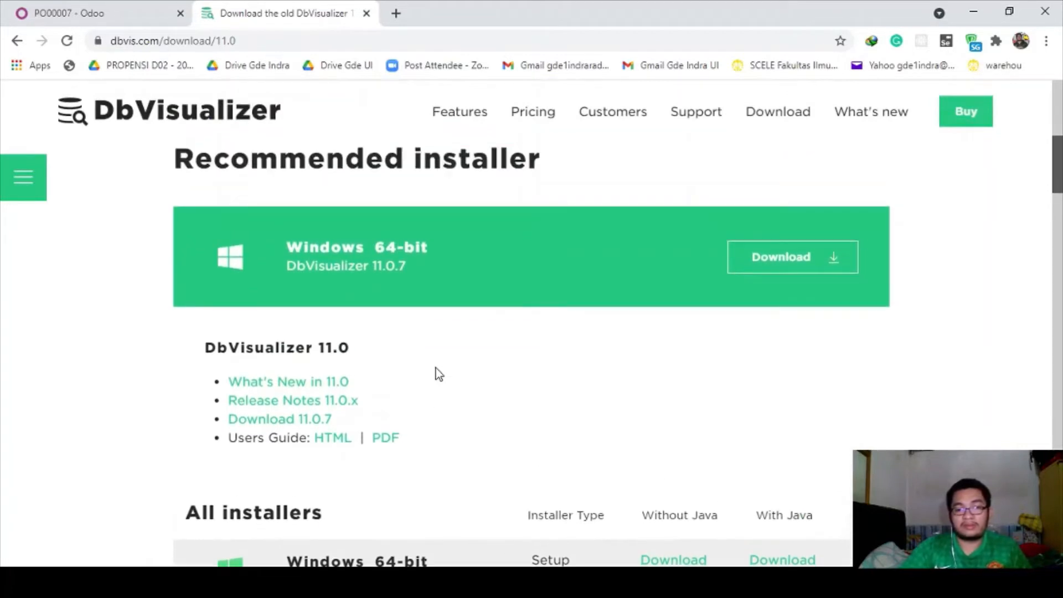
{"action": "scroll", "coordinate": [444, 377], "scroll_direction": "up", "scroll_amount": 3}
{"action": "left_click", "coordinate": [791, 343]}
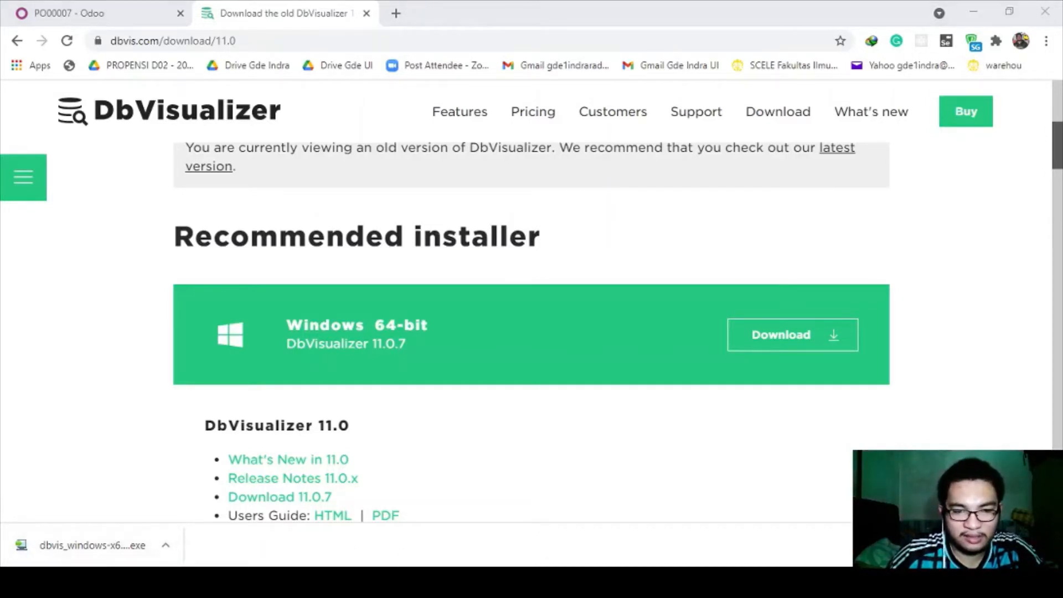
- Highlight the DBVisualizer install step under 'Bagian kedua' in the Notepad notes, then switch away
{"action": "key", "text": "alt+Tab"}
{"action": "left_click", "coordinate": [175, 414]}
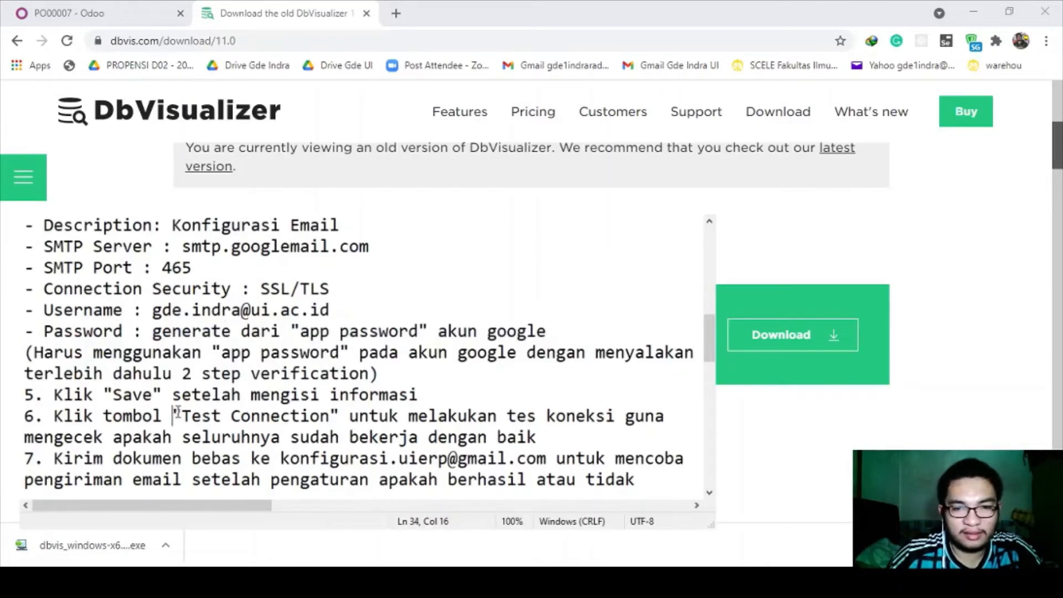
{"action": "scroll", "coordinate": [176, 414], "scroll_direction": "down", "scroll_amount": 4}
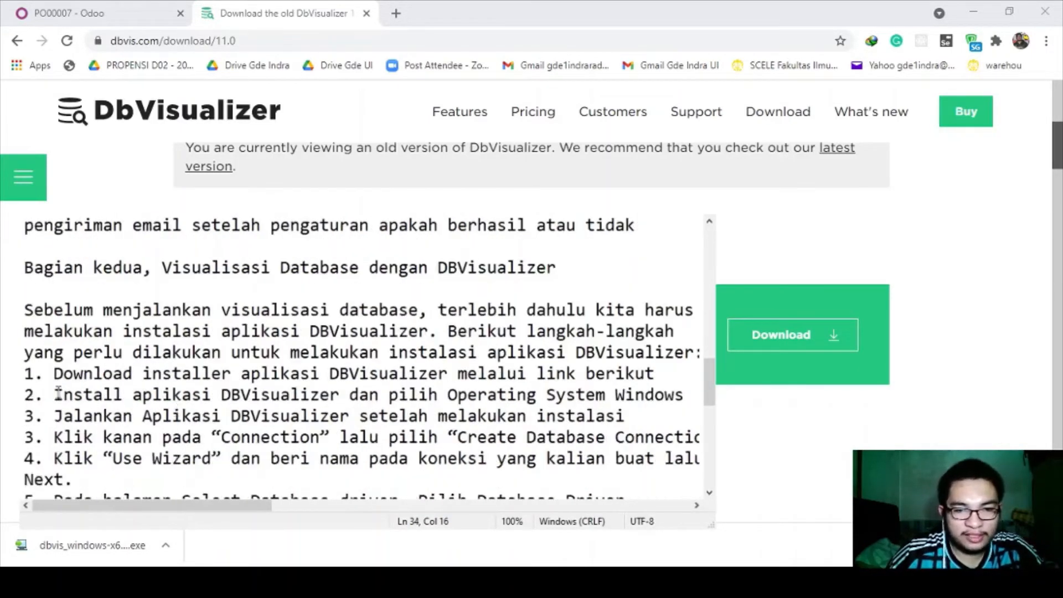
{"action": "left_click_drag", "start_coordinate": [58, 394], "coordinate": [674, 394]}
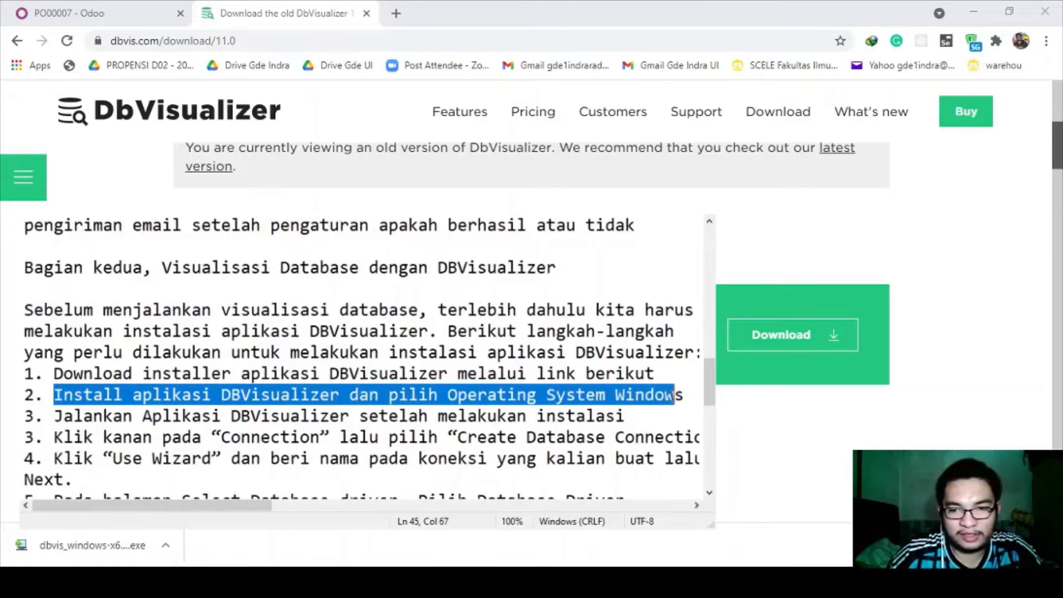
{"action": "left_click", "coordinate": [586, 394]}
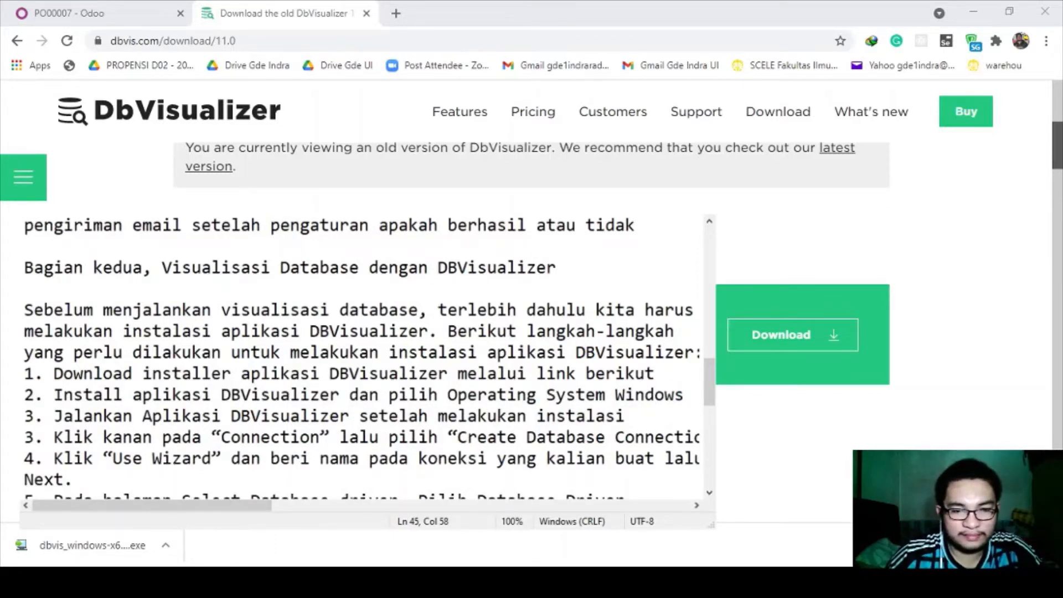
{"action": "key", "text": "alt+Tab"}
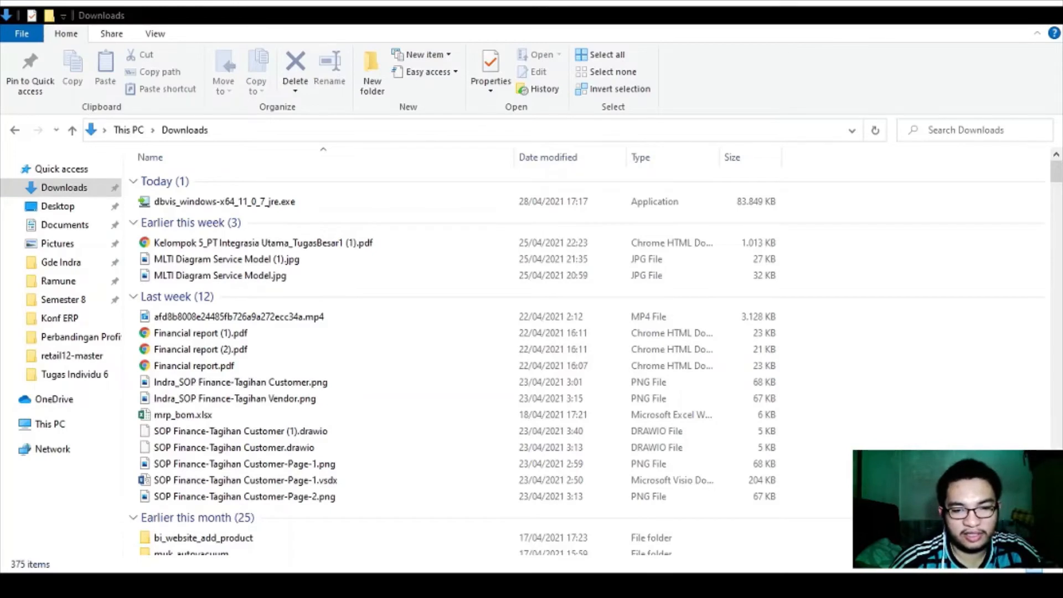
- Run dbvis_windows-x64_11_0_7_jre.exe from the Downloads folder
{"action": "left_click", "coordinate": [240, 205]}
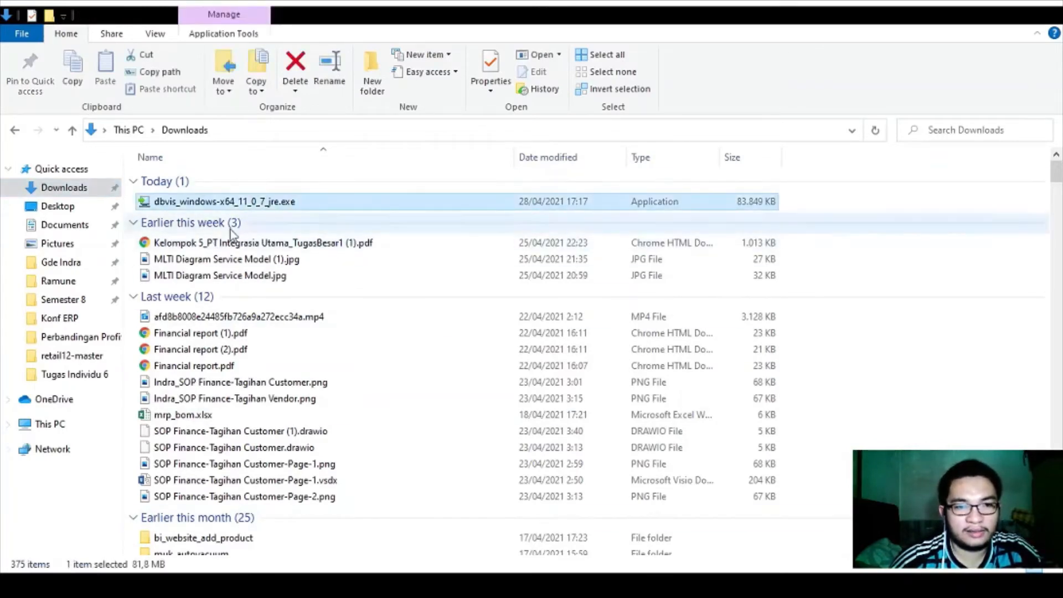
{"action": "double_click", "coordinate": [213, 204]}
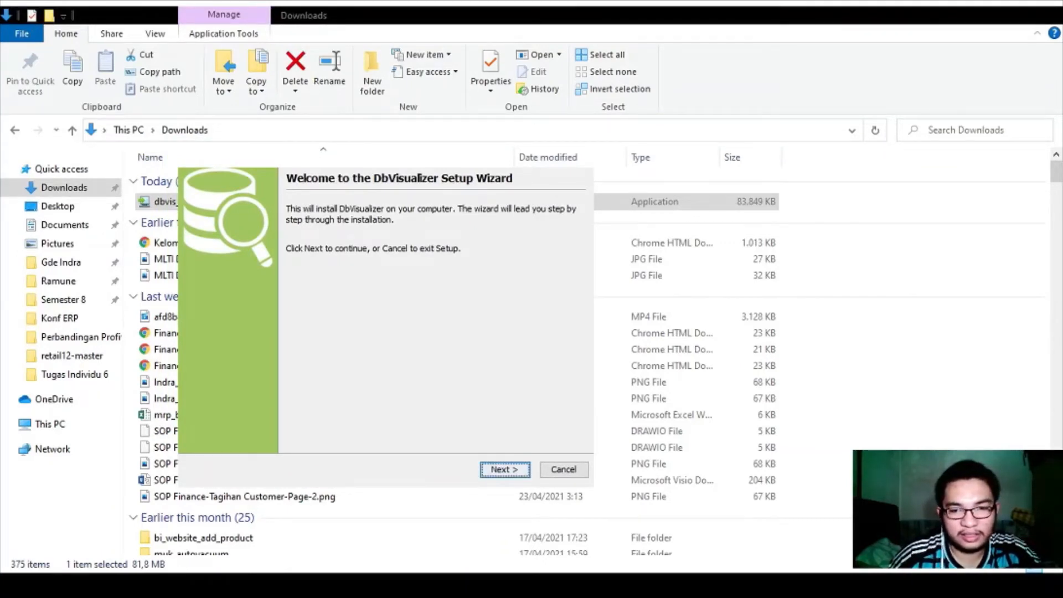
- Install DbVisualizer with default folder, start menu and .sql settings plus a desktop icon, then minimise
{"action": "left_click", "coordinate": [504, 469]}
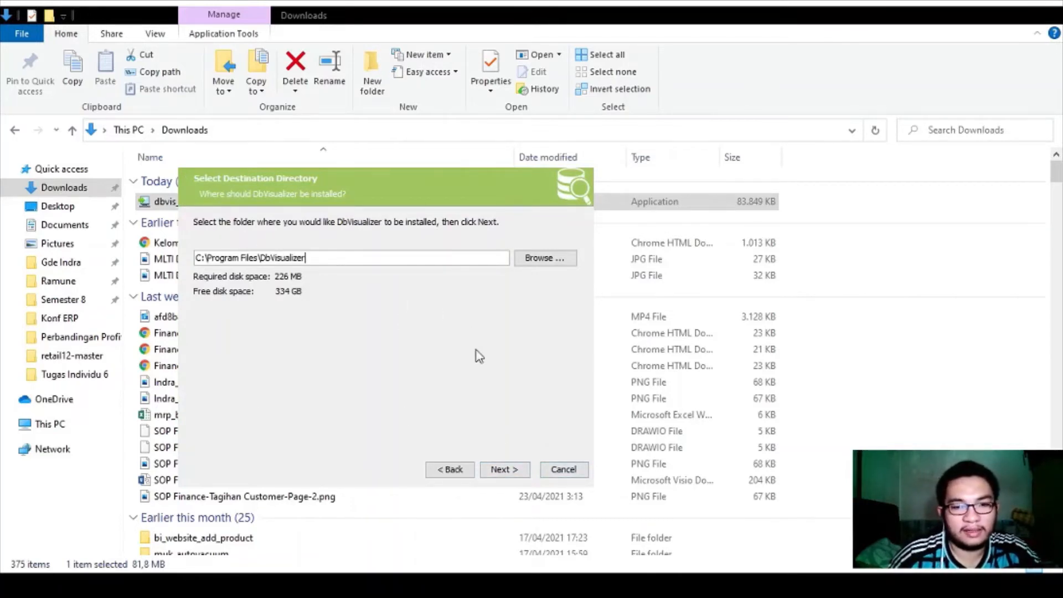
{"action": "left_click", "coordinate": [514, 470]}
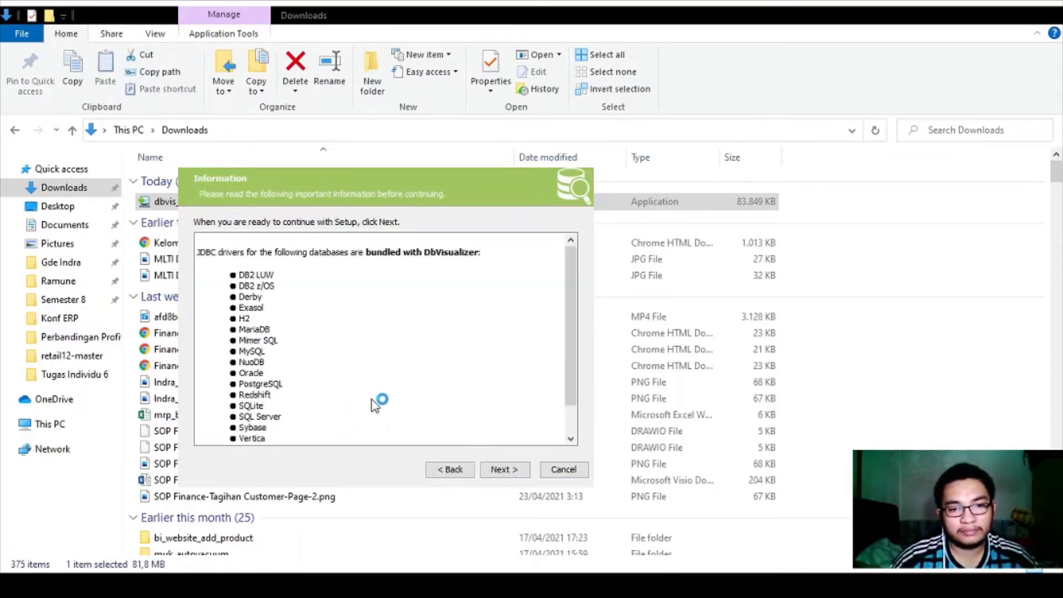
{"action": "left_click", "coordinate": [504, 468]}
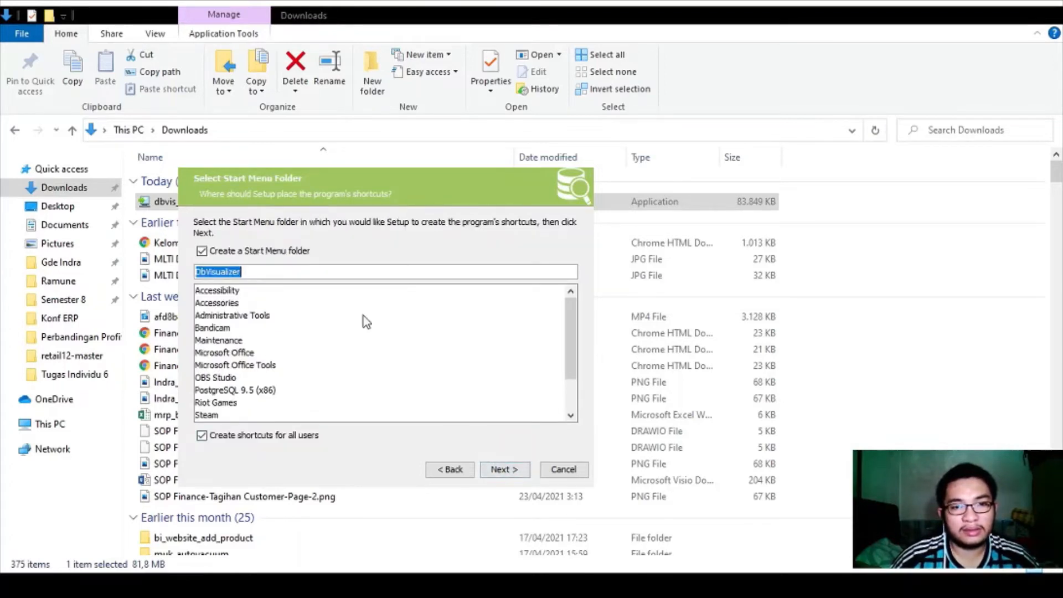
{"action": "scroll", "coordinate": [370, 307], "scroll_direction": "down", "scroll_amount": 2}
{"action": "scroll", "coordinate": [370, 308], "scroll_direction": "up", "scroll_amount": 2}
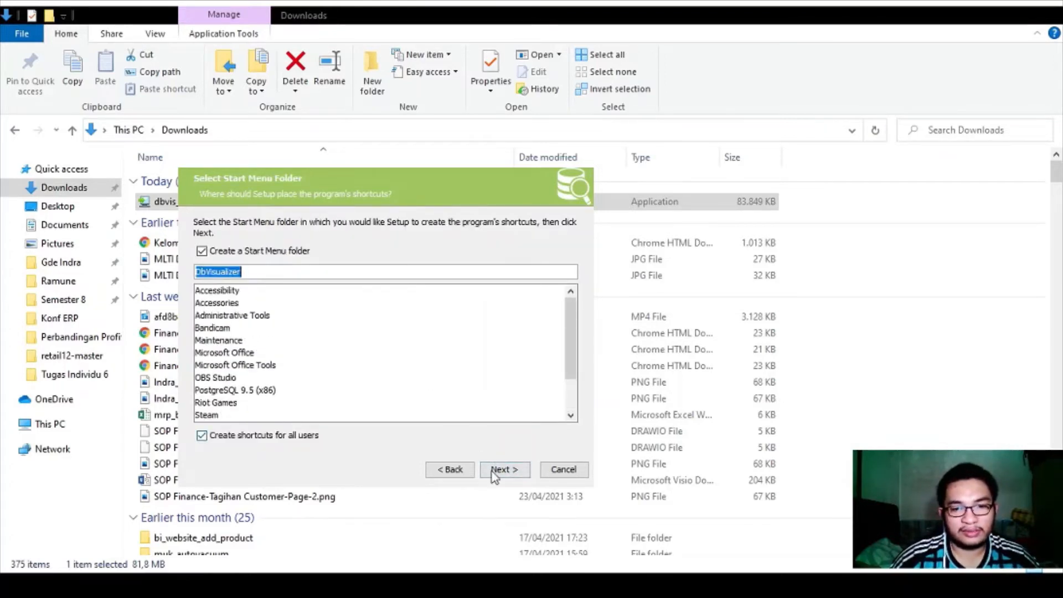
{"action": "left_click", "coordinate": [501, 469]}
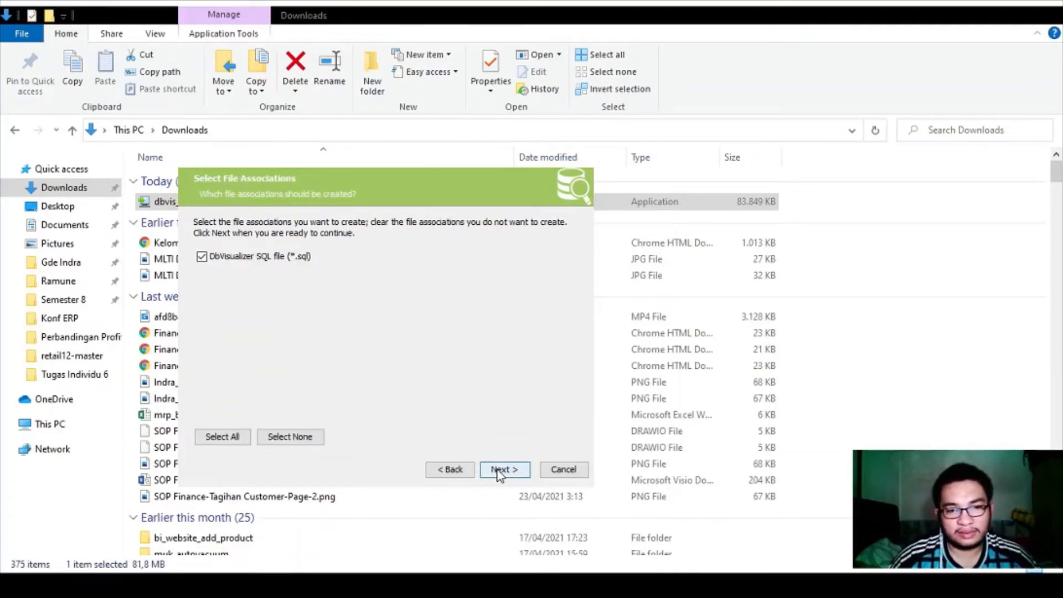
{"action": "left_click", "coordinate": [499, 470]}
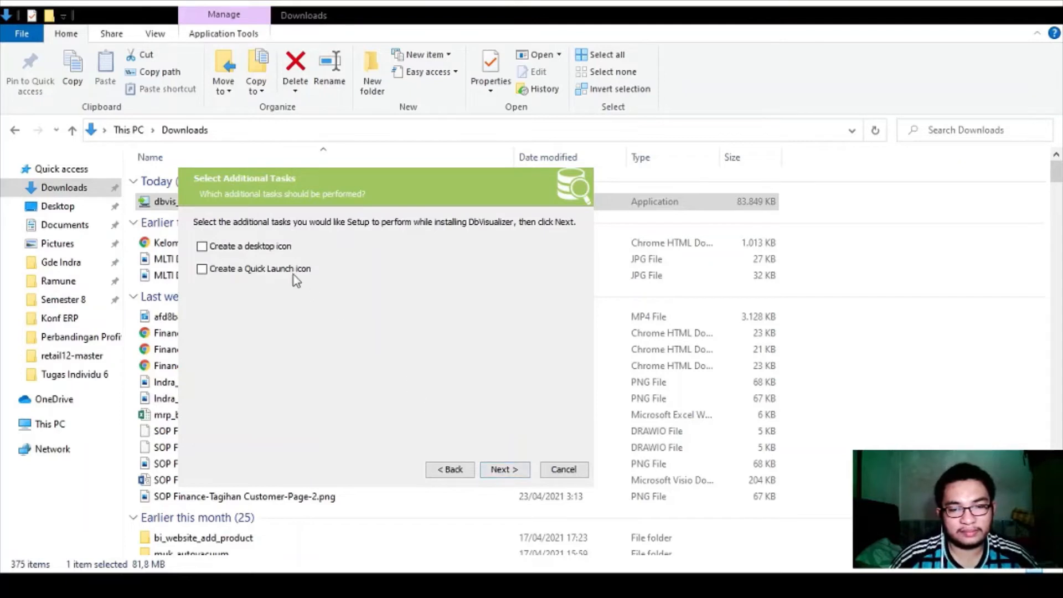
{"action": "left_click", "coordinate": [278, 250]}
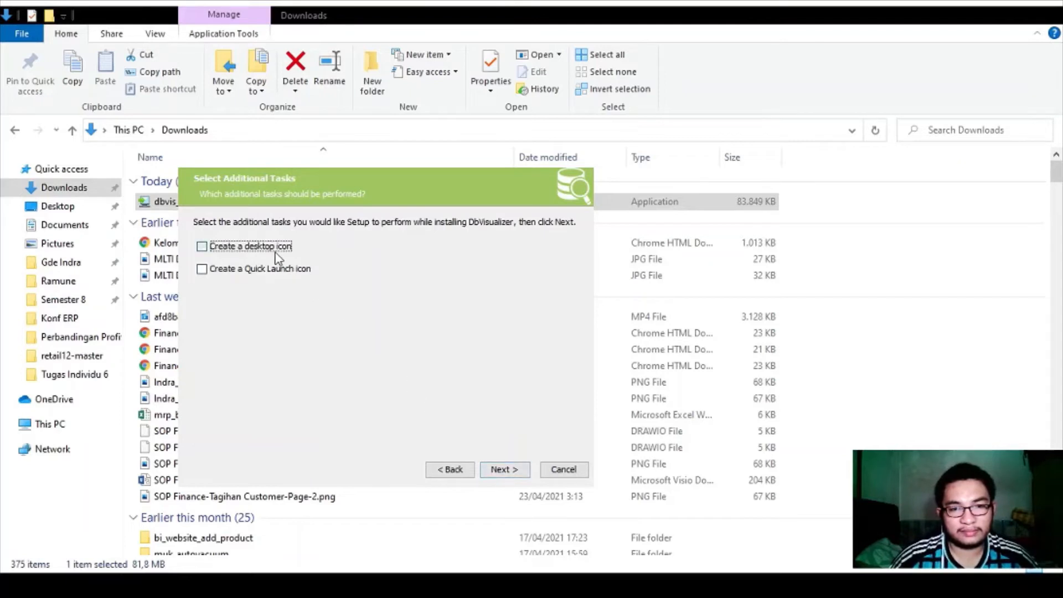
{"action": "left_click", "coordinate": [497, 470]}
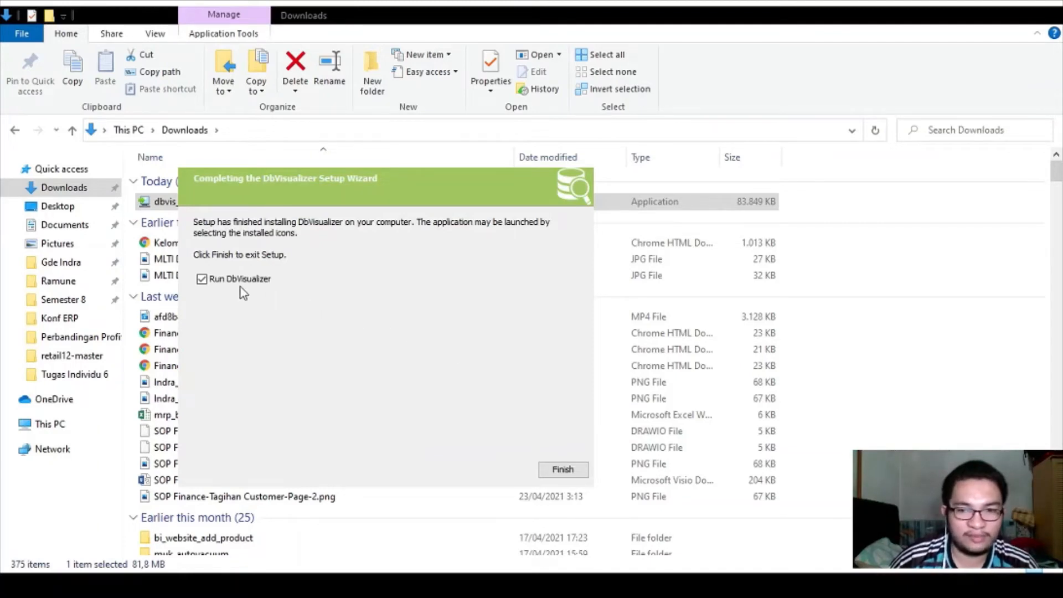
{"action": "left_click", "coordinate": [504, 165]}
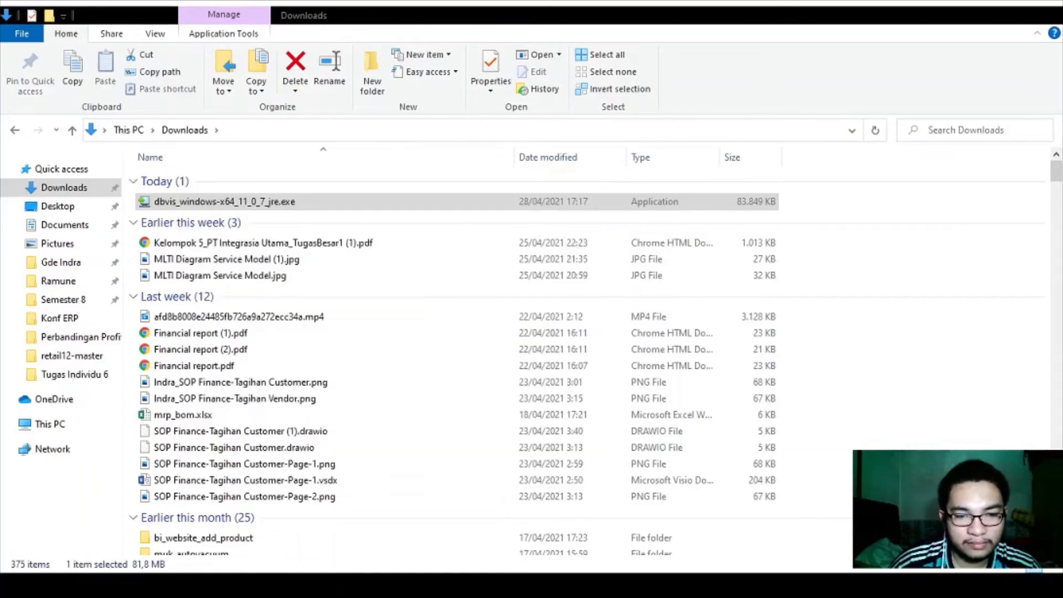
- Reread the 'Jalankan Aplikasi DBVisualizer' step and the choose-Windows instruction in the Notepad notes
{"action": "key", "text": "alt+Tab"}
{"action": "key", "text": "alt+Tab"}
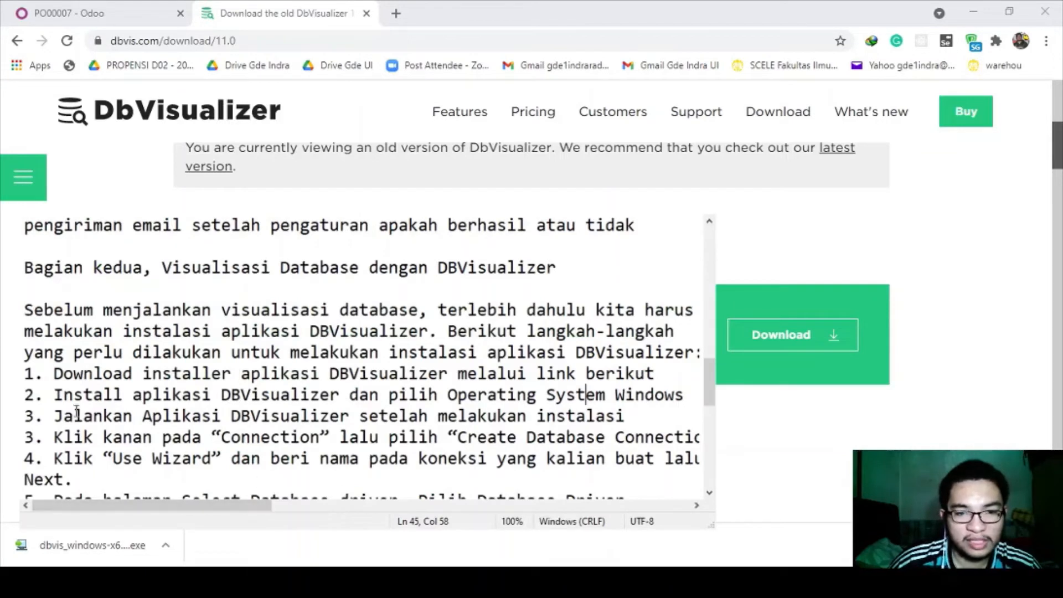
{"action": "left_click", "coordinate": [56, 415]}
{"action": "left_click_drag", "start_coordinate": [55, 415], "coordinate": [587, 423]}
{"action": "left_click", "coordinate": [559, 424]}
{"action": "left_click_drag", "start_coordinate": [388, 394], "coordinate": [689, 395]}
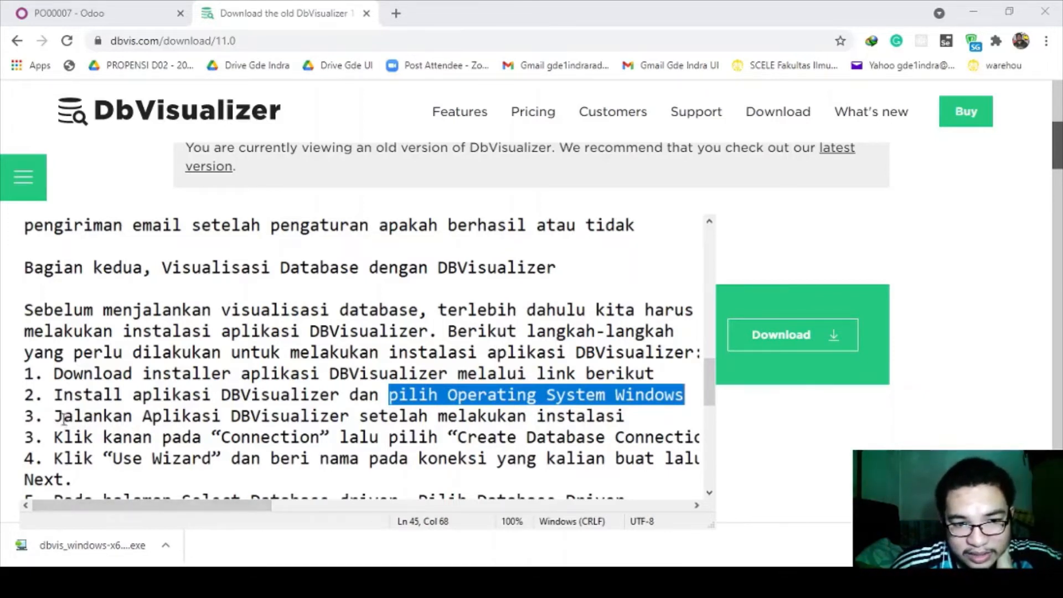
{"action": "left_click_drag", "start_coordinate": [55, 416], "coordinate": [328, 416]}
{"action": "left_click", "coordinate": [327, 416]}
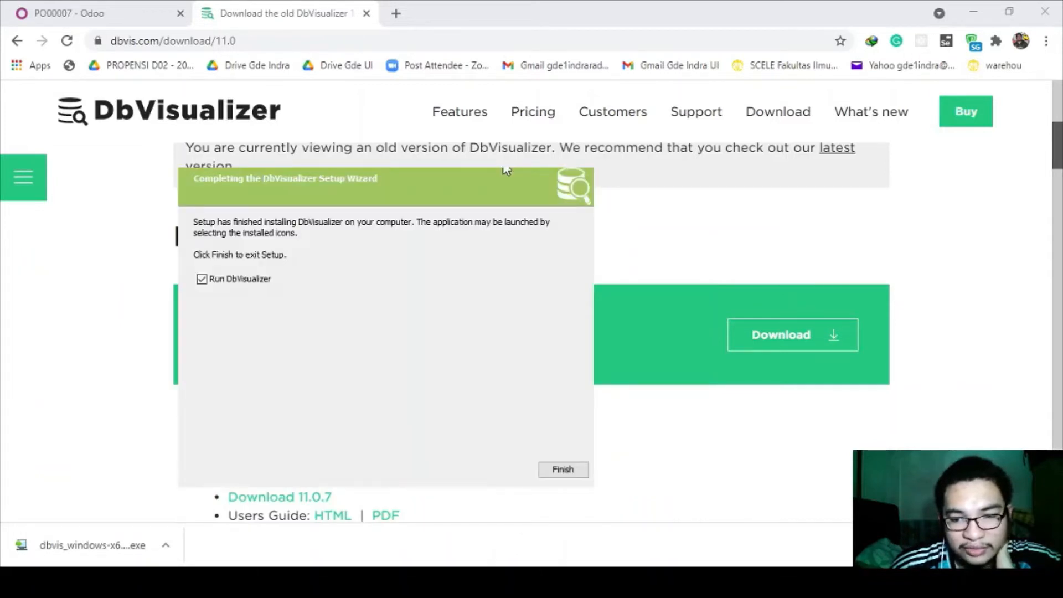
- Finish the installer with DbVisualizer launching, and dismiss its New Connection Wizard
{"action": "left_click", "coordinate": [563, 469]}
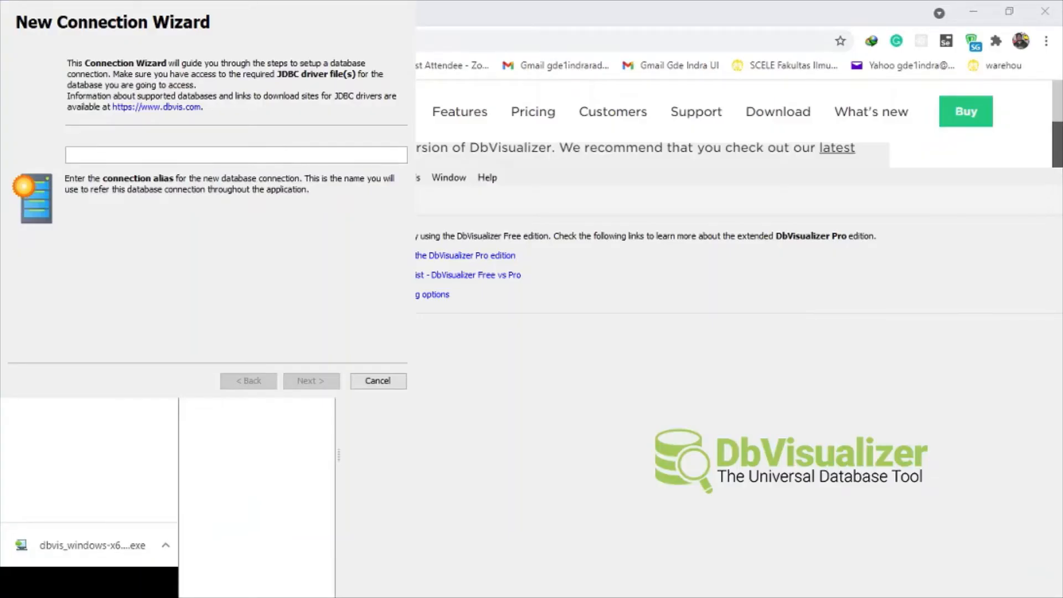
{"action": "key", "text": "Escape"}
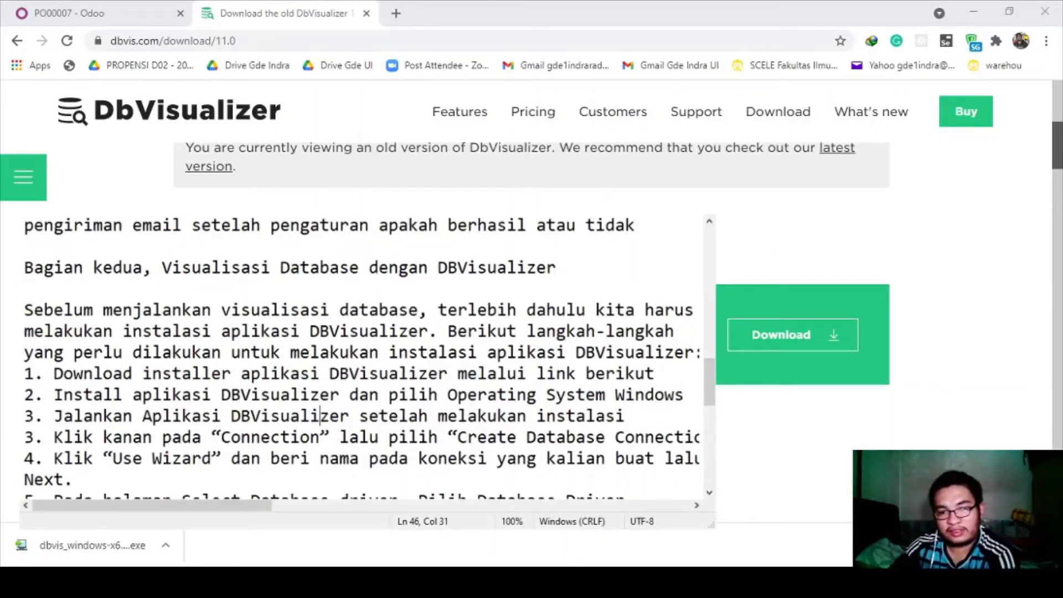
- Renumber the notes' steps from the duplicate step 3 onward so they run 4 through 14
{"action": "left_click", "coordinate": [172, 457]}
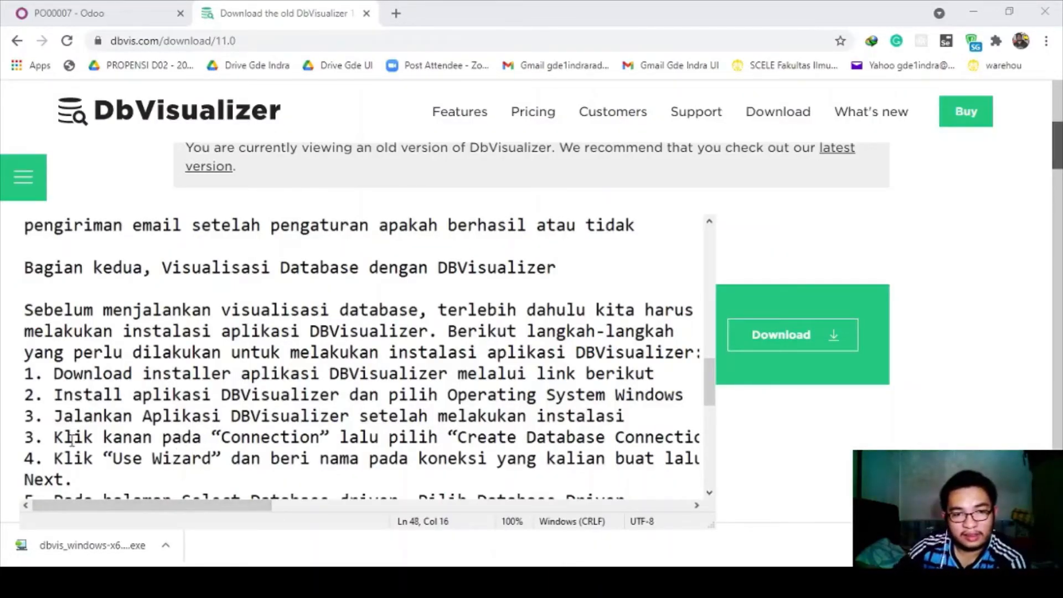
{"action": "left_click", "coordinate": [45, 437]}
{"action": "key", "text": "Left"}
{"action": "key", "text": "BackSpace"}
{"action": "type", "text": "4"}
{"action": "key", "text": "Down"}
{"action": "key", "text": "BackSpace"}
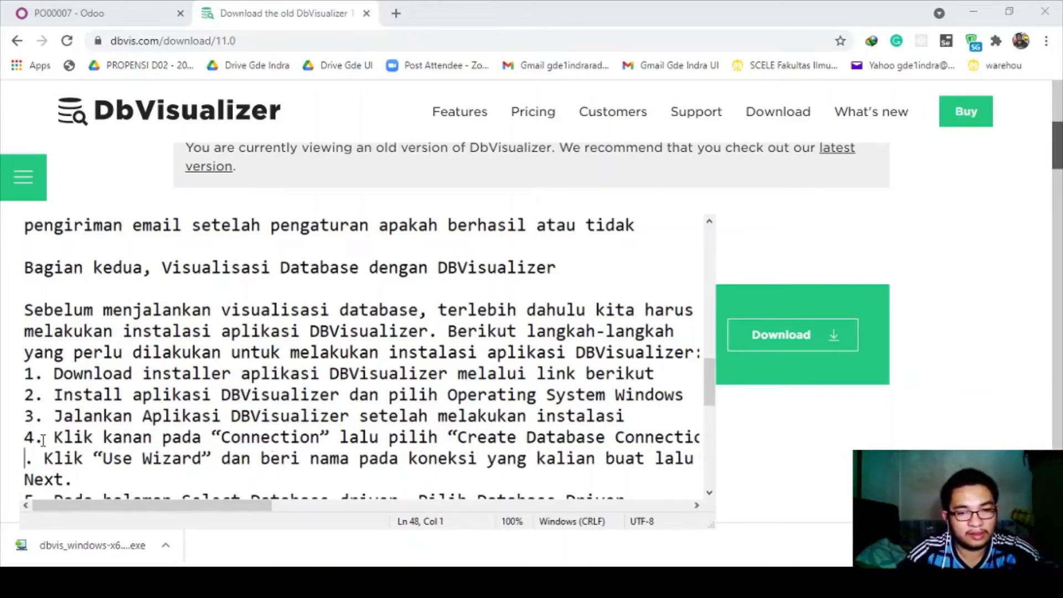
{"action": "type", "text": "5"}
{"action": "scroll", "coordinate": [42, 440], "scroll_direction": "down", "scroll_amount": 2}
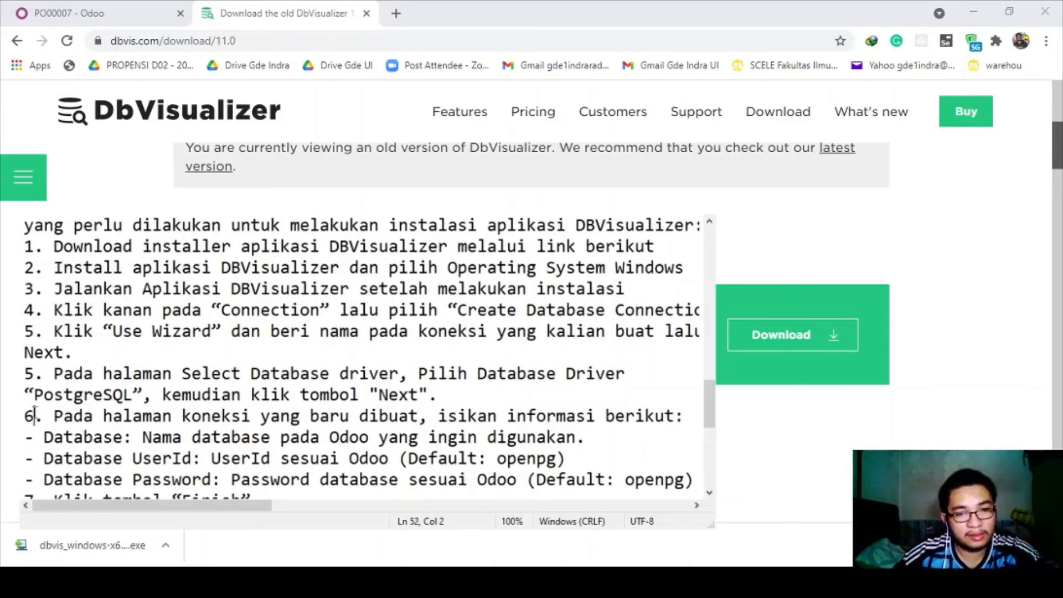
{"action": "key", "text": "Down"}
{"action": "key", "text": "Down"}
{"action": "key", "text": "BackSpace"}
{"action": "type", "text": "6"}
{"action": "key", "text": "Down"}
{"action": "key", "text": "Down"}
{"action": "key", "text": "BackSpace"}
{"action": "type", "text": "7"}
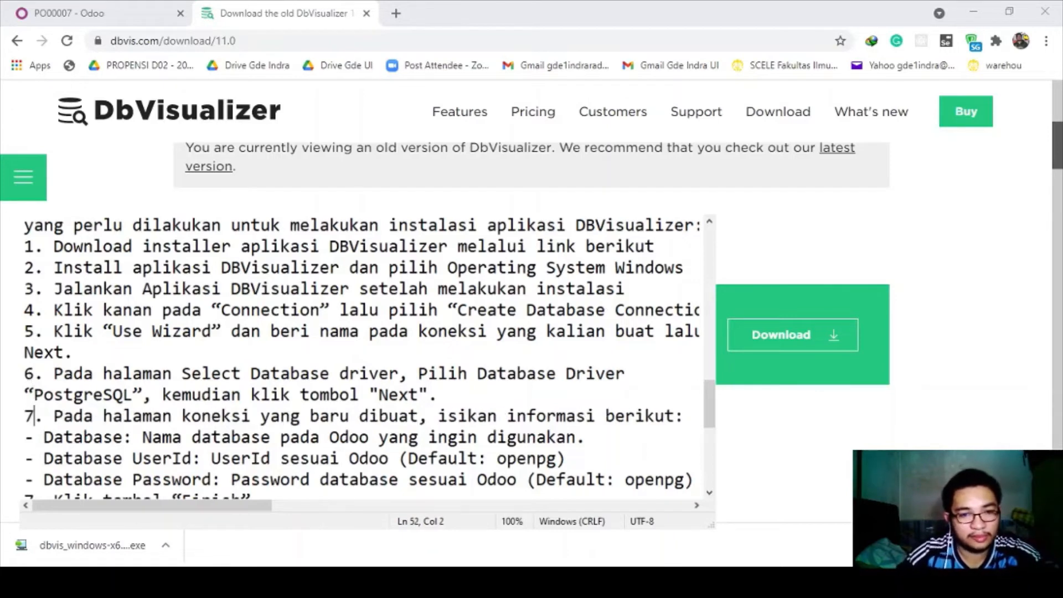
{"action": "key", "text": "Down"}
{"action": "key", "text": "Down"}
{"action": "key", "text": "Down"}
{"action": "key", "text": "Down"}
{"action": "key", "text": "BackSpace"}
{"action": "type", "text": "8"}
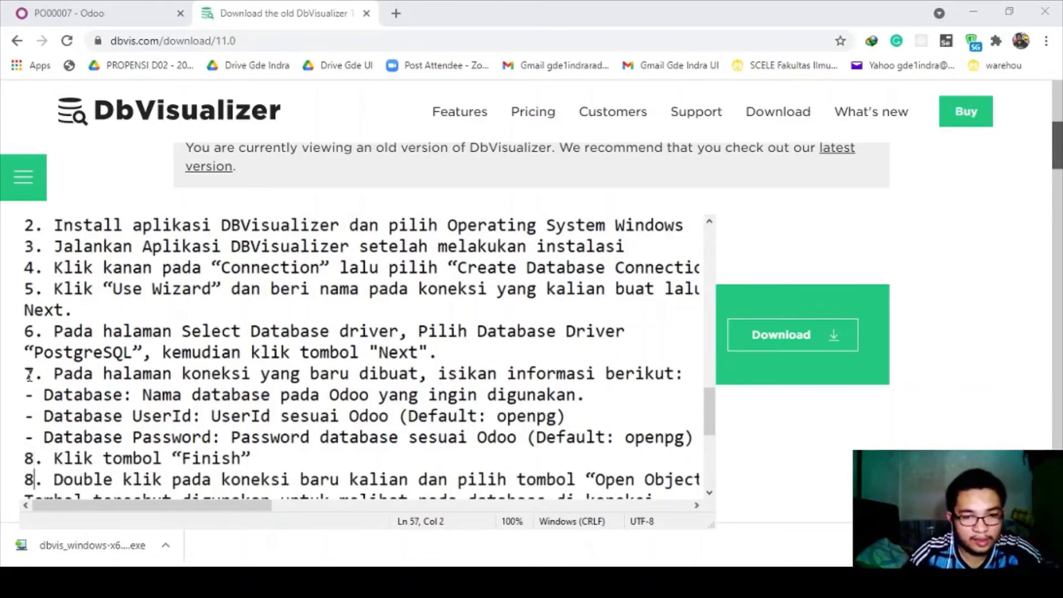
{"action": "key", "text": "Down"}
{"action": "key", "text": "BackSpace"}
{"action": "type", "text": "9"}
{"action": "key", "text": "Down"}
{"action": "key", "text": "Down"}
{"action": "key", "text": "Down"}
{"action": "key", "text": "Down"}
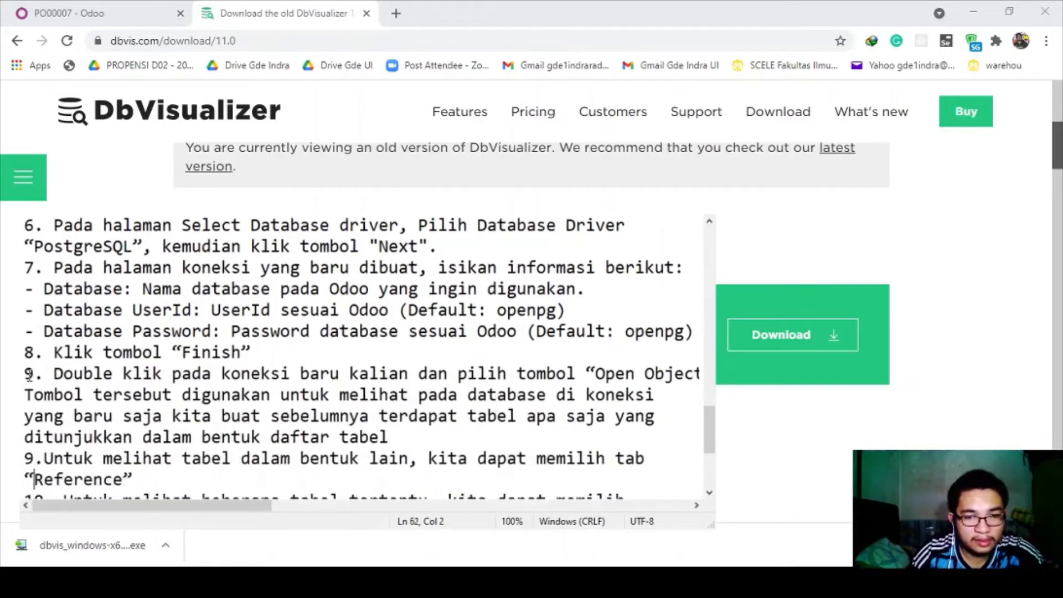
{"action": "key", "text": "BackSpace"}
{"action": "type", "text": "10"}
{"action": "key", "text": "Down"}
{"action": "key", "text": "Down"}
{"action": "key", "text": "BackSpace"}
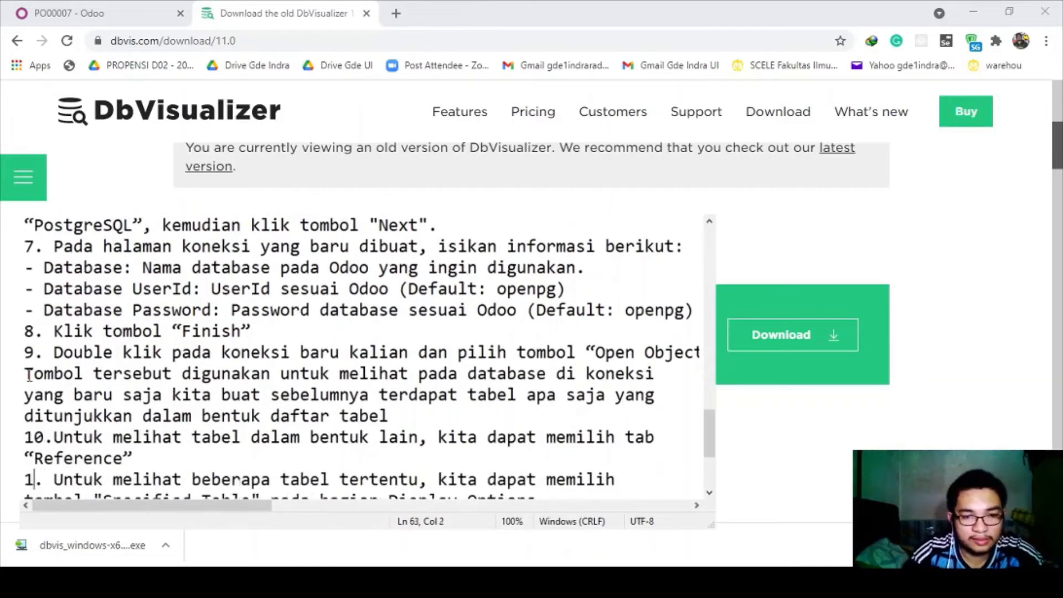
{"action": "type", "text": "1"}
{"action": "key", "text": "Down"}
{"action": "key", "text": "Down"}
{"action": "key", "text": "BackSpace"}
{"action": "type", "text": "2"}
{"action": "key", "text": "Down"}
{"action": "key", "text": "Down"}
{"action": "key", "text": "Down"}
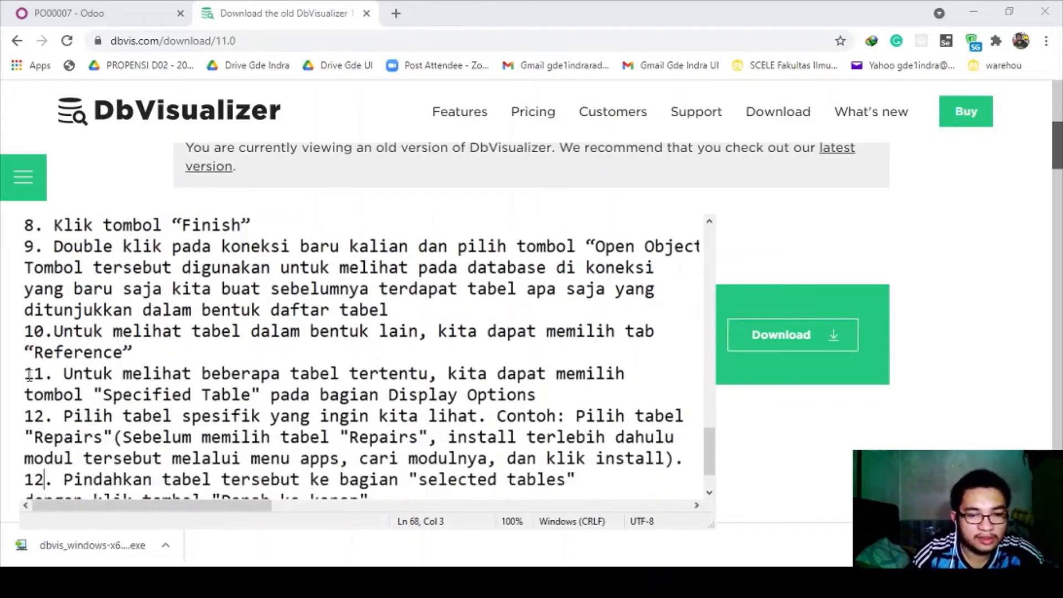
{"action": "key", "text": "BackSpace"}
{"action": "type", "text": "3"}
{"action": "key", "text": "Down"}
{"action": "key", "text": "Down"}
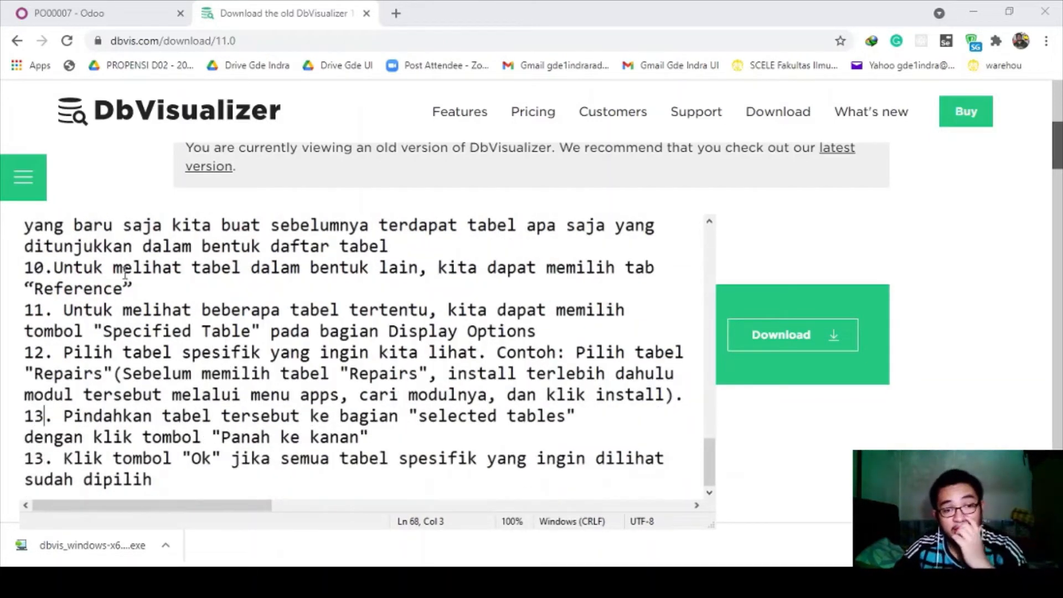
{"action": "key", "text": "BackSpace"}
{"action": "type", "text": "4"}
{"action": "scroll", "coordinate": [156, 272], "scroll_direction": "up", "scroll_amount": 18}
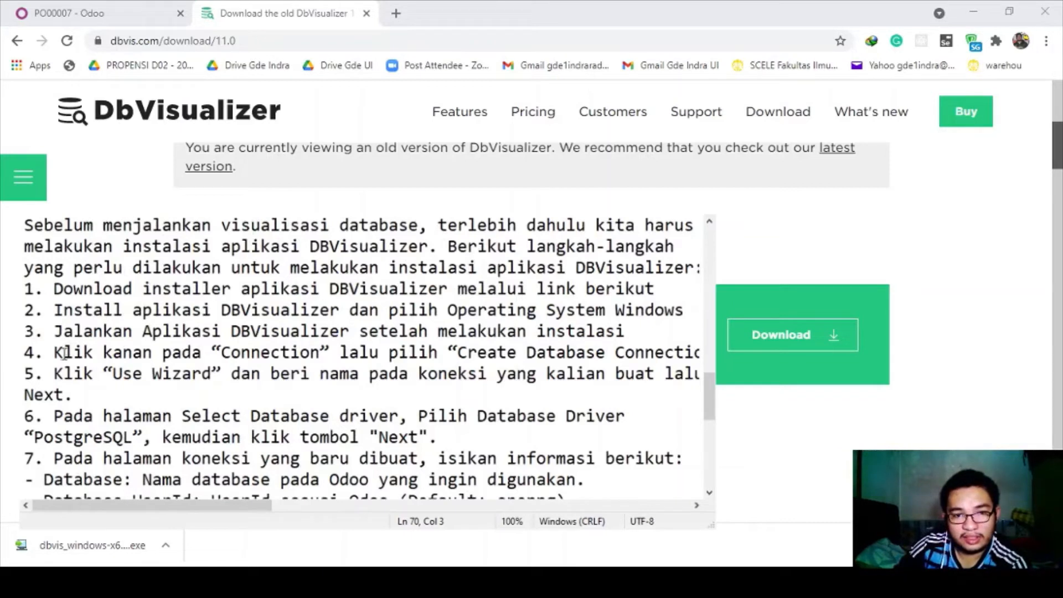
- Review notes steps 4–6, highlighting the create-connection and Use Wizard instructions
{"action": "left_click_drag", "start_coordinate": [53, 352], "coordinate": [478, 353]}
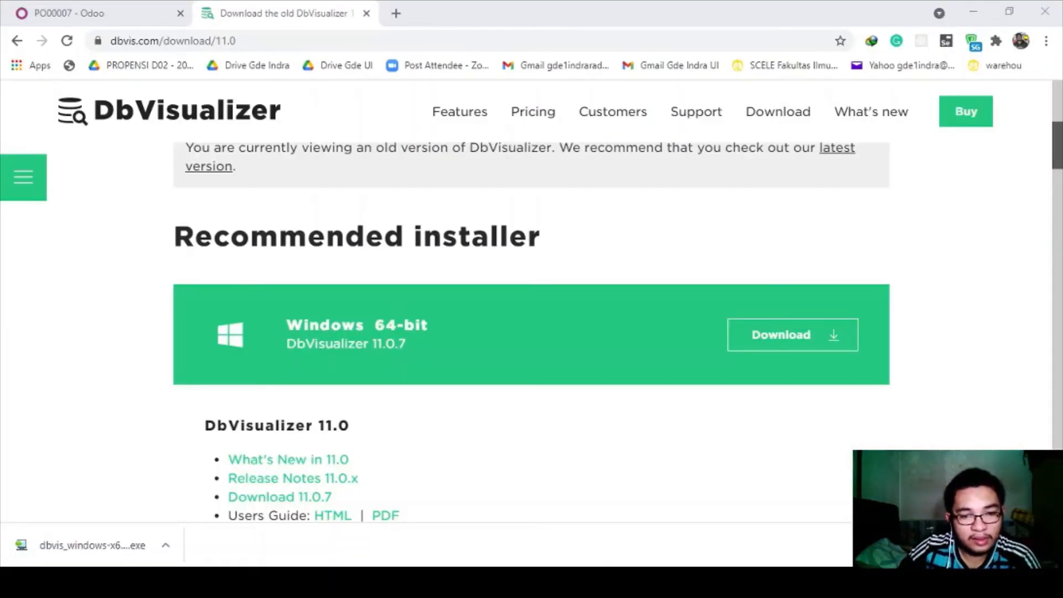
{"action": "left_click", "coordinate": [260, 581]}
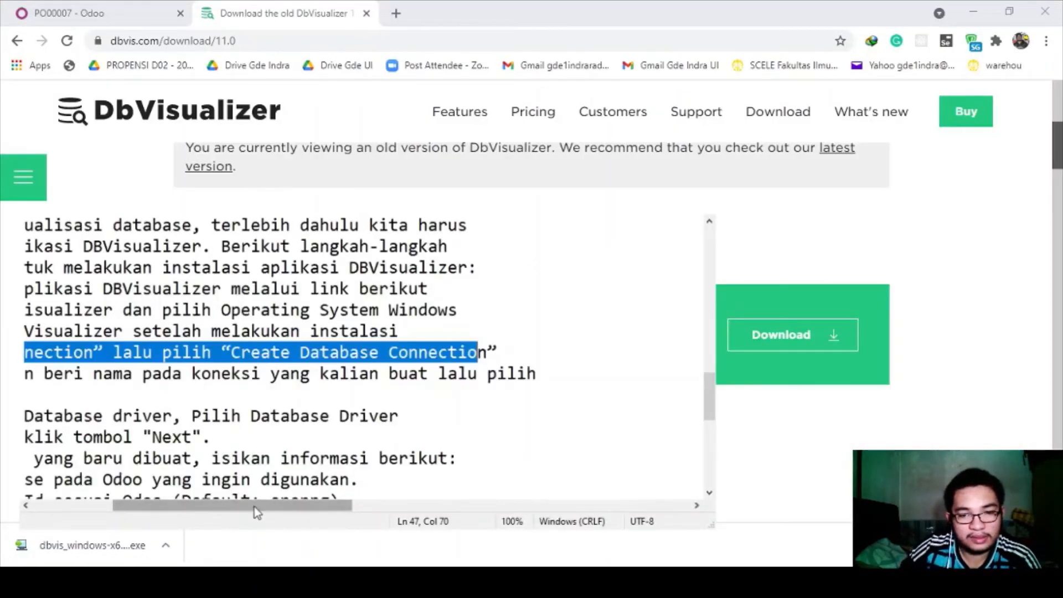
{"action": "left_click_drag", "start_coordinate": [254, 506], "coordinate": [173, 506]}
{"action": "left_click", "coordinate": [172, 415]}
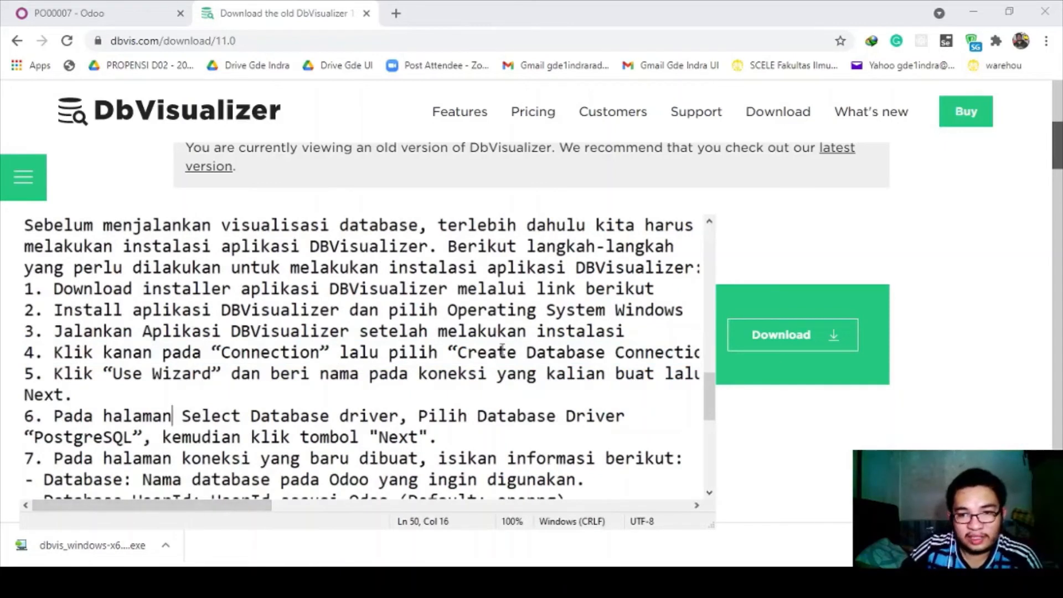
{"action": "left_click", "coordinate": [193, 378]}
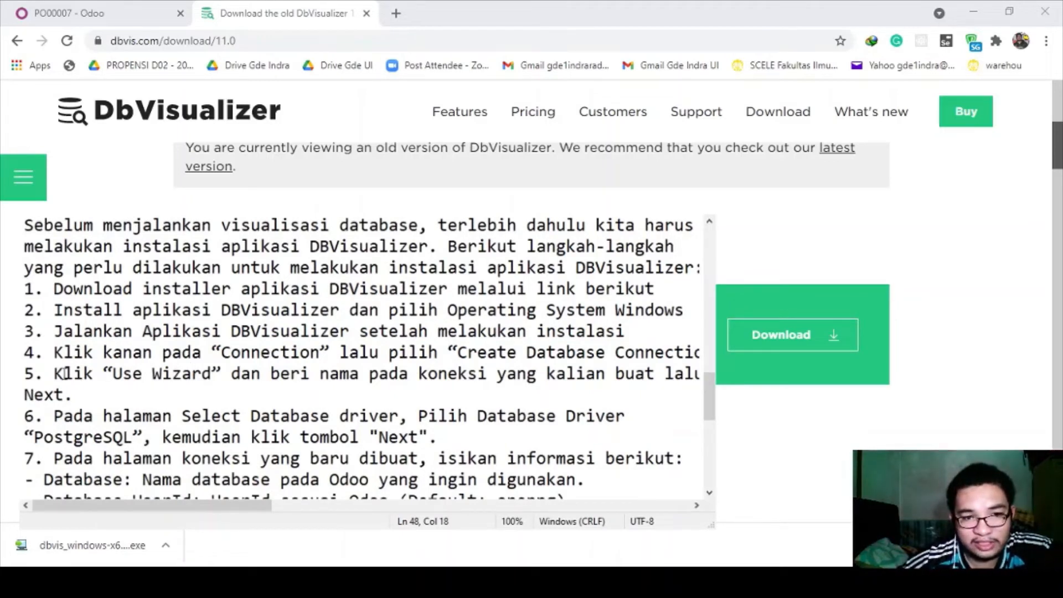
{"action": "left_click_drag", "start_coordinate": [113, 374], "coordinate": [223, 373]}
{"action": "left_click", "coordinate": [222, 374]}
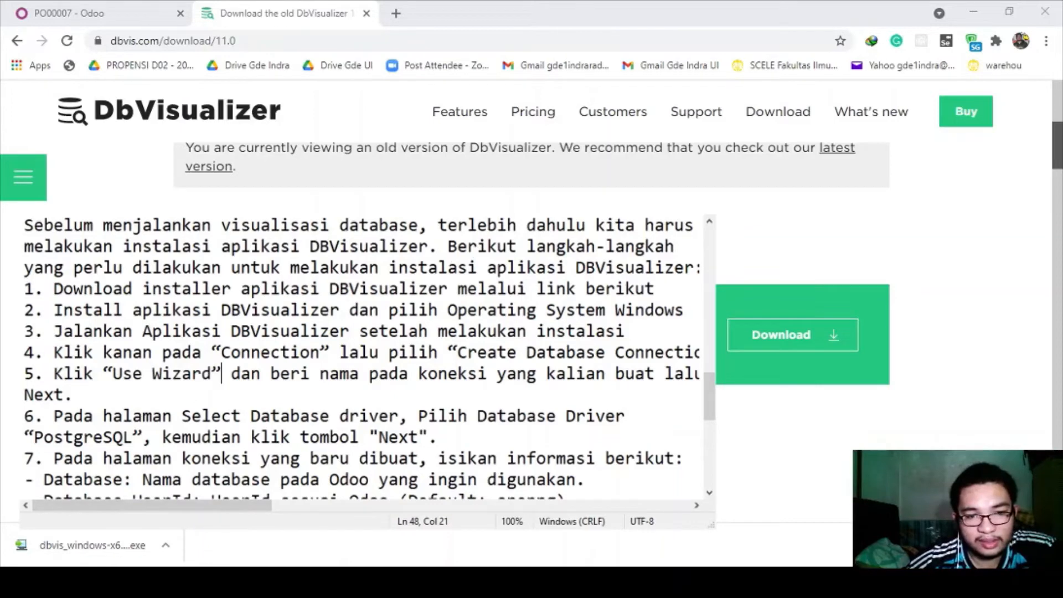
{"action": "key", "text": "alt+Tab"}
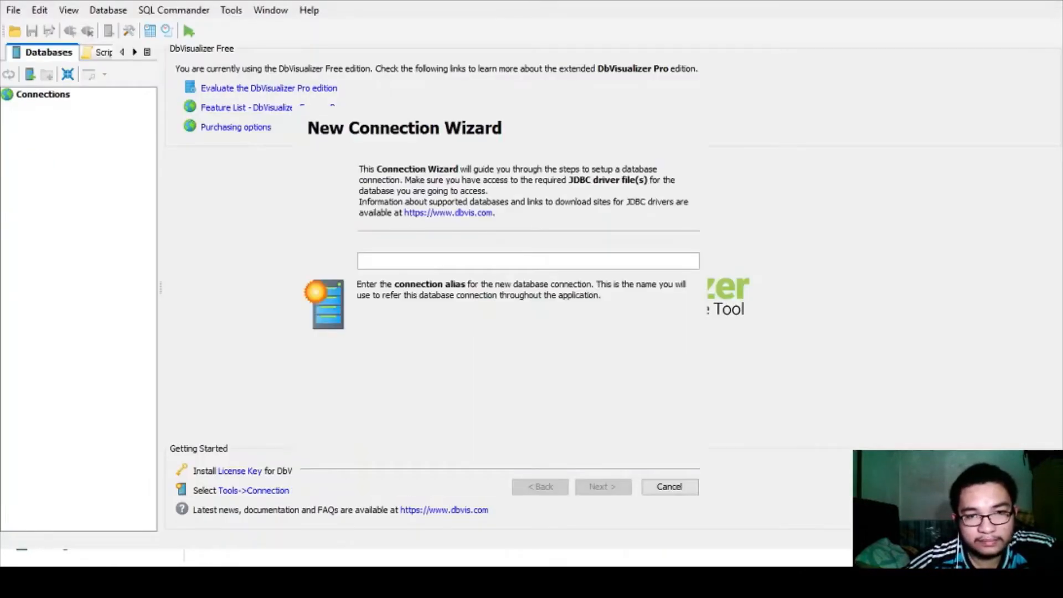
- Type 'Repairs Table' into the wizard's connection alias field, correcting a typo along the way
{"action": "left_click", "coordinate": [383, 259]}
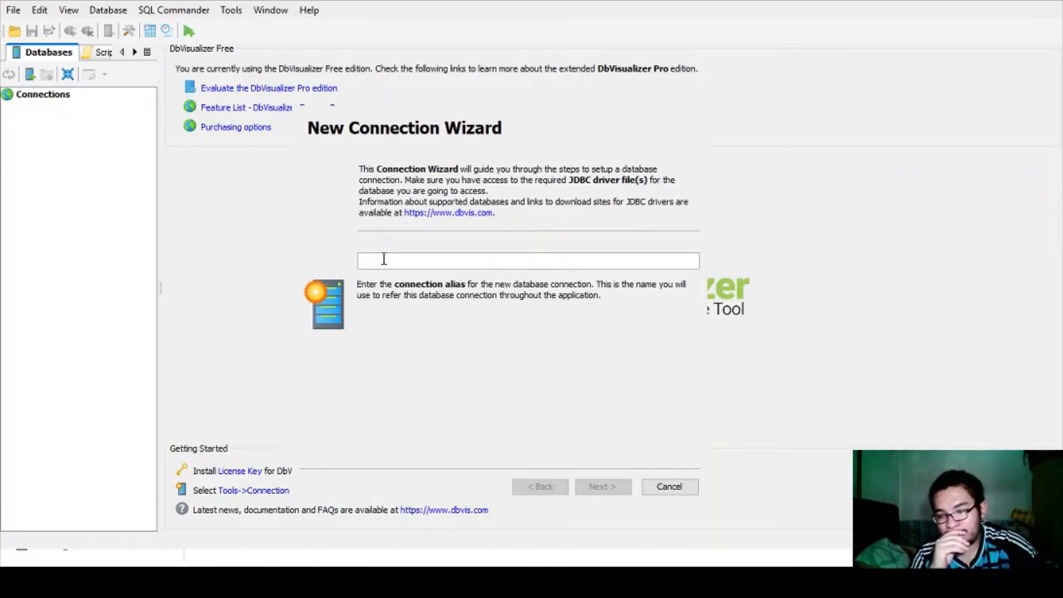
{"action": "type", "text": "Report"}
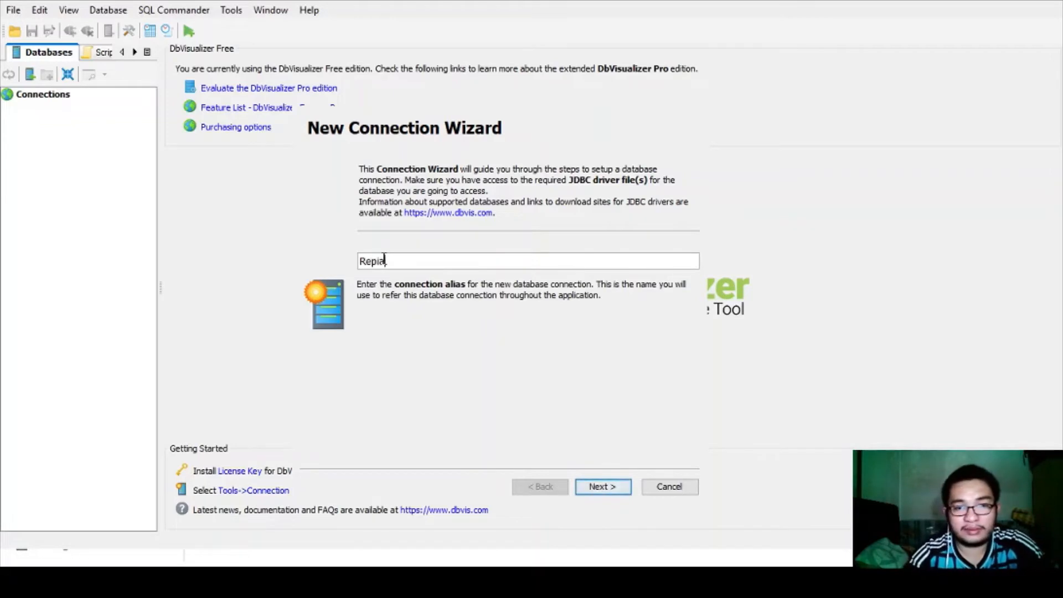
{"action": "key", "text": "BackSpace"}
{"action": "key", "text": "BackSpace"}
{"action": "key", "text": "BackSpace"}
{"action": "type", "text": "airs "}
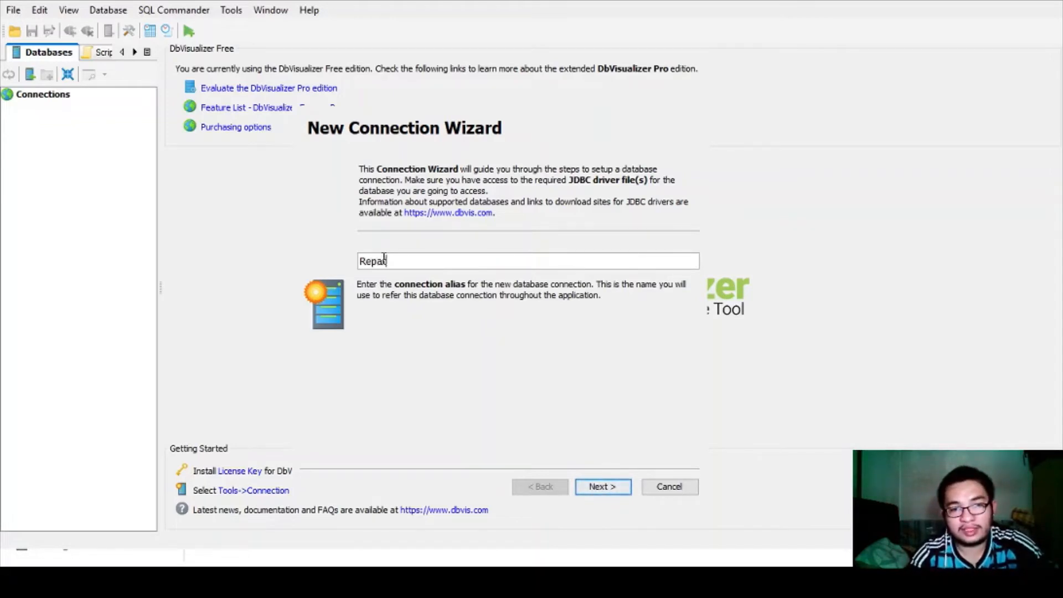
{"action": "type", "text": "Table"}
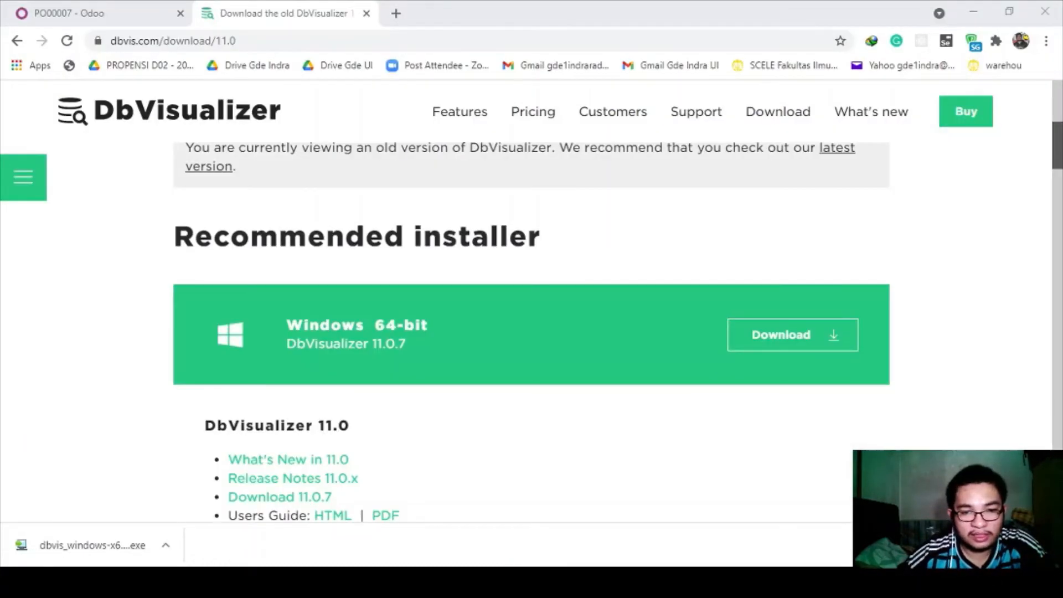
- Read notes steps 4–6: creating the connection, Use Wizard, and choosing the PostgreSQL driver
{"action": "key", "text": "alt+Tab"}
{"action": "left_click", "coordinate": [151, 419]}
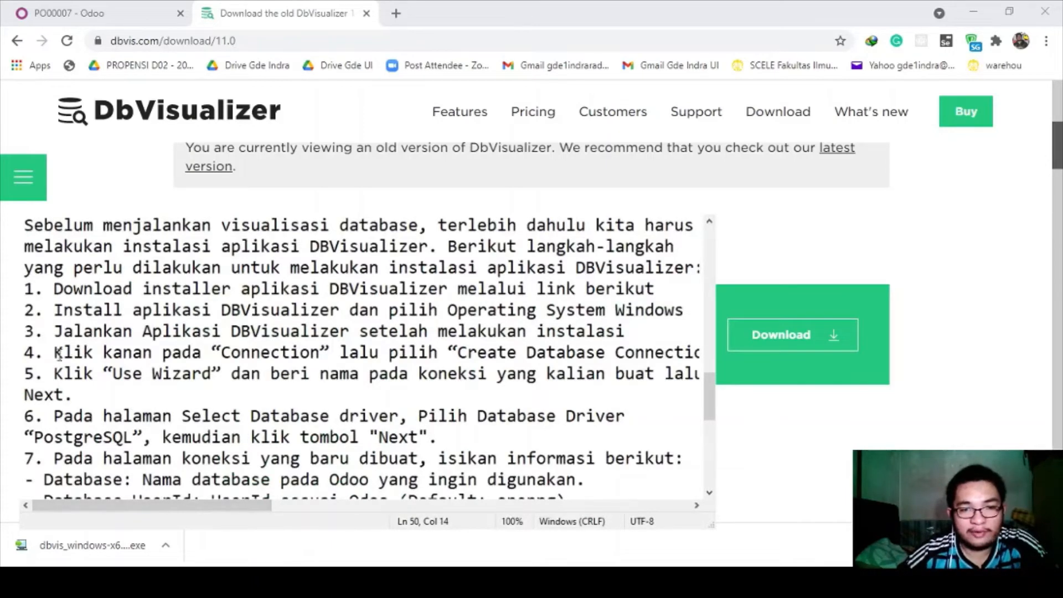
{"action": "left_click_drag", "start_coordinate": [59, 354], "coordinate": [677, 354]}
{"action": "left_click", "coordinate": [168, 390]}
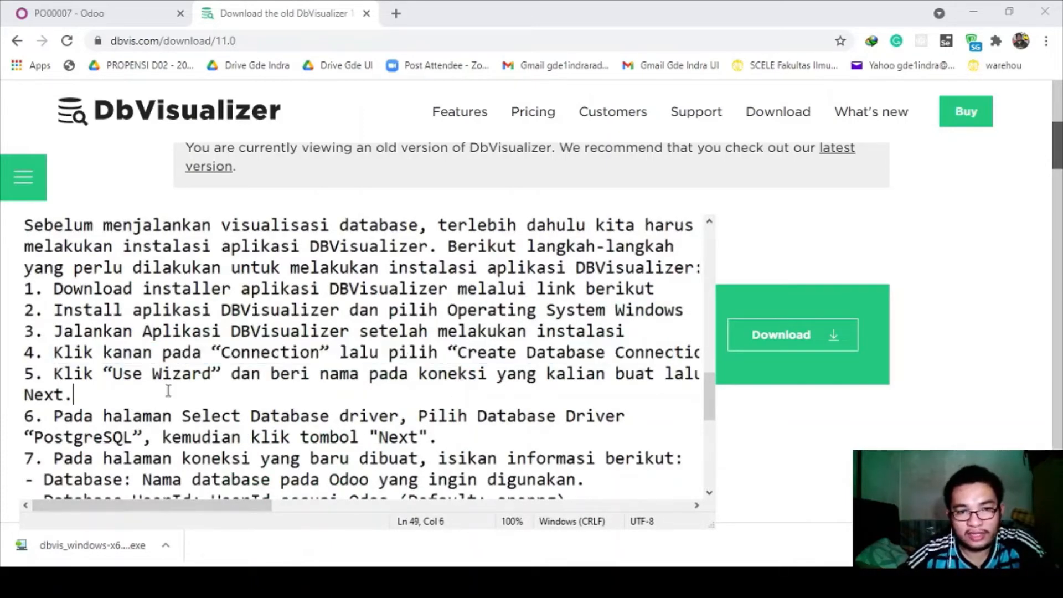
{"action": "left_click_drag", "start_coordinate": [103, 374], "coordinate": [303, 374]}
{"action": "left_click", "coordinate": [339, 373]}
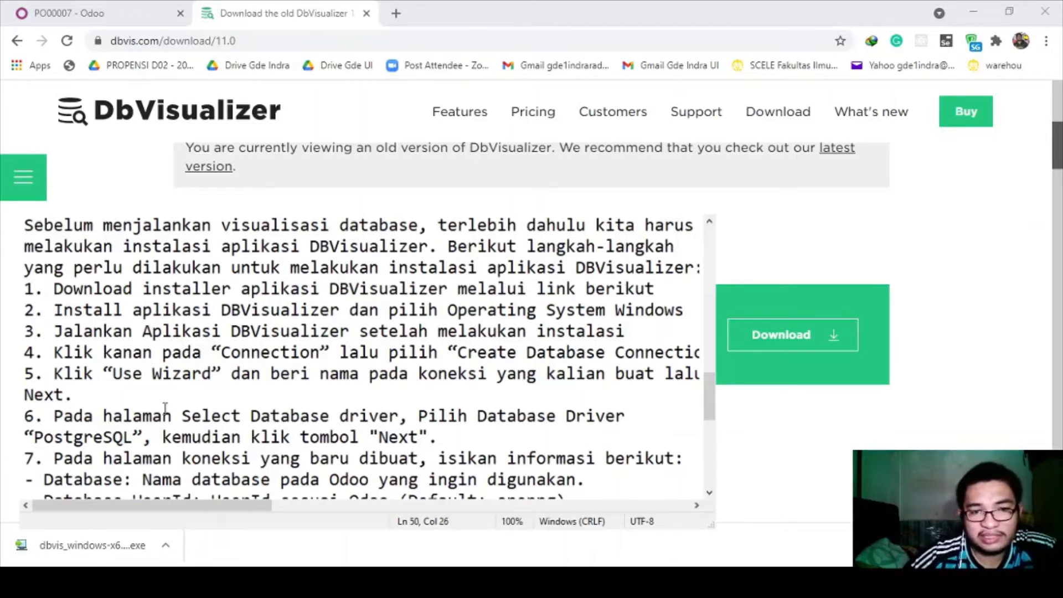
{"action": "left_click", "coordinate": [92, 403]}
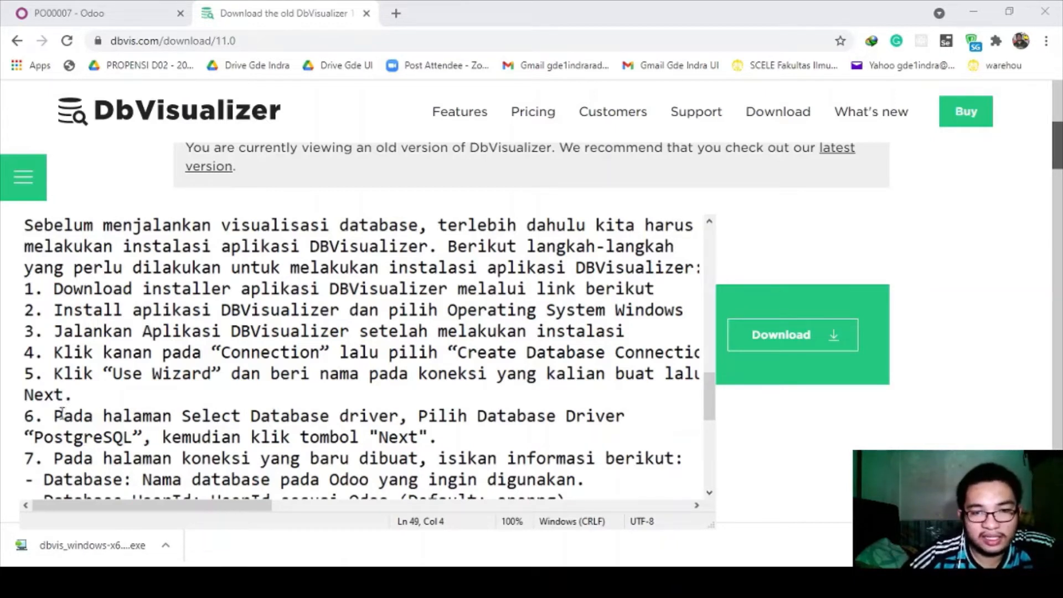
{"action": "double_click", "coordinate": [72, 415]}
{"action": "left_click_drag", "start_coordinate": [103, 416], "coordinate": [399, 415]}
{"action": "left_click", "coordinate": [399, 415]}
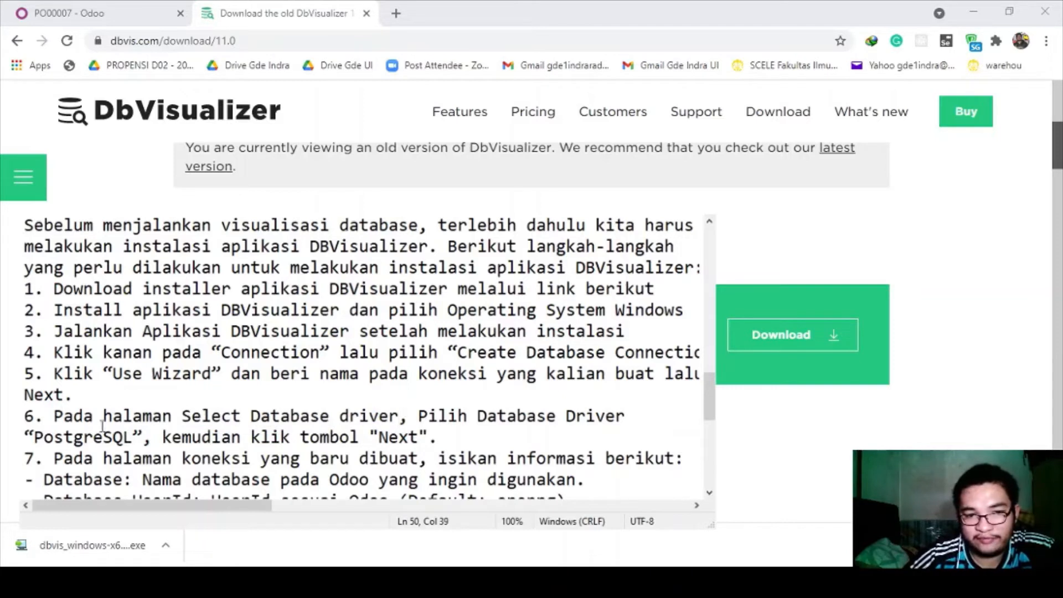
{"action": "left_click_drag", "start_coordinate": [25, 436], "coordinate": [437, 437]}
{"action": "left_click", "coordinate": [438, 437]}
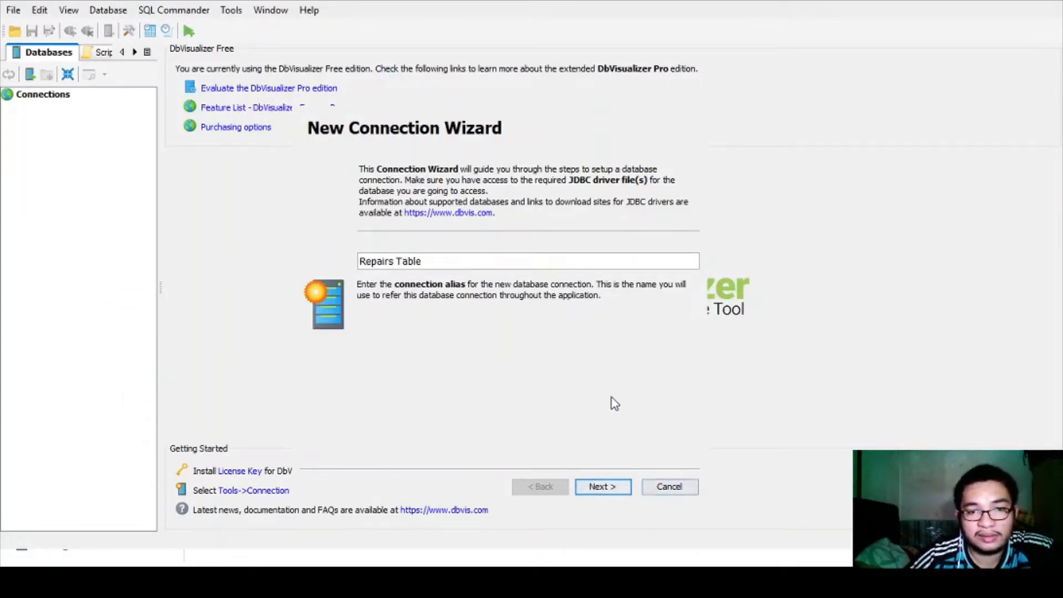
- Choose PostgreSQL as the database driver and finish creating the Repairs Table connection
{"action": "left_click", "coordinate": [601, 486]}
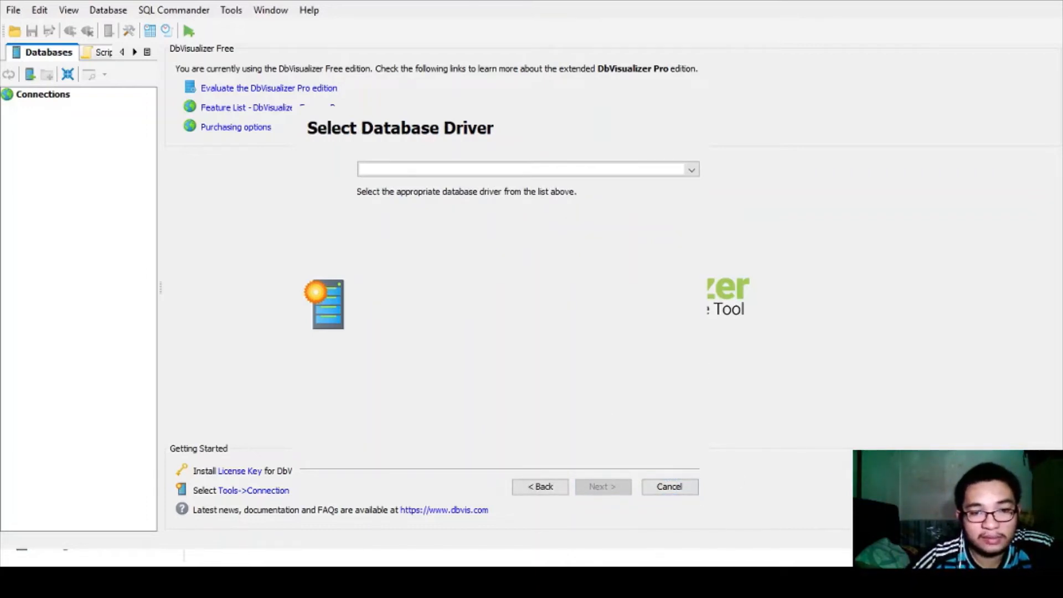
{"action": "key", "text": "alt+Tab"}
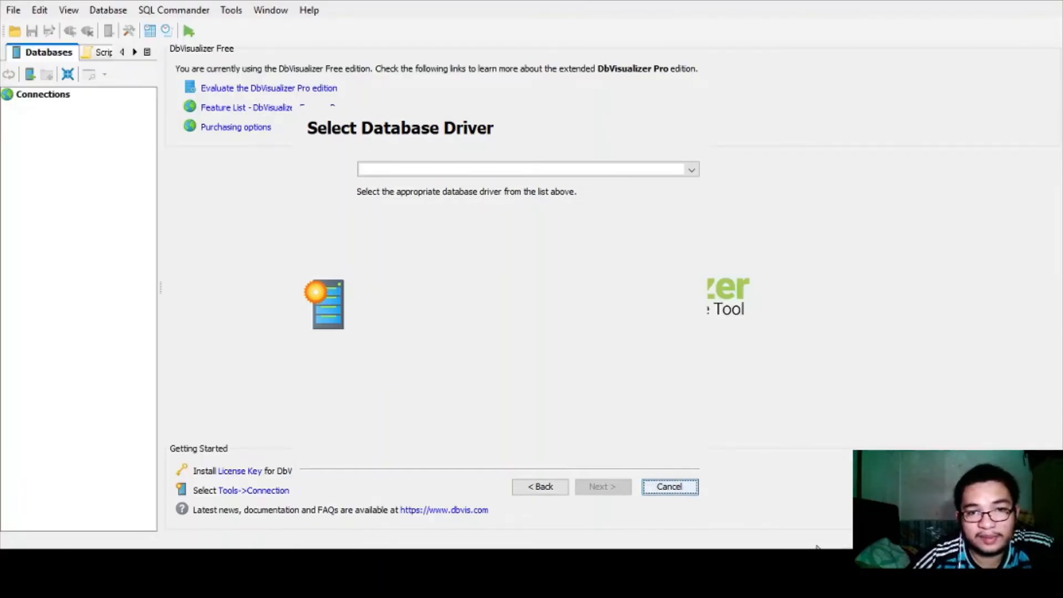
{"action": "left_click", "coordinate": [475, 172]}
{"action": "scroll", "coordinate": [443, 277], "scroll_direction": "down", "scroll_amount": 5}
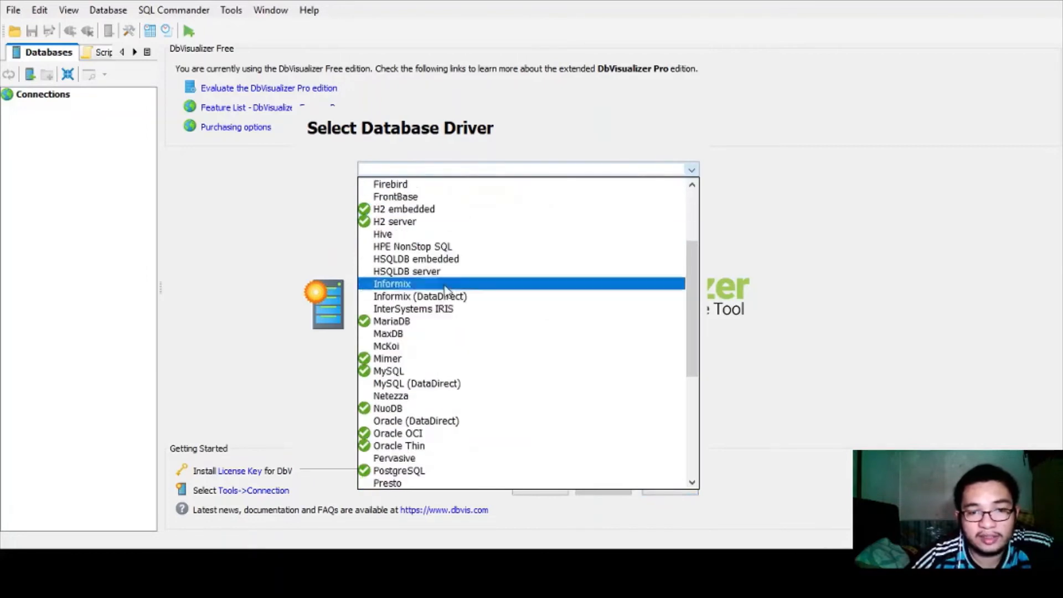
{"action": "left_click", "coordinate": [410, 393]}
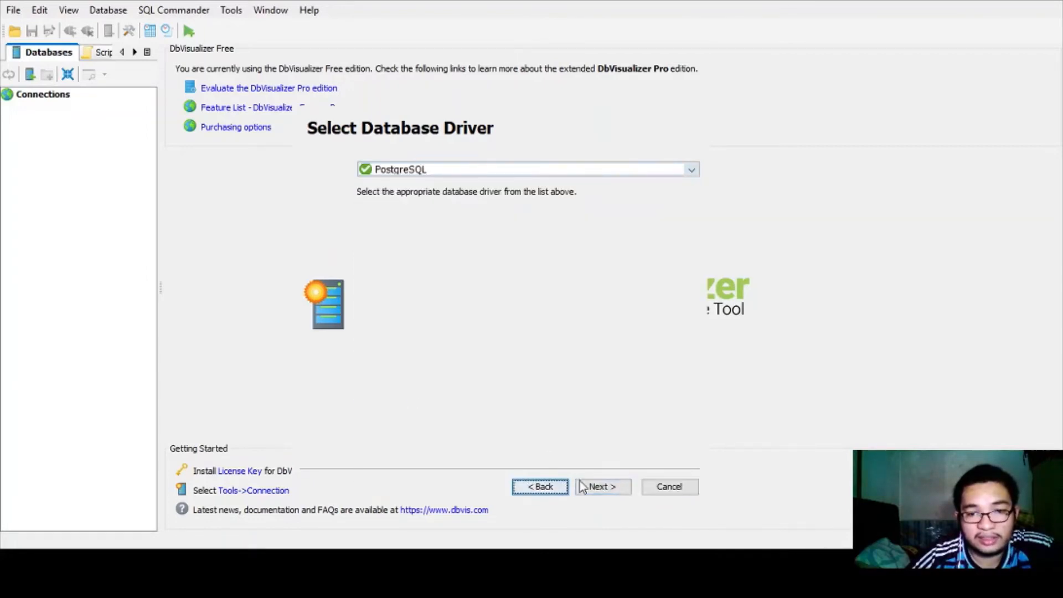
{"action": "left_click", "coordinate": [602, 487]}
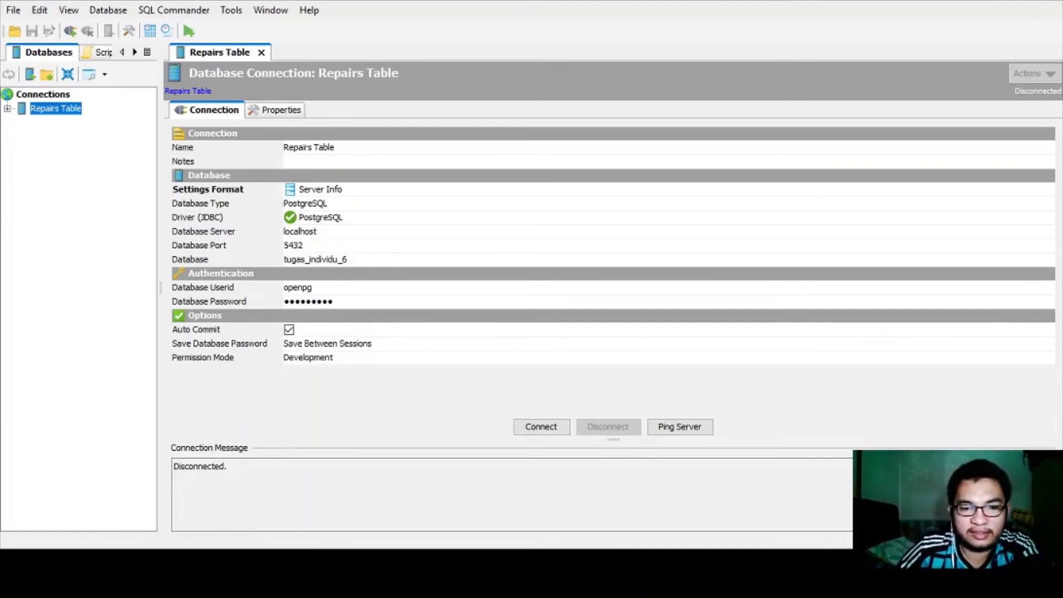
{"action": "key", "text": "alt+Tab"}
{"action": "left_click", "coordinate": [334, 374]}
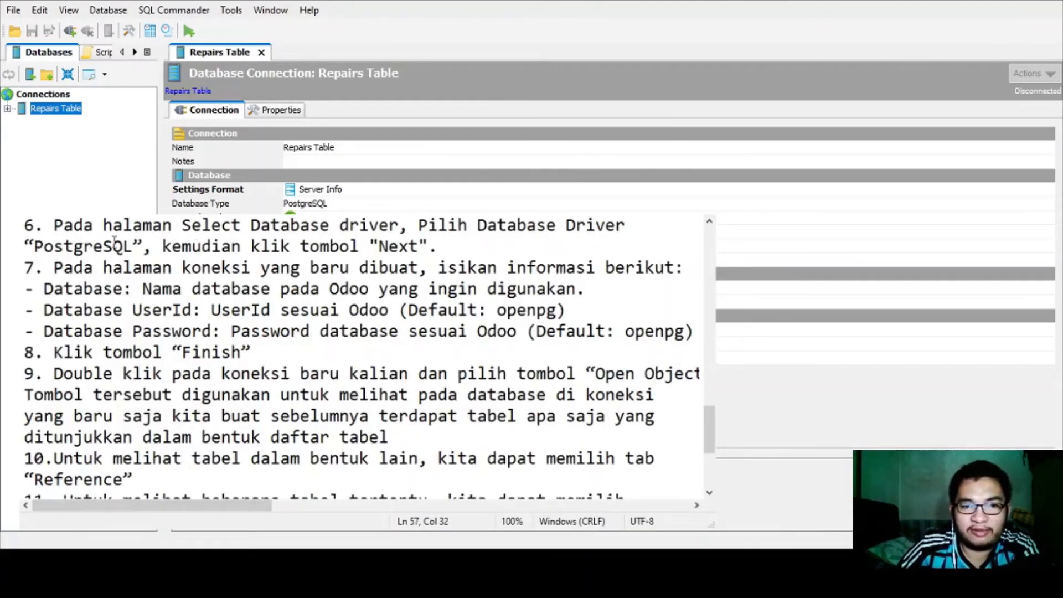
- Review the driver step and step 7's Database and UserId lines, including the default user id
{"action": "left_click_drag", "start_coordinate": [26, 246], "coordinate": [409, 246]}
{"action": "left_click", "coordinate": [409, 246]}
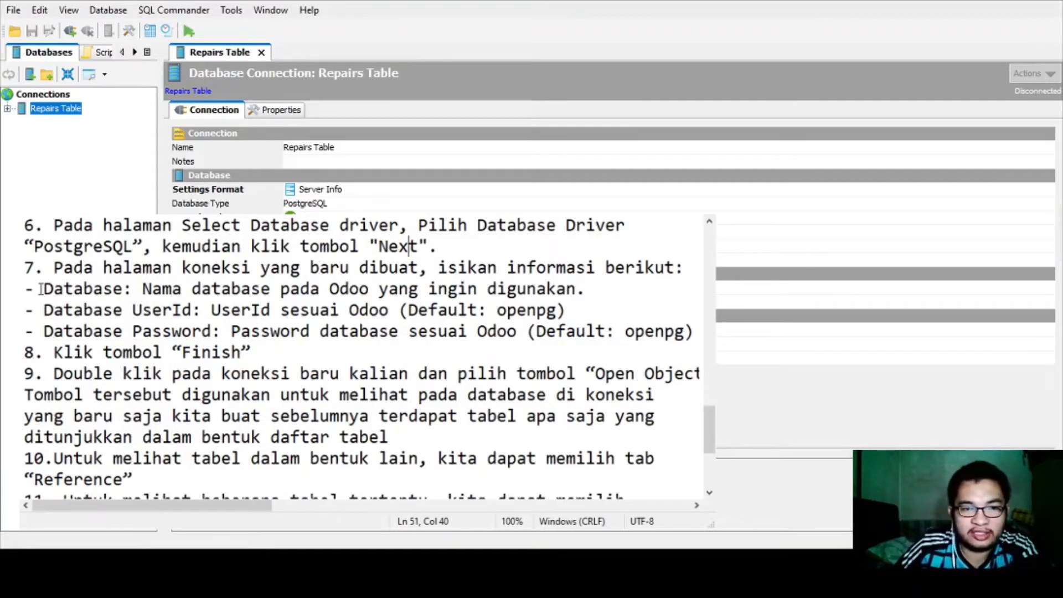
{"action": "left_click_drag", "start_coordinate": [25, 289], "coordinate": [142, 288]}
{"action": "left_click", "coordinate": [122, 310]}
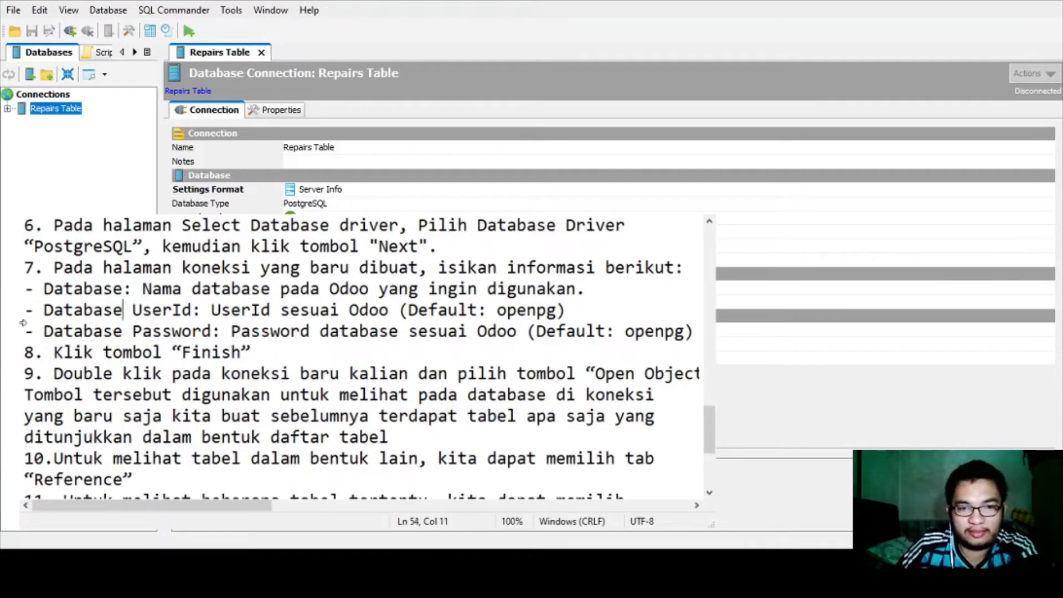
{"action": "left_click_drag", "start_coordinate": [56, 288], "coordinate": [133, 288]}
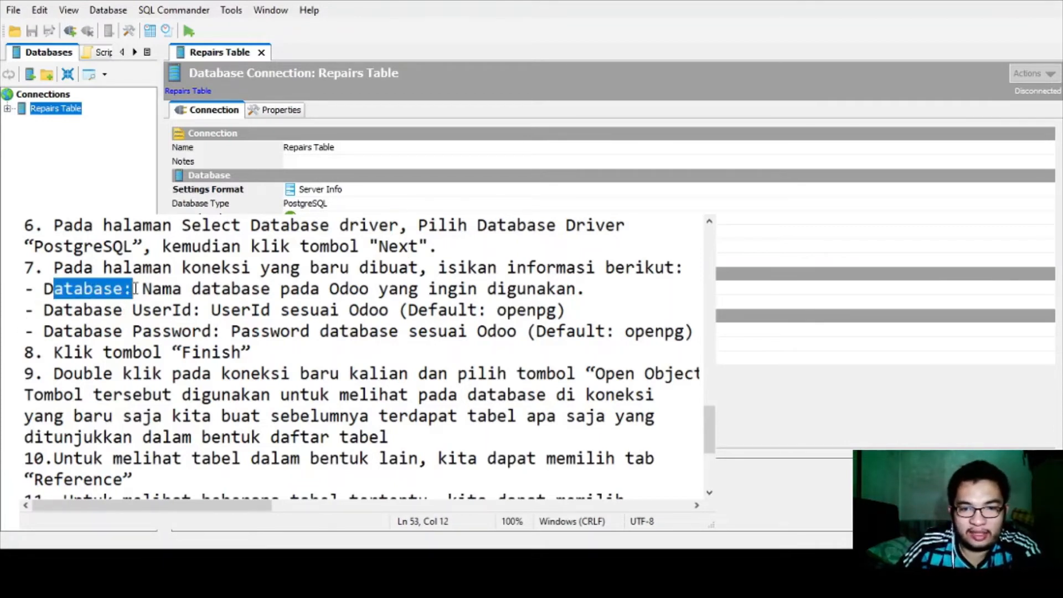
{"action": "left_click", "coordinate": [133, 288]}
{"action": "left_click", "coordinate": [73, 310]}
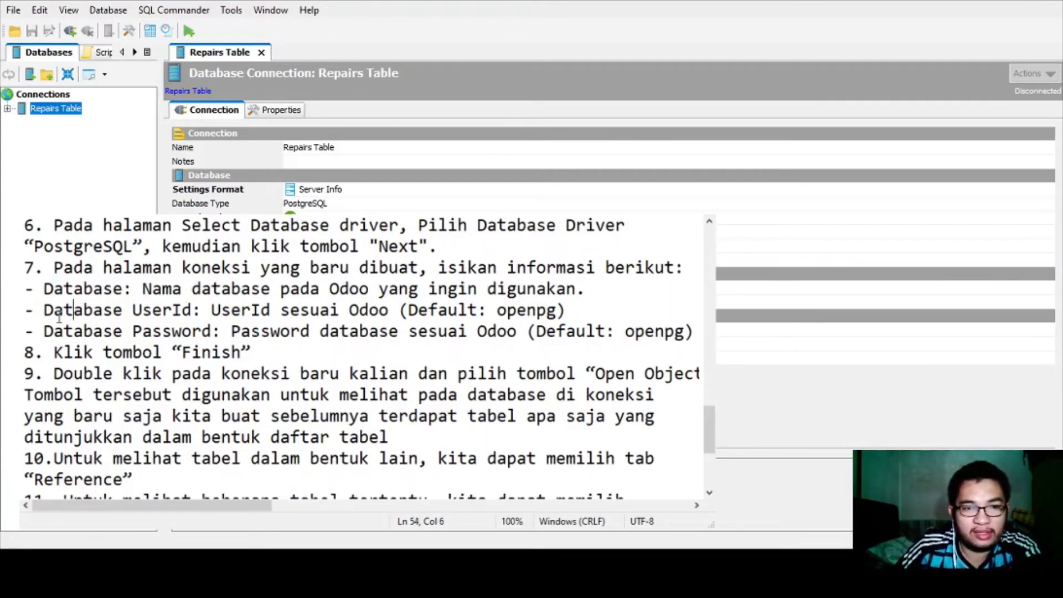
{"action": "left_click", "coordinate": [45, 311]}
{"action": "left_click_drag", "start_coordinate": [46, 311], "coordinate": [322, 310]}
{"action": "left_click", "coordinate": [330, 310]}
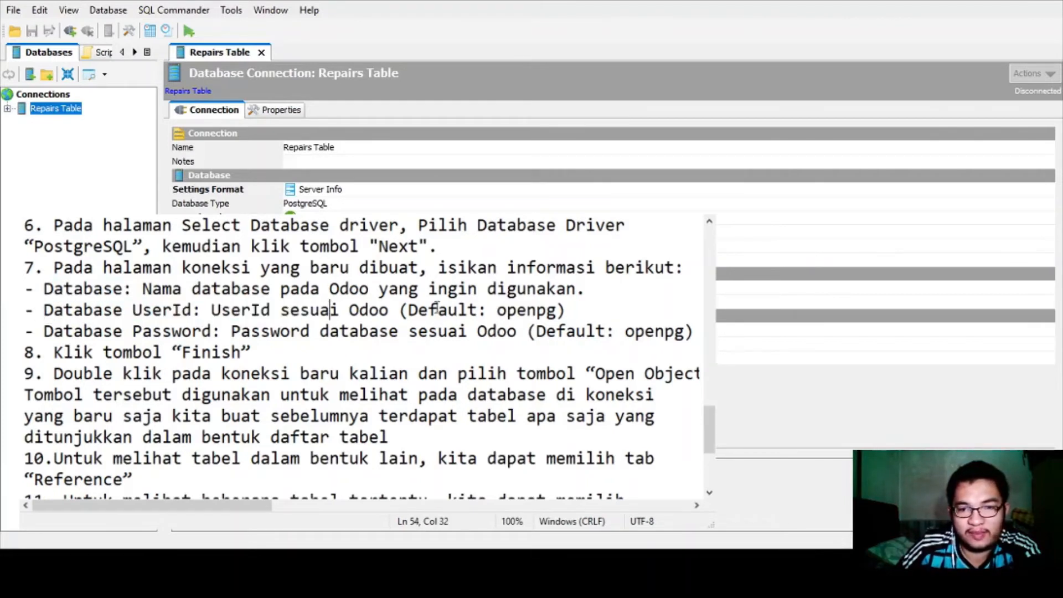
{"action": "left_click_drag", "start_coordinate": [408, 310], "coordinate": [551, 310]}
{"action": "left_click", "coordinate": [557, 310]}
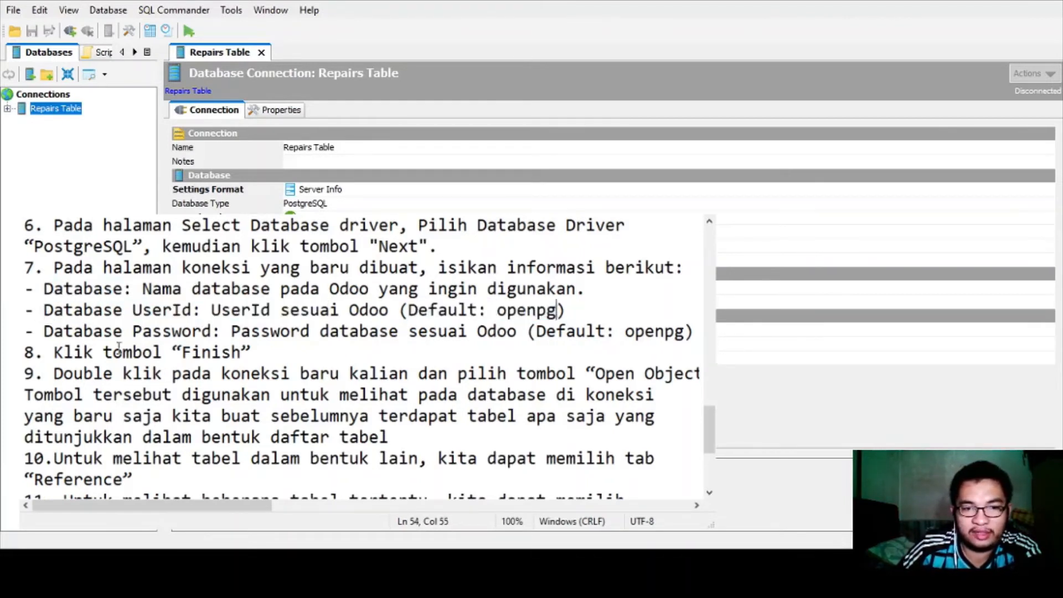
- Correct the default password on step 7's Database Password line by appending 'pwd'
{"action": "left_click_drag", "start_coordinate": [554, 331], "coordinate": [681, 331]}
{"action": "left_click", "coordinate": [685, 331]}
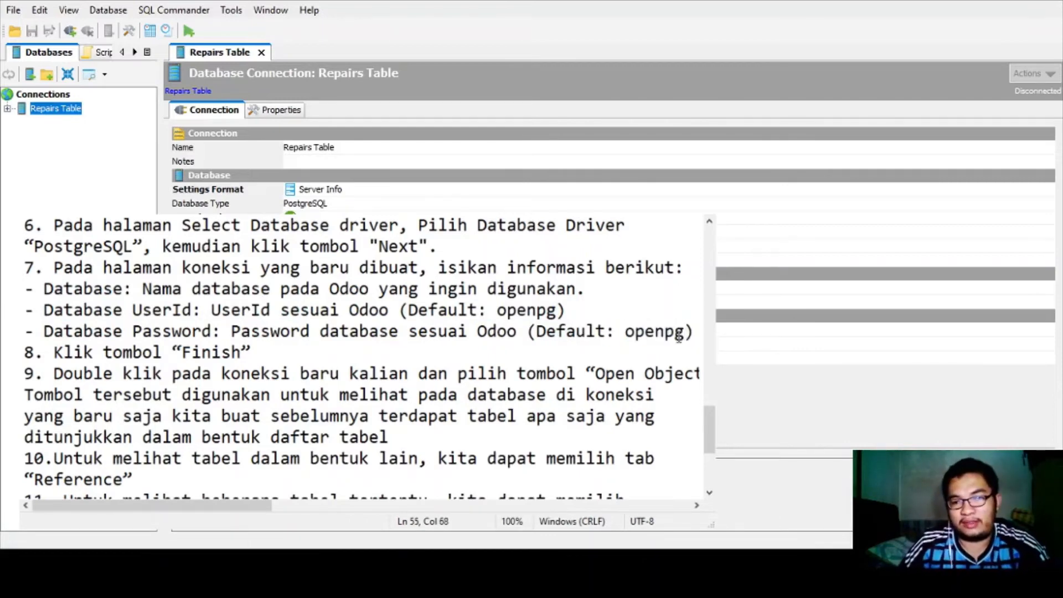
{"action": "type", "text": "pwd"}
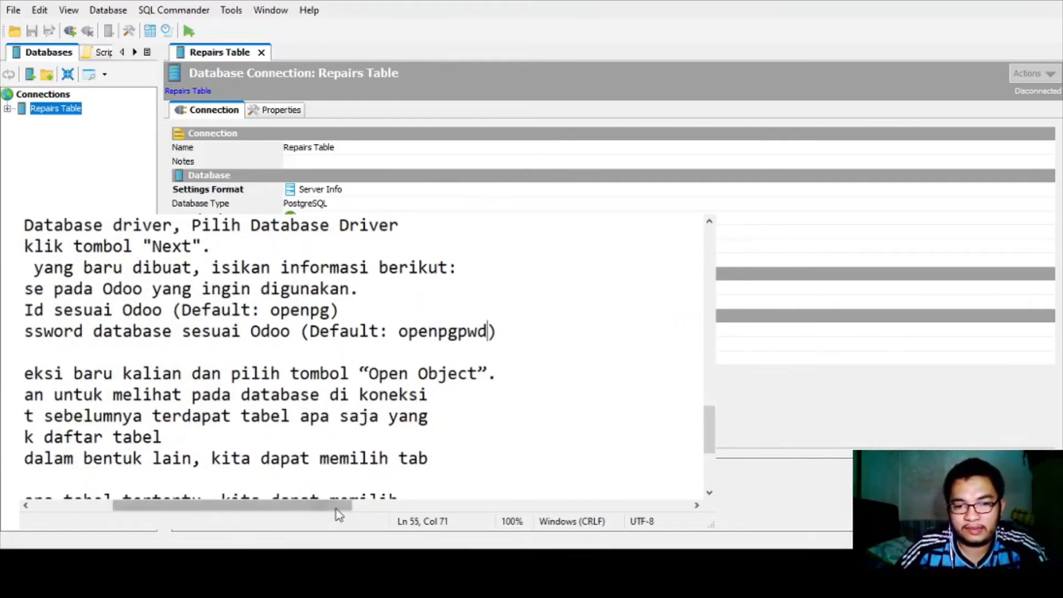
{"action": "left_click_drag", "start_coordinate": [335, 506], "coordinate": [268, 506]}
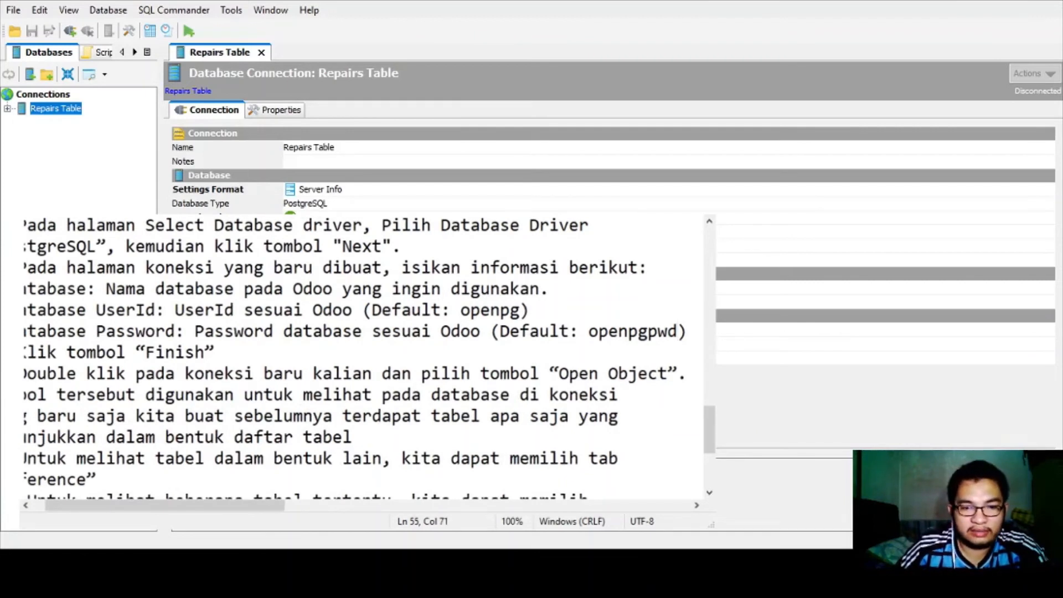
- In the Repairs Table connection details, select the Database Password field and retype the password
{"action": "key", "text": "alt+Tab"}
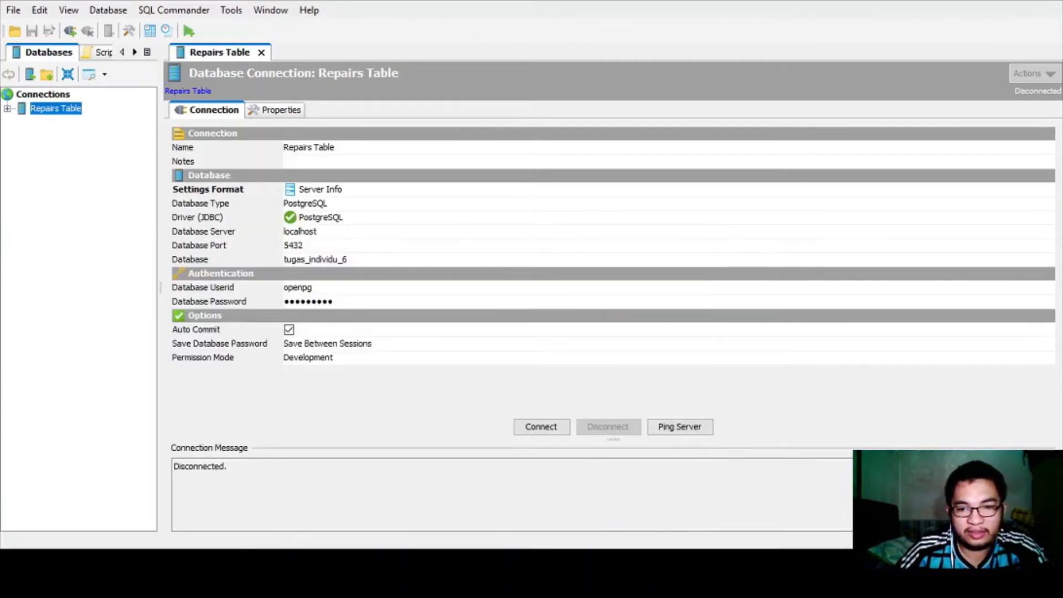
{"action": "left_click", "coordinate": [312, 259]}
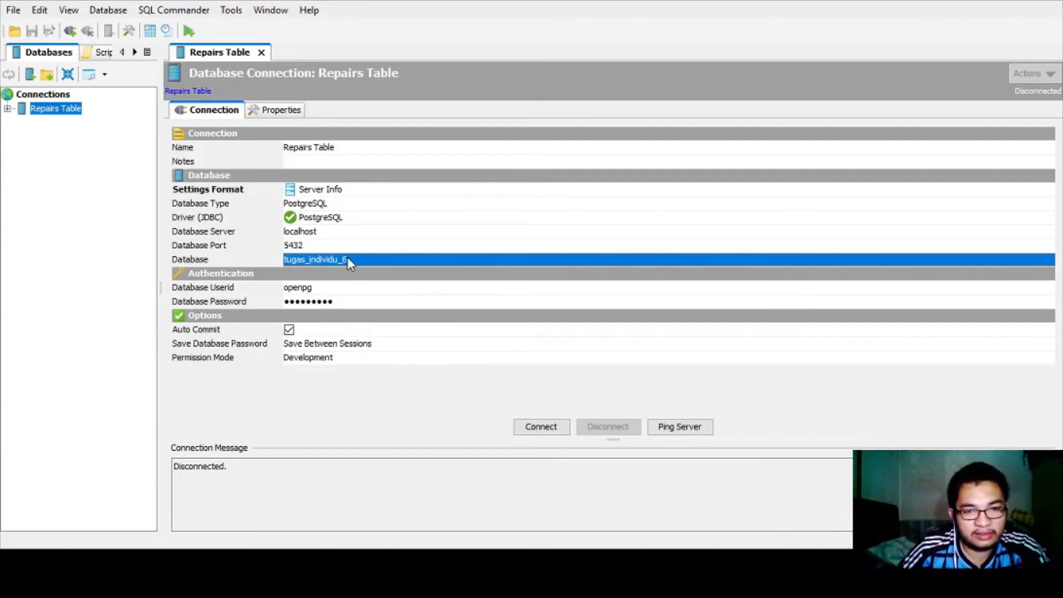
{"action": "double_click", "coordinate": [325, 288]}
{"action": "left_click", "coordinate": [356, 300]}
{"action": "left_click", "coordinate": [355, 300]}
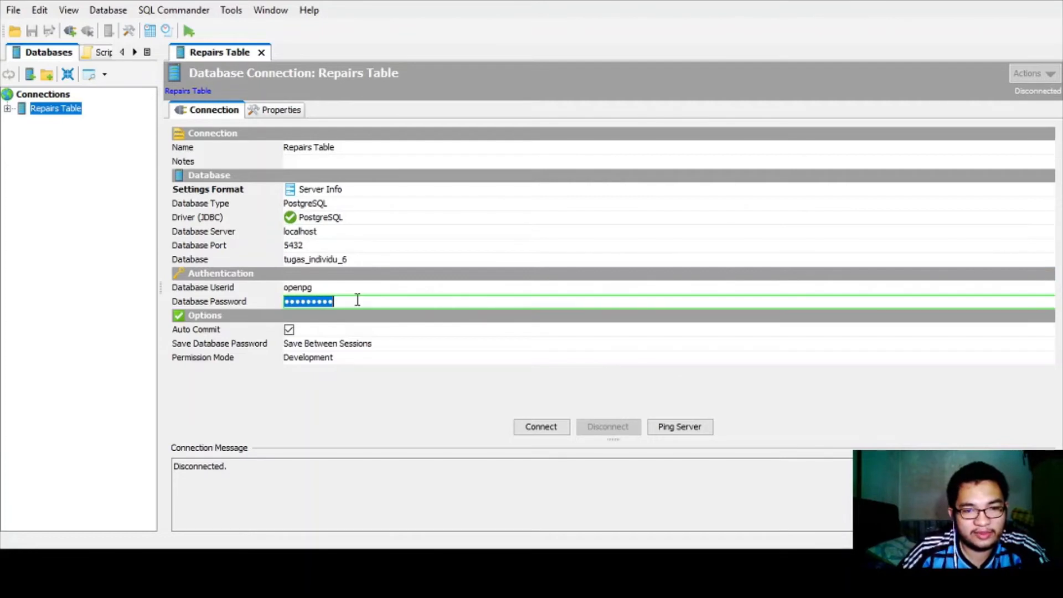
{"action": "type", "text": "****"}
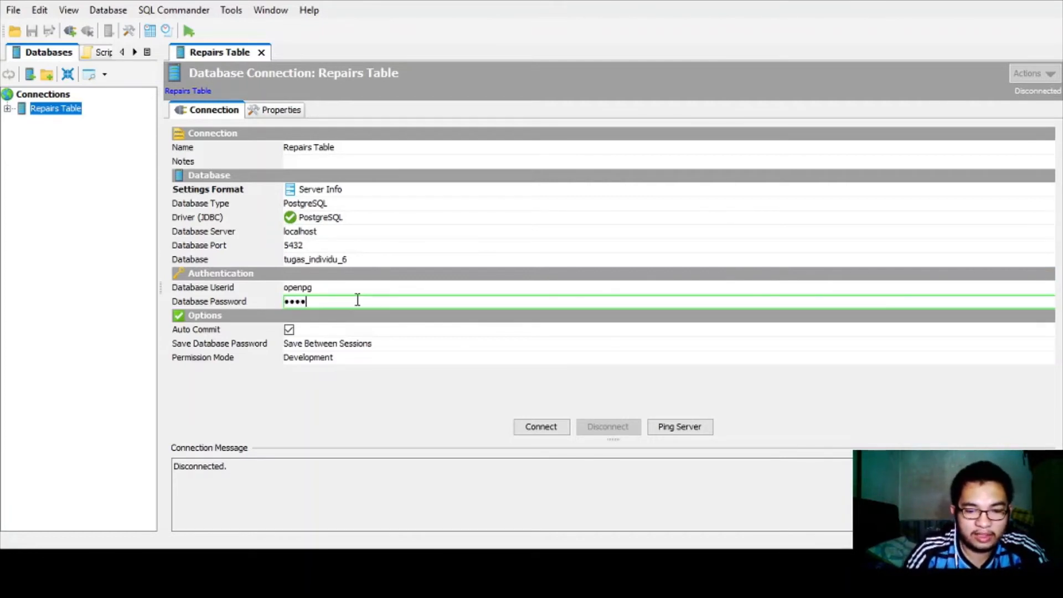
{"action": "type", "text": "*****"}
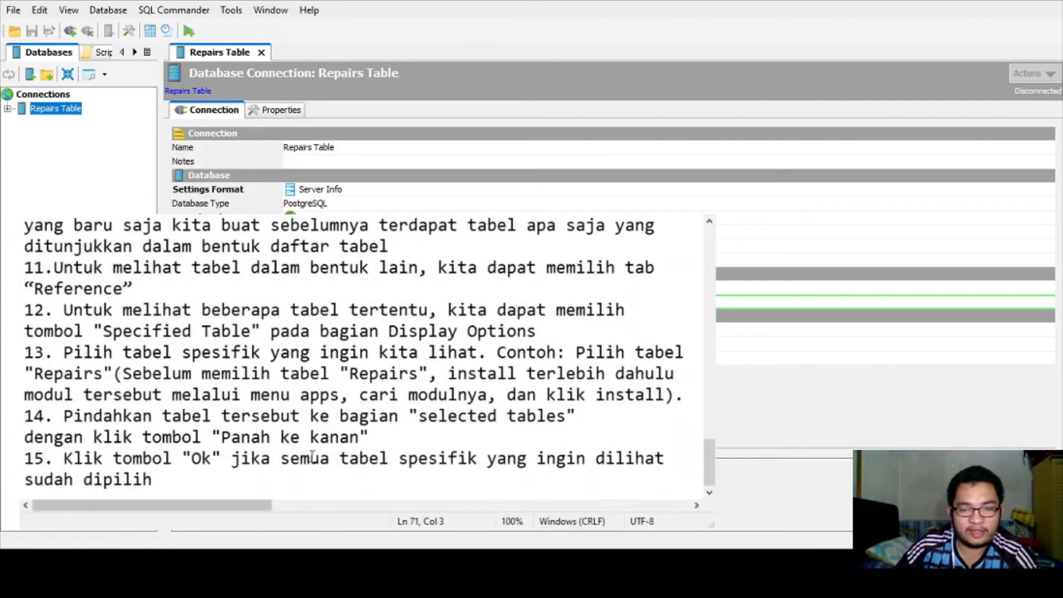
- Read notes steps 8 and 9 on finishing the setup and connecting
{"action": "scroll", "coordinate": [291, 407], "scroll_direction": "up", "scroll_amount": 1}
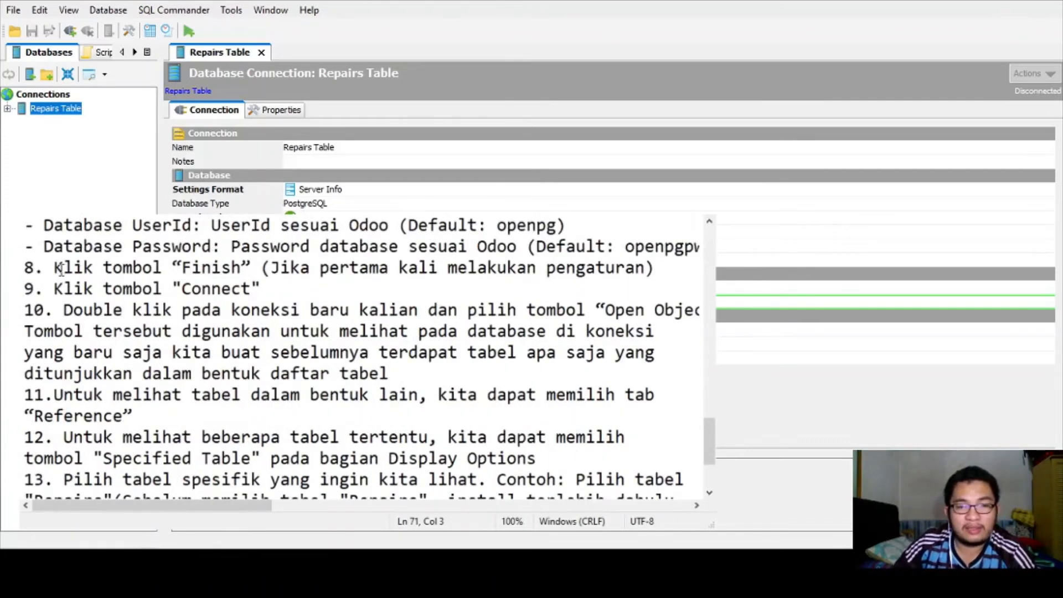
{"action": "left_click_drag", "start_coordinate": [61, 270], "coordinate": [657, 269]}
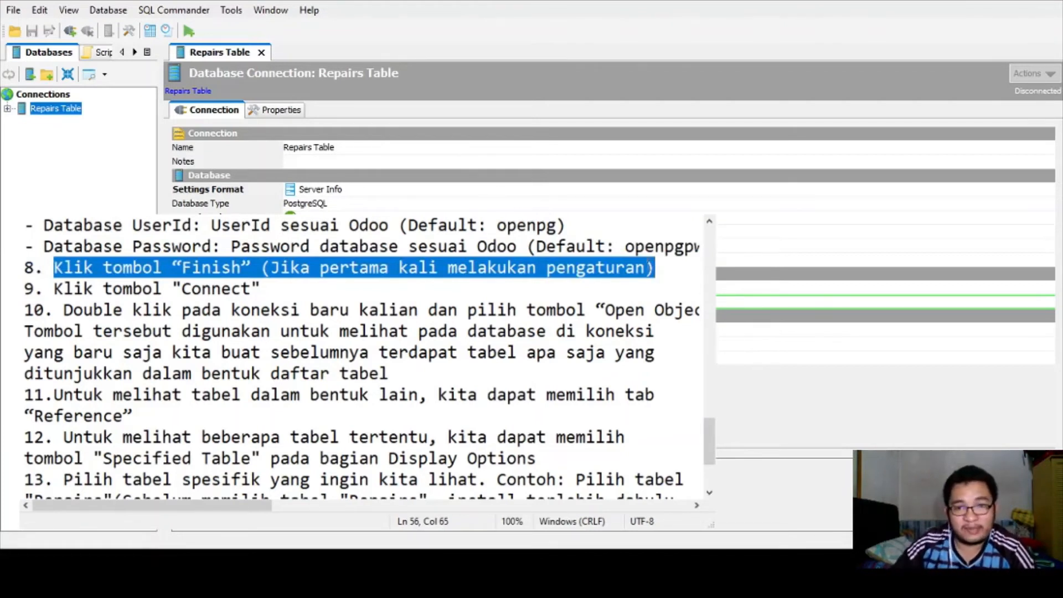
{"action": "left_click", "coordinate": [316, 292]}
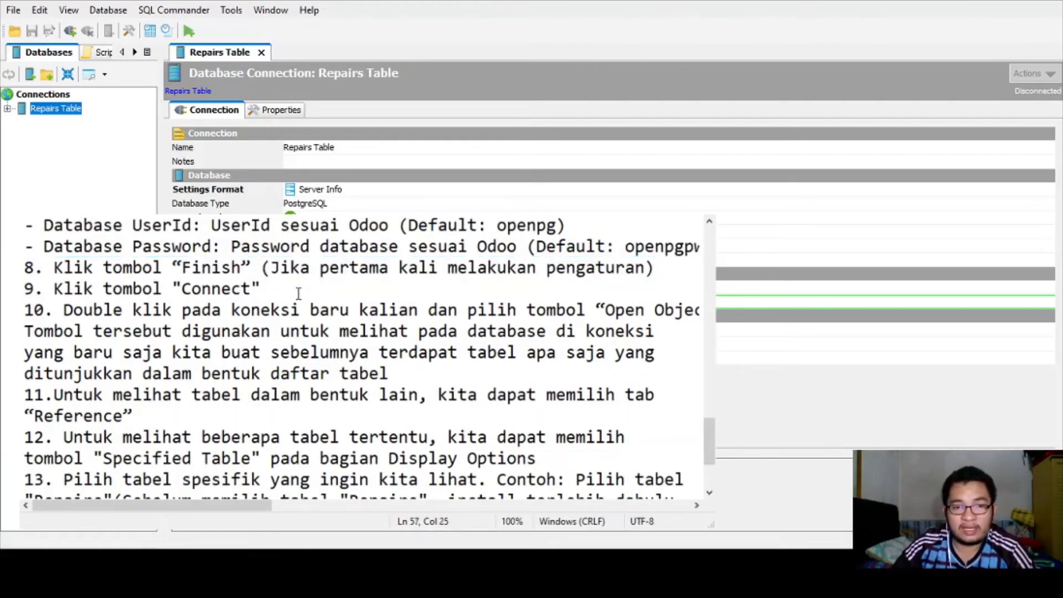
{"action": "left_click_drag", "start_coordinate": [285, 292], "coordinate": [55, 291]}
{"action": "left_click", "coordinate": [305, 284]}
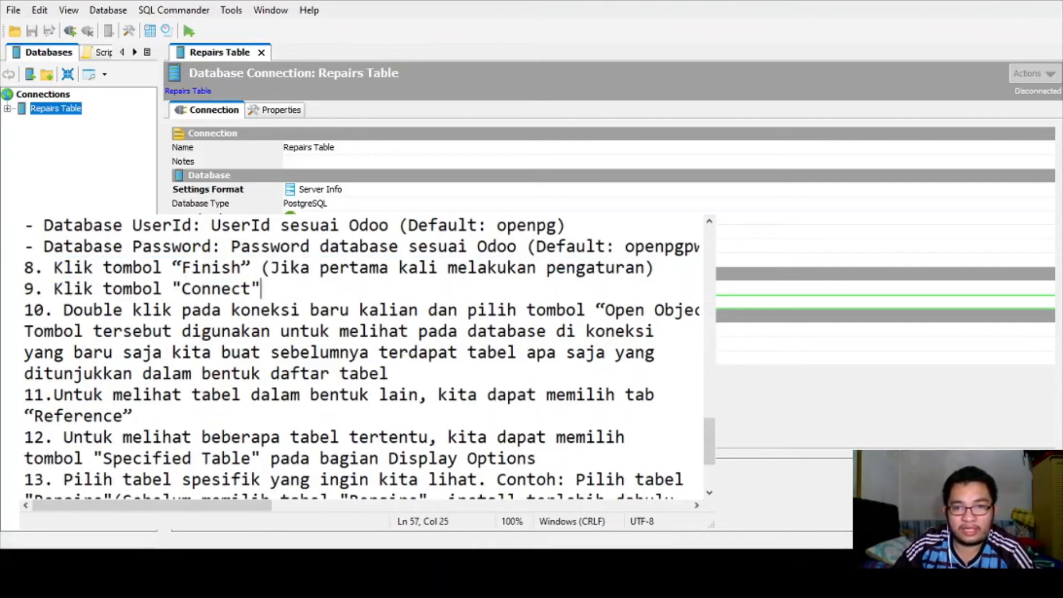
{"action": "key", "text": "alt+Tab"}
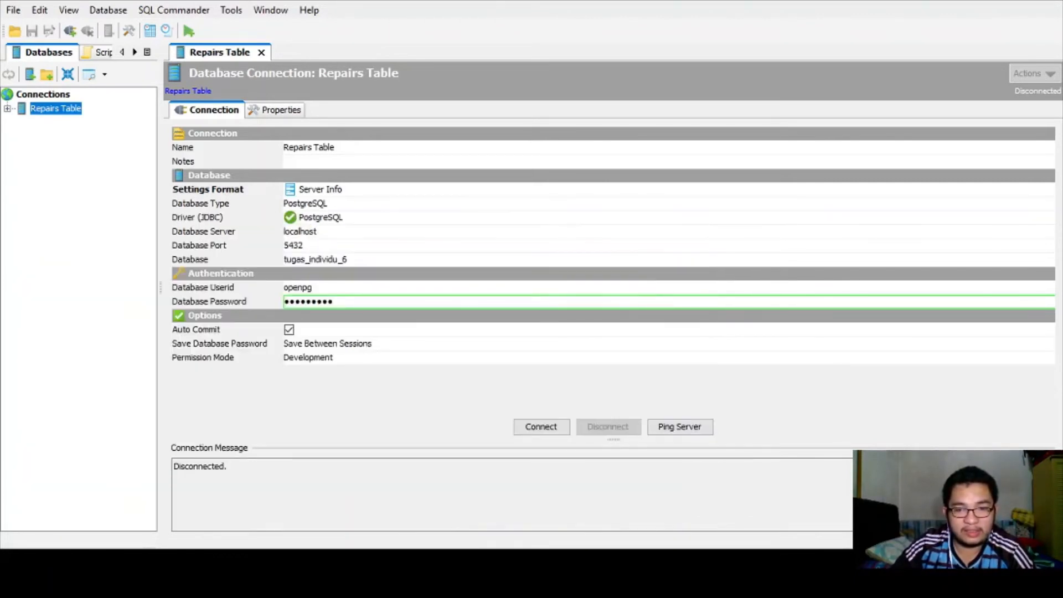
- Connect Repairs Table, check step 10's instruction, and select tugas_individu_6 in the Databases tree
{"action": "left_click", "coordinate": [540, 428]}
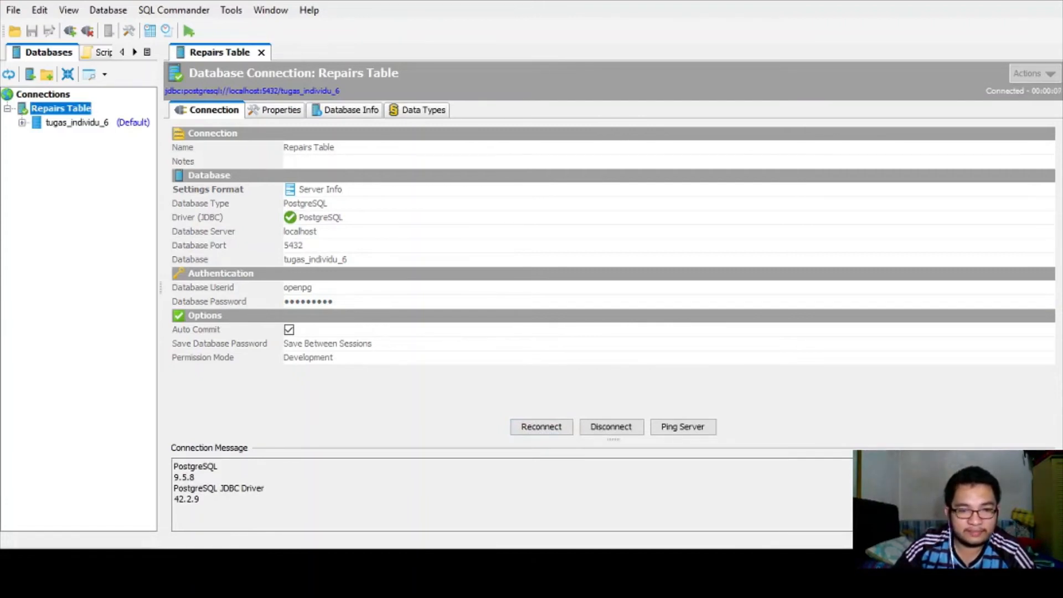
{"action": "key", "text": "alt+Tab"}
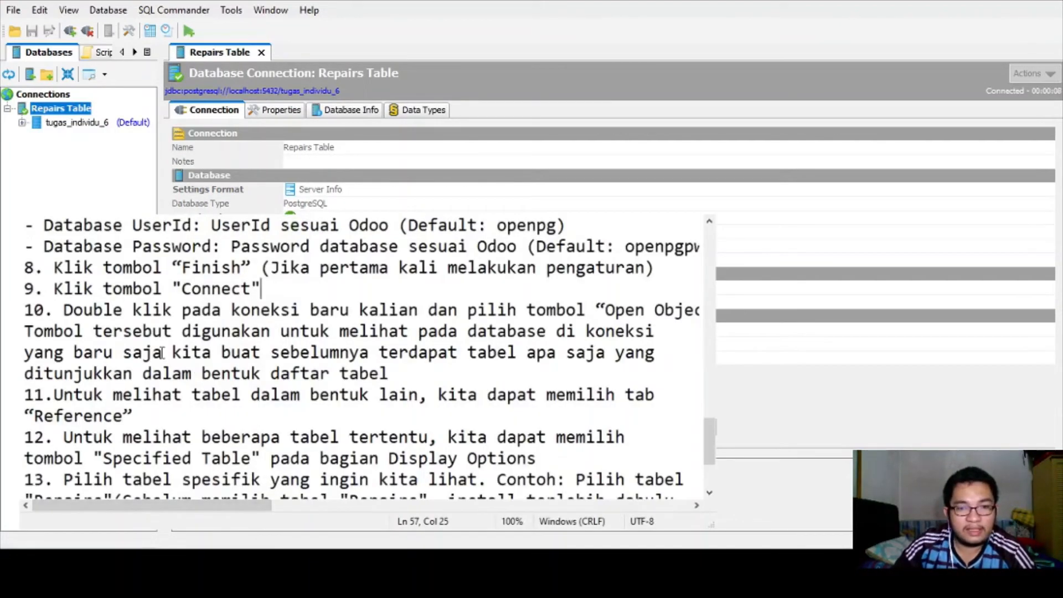
{"action": "left_click_drag", "start_coordinate": [84, 310], "coordinate": [616, 312]}
{"action": "left_click", "coordinate": [569, 317]}
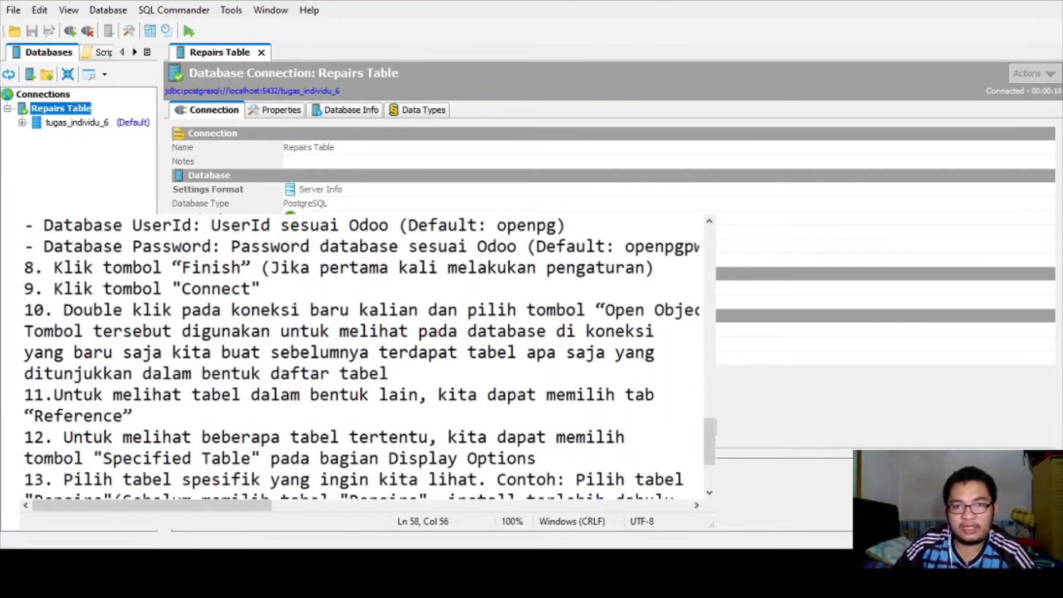
{"action": "key", "text": "alt+Tab"}
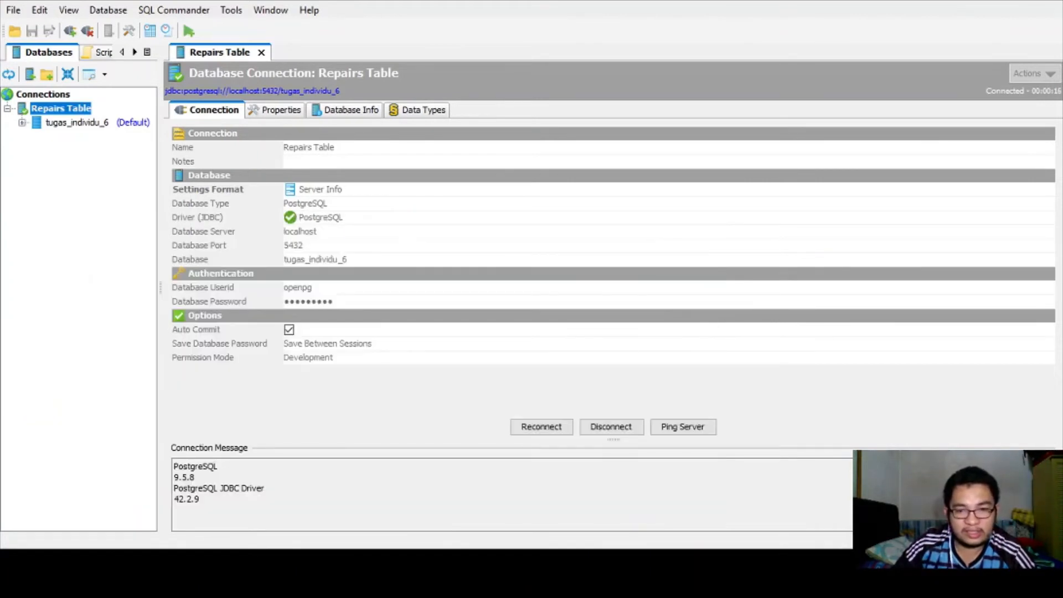
{"action": "left_click", "coordinate": [60, 126]}
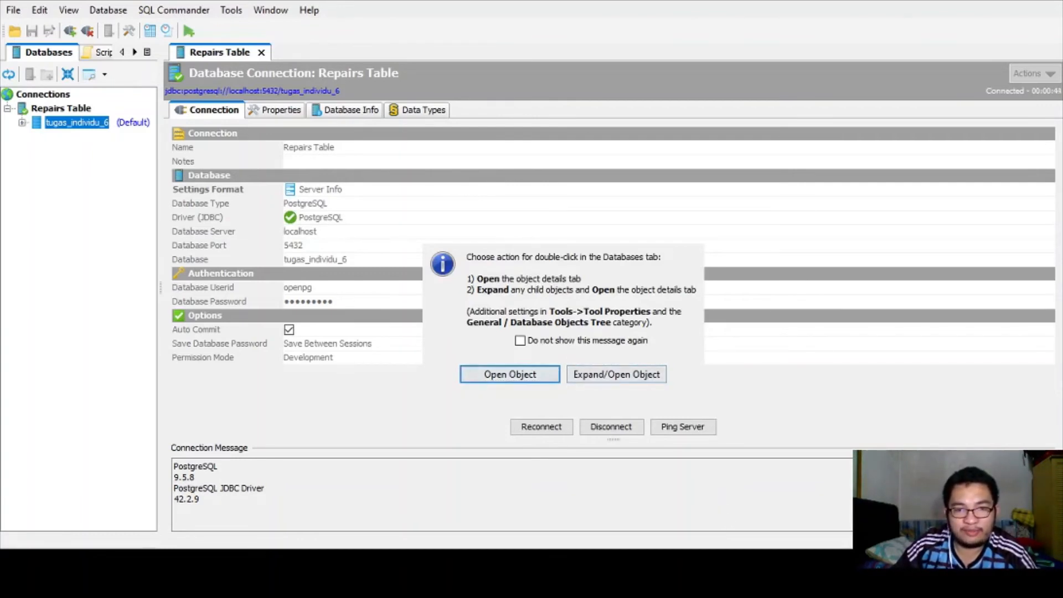
- Double-click tugas_individu_6 and choose Open Object to list its catalog tables
{"action": "key", "text": "alt+Tab"}
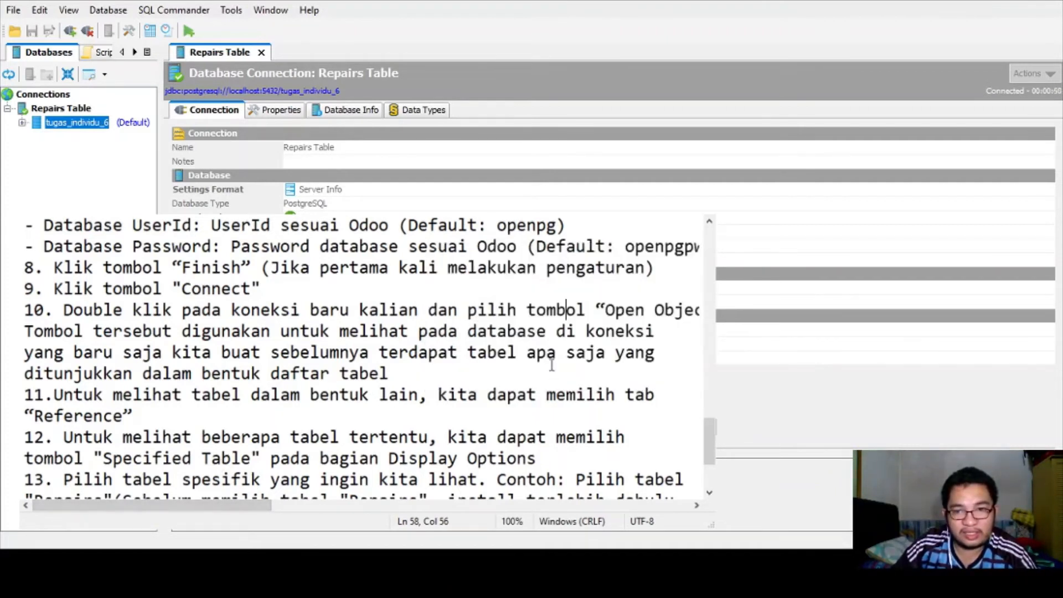
{"action": "left_click_drag", "start_coordinate": [466, 311], "coordinate": [528, 331]}
{"action": "left_click", "coordinate": [542, 311]}
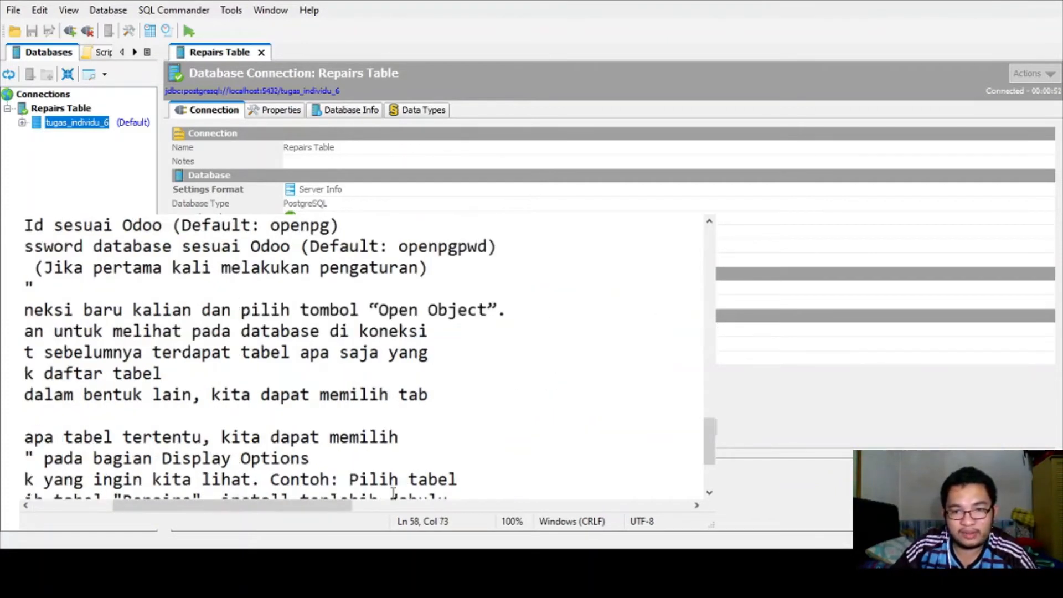
{"action": "left_click_drag", "start_coordinate": [310, 503], "coordinate": [194, 501]}
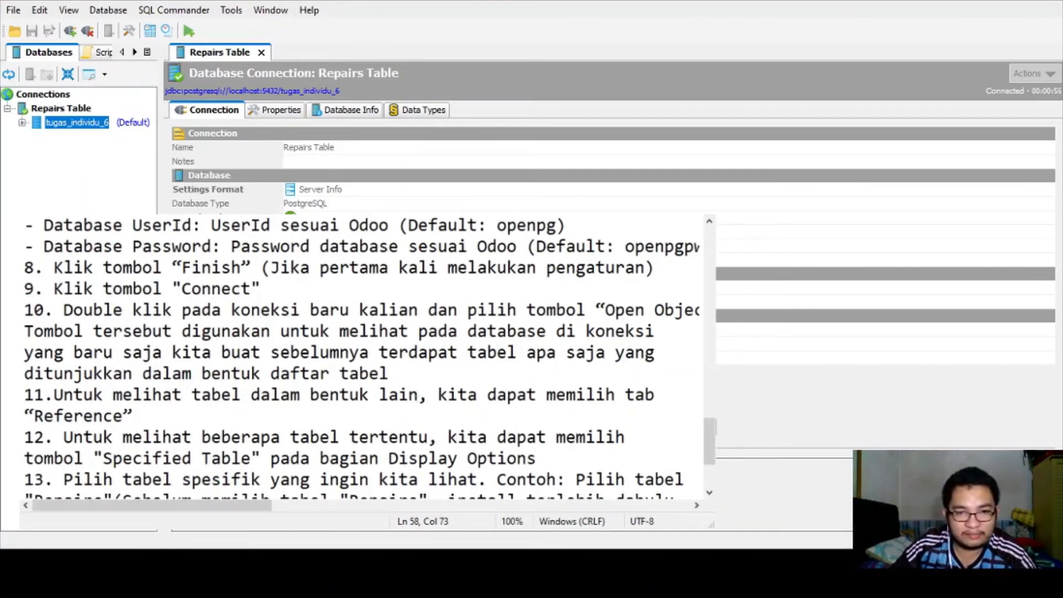
{"action": "double_click", "coordinate": [76, 122]}
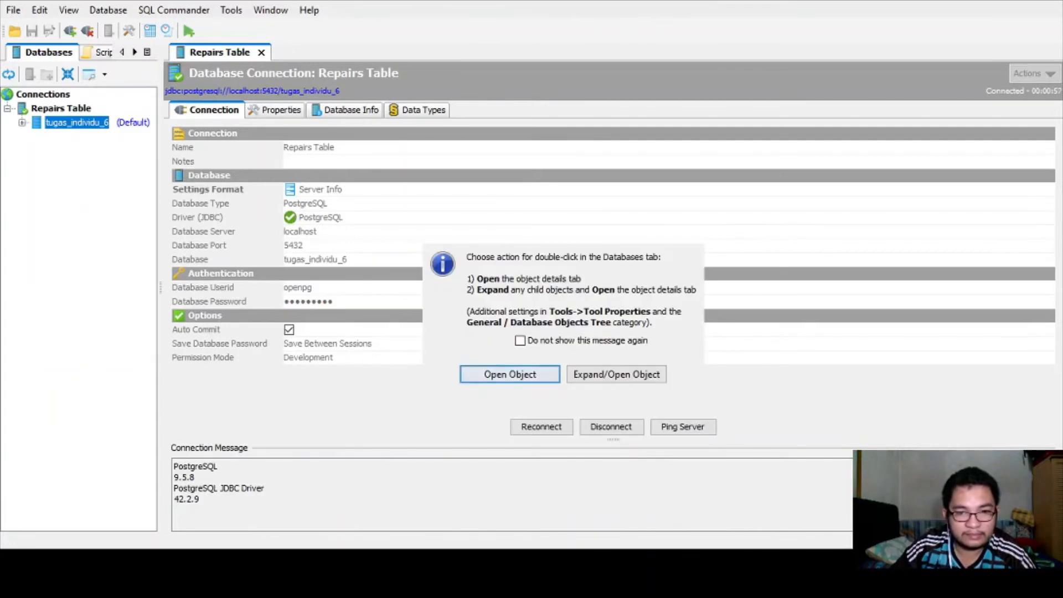
{"action": "left_click", "coordinate": [508, 382]}
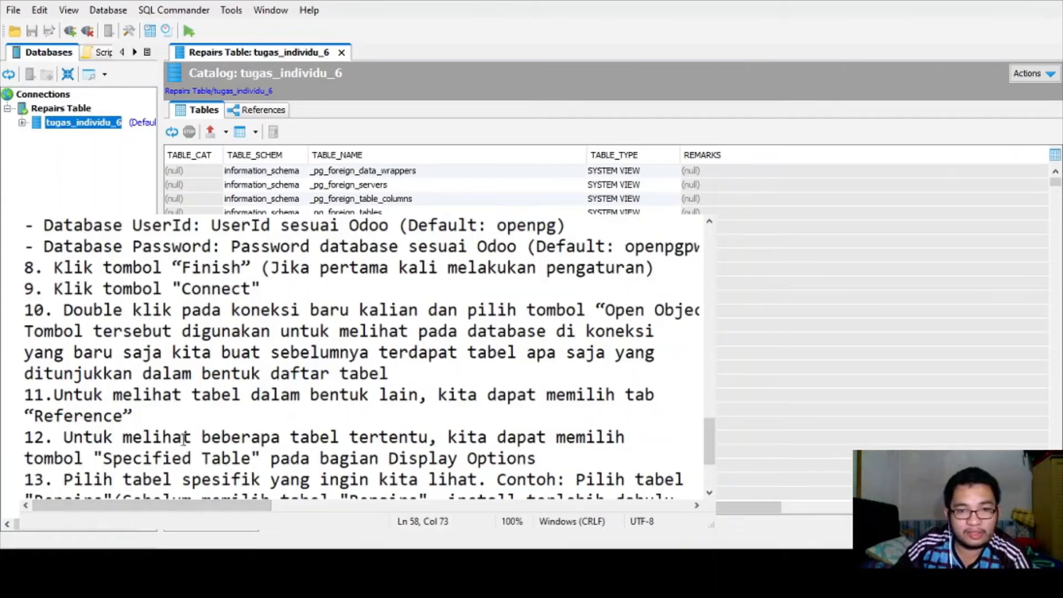
- Highlight step 10's explanation of the object view and its table list in the tutorial notes
{"action": "left_click", "coordinate": [282, 331]}
{"action": "left_click_drag", "start_coordinate": [283, 331], "coordinate": [566, 333]}
{"action": "left_click", "coordinate": [566, 337]}
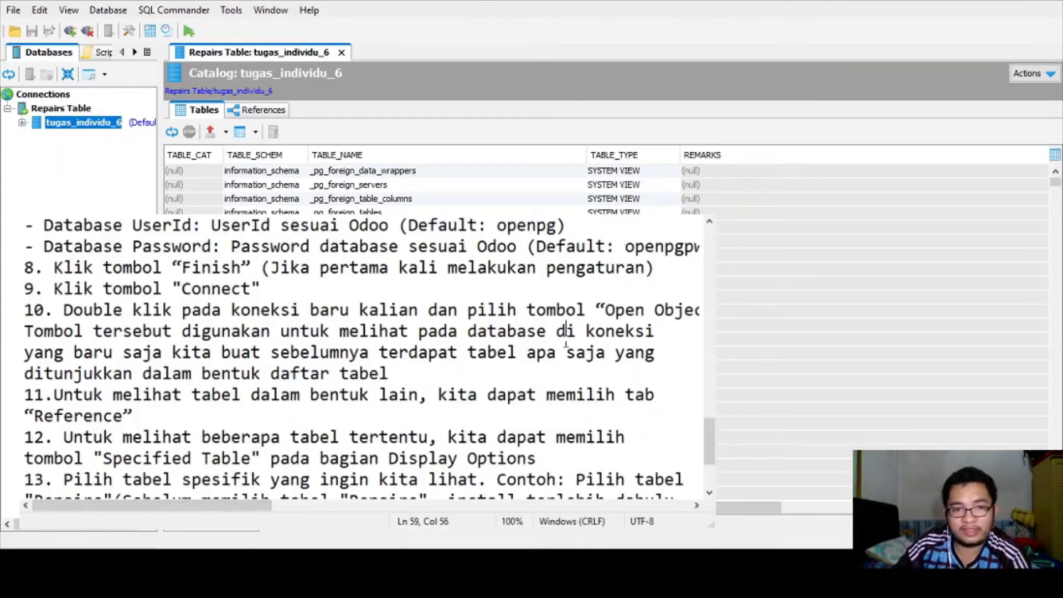
{"action": "left_click_drag", "start_coordinate": [408, 359], "coordinate": [491, 373]}
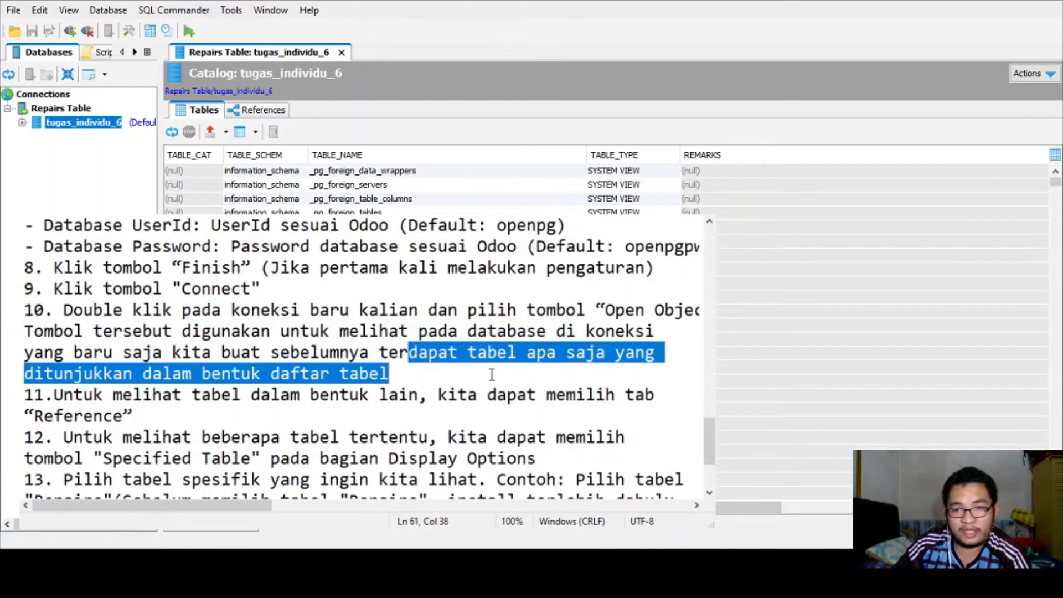
{"action": "left_click", "coordinate": [475, 366]}
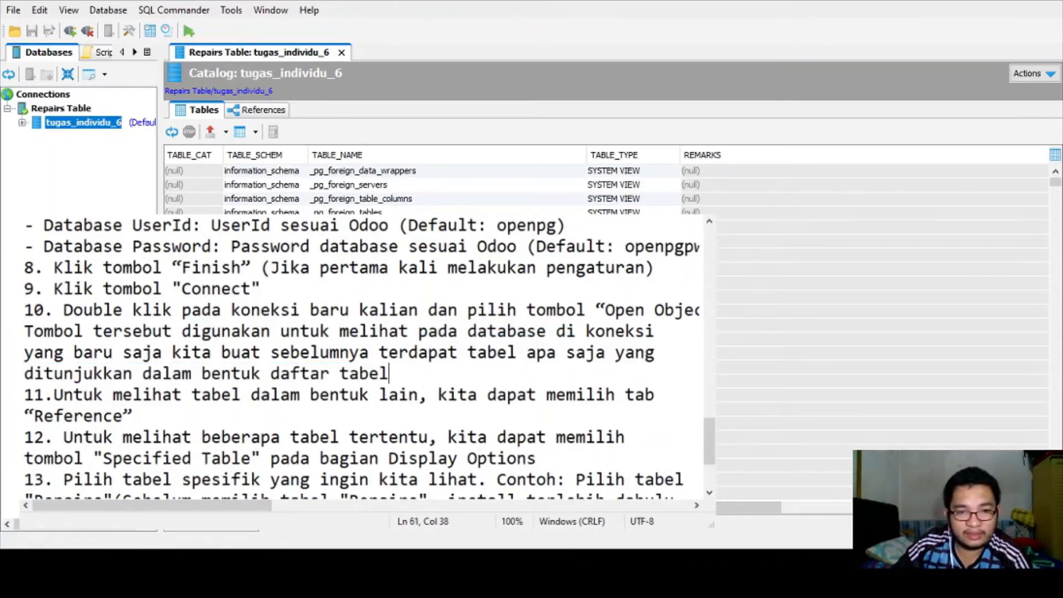
- Return to DbVisualizer and scroll through the tugas_individu_6 Tables grid
{"action": "key", "text": "alt+Tab"}
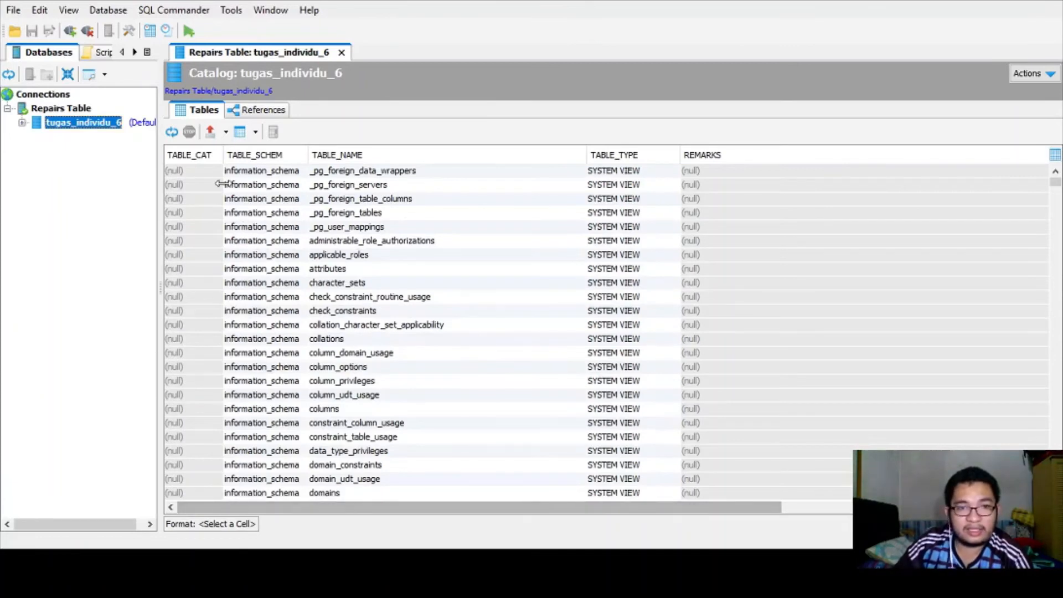
{"action": "scroll", "coordinate": [395, 269], "scroll_direction": "down", "scroll_amount": 5}
{"action": "scroll", "coordinate": [395, 269], "scroll_direction": "down", "scroll_amount": 20}
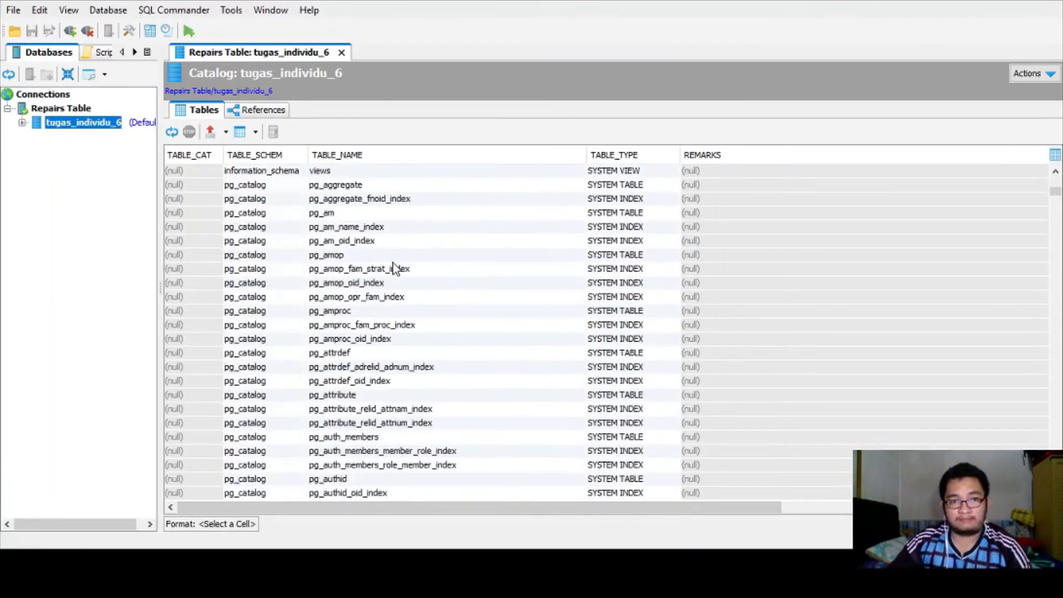
{"action": "mouse_move", "coordinate": [1055, 195]}
{"action": "left_mouse_down"}
{"action": "mouse_move", "coordinate": [1054, 347]}
{"action": "mouse_move", "coordinate": [1055, 180]}
{"action": "left_mouse_up"}
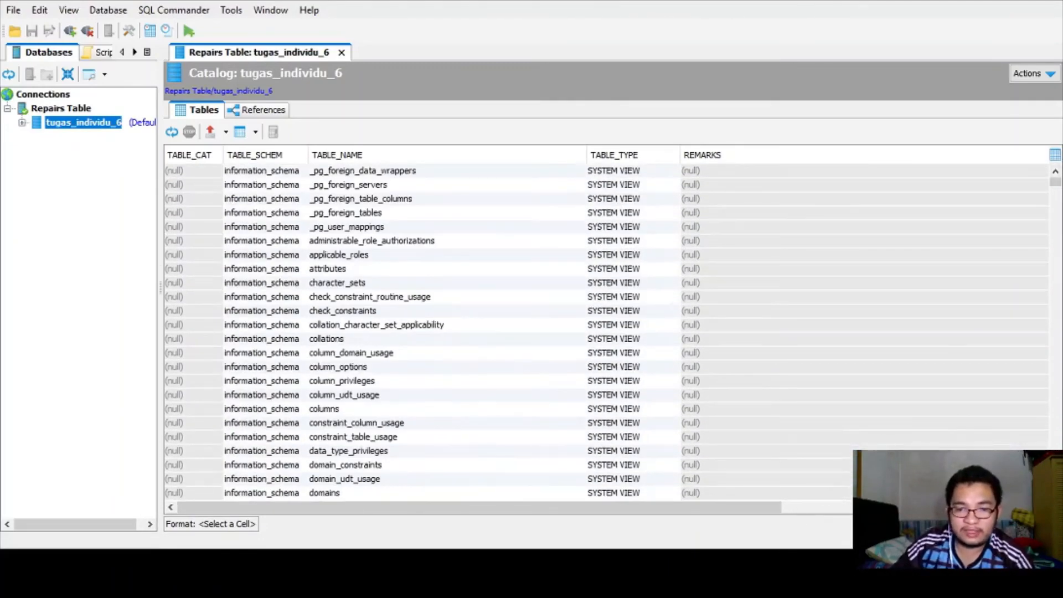
- Find the word Reference in step 11 of the notes, then open the catalog's References view
{"action": "key", "text": "alt+Tab"}
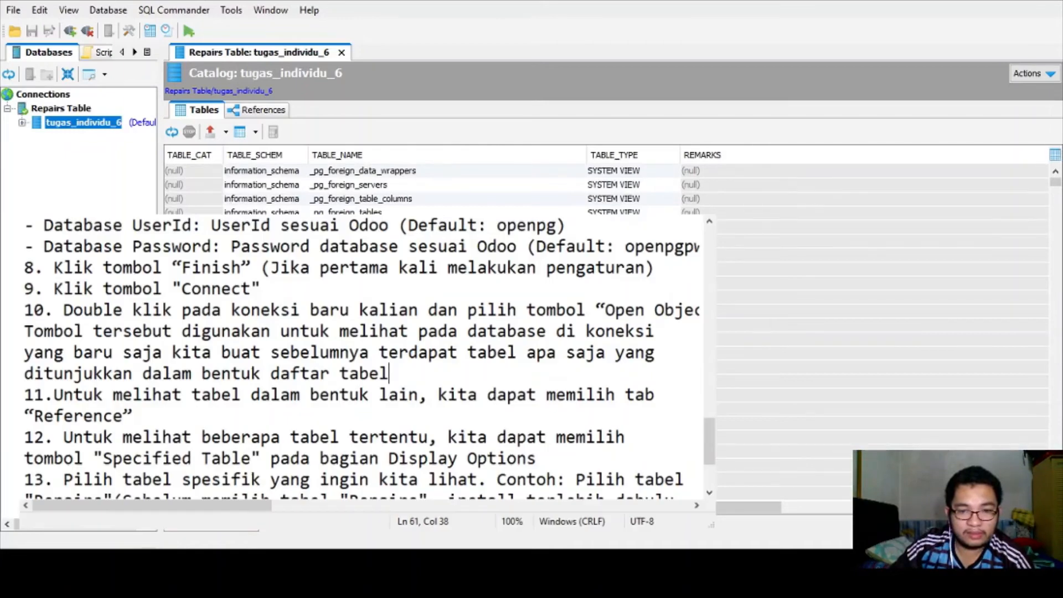
{"action": "left_click", "coordinate": [150, 431]}
{"action": "left_click", "coordinate": [142, 411]}
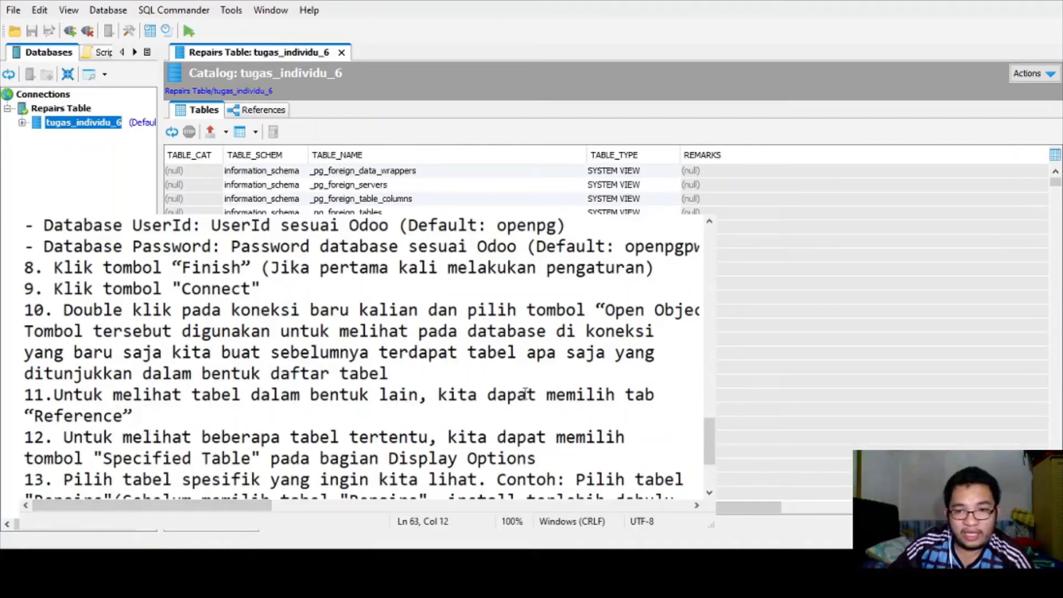
{"action": "left_click_drag", "start_coordinate": [138, 415], "coordinate": [78, 409]}
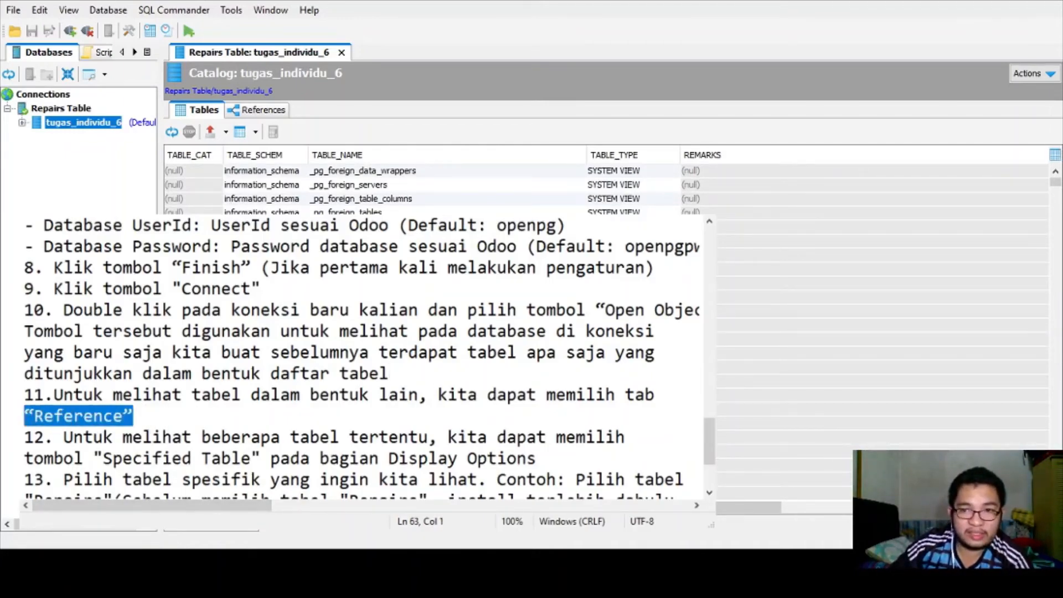
{"action": "key", "text": "alt+Tab"}
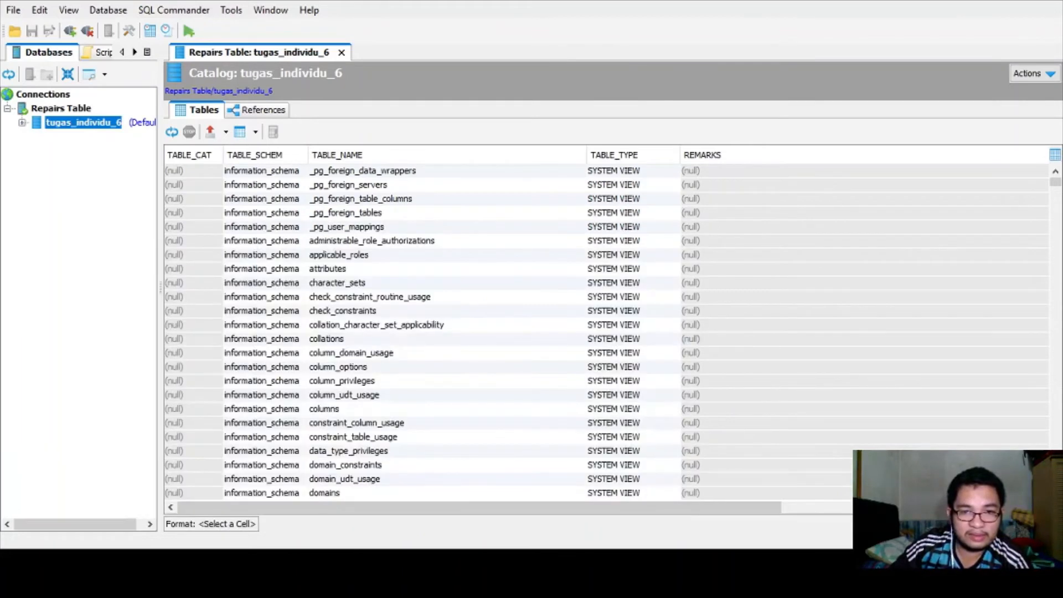
{"action": "left_click", "coordinate": [252, 112]}
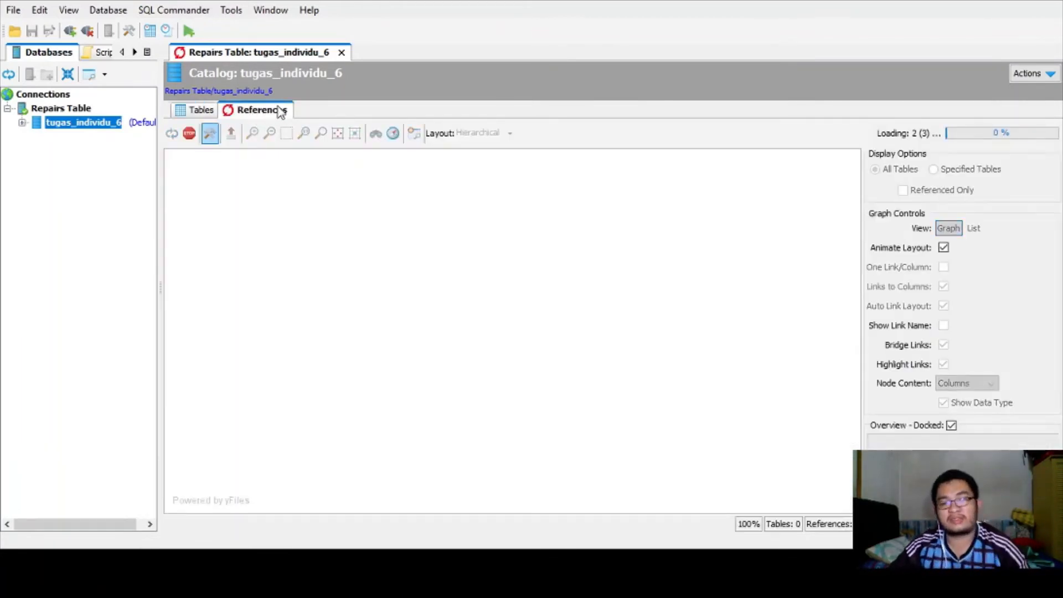
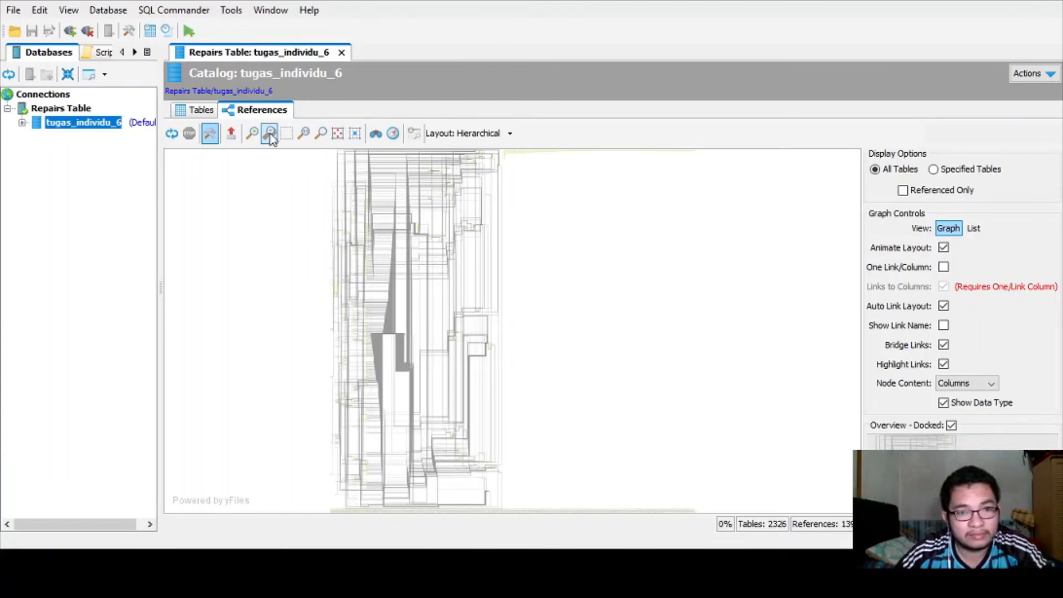
- Zoom into the References graph to examine product_product and its columns, then zoom back out
{"action": "left_click", "coordinate": [252, 134]}
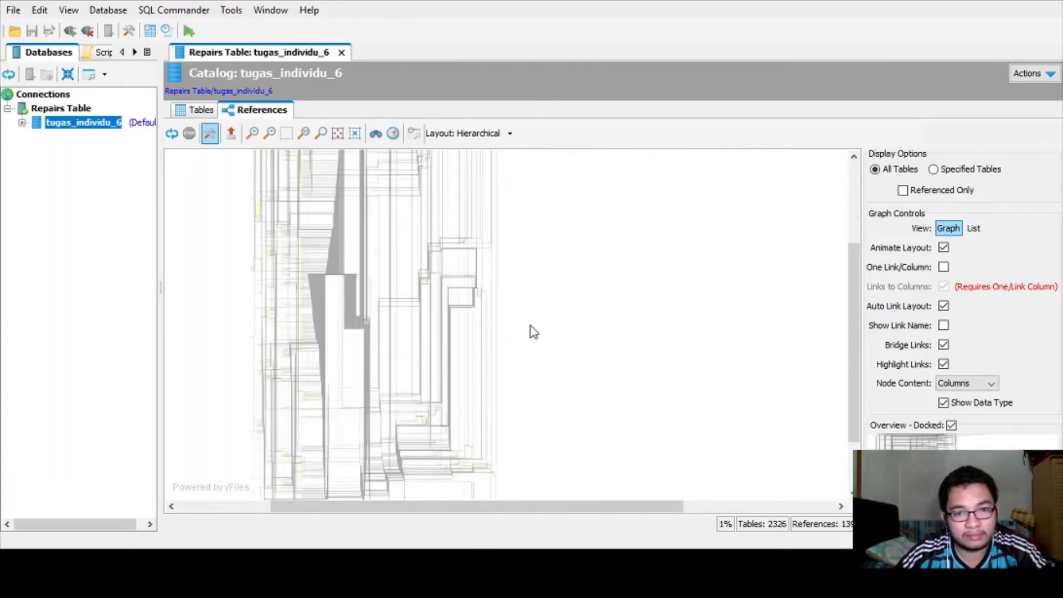
{"action": "scroll", "coordinate": [487, 344], "scroll_direction": "up", "scroll_amount": 12}
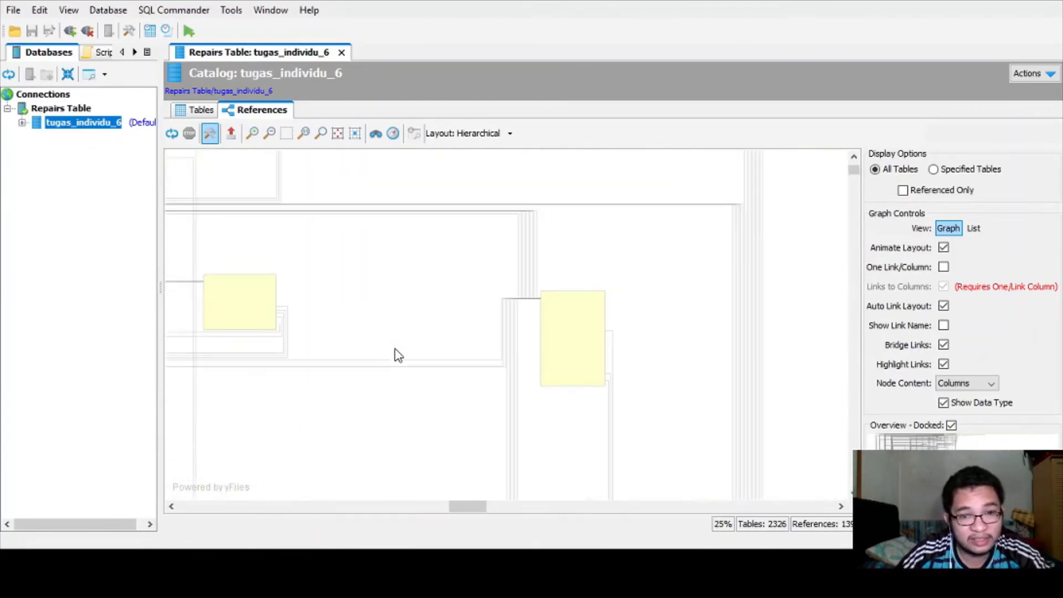
{"action": "left_click_drag", "start_coordinate": [460, 506], "coordinate": [420, 504]}
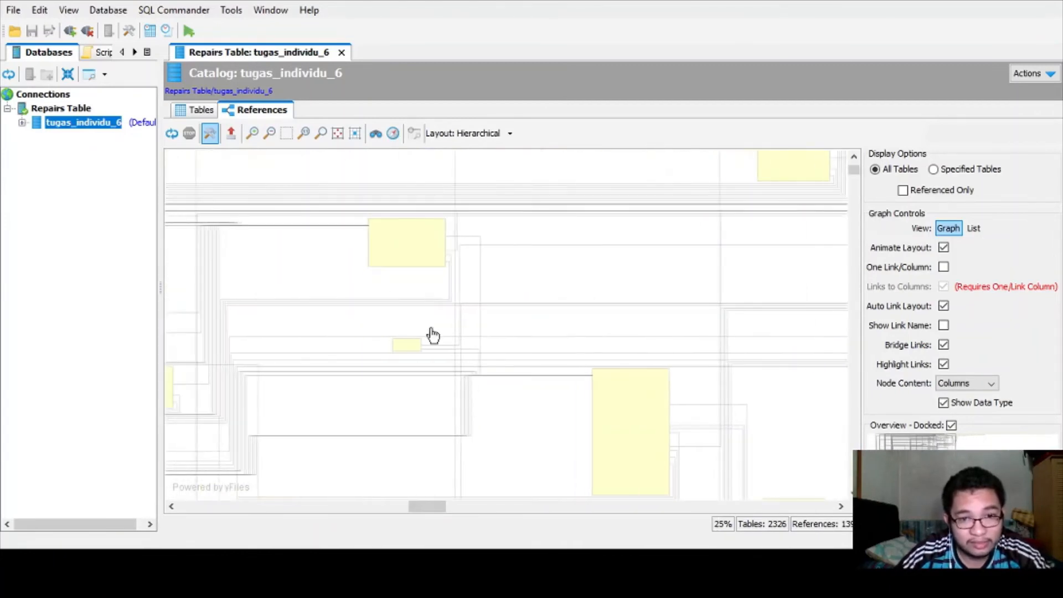
{"action": "scroll", "coordinate": [412, 279], "scroll_direction": "up", "scroll_amount": 5}
{"action": "scroll", "coordinate": [427, 316], "scroll_direction": "up", "scroll_amount": 3}
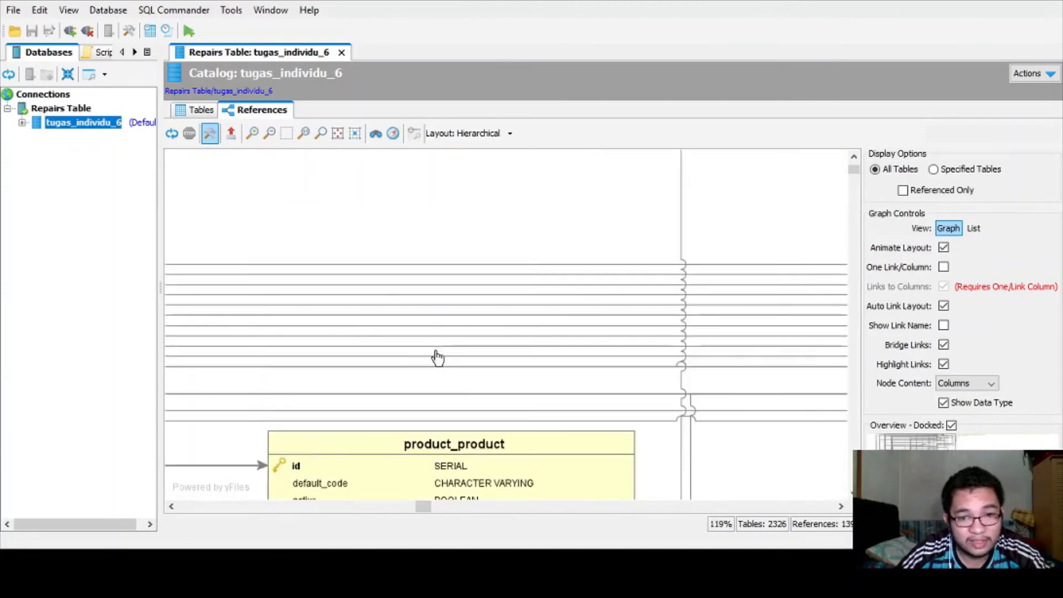
{"action": "scroll", "coordinate": [446, 377], "scroll_direction": "down", "scroll_amount": 8}
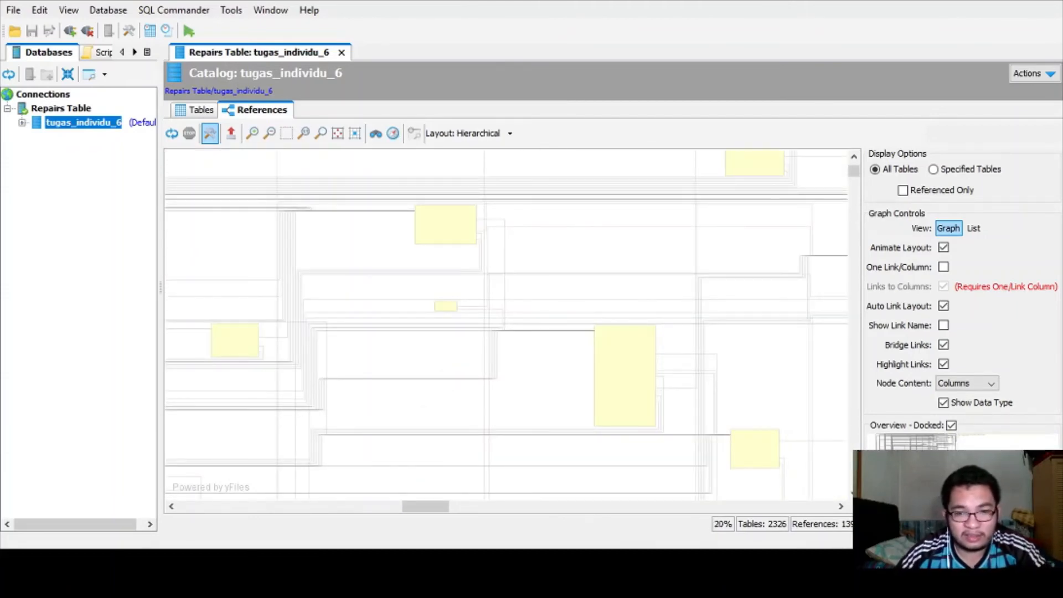
{"action": "scroll", "coordinate": [424, 316], "scroll_direction": "down", "scroll_amount": 3}
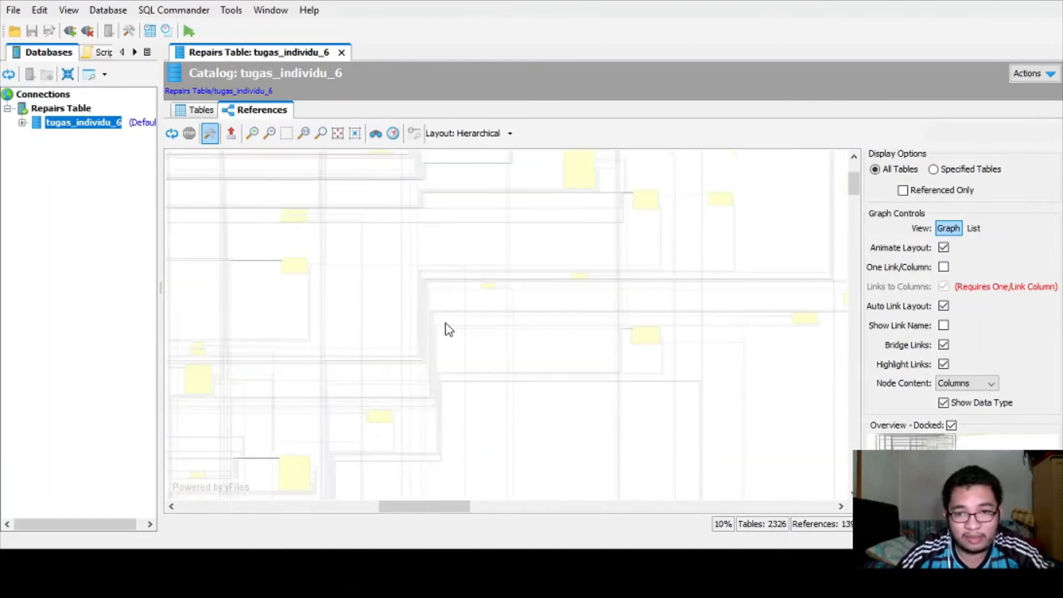
{"action": "scroll", "coordinate": [445, 323], "scroll_direction": "down", "scroll_amount": 3}
{"action": "scroll", "coordinate": [447, 327], "scroll_direction": "up", "scroll_amount": 6}
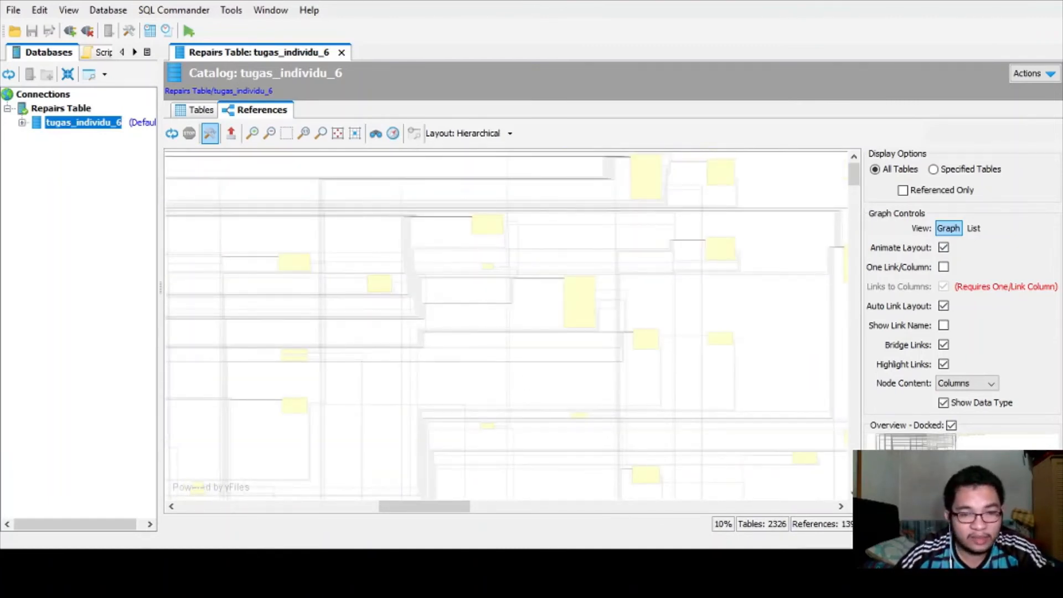
- Bring the tutorial notes back in front and scroll down to steps 11–15
{"action": "key", "text": "alt+Tab"}
{"action": "left_click", "coordinate": [270, 458]}
{"action": "scroll", "coordinate": [270, 458], "scroll_direction": "down", "scroll_amount": 2}
- Read step 12 in the notes, then set the graph's Display Options to Specified Tables
{"action": "left_click", "coordinate": [143, 441]}
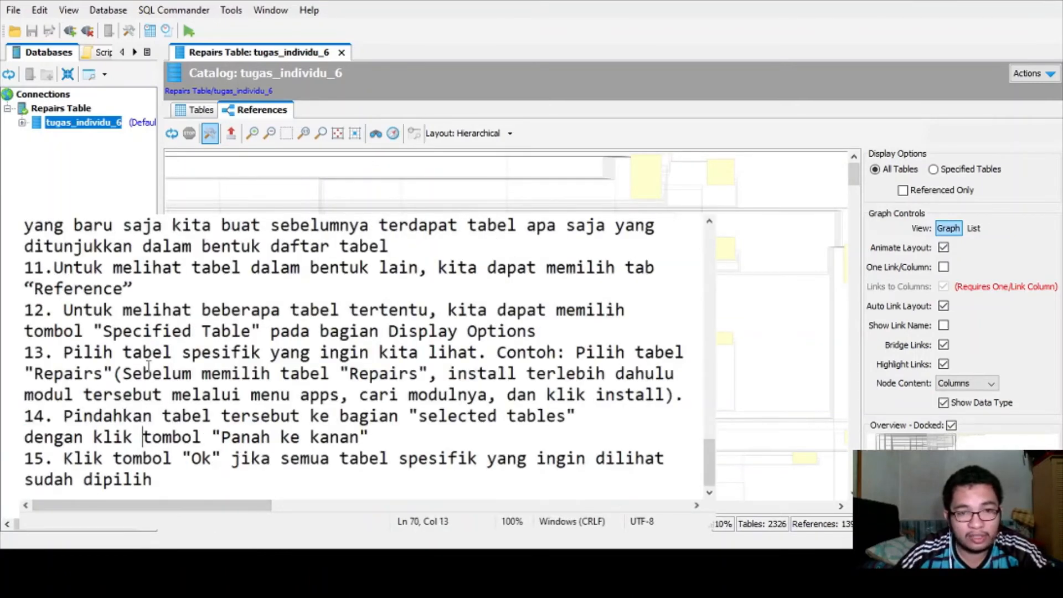
{"action": "left_click_drag", "start_coordinate": [64, 309], "coordinate": [256, 309]}
{"action": "left_click", "coordinate": [246, 309]}
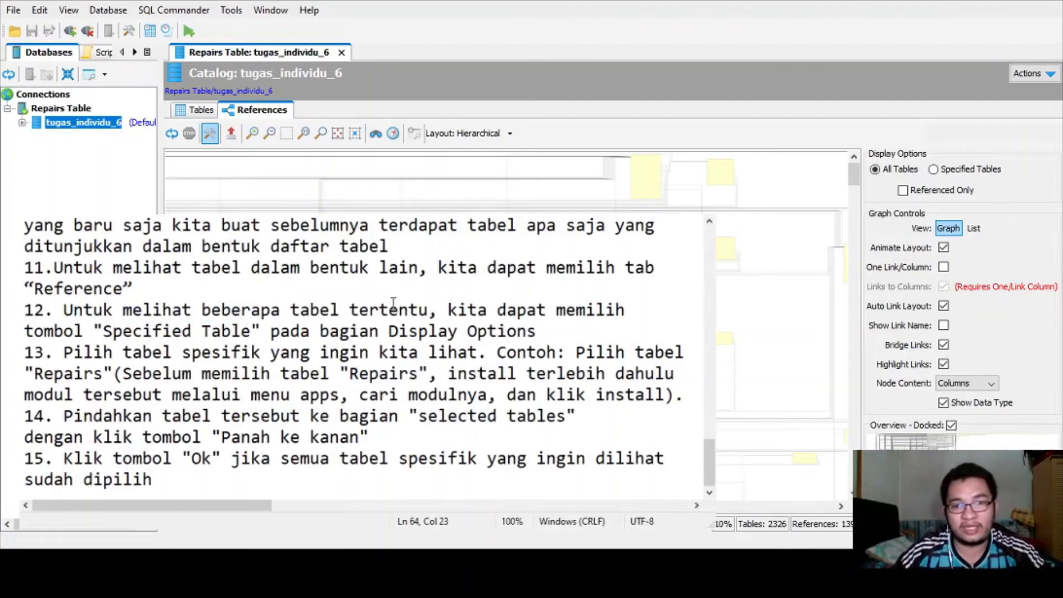
{"action": "left_click_drag", "start_coordinate": [93, 330], "coordinate": [538, 331]}
{"action": "left_click", "coordinate": [538, 330]}
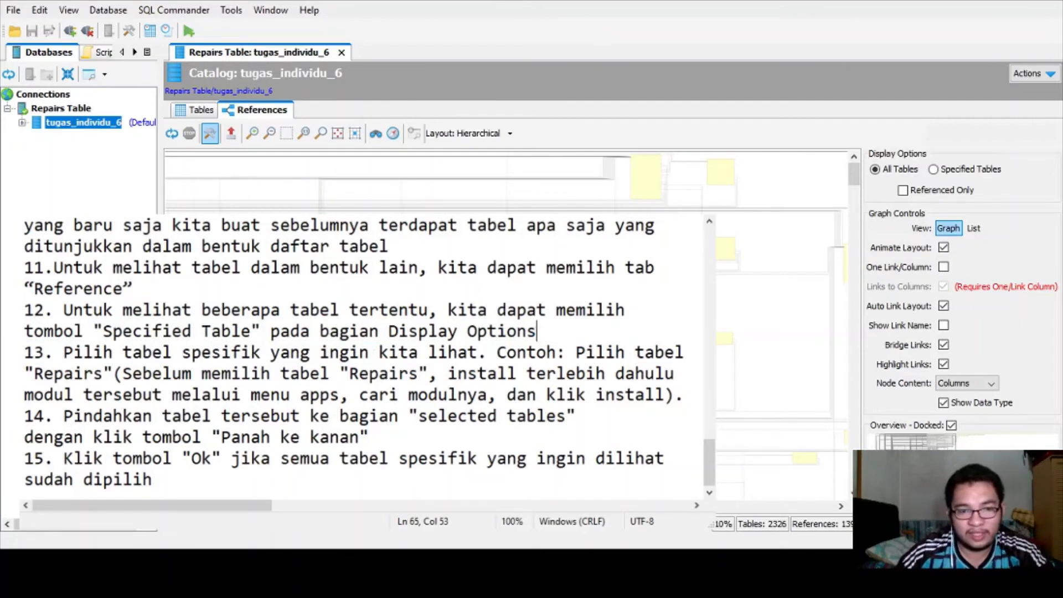
{"action": "key", "text": "alt+Tab"}
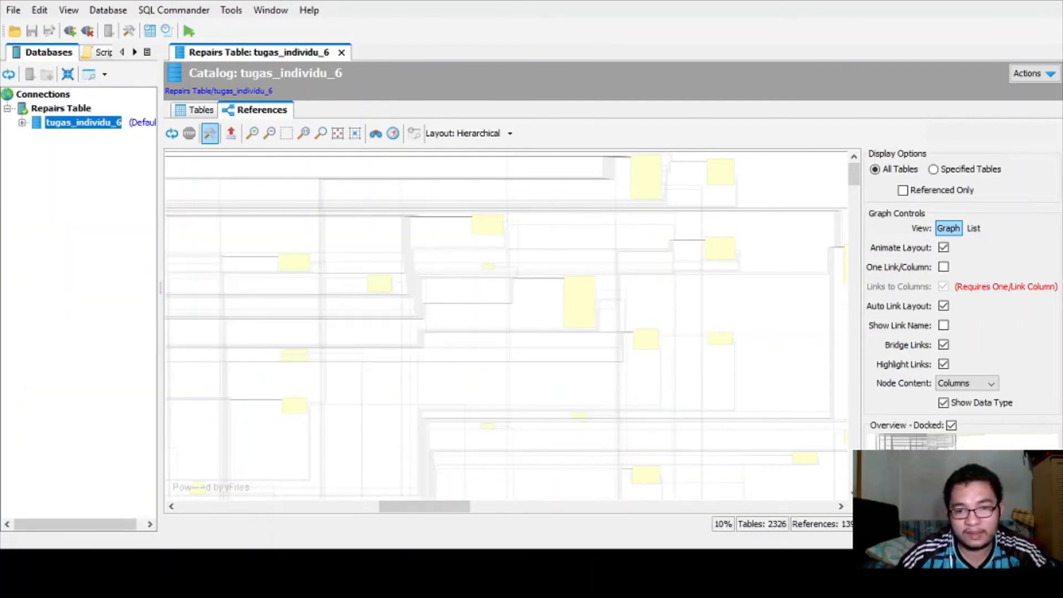
{"action": "left_click", "coordinate": [933, 170]}
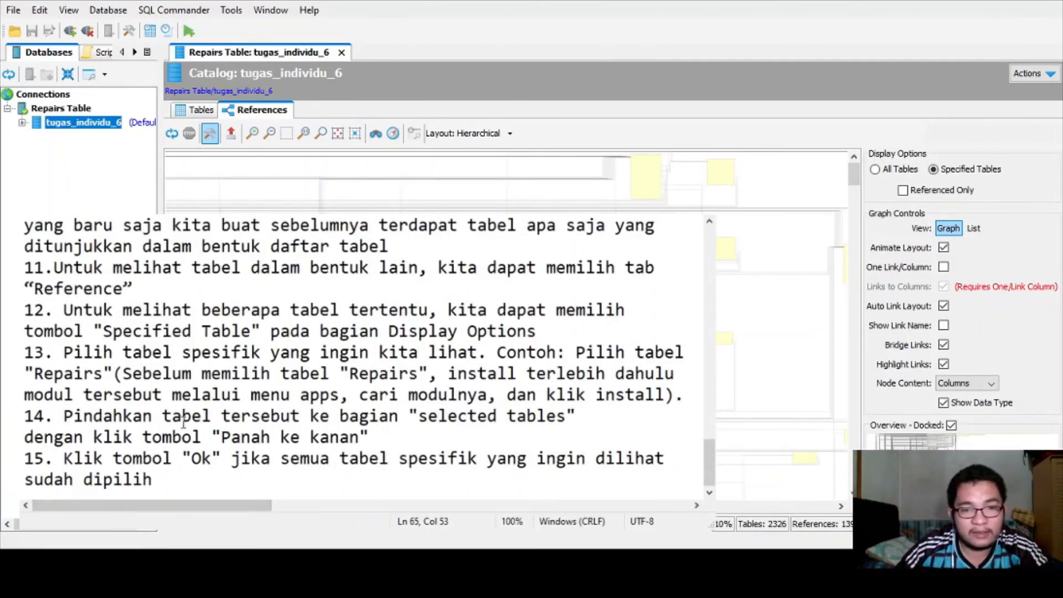
- Read step 13's instruction and its Repairs table example, then return to the graph
{"action": "left_click_drag", "start_coordinate": [75, 355], "coordinate": [480, 357]}
{"action": "left_click", "coordinate": [486, 356]}
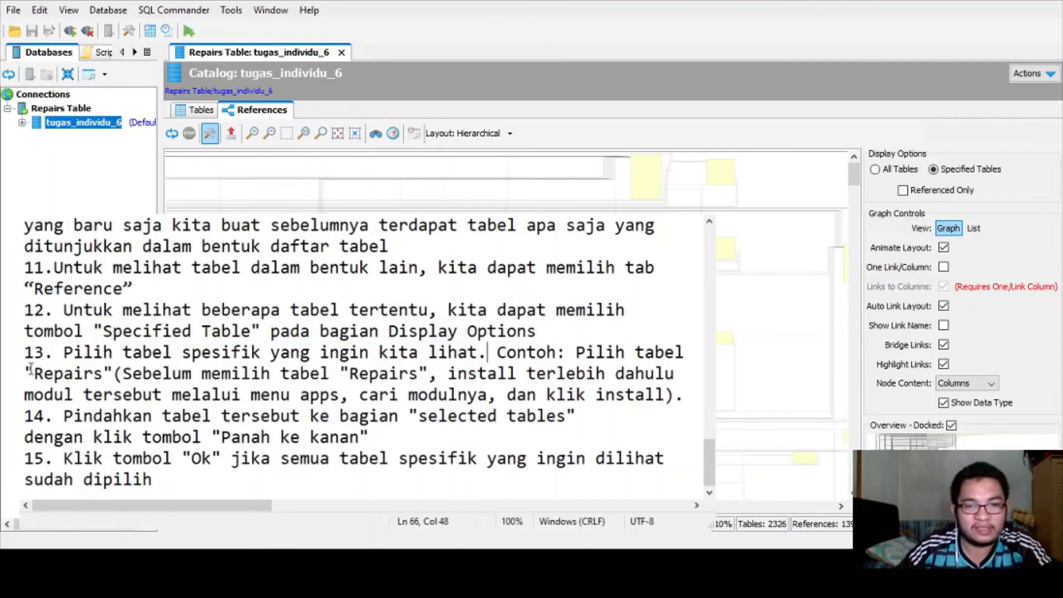
{"action": "left_click_drag", "start_coordinate": [25, 373], "coordinate": [480, 375]}
{"action": "left_click", "coordinate": [468, 375]}
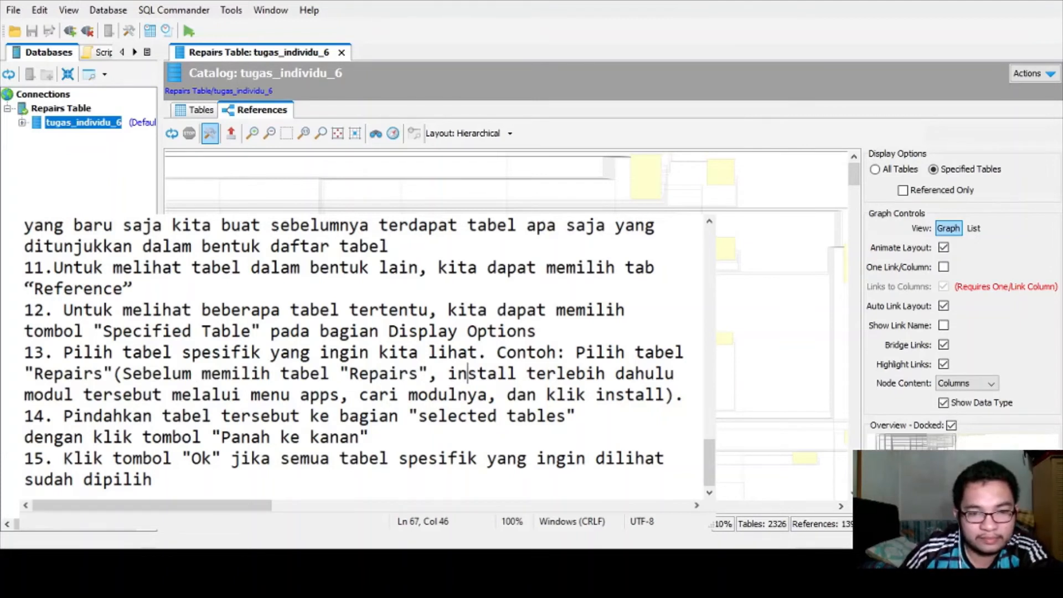
{"action": "key", "text": "alt+Tab"}
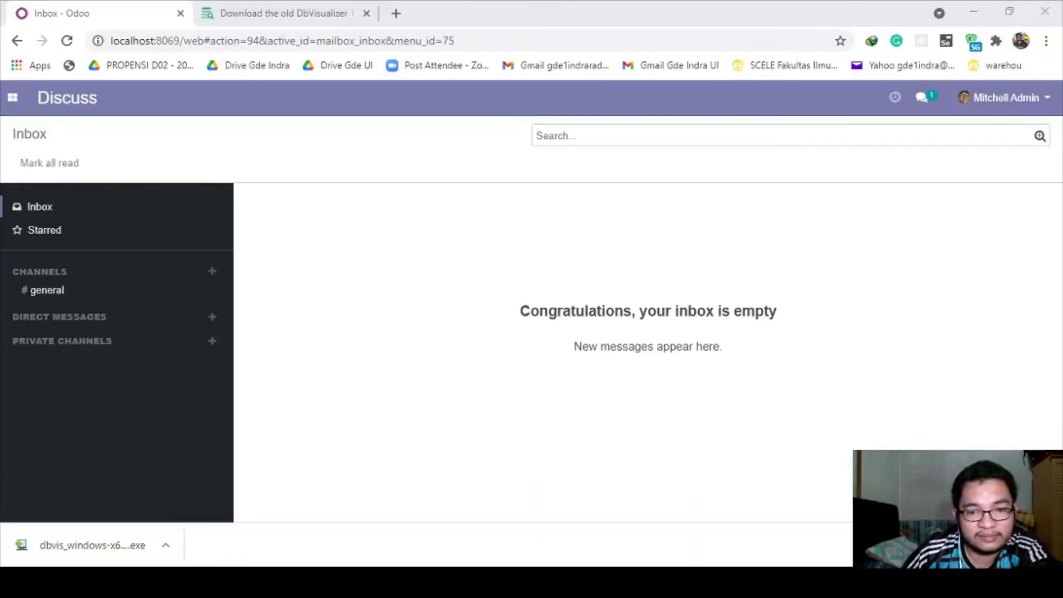
- In Odoo's Apps page, search for 'repair' and install the Repairs module
{"action": "left_click", "coordinate": [532, 559]}
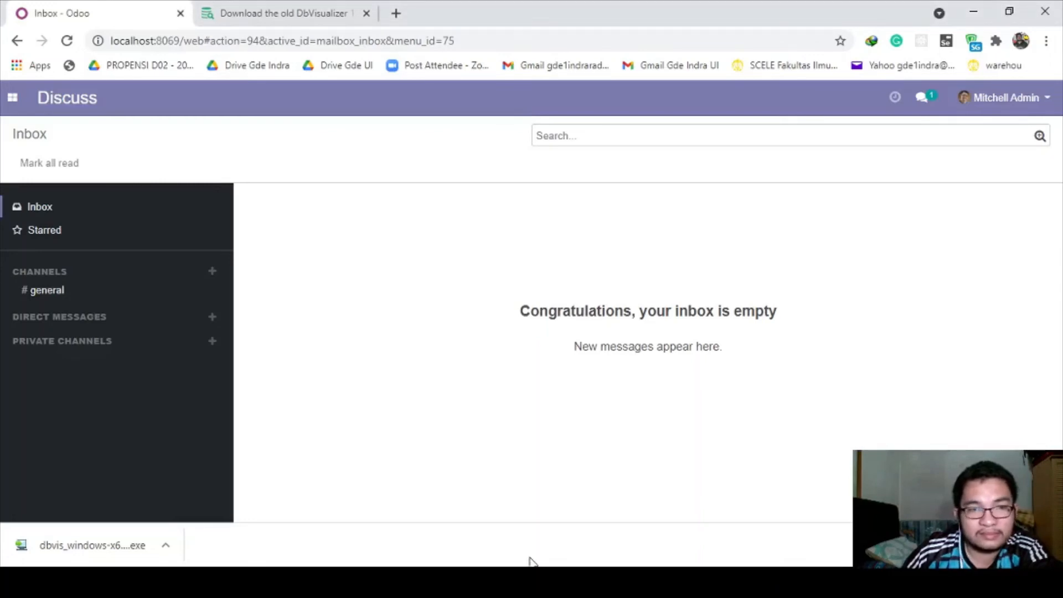
{"action": "left_click", "coordinate": [11, 97]}
{"action": "left_click", "coordinate": [44, 231]}
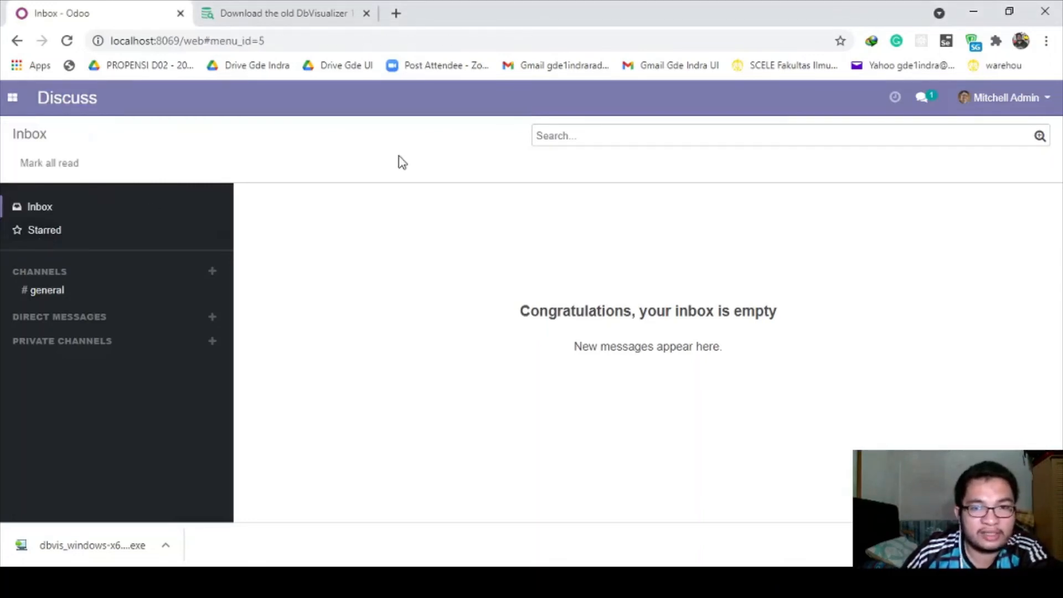
{"action": "left_click", "coordinate": [634, 138]}
{"action": "type", "text": "repair"}
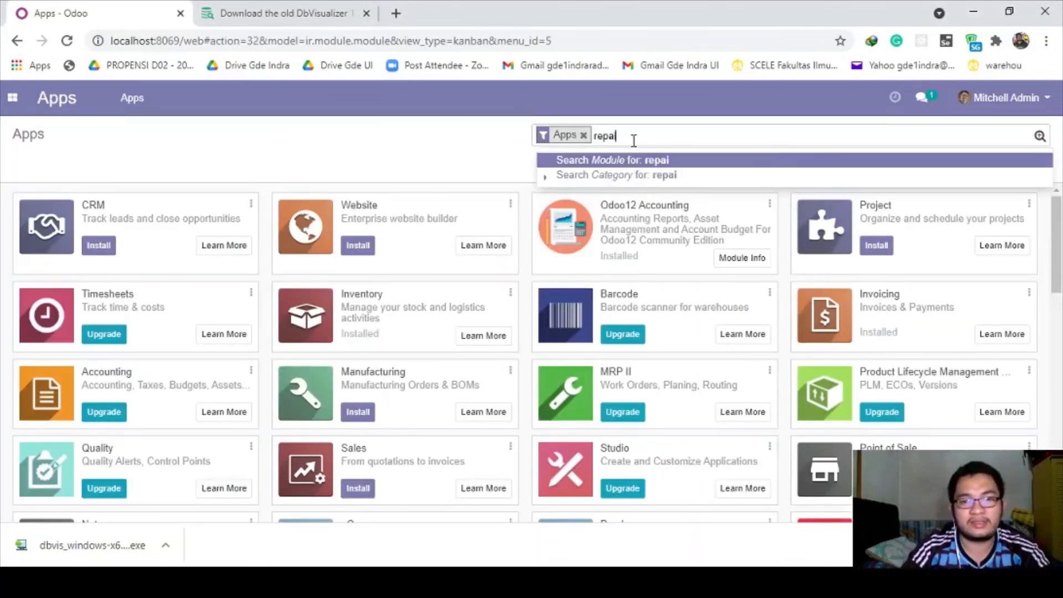
{"action": "key", "text": "Return"}
{"action": "left_click", "coordinate": [97, 246]}
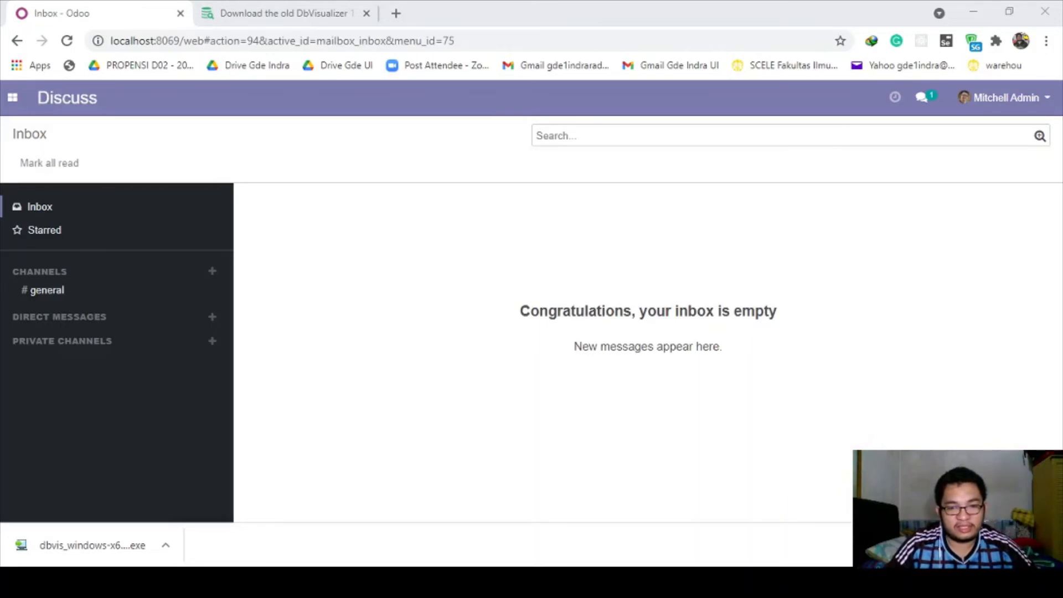
- Filter the Apps list to 'repair' again, then launch the Repairs app from the apps menu
{"action": "left_click", "coordinate": [13, 99]}
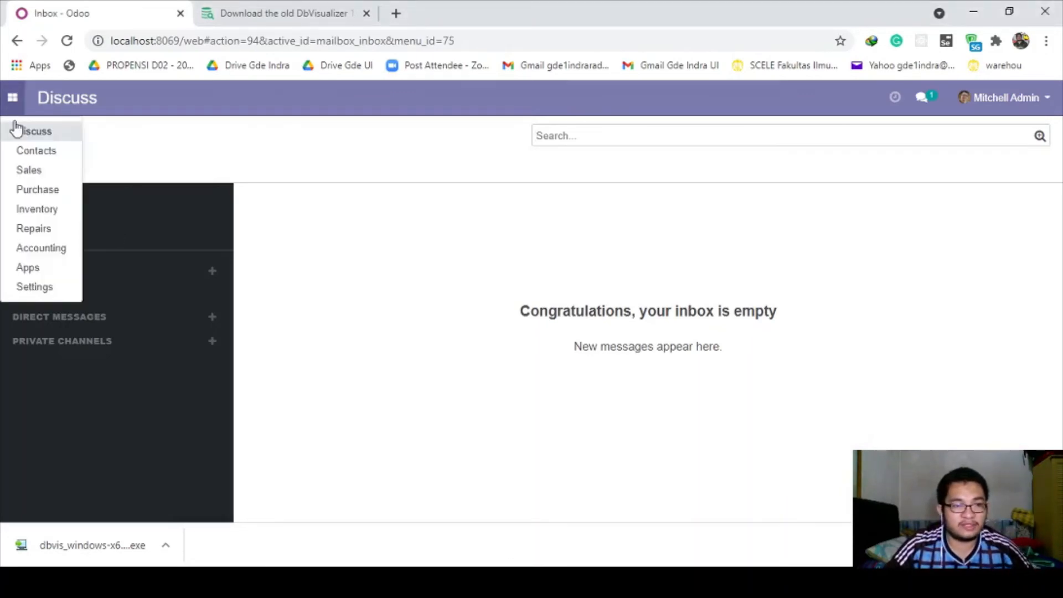
{"action": "left_click", "coordinate": [44, 268]}
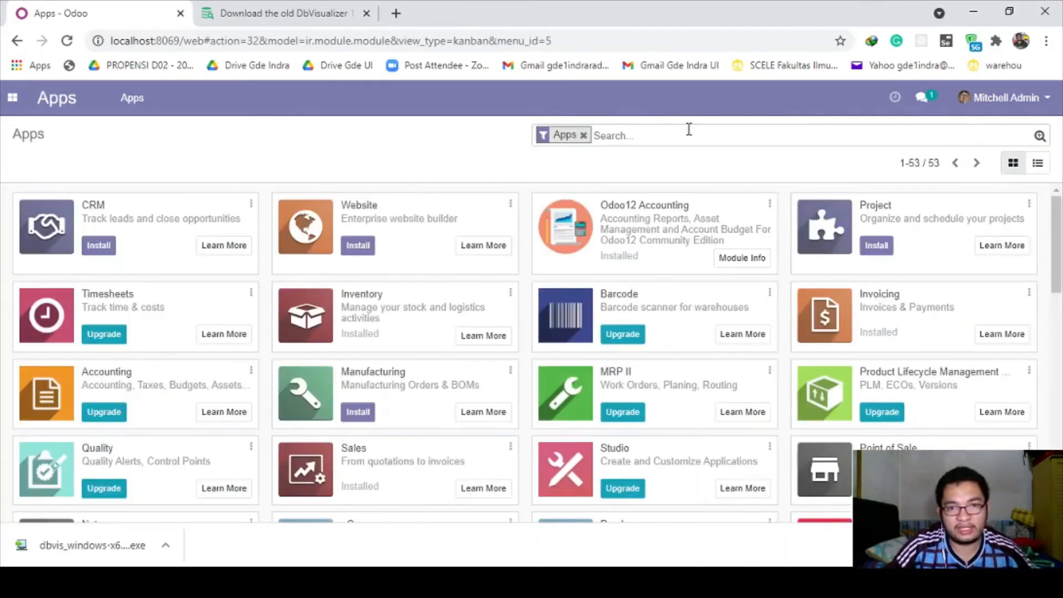
{"action": "type", "text": "reap"}
{"action": "key", "text": "BackSpace"}
{"action": "key", "text": "BackSpace"}
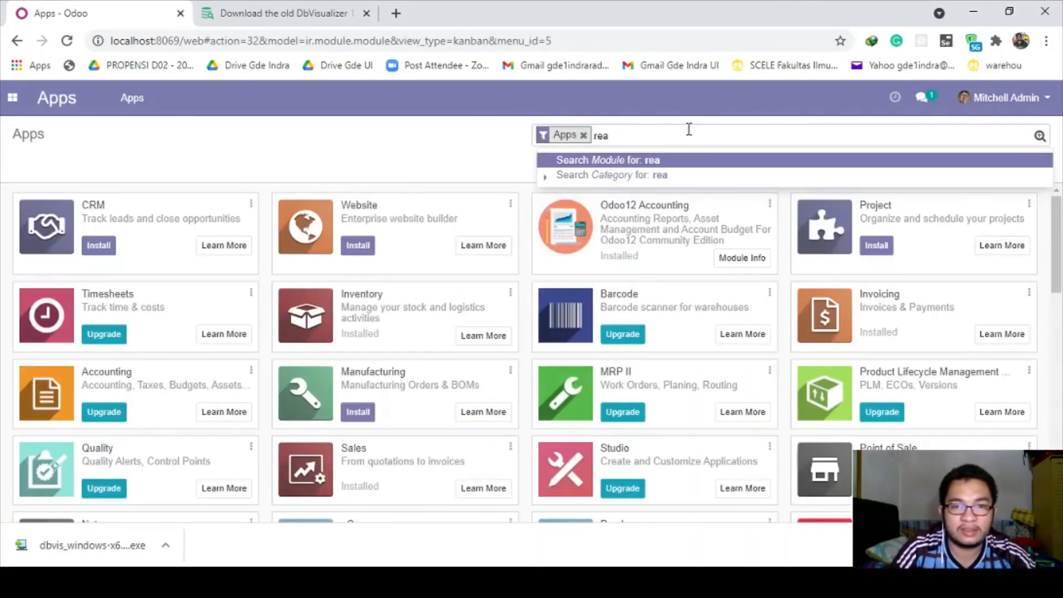
{"action": "type", "text": "pair"}
{"action": "key", "text": "Return"}
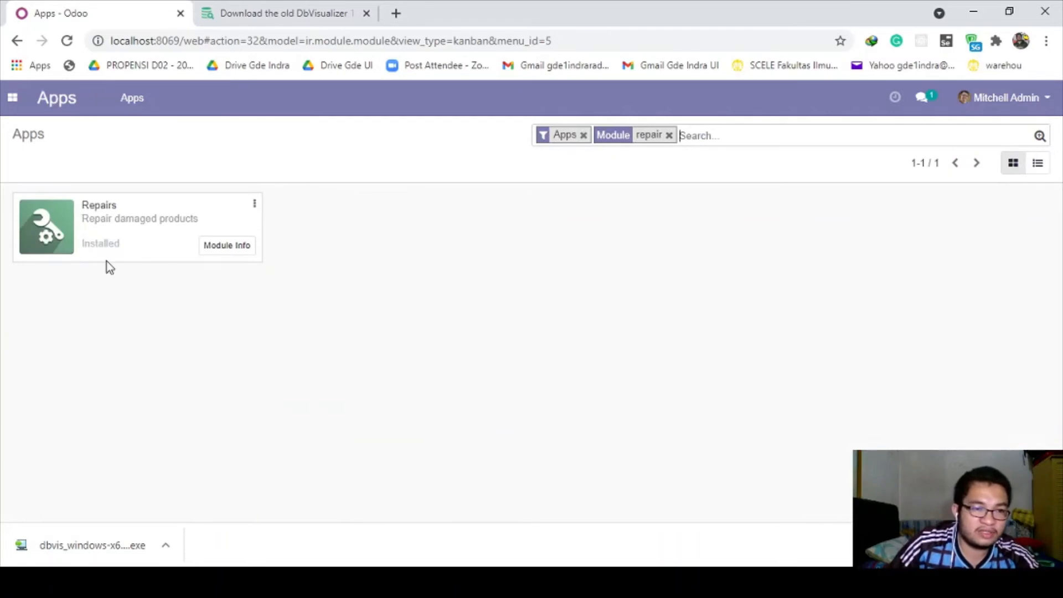
{"action": "left_click_drag", "start_coordinate": [83, 249], "coordinate": [127, 249]}
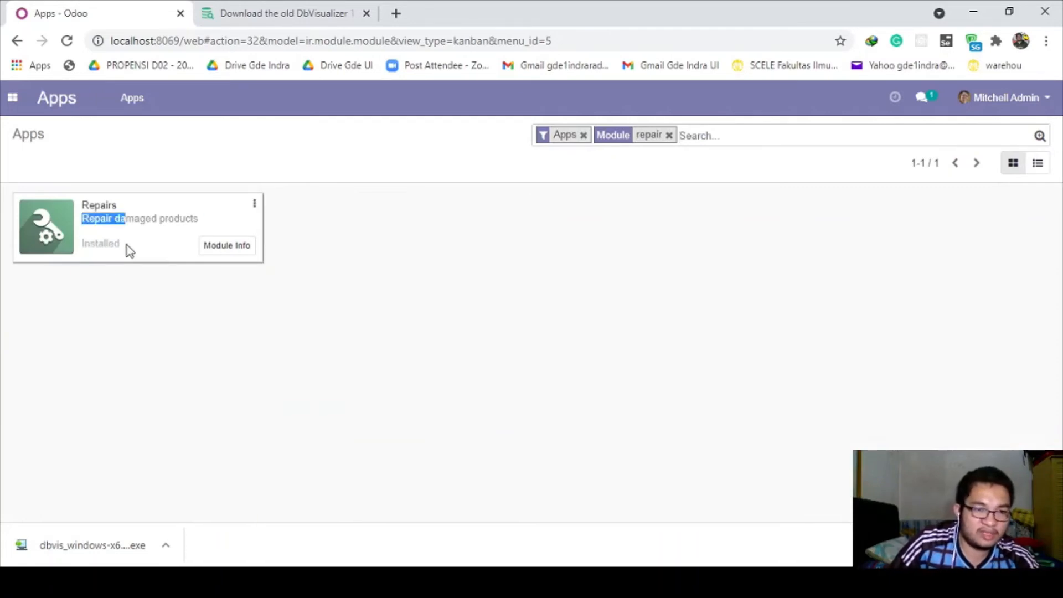
{"action": "left_click", "coordinate": [423, 251]}
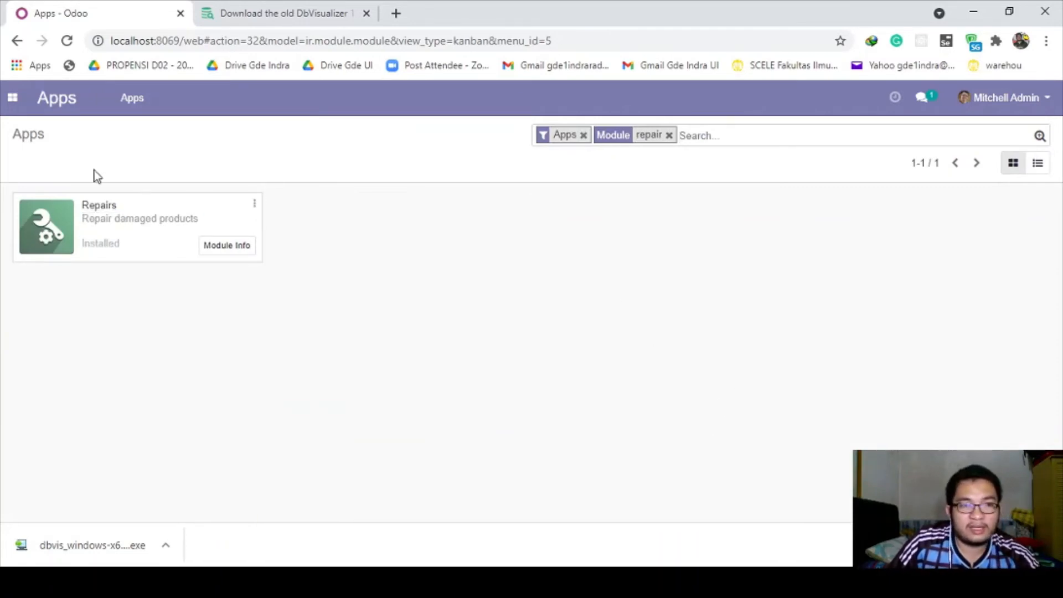
{"action": "left_click", "coordinate": [22, 100]}
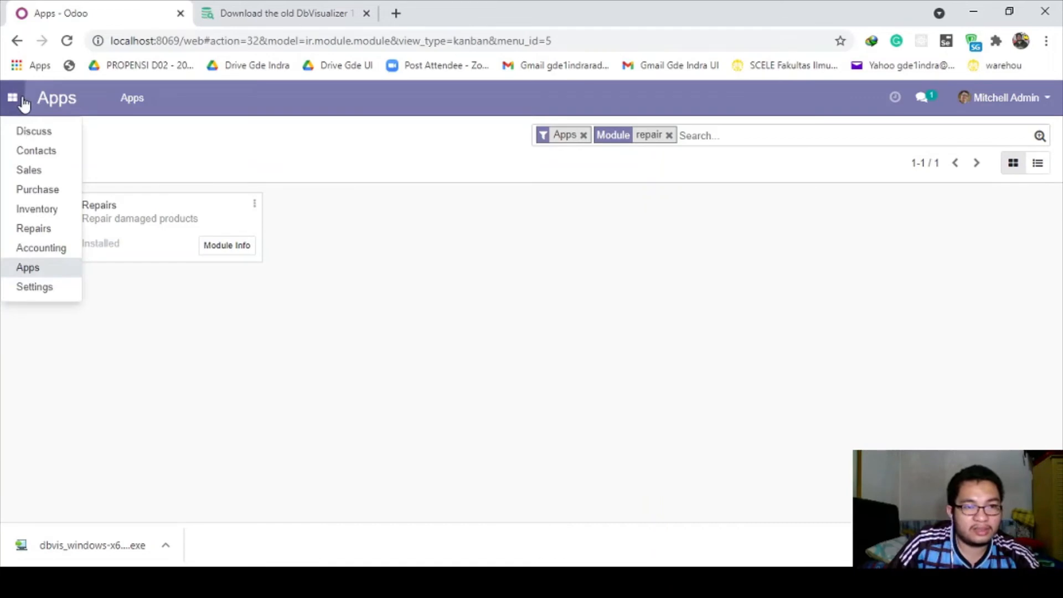
{"action": "left_click", "coordinate": [38, 235]}
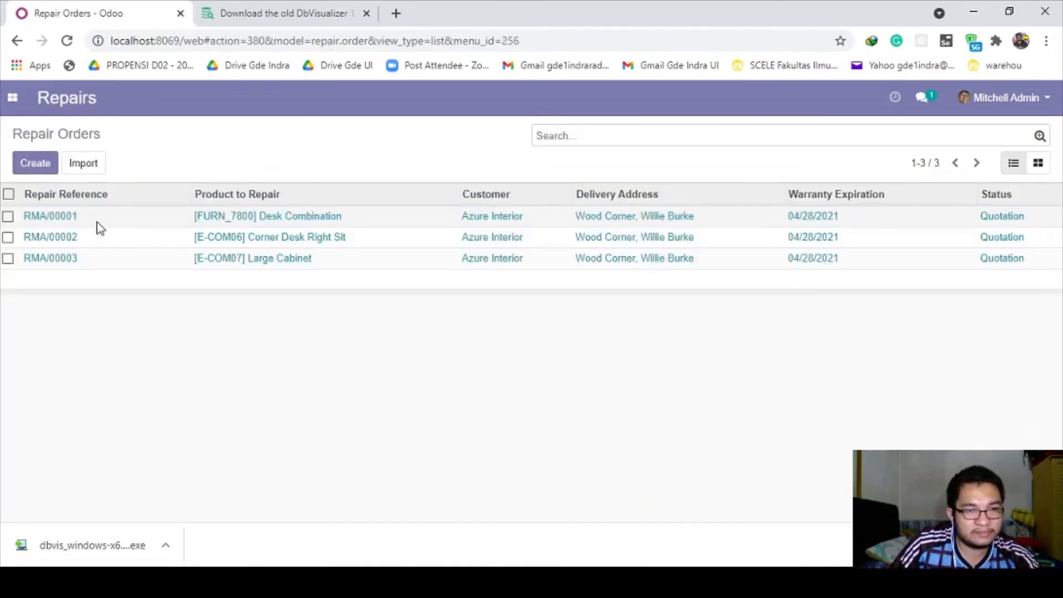
- View repair order RMA/00001, go back to the Repair Orders list, and switch to DbVisualizer
{"action": "left_click", "coordinate": [98, 222]}
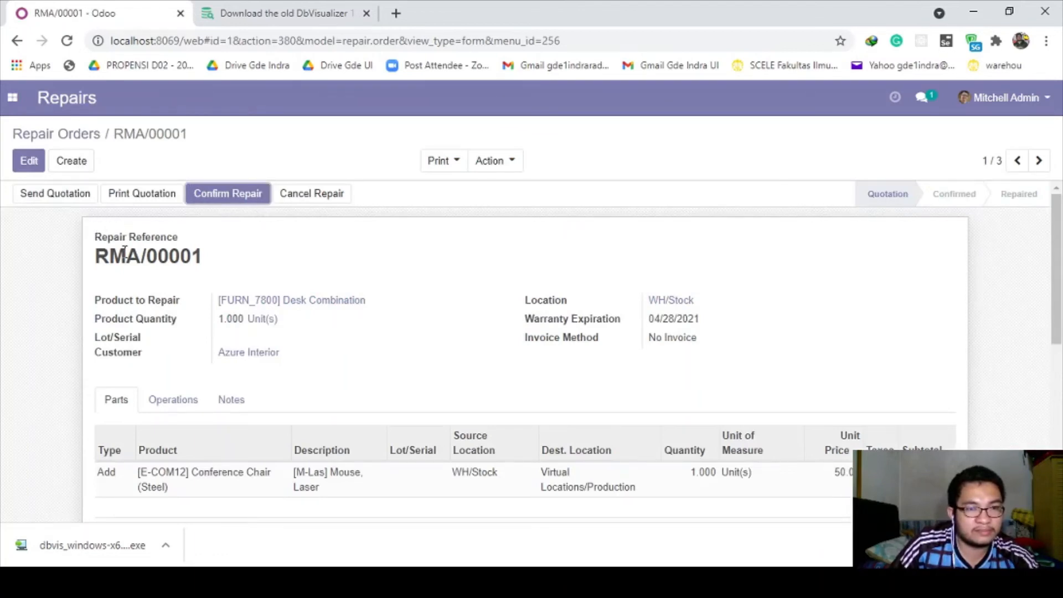
{"action": "left_click", "coordinate": [43, 136]}
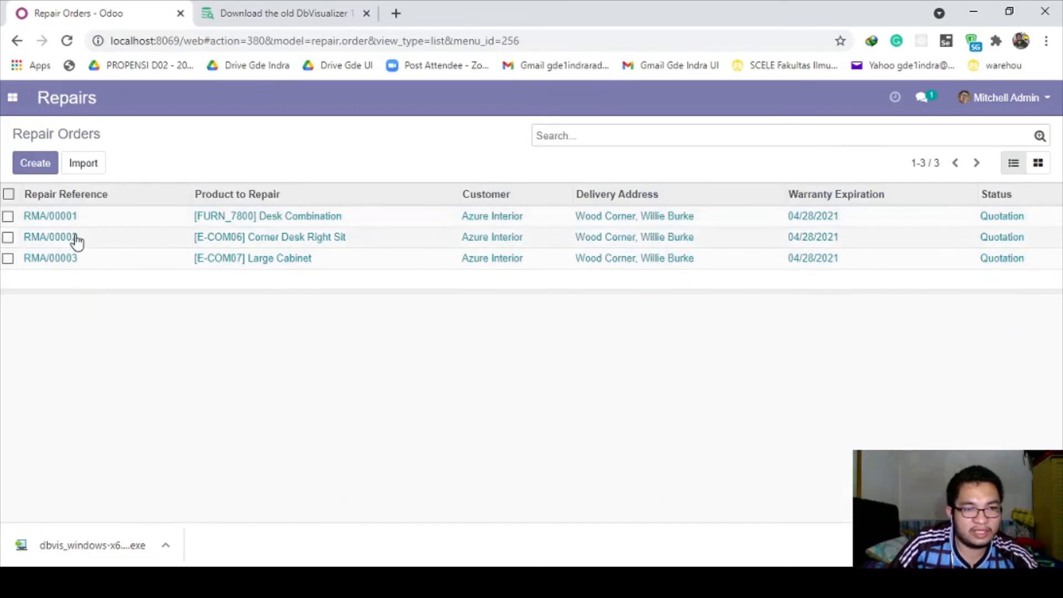
{"action": "left_click", "coordinate": [93, 223]}
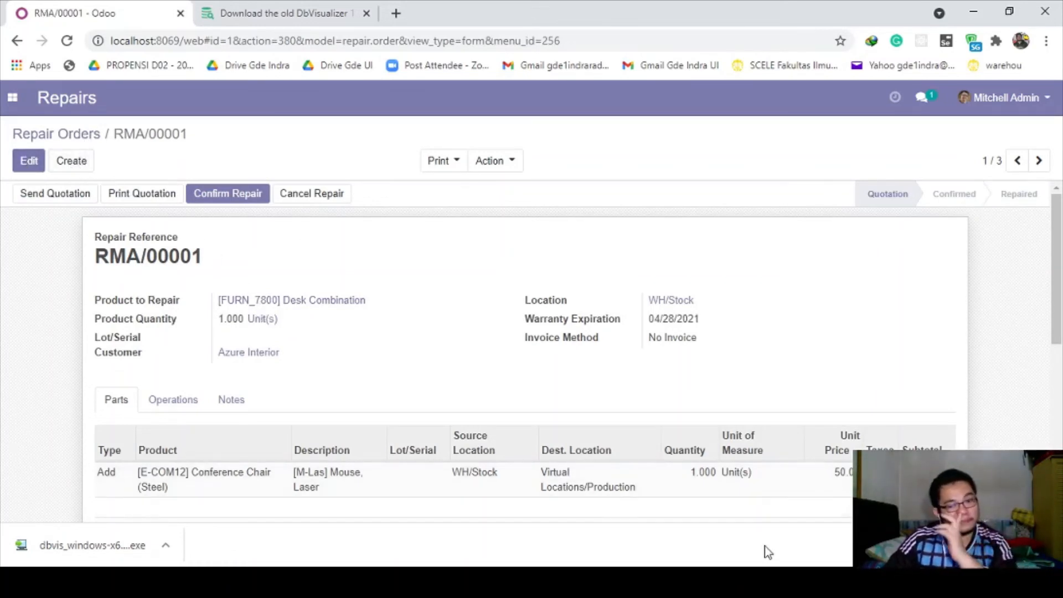
{"action": "left_click", "coordinate": [786, 578]}
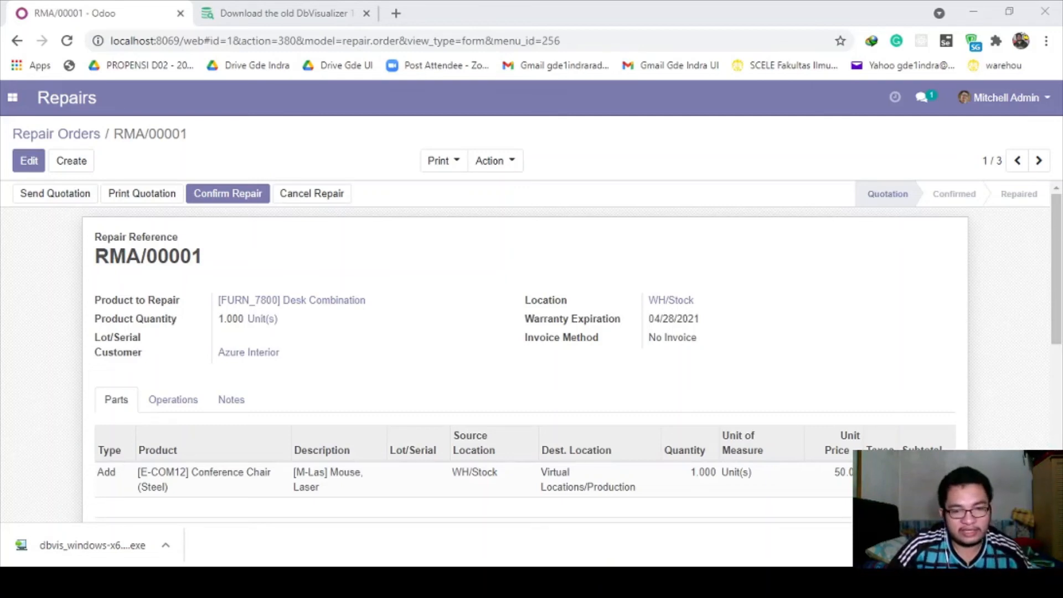
{"action": "left_click", "coordinate": [83, 136]}
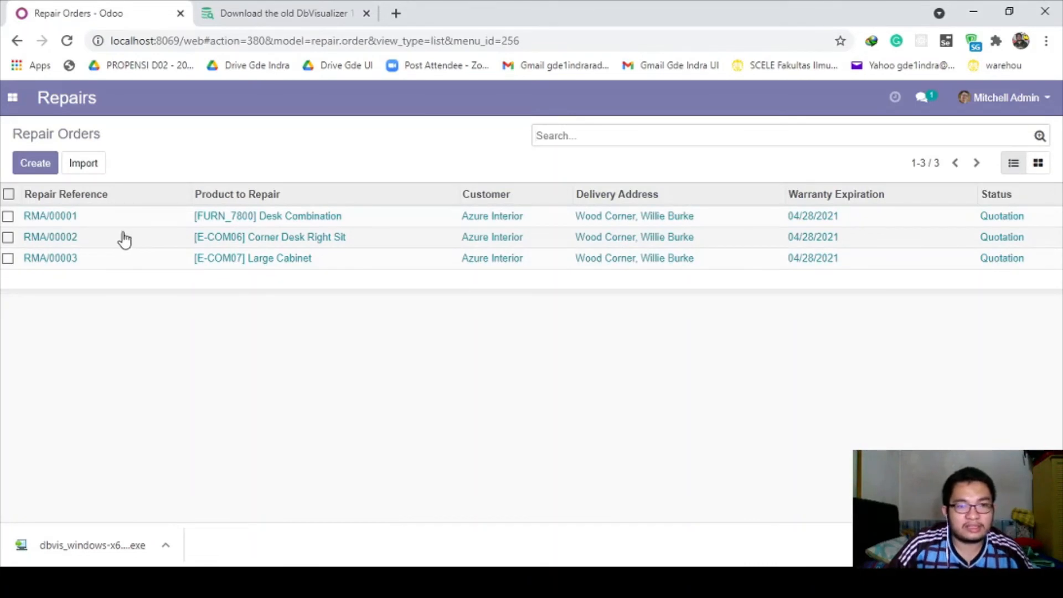
{"action": "left_click", "coordinate": [744, 582]}
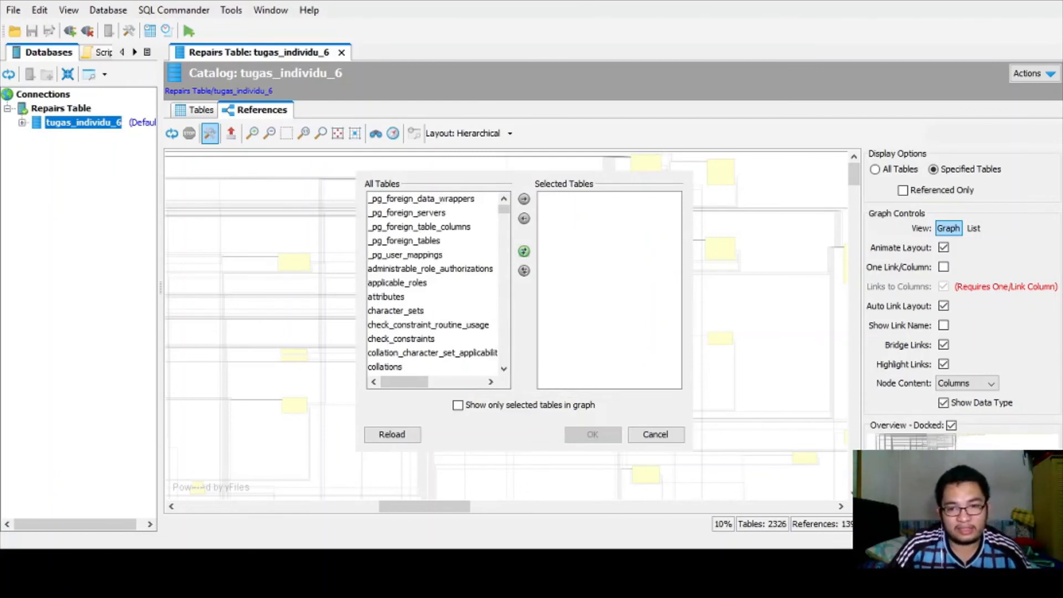
- Browse through the table picker's All Tables list of catalog tables
{"action": "scroll", "coordinate": [469, 310], "scroll_direction": "down", "scroll_amount": 6}
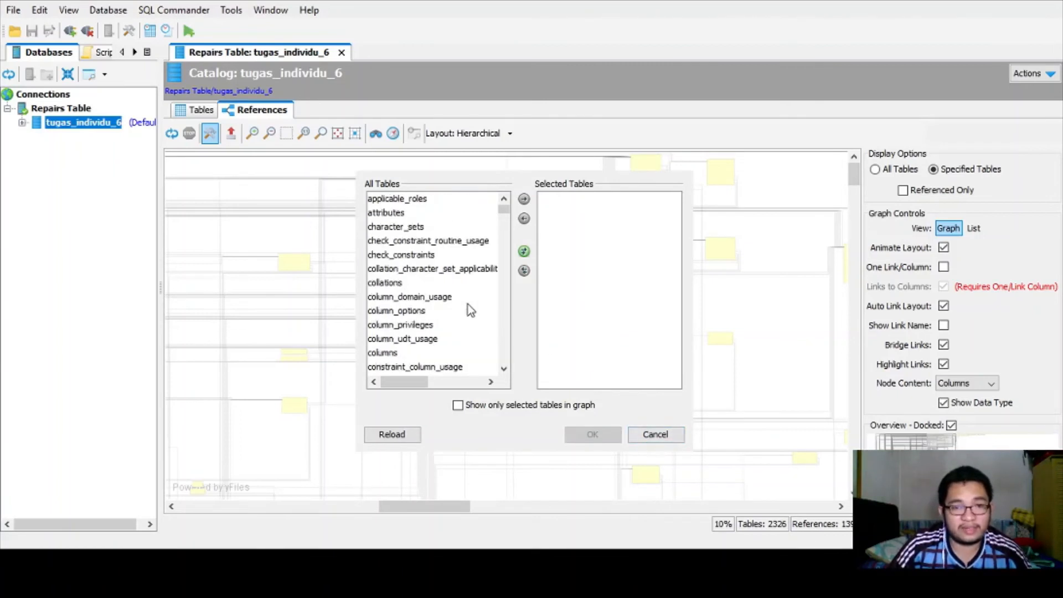
{"action": "scroll", "coordinate": [427, 339], "scroll_direction": "down", "scroll_amount": 13}
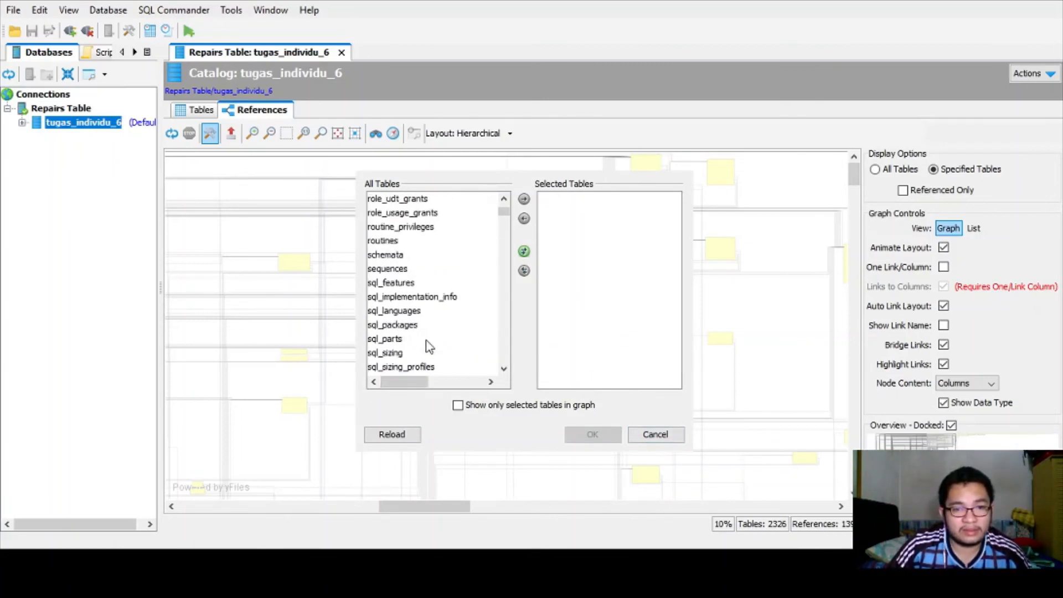
{"action": "scroll", "coordinate": [426, 340], "scroll_direction": "down", "scroll_amount": 20}
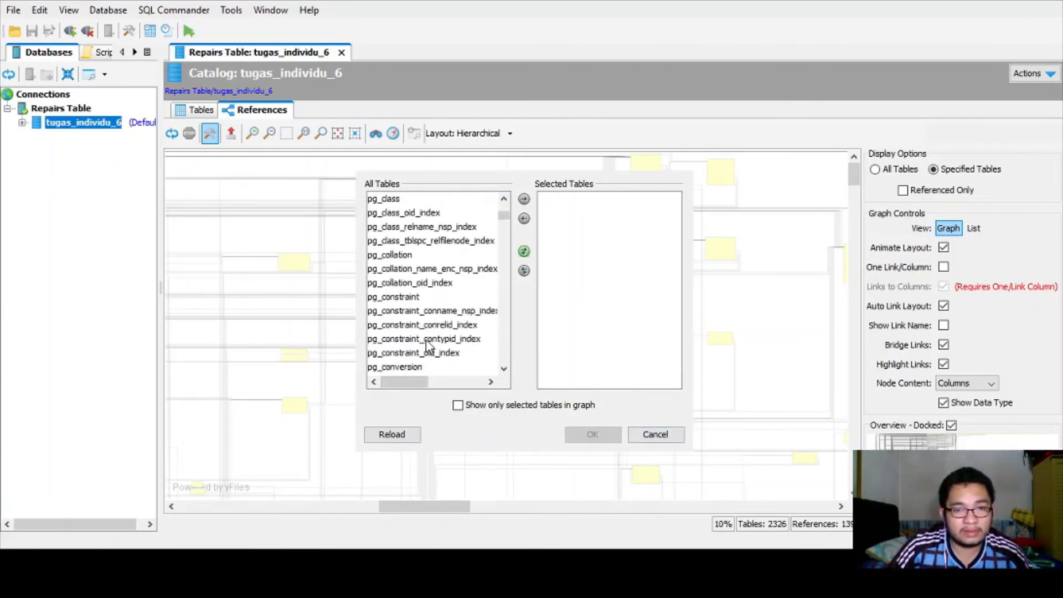
{"action": "scroll", "coordinate": [426, 340], "scroll_direction": "down", "scroll_amount": 20}
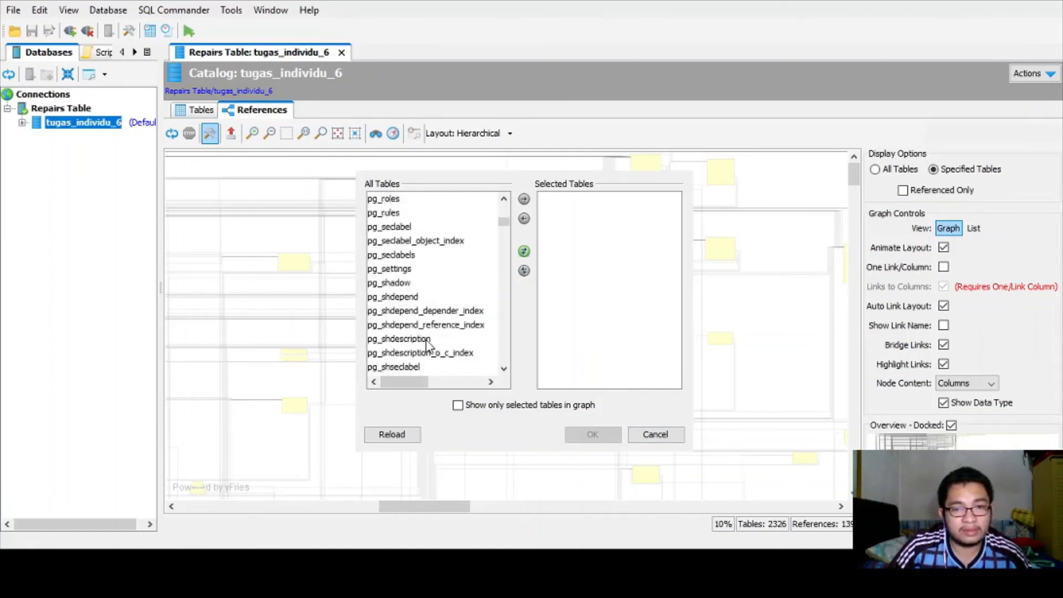
{"action": "scroll", "coordinate": [427, 341], "scroll_direction": "down", "scroll_amount": 20}
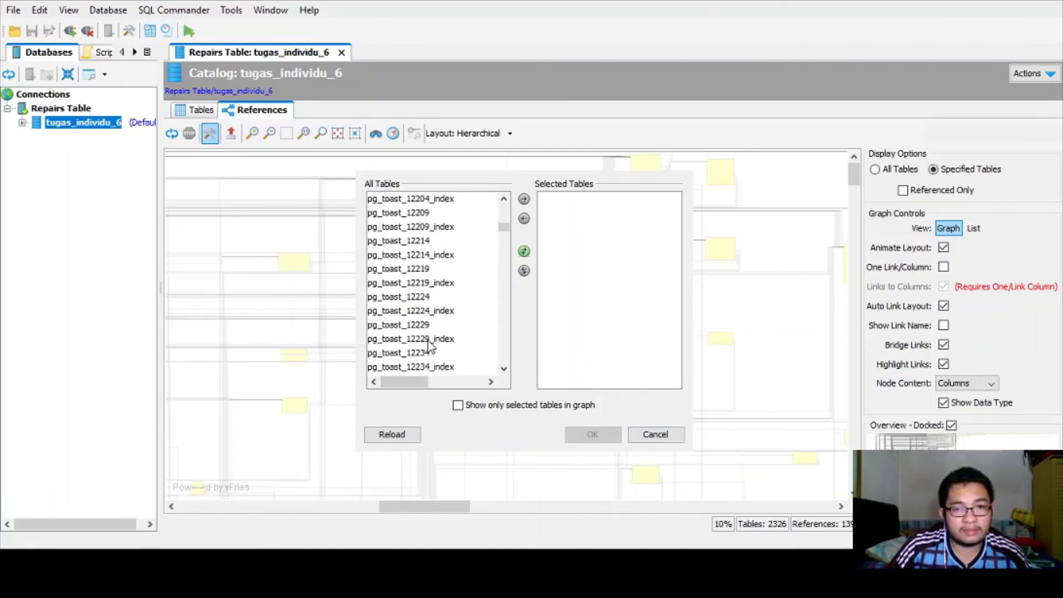
{"action": "scroll", "coordinate": [427, 340], "scroll_direction": "down", "scroll_amount": 5}
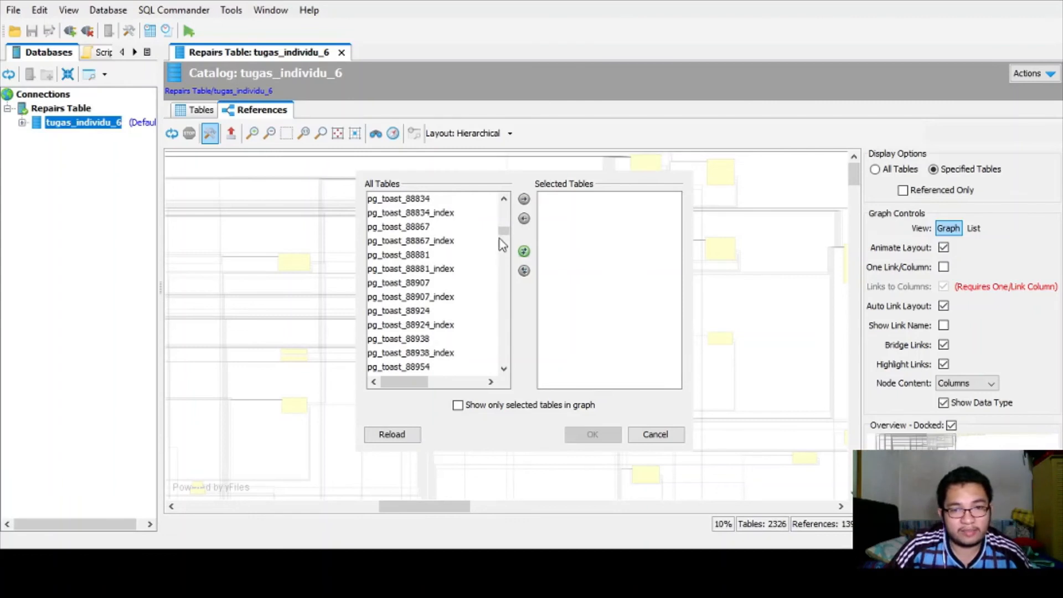
{"action": "left_click_drag", "start_coordinate": [503, 238], "coordinate": [500, 349]}
{"action": "scroll", "coordinate": [457, 330], "scroll_direction": "down", "scroll_amount": 4}
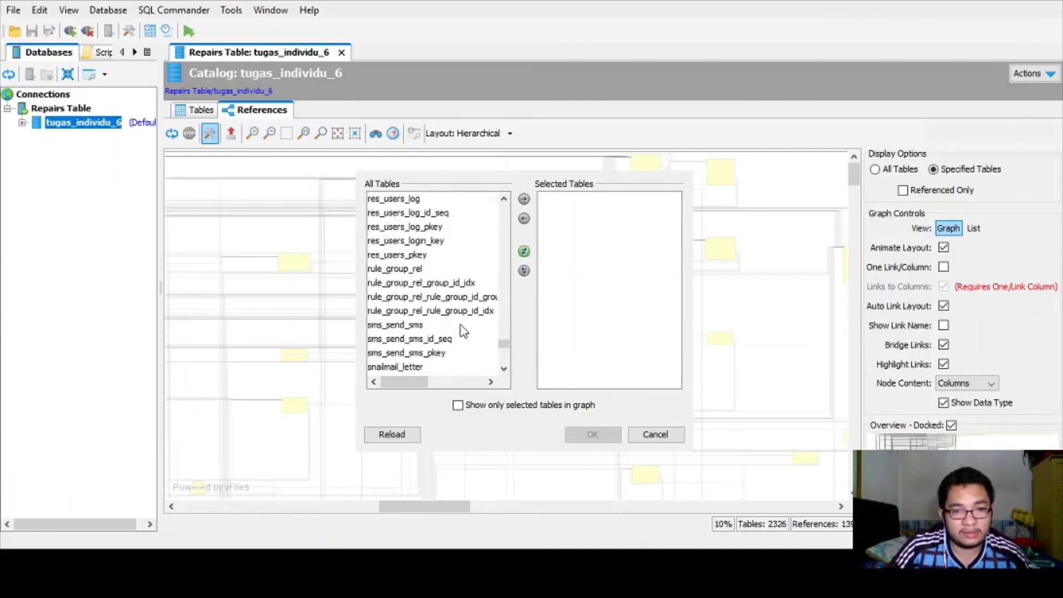
{"action": "scroll", "coordinate": [458, 329], "scroll_direction": "up", "scroll_amount": 5}
{"action": "scroll", "coordinate": [459, 330], "scroll_direction": "up", "scroll_amount": 15}
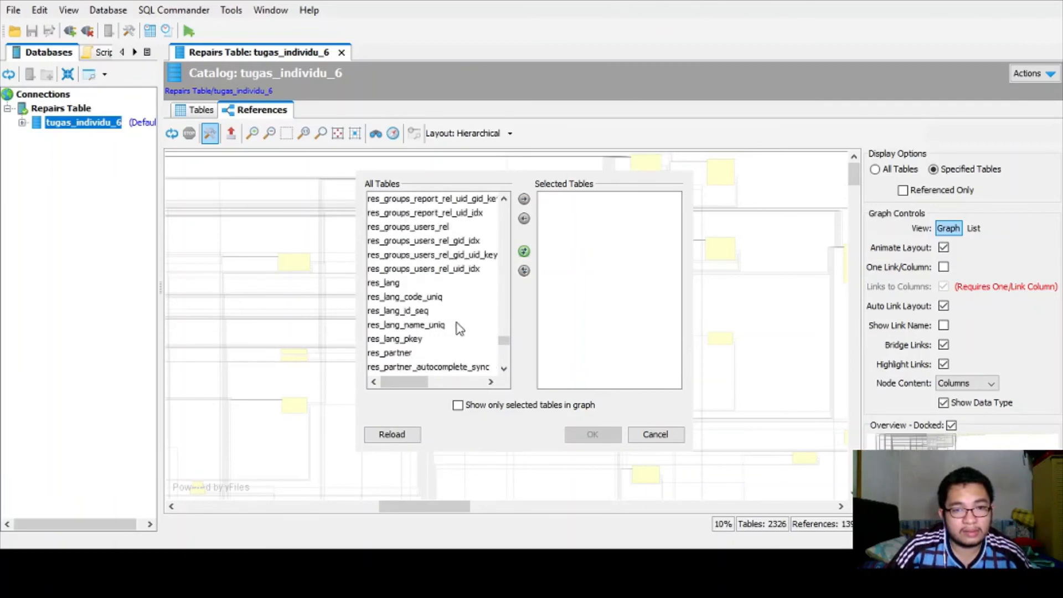
{"action": "scroll", "coordinate": [457, 327], "scroll_direction": "up", "scroll_amount": 4}
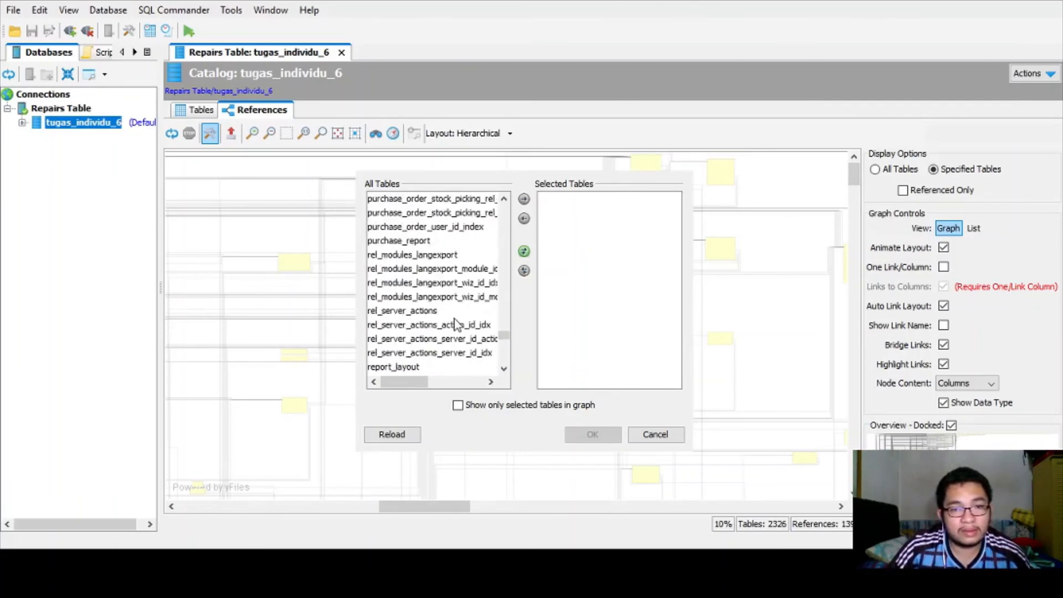
{"action": "scroll", "coordinate": [457, 324], "scroll_direction": "up", "scroll_amount": 2}
{"action": "scroll", "coordinate": [457, 324], "scroll_direction": "down", "scroll_amount": 4}
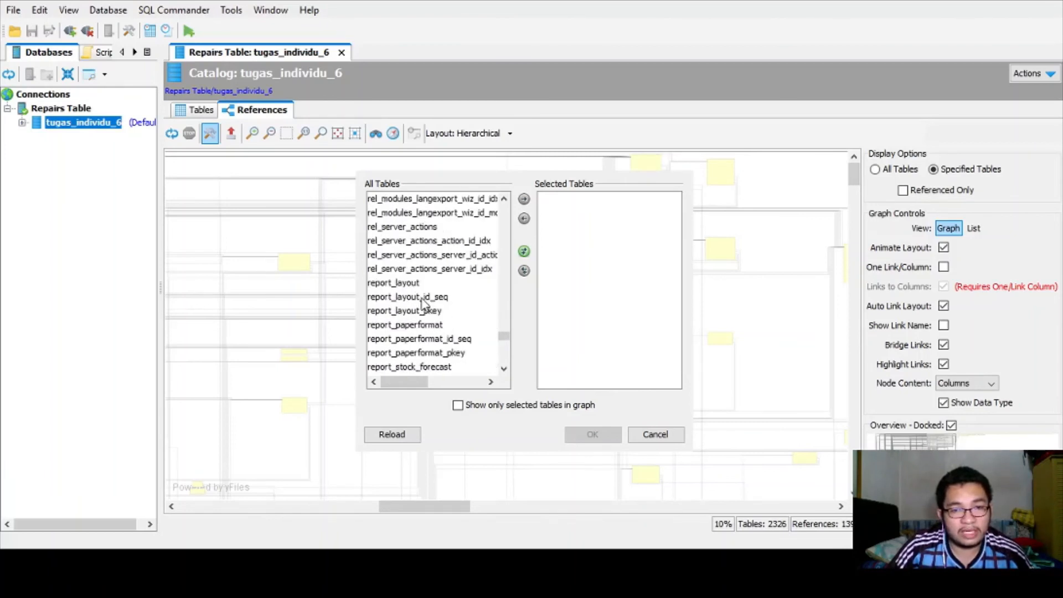
- Cancel the picker without adding report_layout_id_seq and set Display Options back to All Tables
{"action": "left_click", "coordinate": [424, 298]}
{"action": "scroll", "coordinate": [446, 321], "scroll_direction": "down", "scroll_amount": 1}
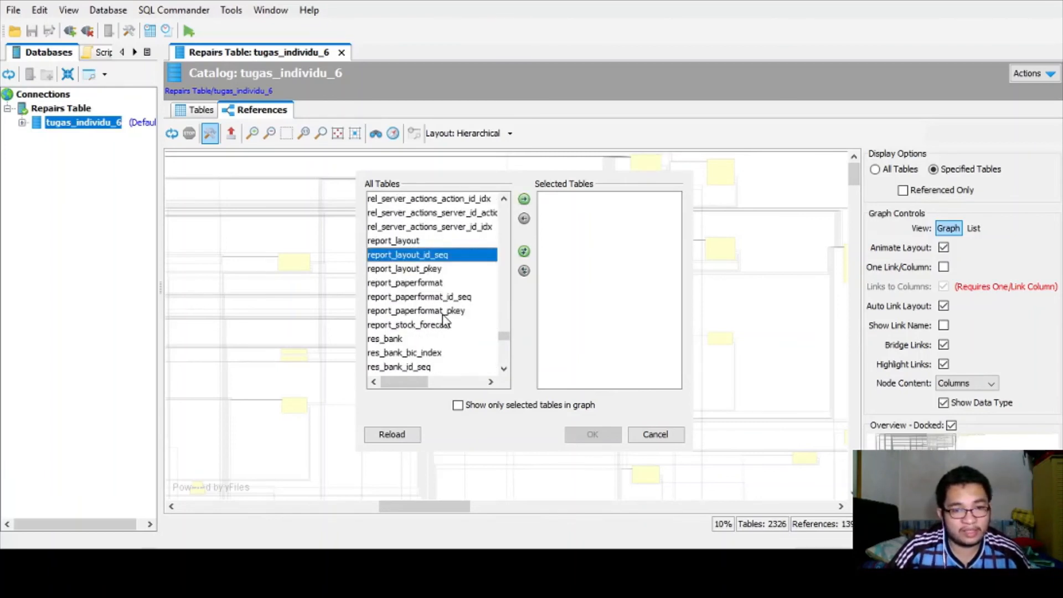
{"action": "left_click", "coordinate": [653, 437]}
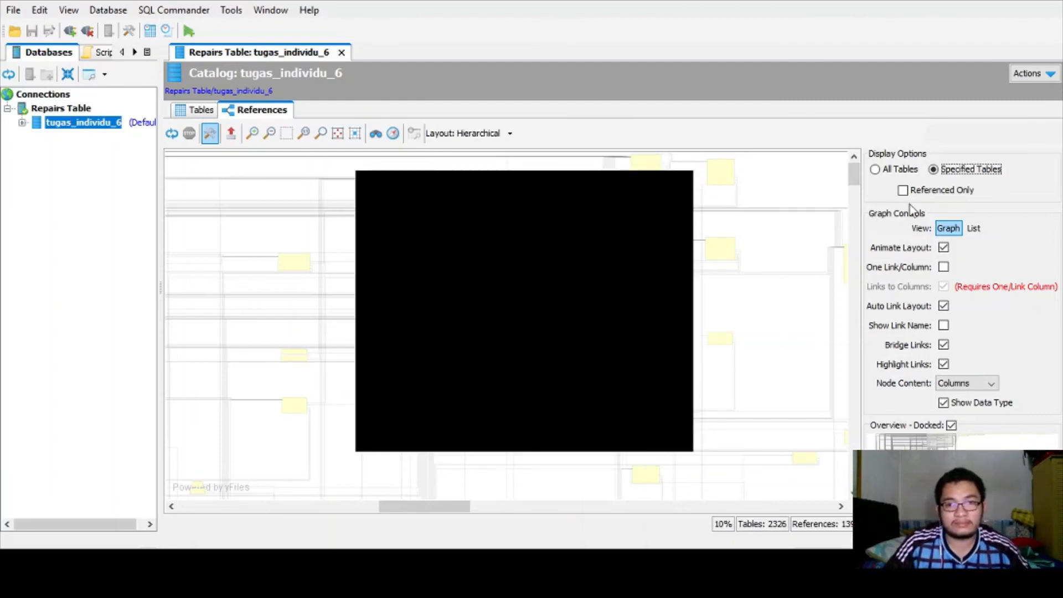
{"action": "left_click", "coordinate": [877, 170]}
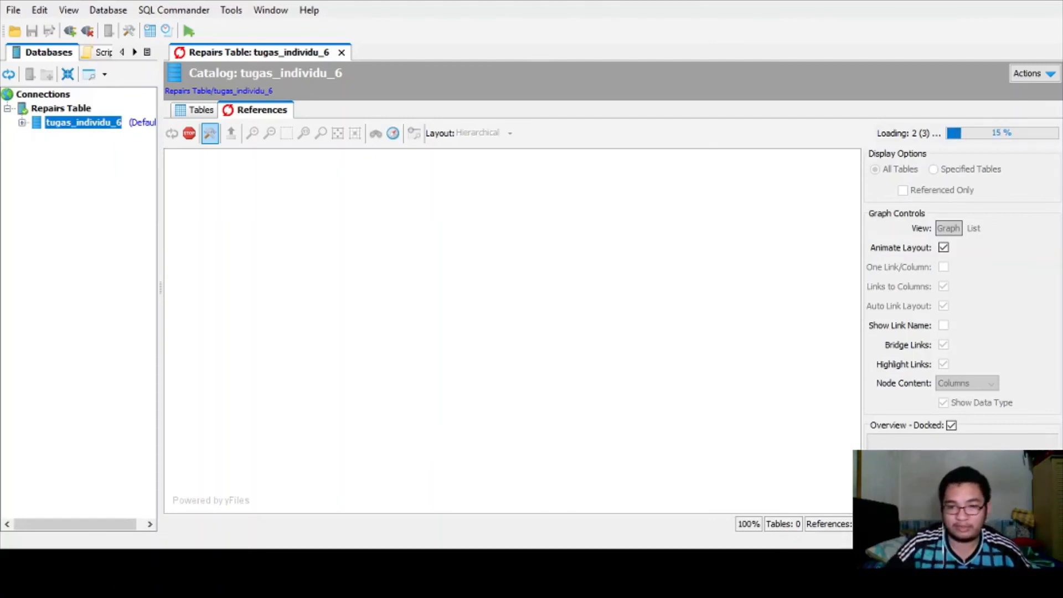
- Open the Repairs Table connection page for tugas_individu_6 on PostgreSQL 9.5.8, localhost:5432
{"action": "double_click", "coordinate": [61, 108]}
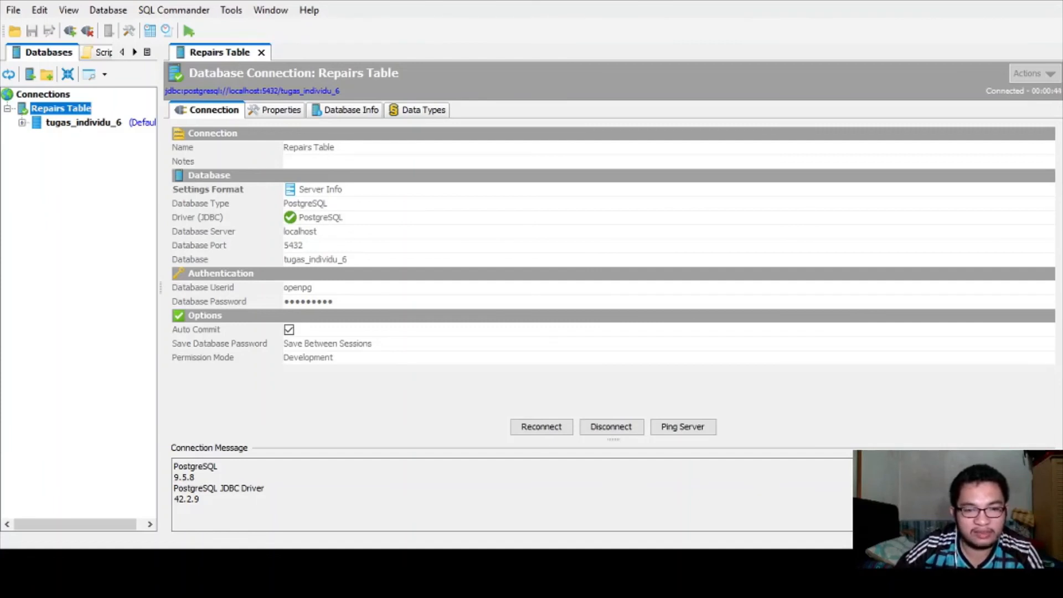
- Append '(Reconnect terlebih dahulu)' to step 14 in the notes and return to DbVisualizer
{"action": "key", "text": "alt+Tab"}
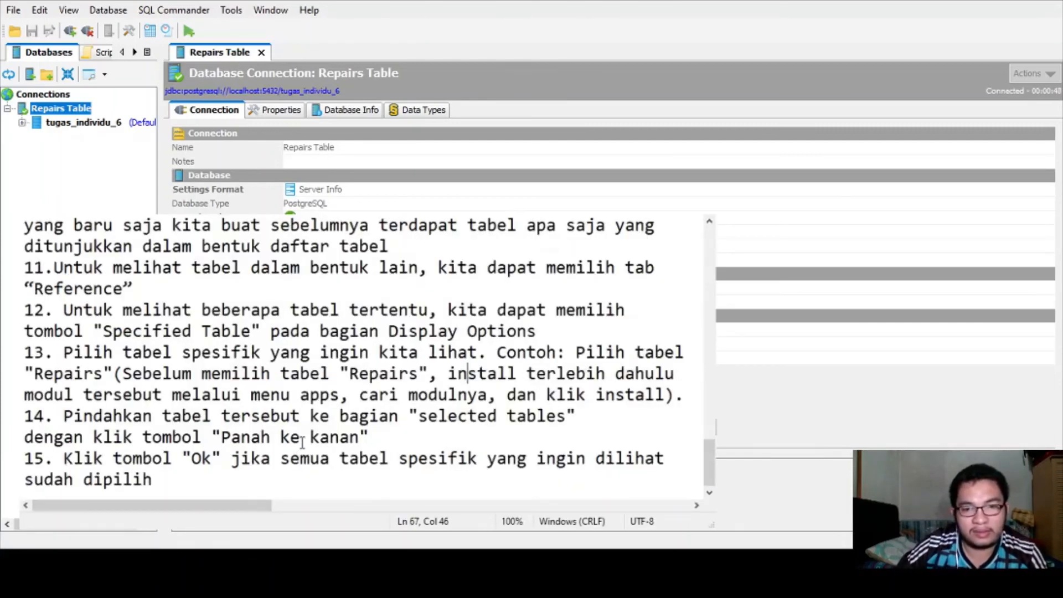
{"action": "left_click", "coordinate": [377, 439]}
{"action": "type", "text": "("}
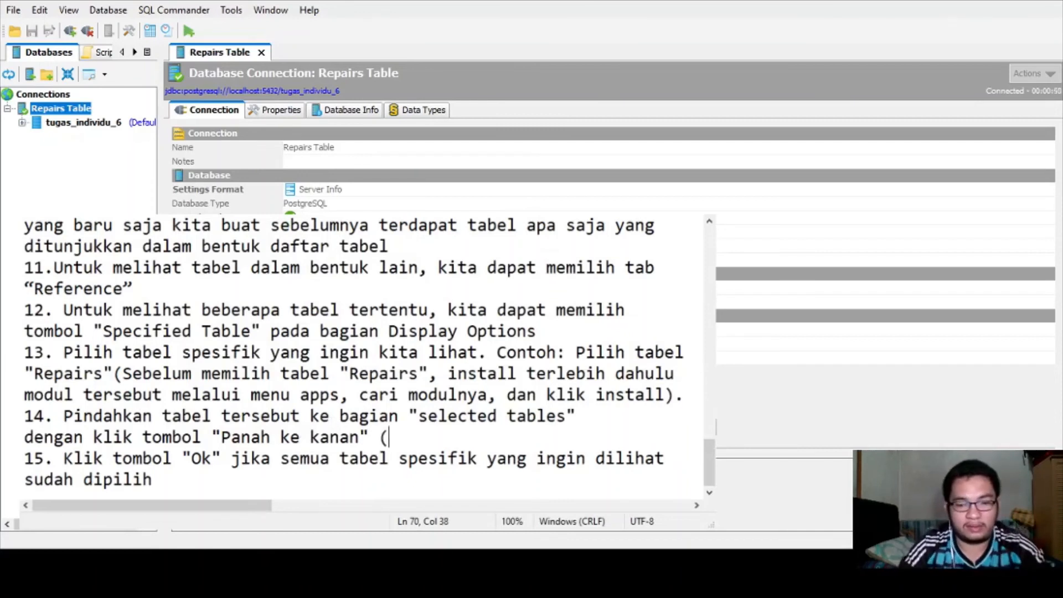
{"action": "type", "text": "Reconnect "}
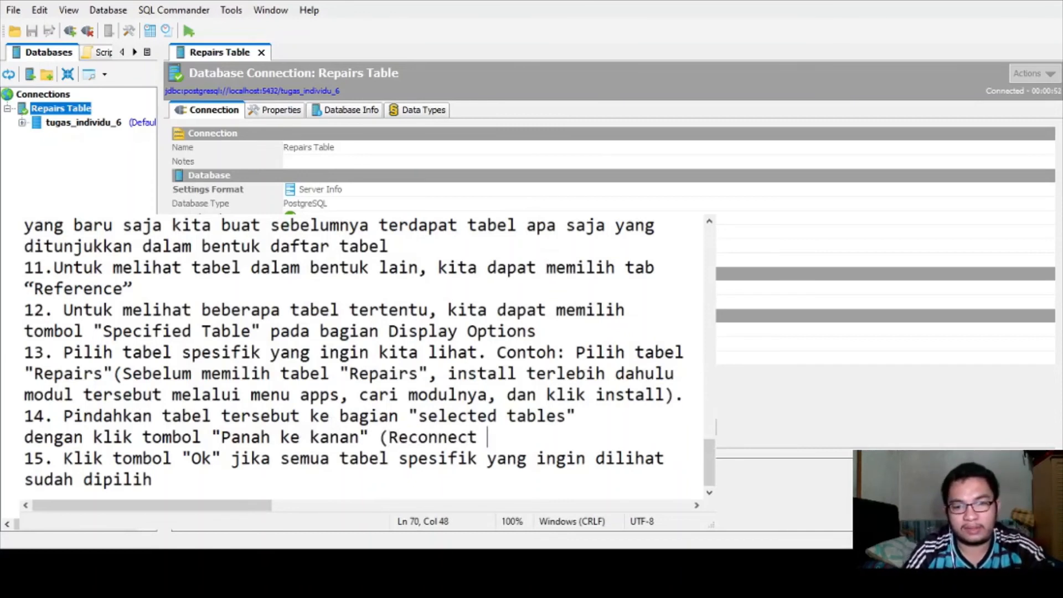
{"action": "type", "text": "terlebih dahulu)"}
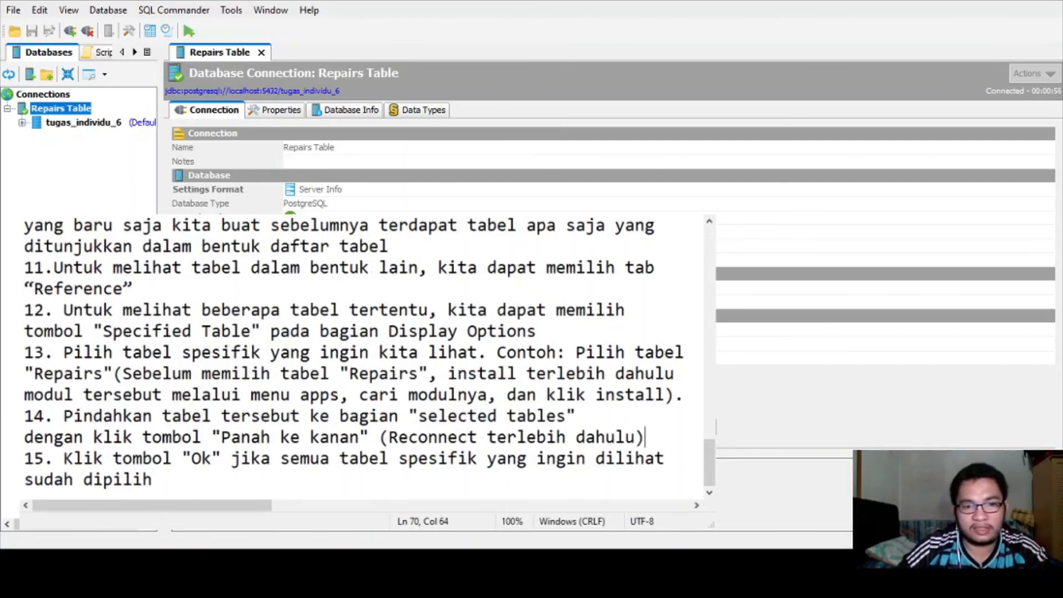
{"action": "key", "text": "alt+Tab"}
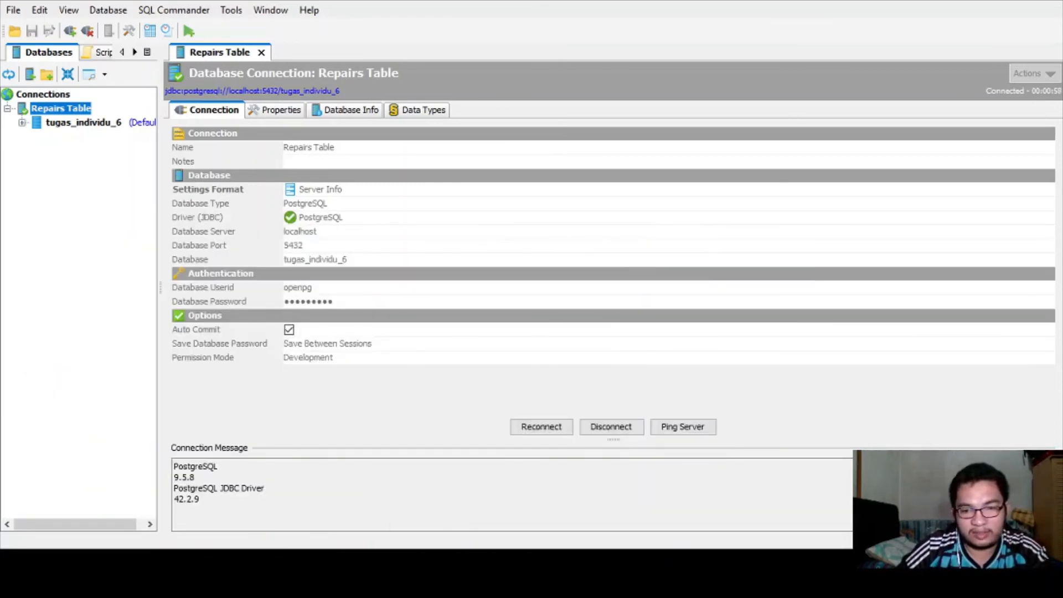
- Reconnect Repairs Table, select the tugas_individu_6 catalog, and show its References graph
{"action": "left_click", "coordinate": [531, 428]}
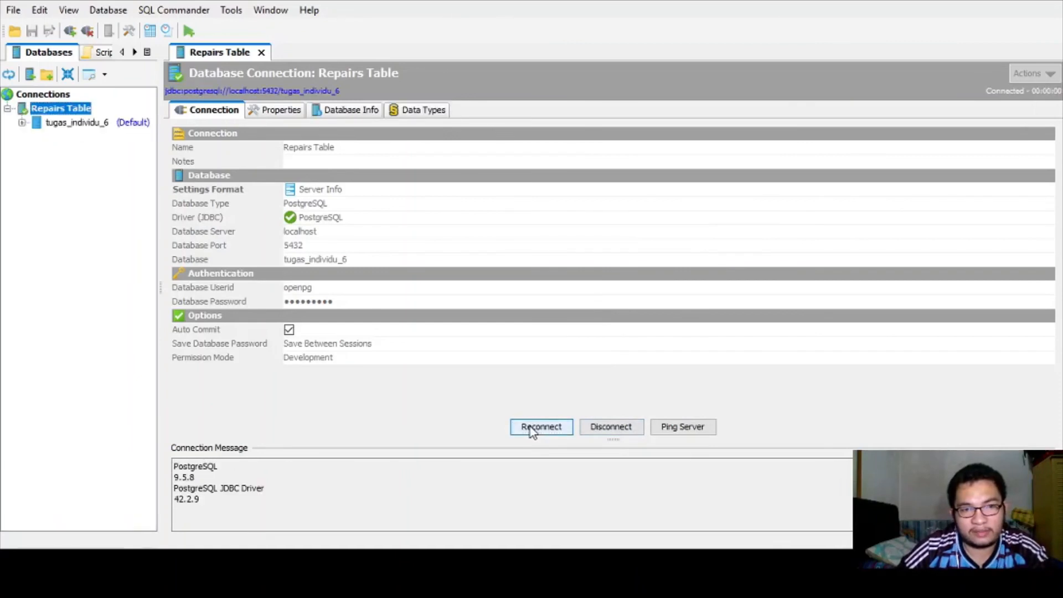
{"action": "left_click", "coordinate": [82, 123]}
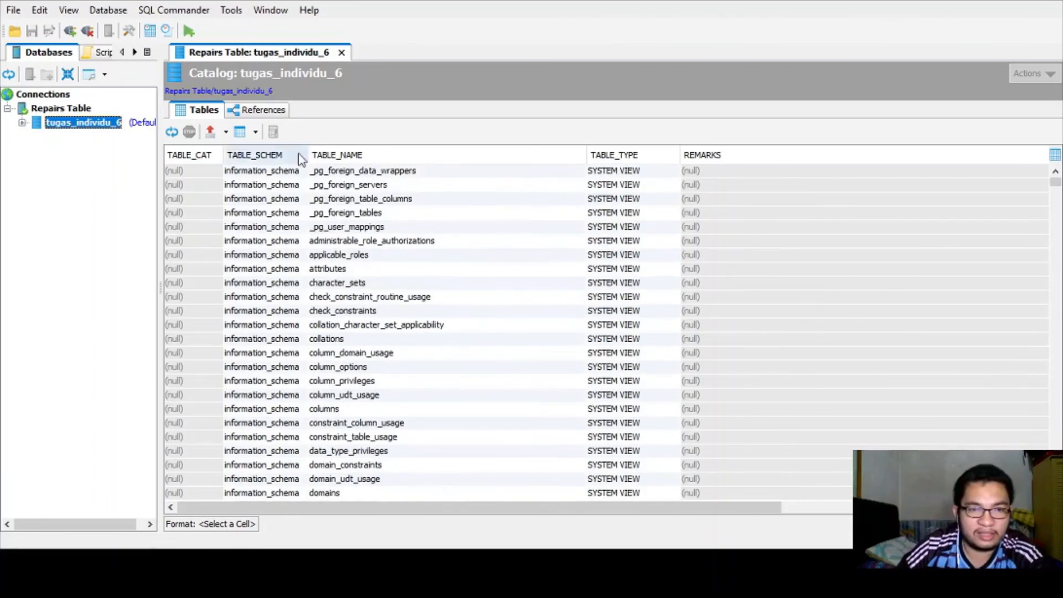
{"action": "left_click", "coordinate": [270, 110]}
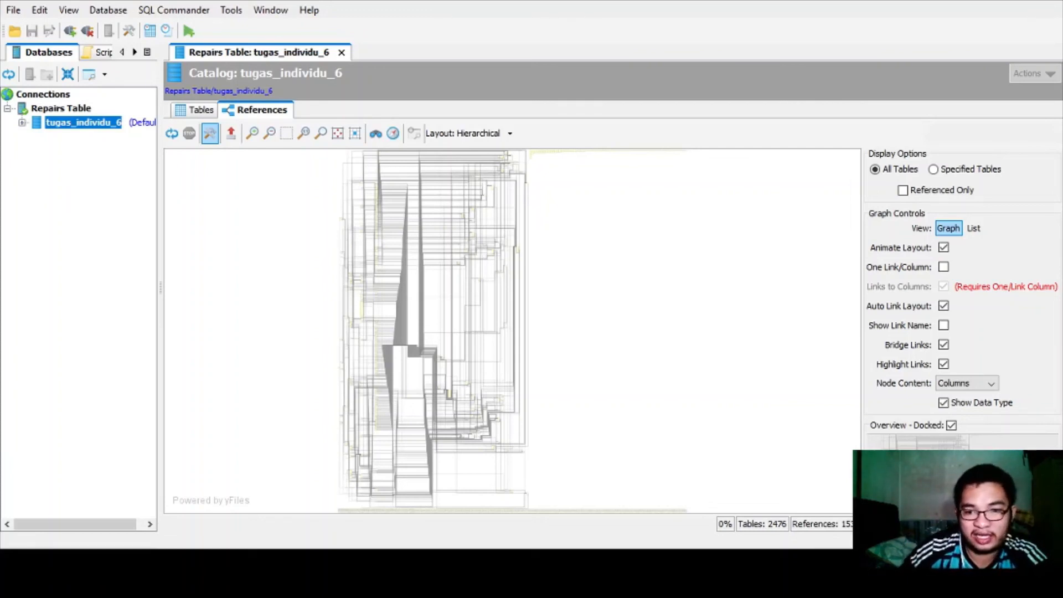
- Switch the References graph to Specified Tables and cancel the table picker with nothing chosen
{"action": "left_click", "coordinate": [933, 169]}
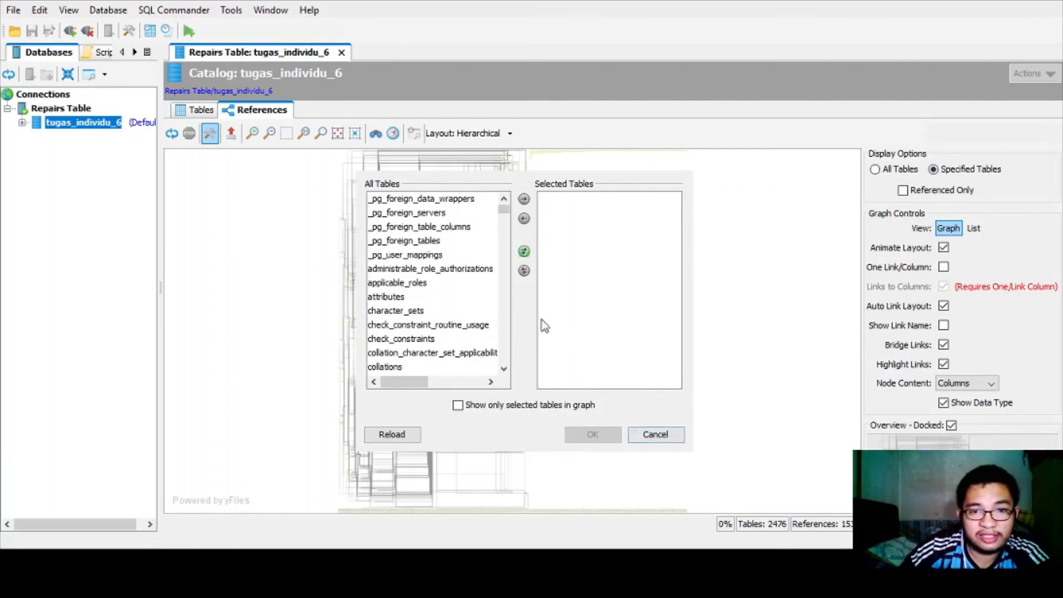
{"action": "scroll", "coordinate": [502, 208], "scroll_direction": "down", "scroll_amount": 8}
{"action": "left_click_drag", "start_coordinate": [503, 207], "coordinate": [503, 252]}
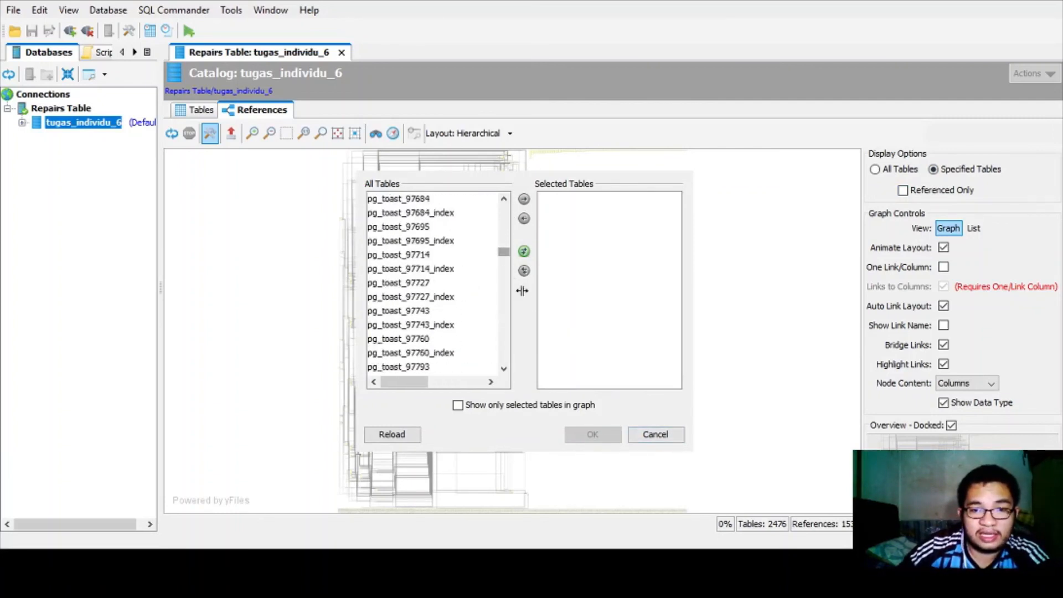
{"action": "left_click", "coordinate": [646, 438]}
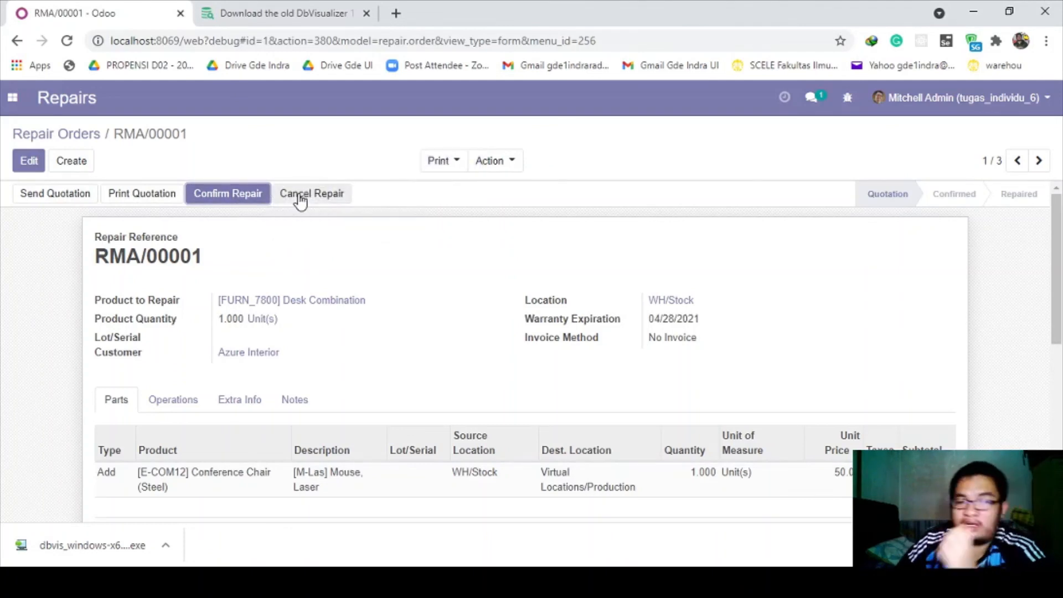
- Leave the RMA/00001 form in the browser and return to DbVisualizer's table picker
{"action": "left_click", "coordinate": [750, 580]}
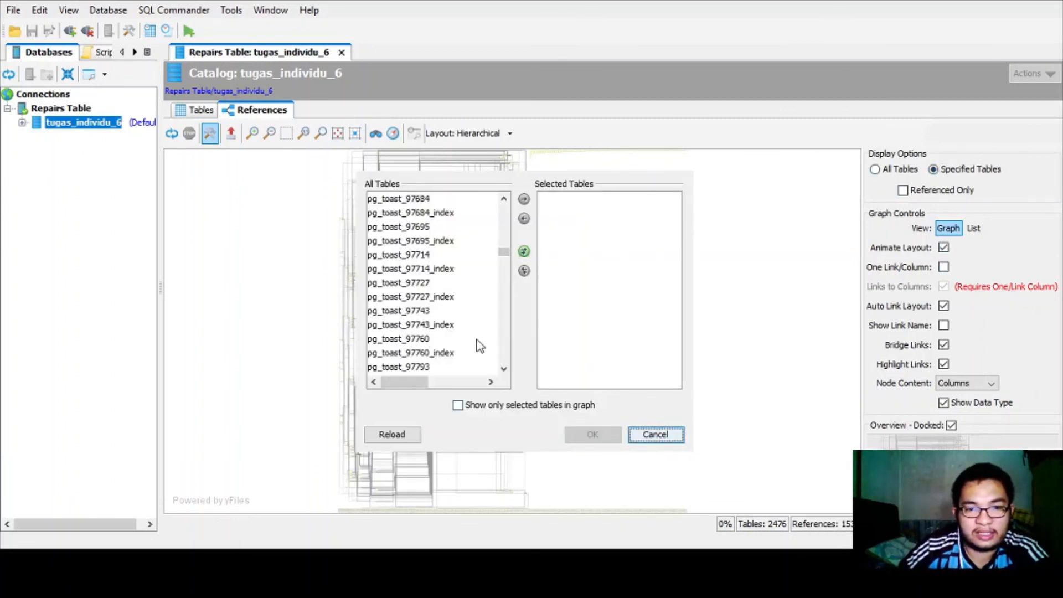
- Scroll the All Tables list down to the repair_ rows and select repair_order
{"action": "left_click_drag", "start_coordinate": [504, 254], "coordinate": [504, 333]}
{"action": "left_click", "coordinate": [401, 271]}
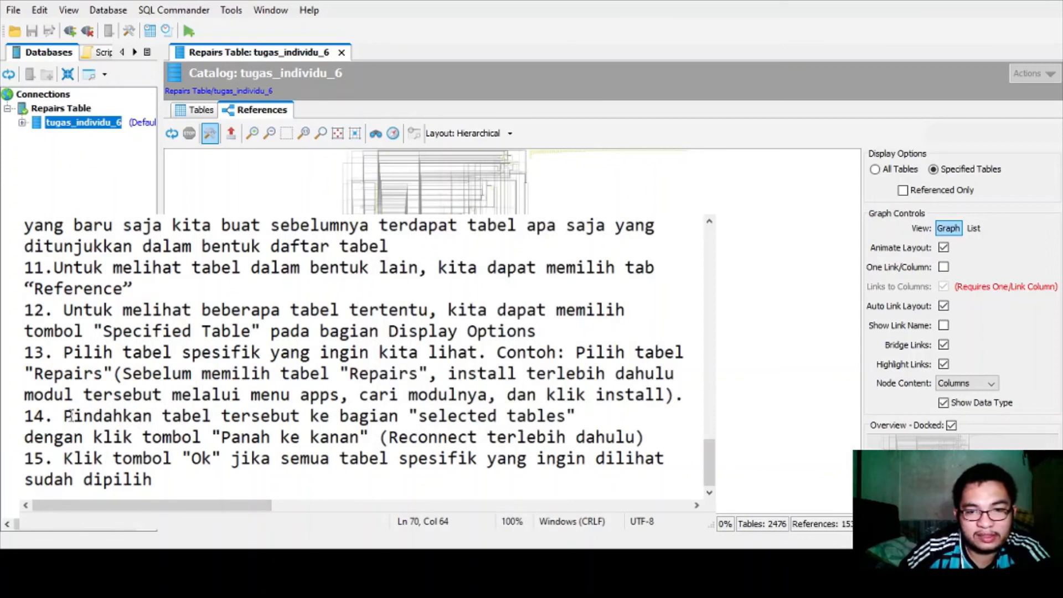
- Highlight step 14's 'Panah ke kanan' instruction in the notes, then switch back to DbVisualizer
{"action": "left_click_drag", "start_coordinate": [66, 417], "coordinate": [547, 416]}
{"action": "left_click", "coordinate": [360, 457]}
{"action": "left_click_drag", "start_coordinate": [212, 437], "coordinate": [378, 437]}
{"action": "left_click", "coordinate": [370, 438]}
{"action": "left_click", "coordinate": [360, 437]}
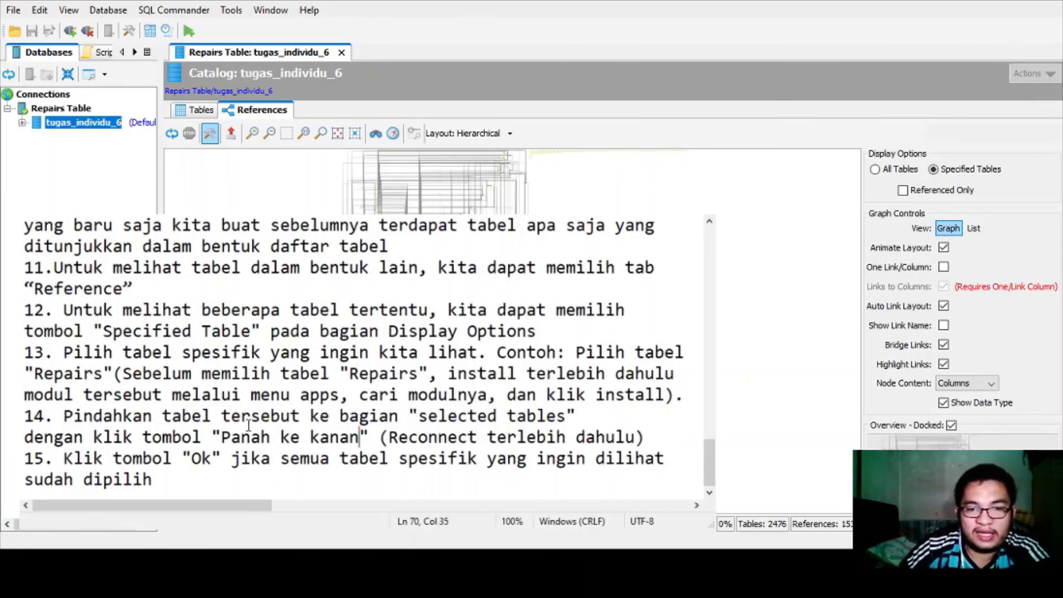
{"action": "left_click_drag", "start_coordinate": [212, 438], "coordinate": [370, 437]}
{"action": "left_click", "coordinate": [369, 438]}
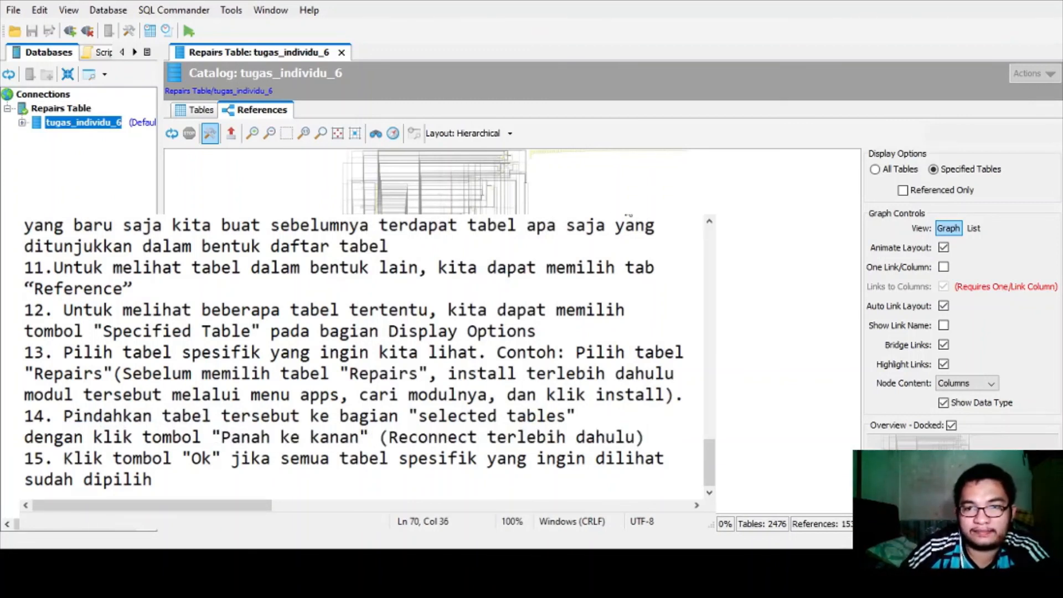
{"action": "key", "text": "alt+Tab"}
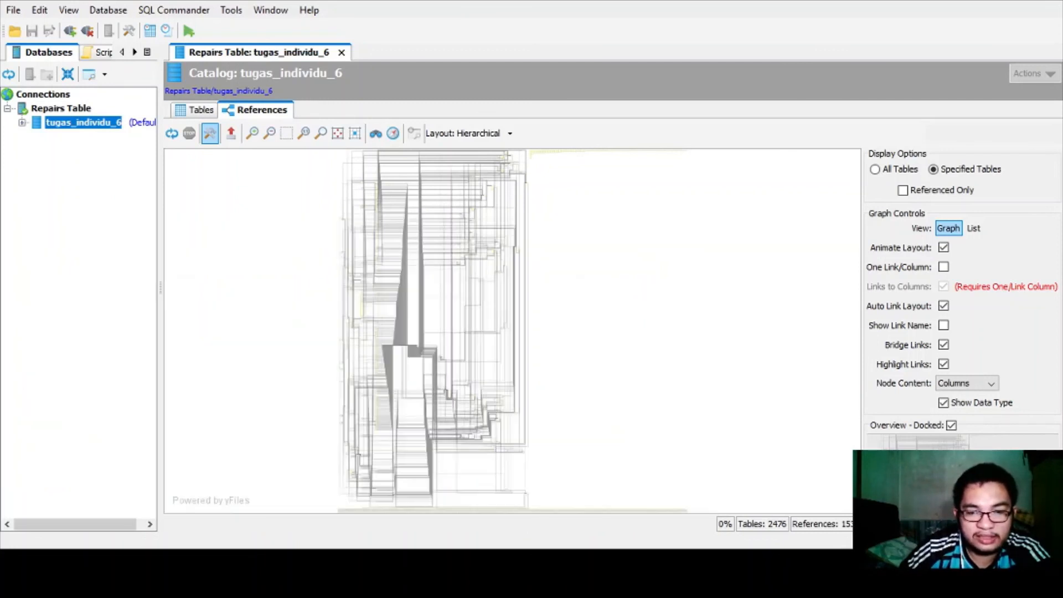
- Add repair_order to the selected tables in the table chooser
{"action": "key", "text": "alt+Tab"}
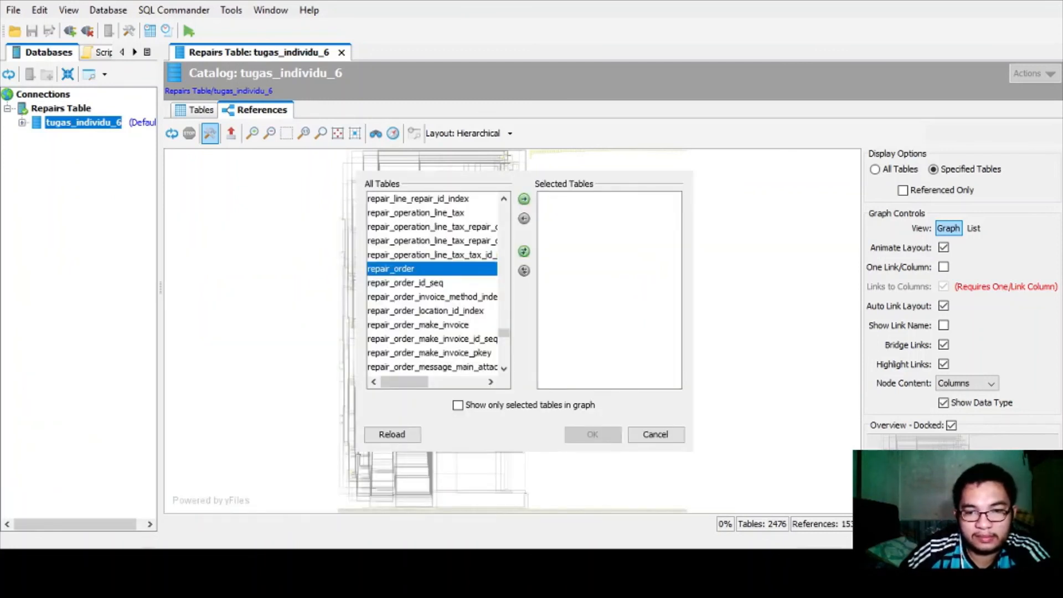
{"action": "left_click", "coordinate": [525, 200]}
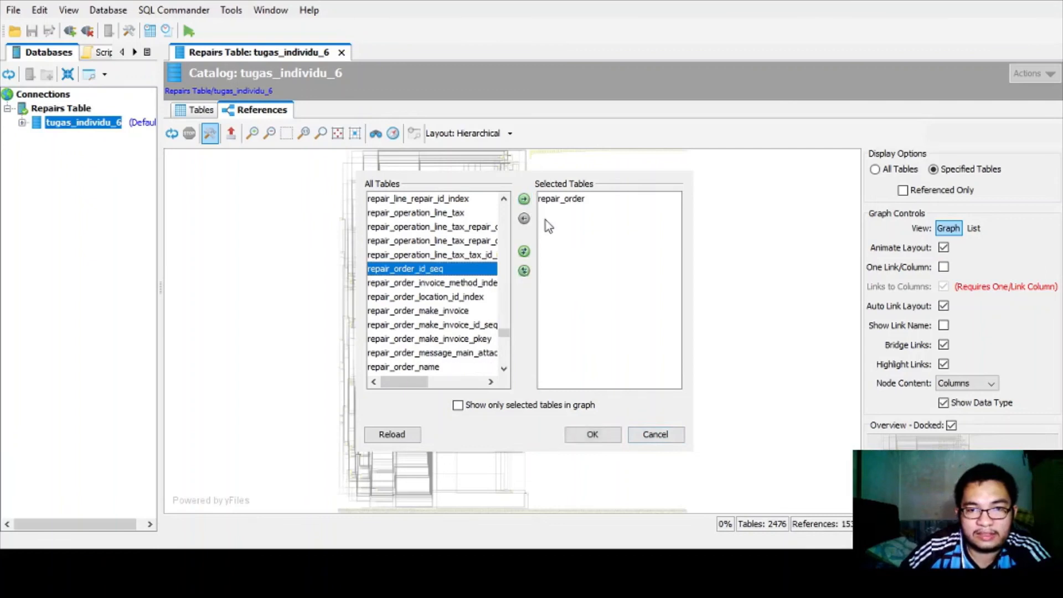
{"action": "scroll", "coordinate": [473, 298], "scroll_direction": "down", "scroll_amount": 2}
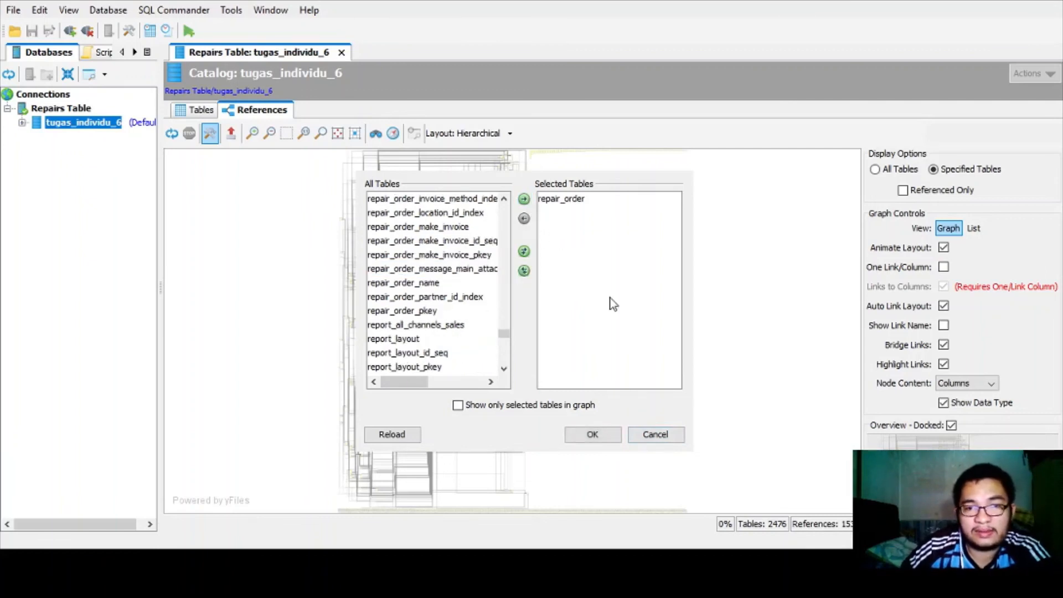
{"action": "left_click", "coordinate": [610, 299]}
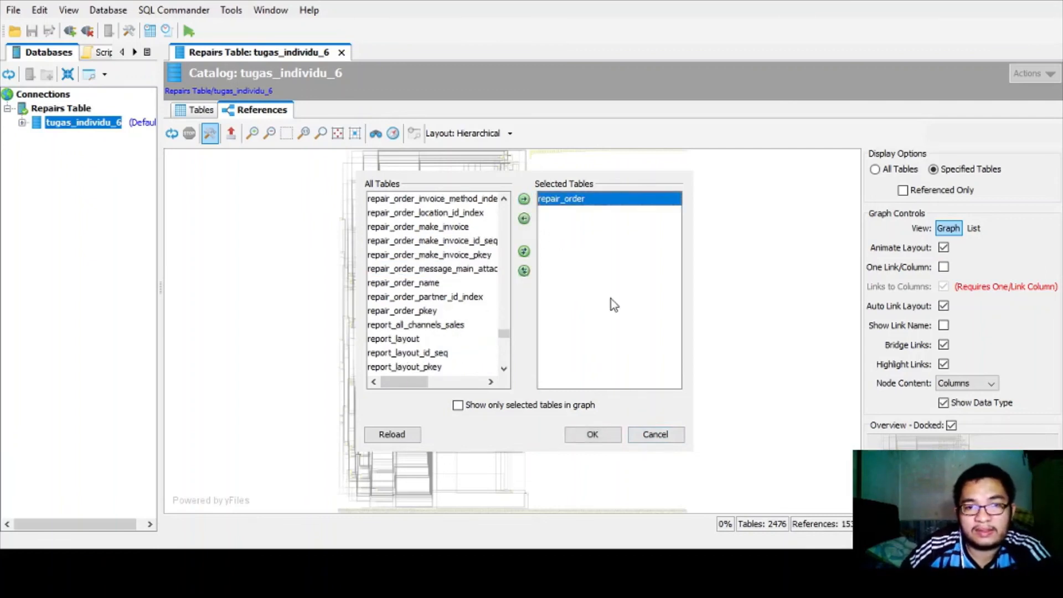
- Enable 'Show only selected tables in graph' and apply, leaving only the repair_order node
{"action": "left_click", "coordinate": [461, 407]}
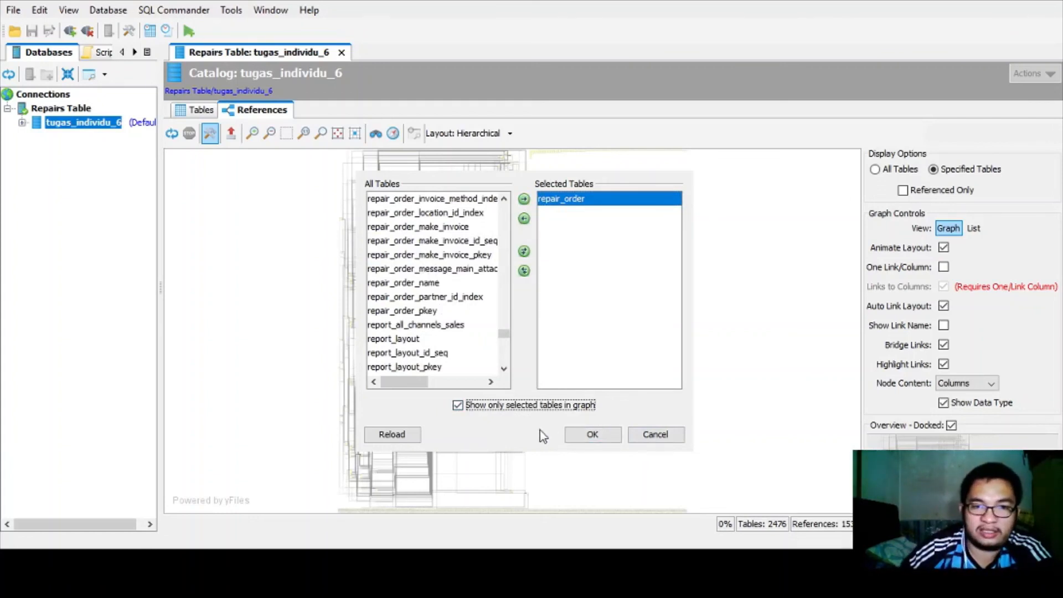
{"action": "left_click", "coordinate": [587, 439]}
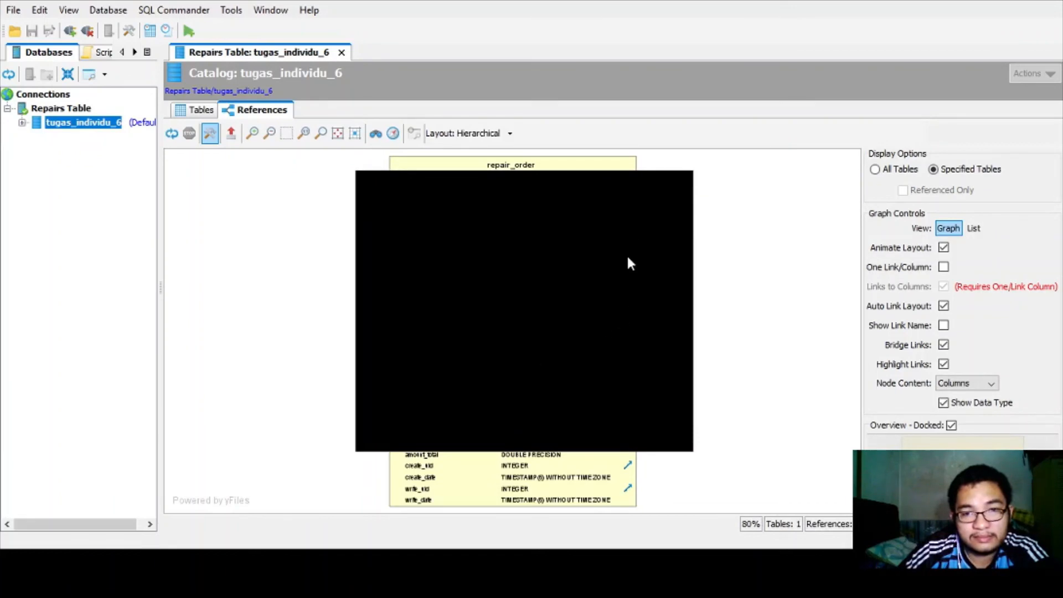
{"action": "left_click", "coordinate": [621, 224]}
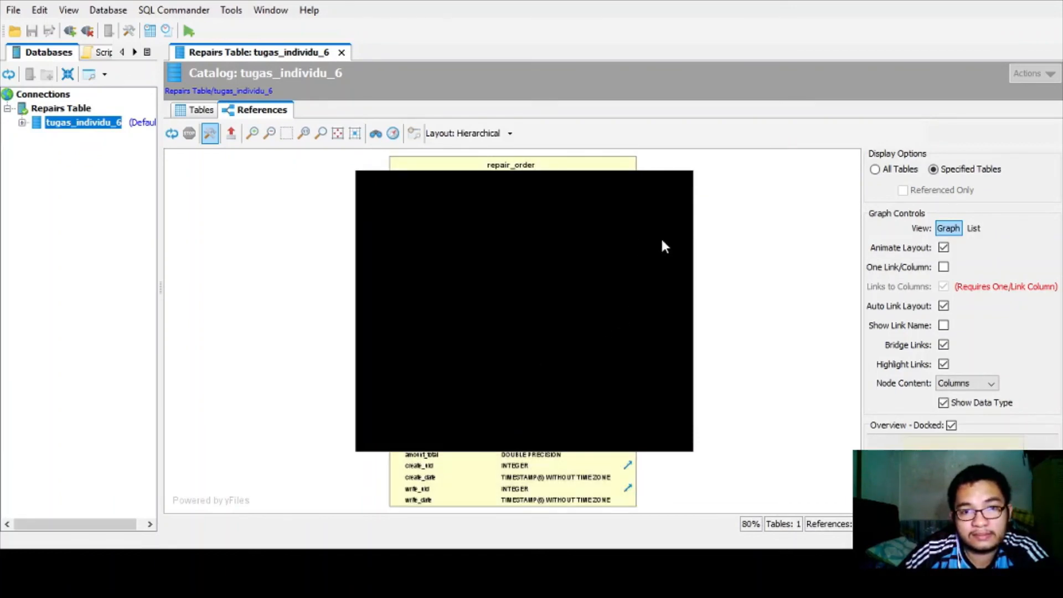
{"action": "left_click", "coordinate": [685, 258]}
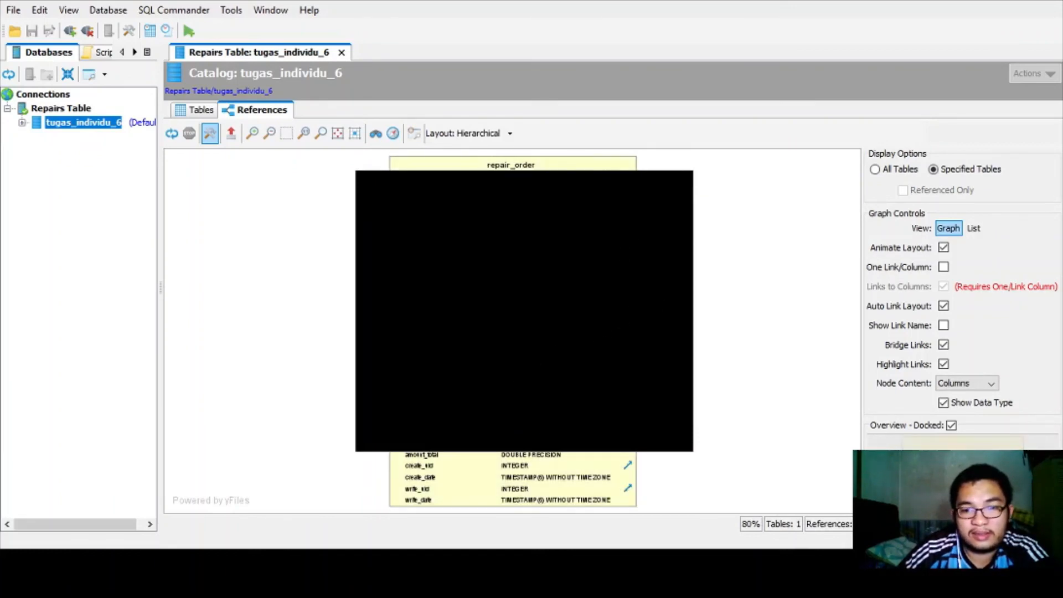